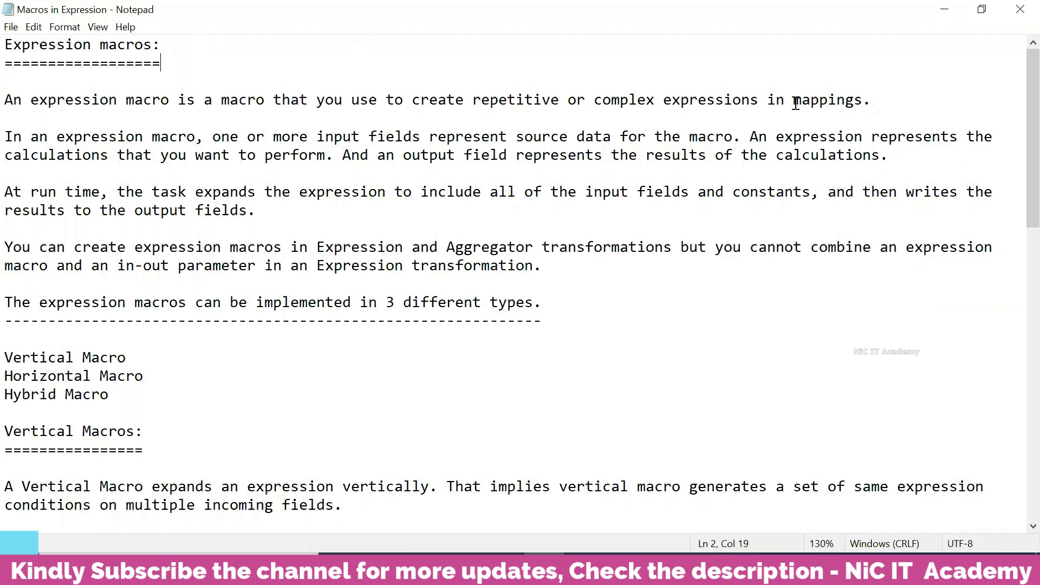
Highlight the words "repetitive or complex expressions" in the definition of an expression macro
left_click_drag(768, 100, 596, 100)
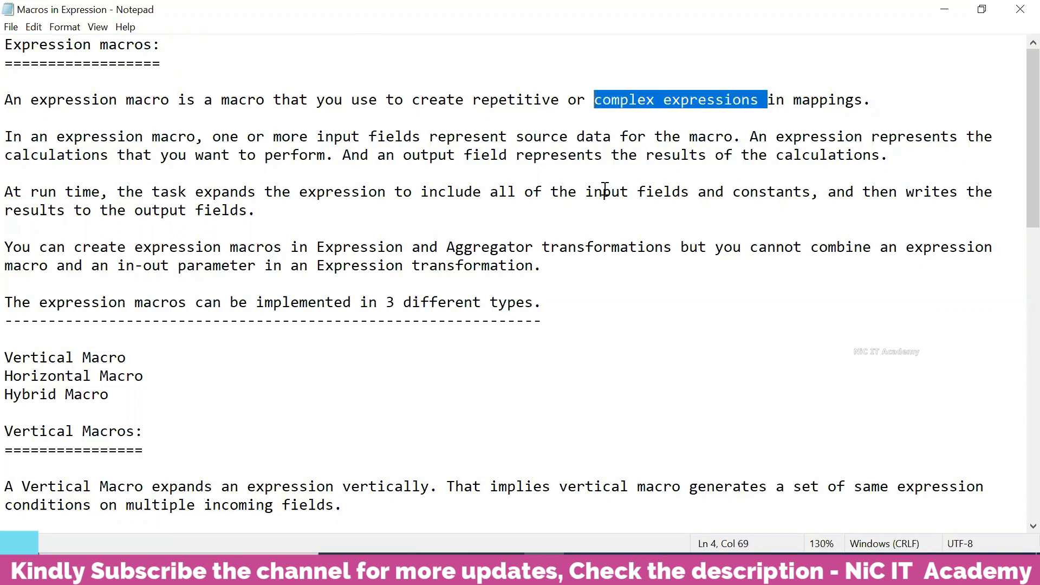
left_click_drag(473, 100, 761, 103)
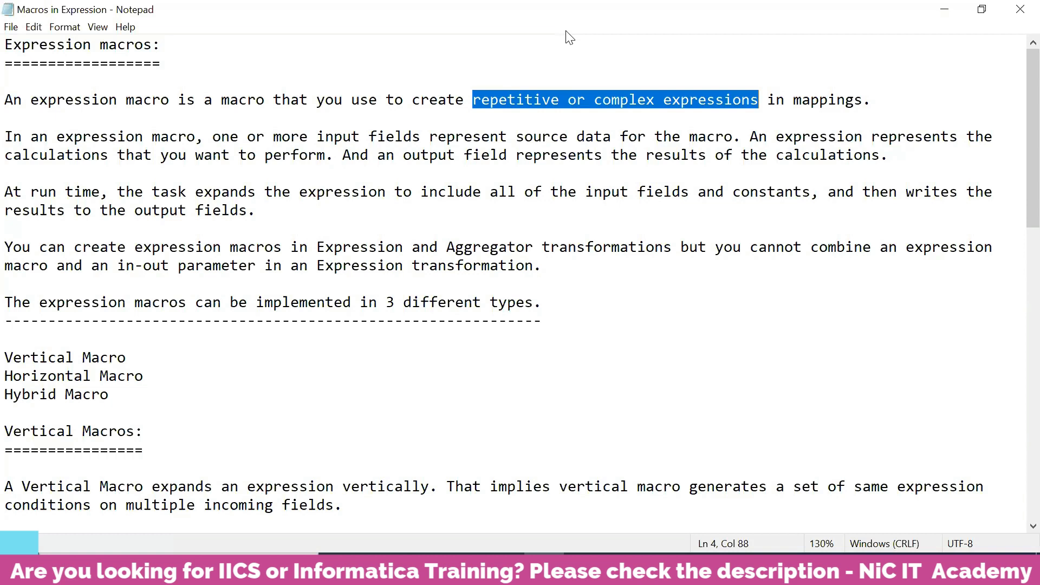
Switch to Paint with a blank canvas
key("alt+Tab")
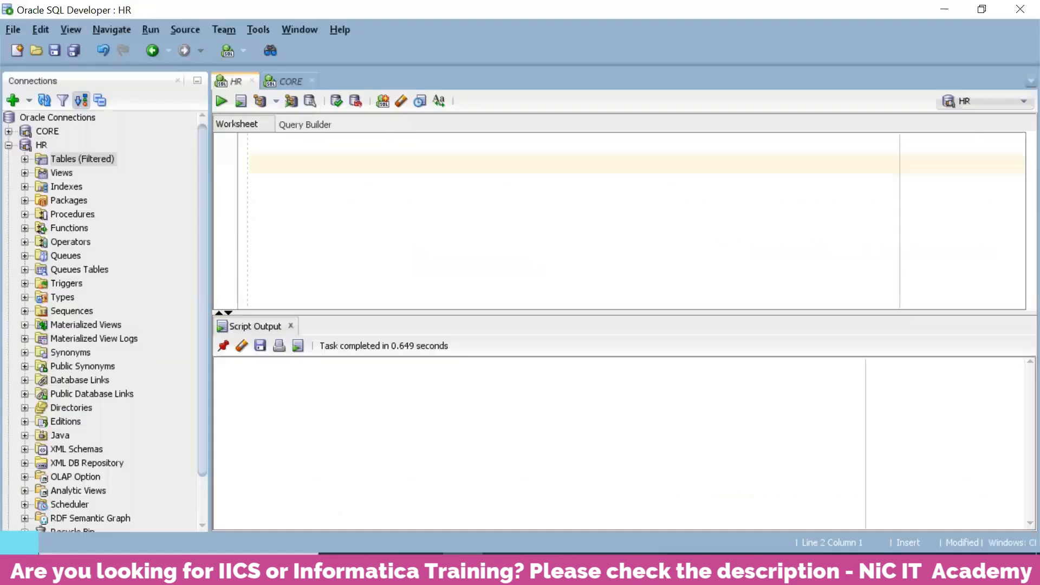
key("alt+Tab")
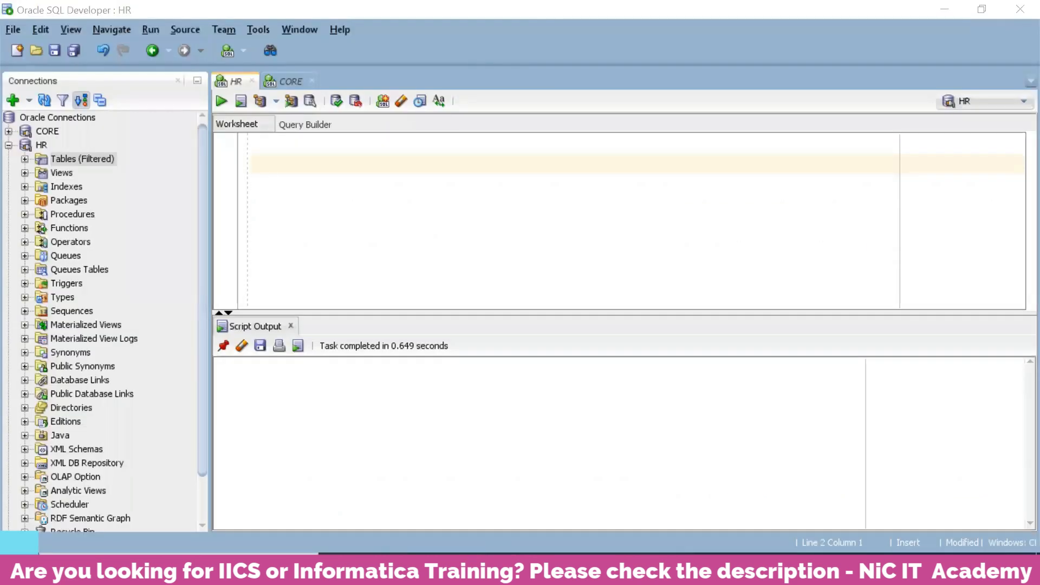
key("super")
type("paint")
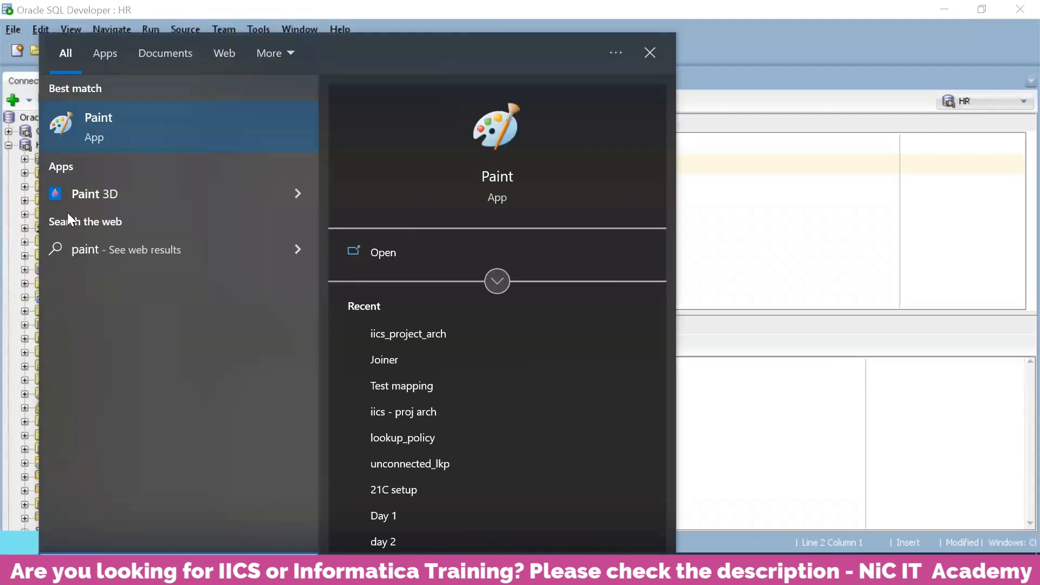
left_click(71, 120)
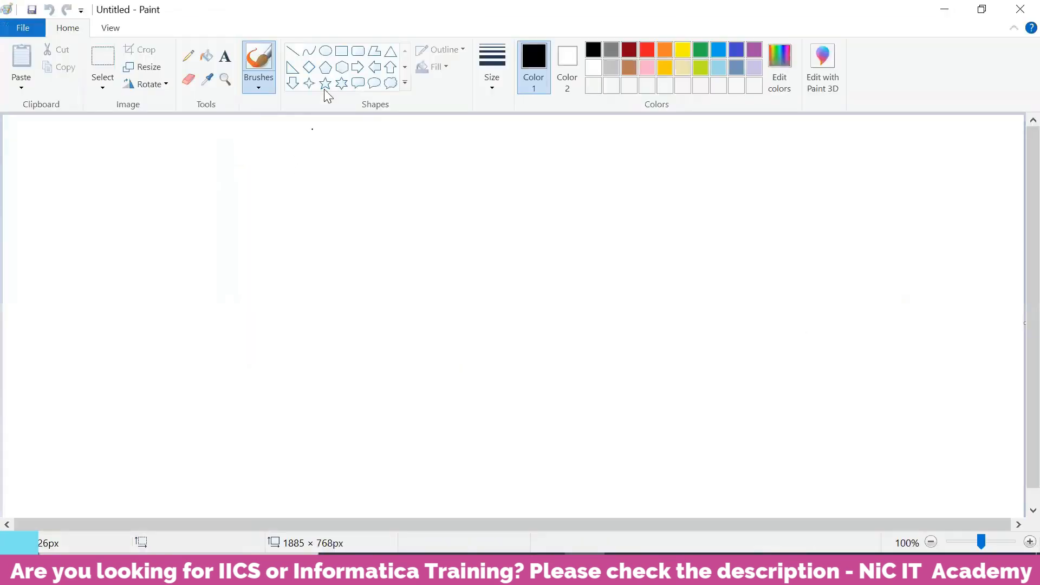
Draw a rounded rectangle about 251 × 175 px near the canvas's left edge and give it the second-thinnest outline
left_click(358, 52)
left_click_drag(56, 255, 191, 350)
left_click(491, 75)
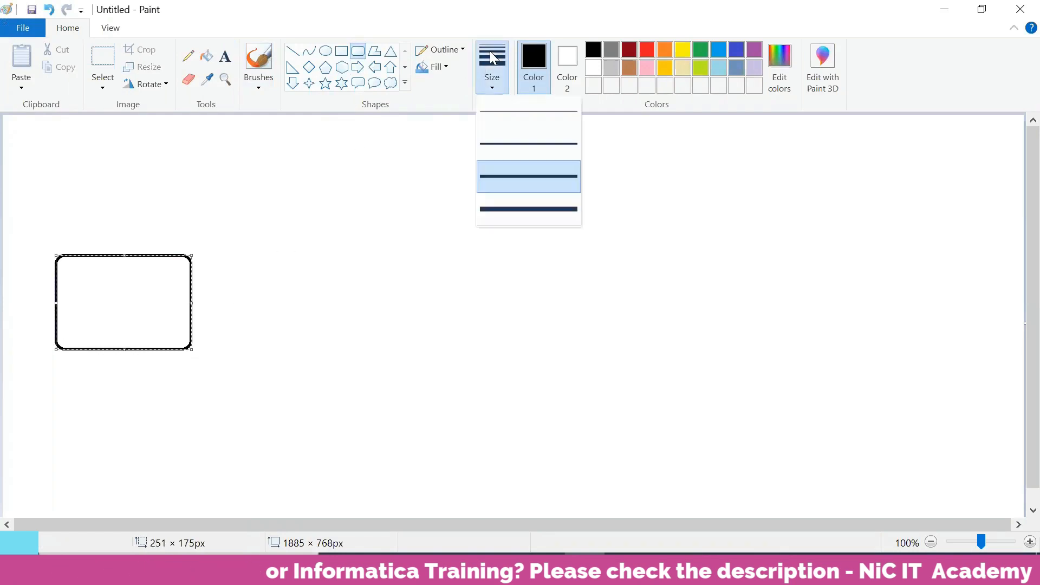
left_click(515, 144)
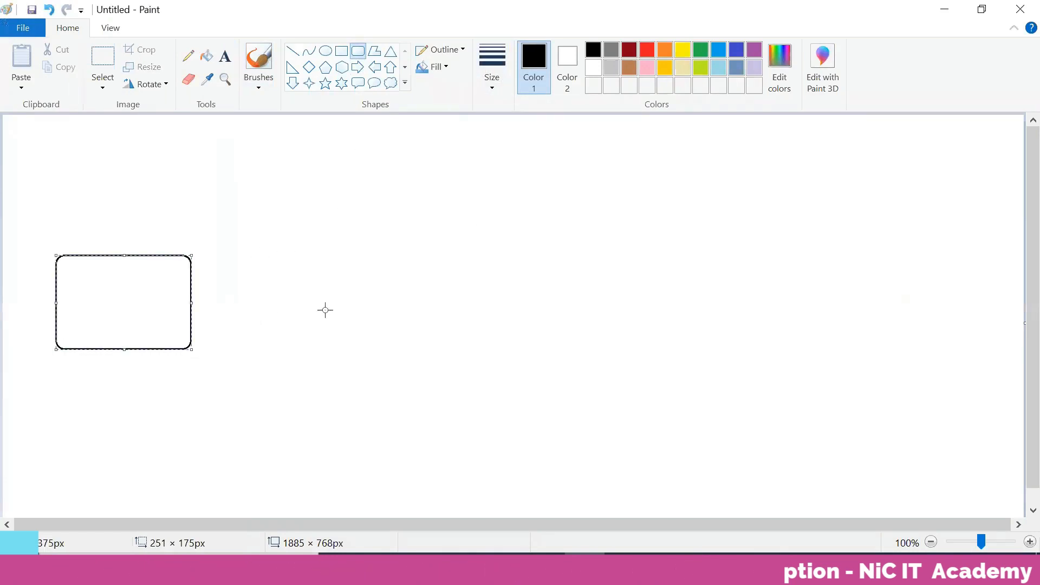
Draw three more rounded rectangles: about 318 × 286 px near the canvas's right edge, about 137 × 71 px beside the first, and a tall one mid-canvas
left_click_drag(790, 221, 961, 374)
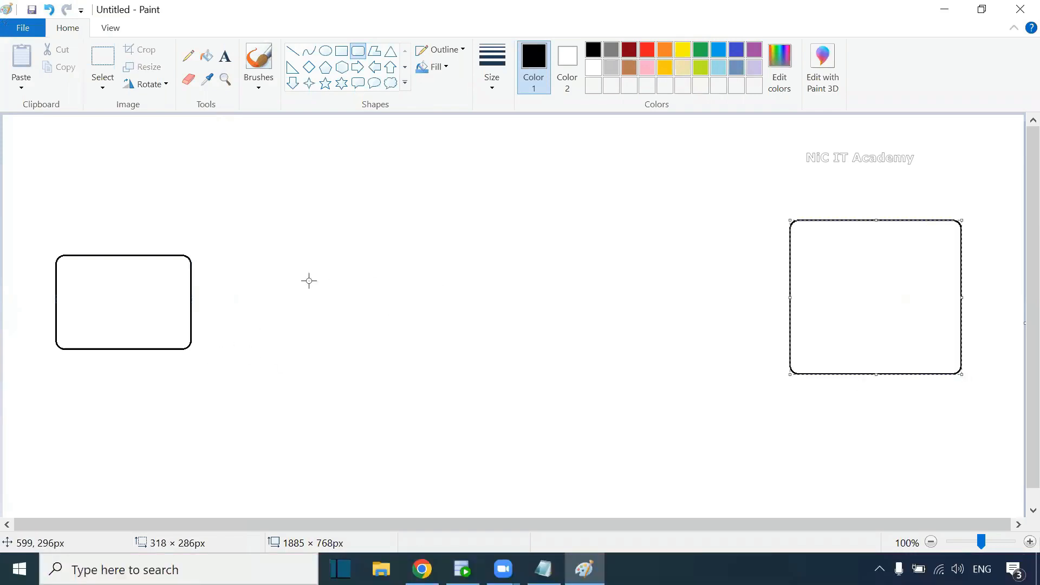
left_click_drag(233, 285, 306, 323)
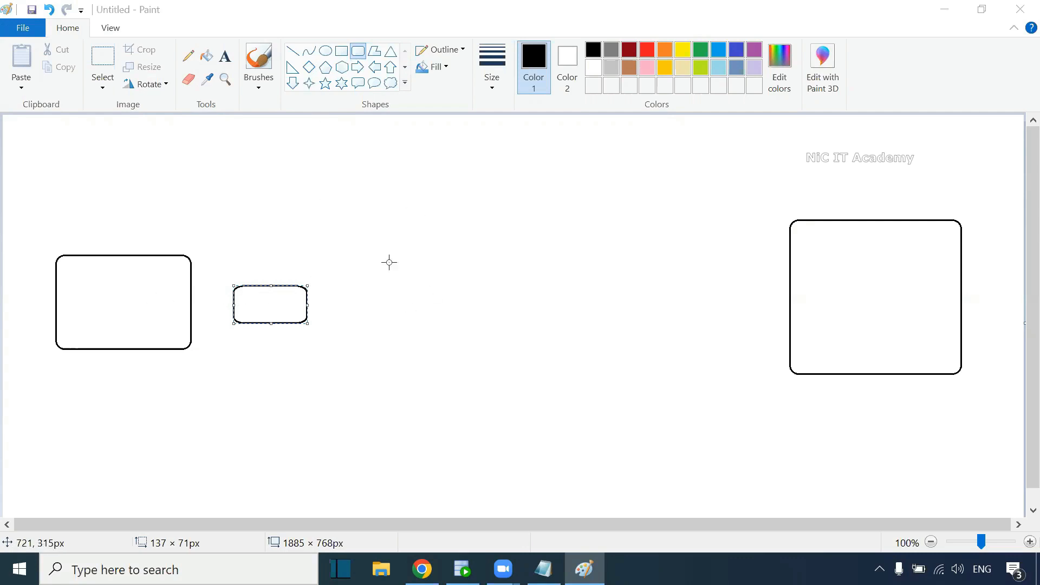
left_click_drag(410, 229, 532, 381)
left_click(565, 301)
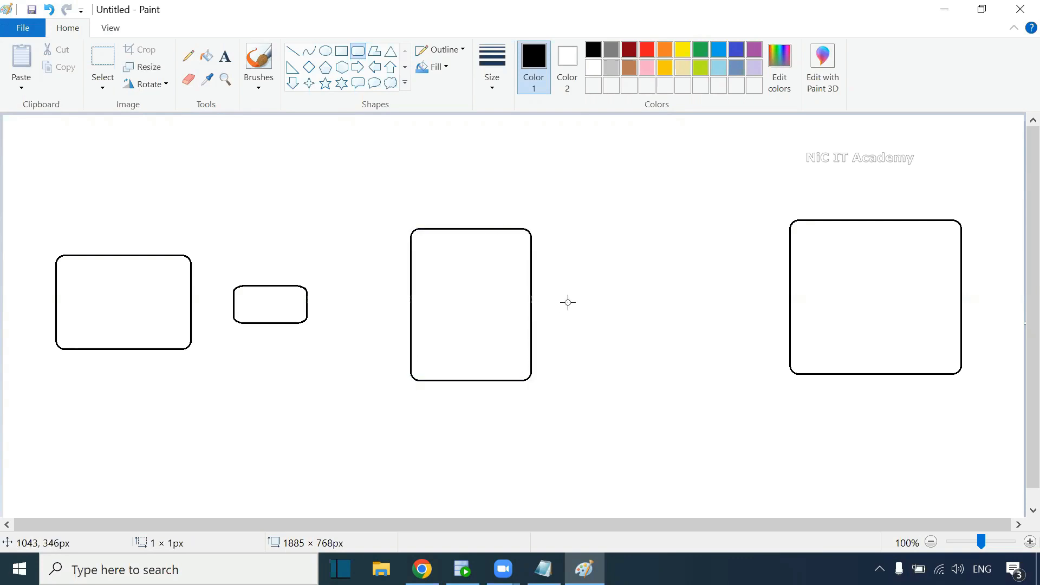
Pencil an arrow from the first box through the small one to the tall box, and add a rounded rectangle about 228 × 314 px beyond it
left_click(225, 56)
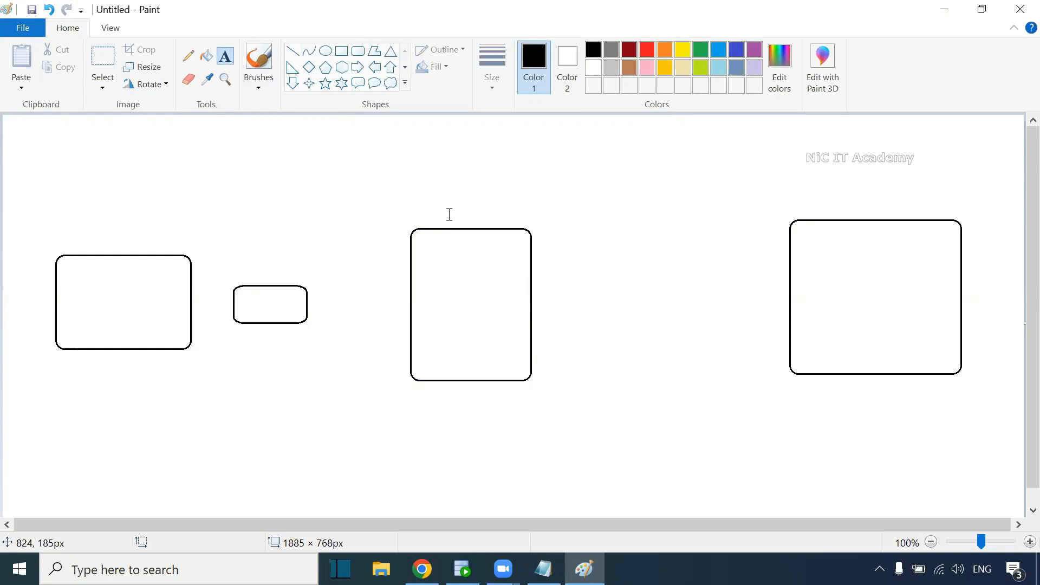
left_click(188, 55)
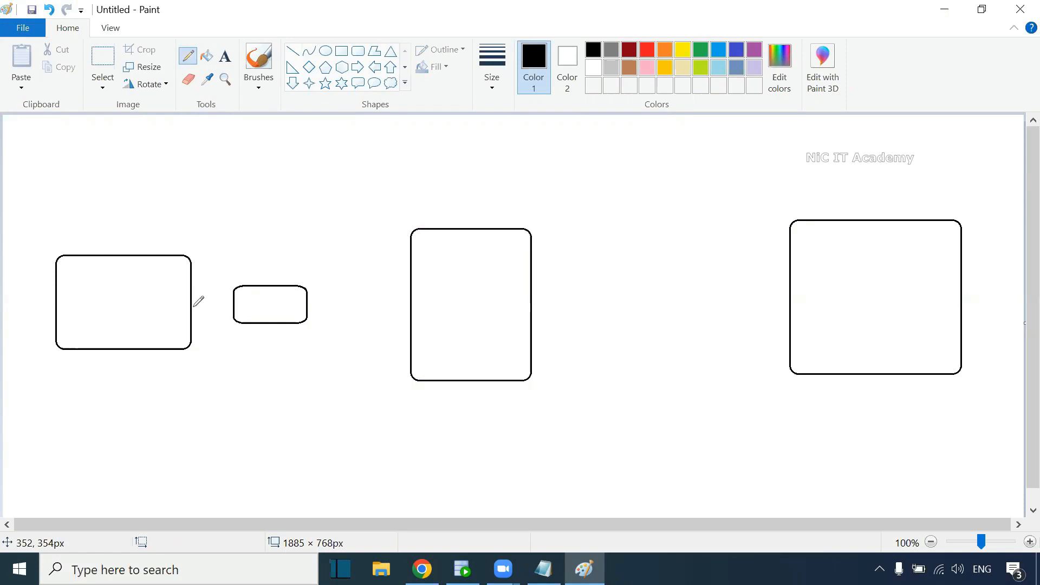
left_click_drag(189, 301, 233, 302)
mouse_move(307, 301)
left_mouse_down()
mouse_move(407, 300)
mouse_move(386, 320)
left_mouse_up()
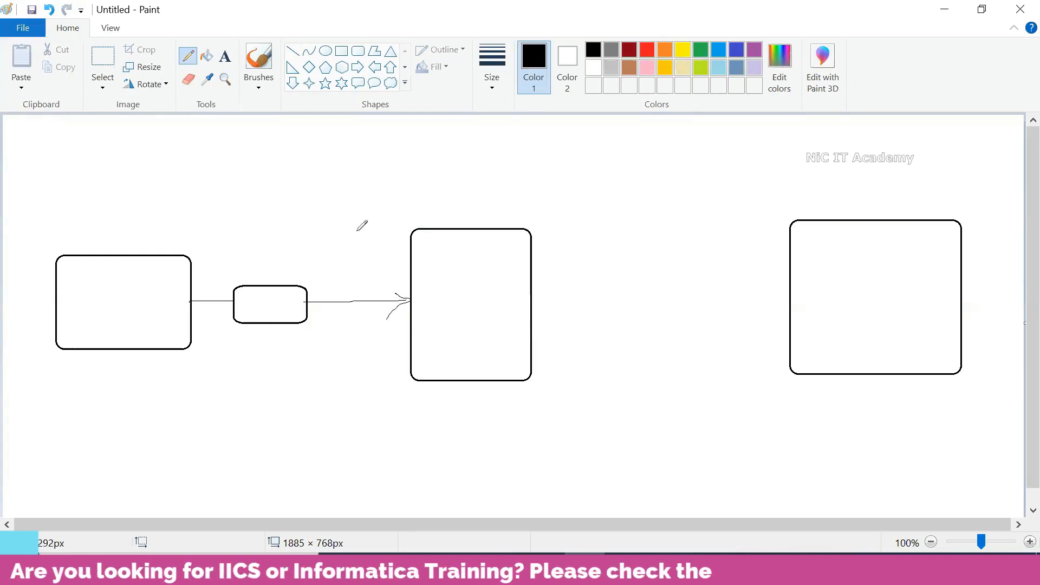
left_click(357, 50)
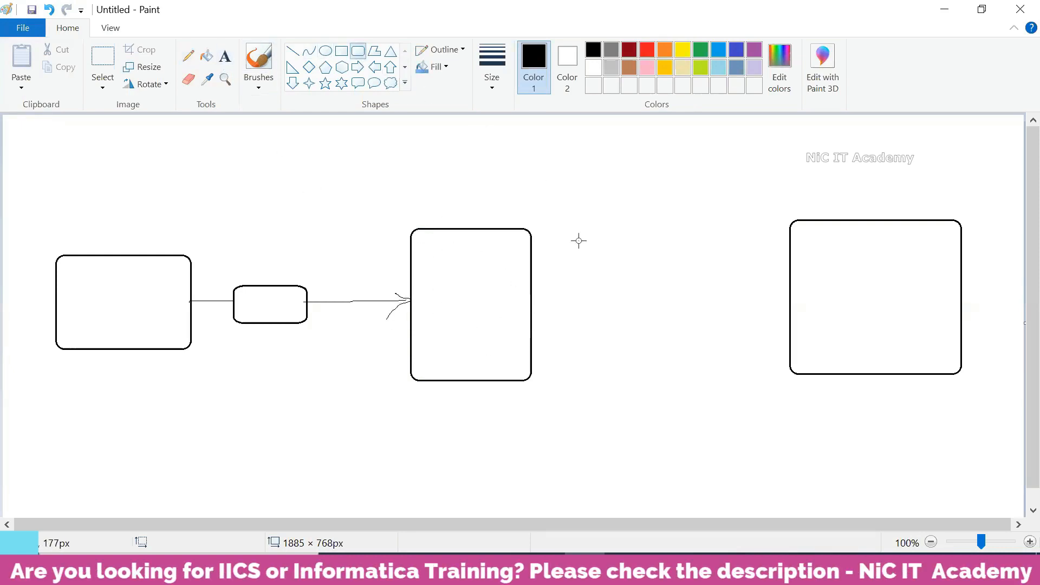
left_click_drag(576, 226, 699, 396)
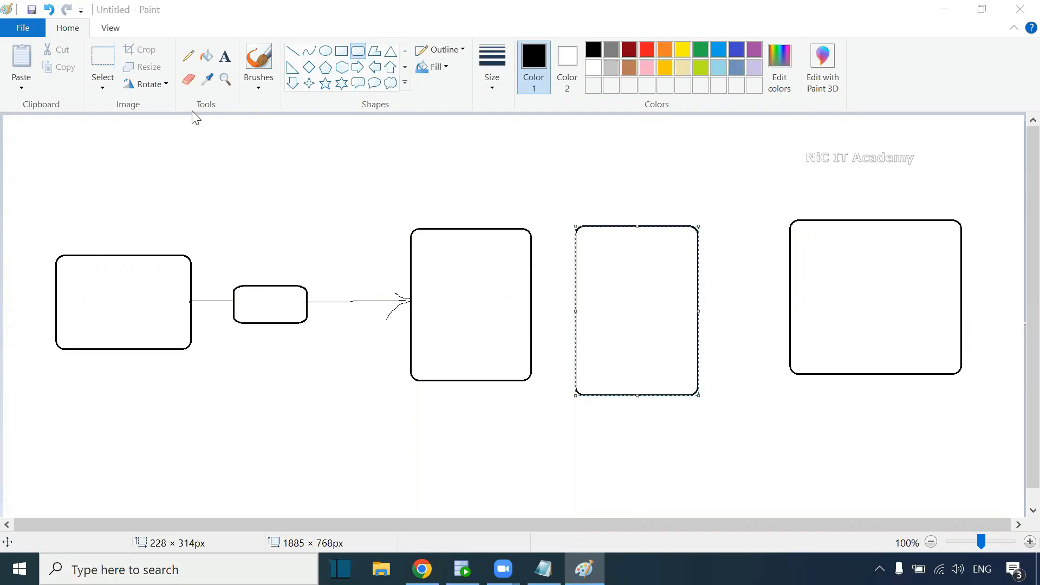
Switch to Oracle SQL Developer and run "select * from employees;" in the HR worksheet
left_click(462, 569)
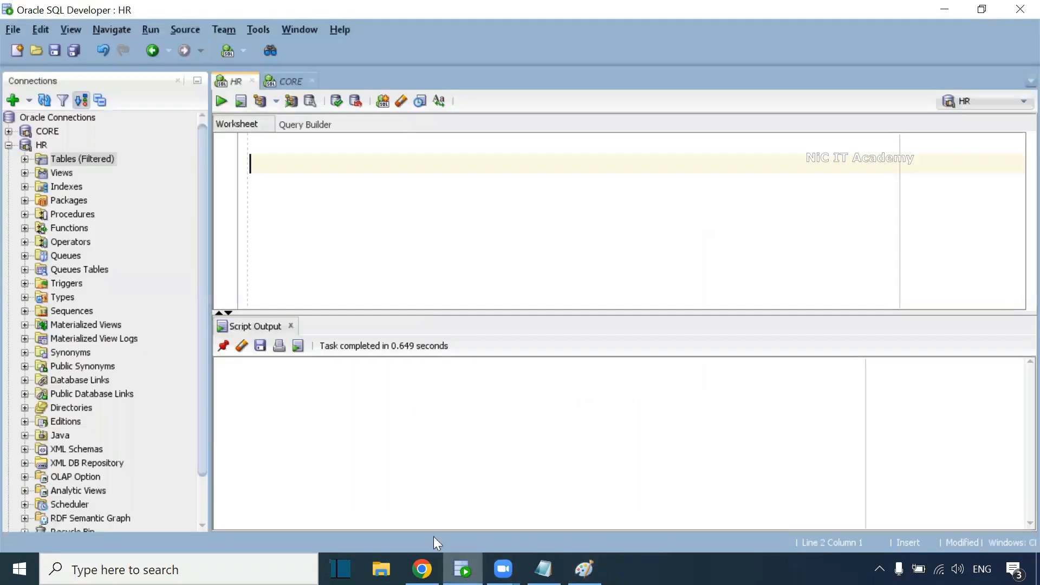
left_click(294, 142)
type("select * fro")
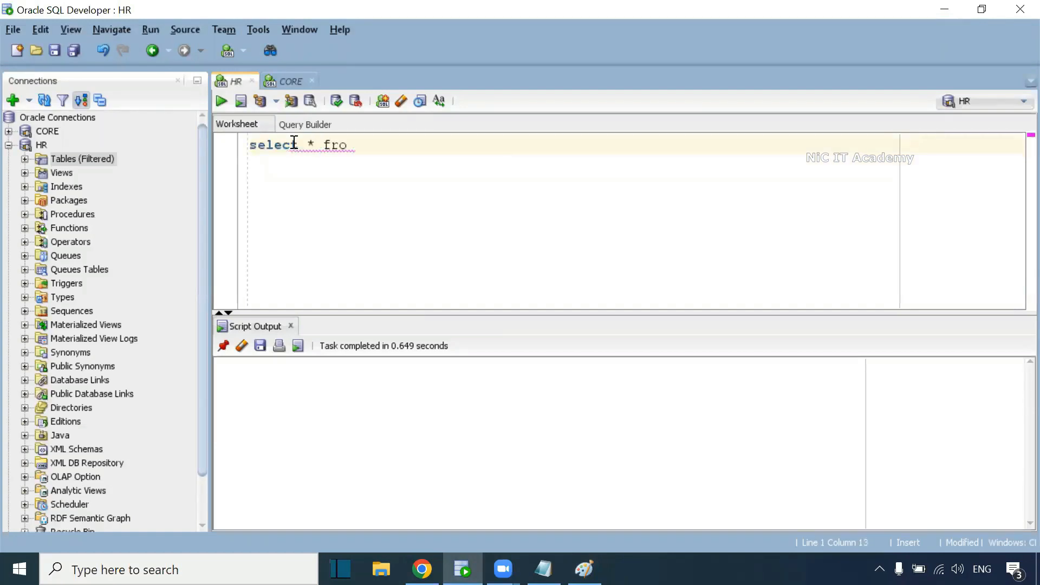
type("m employees;")
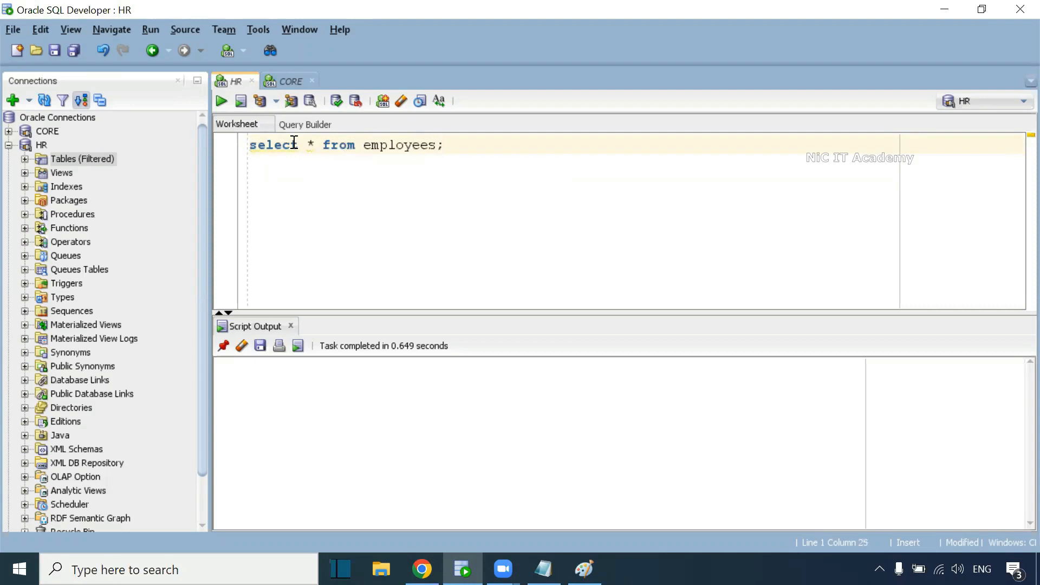
key("ctrl+Return")
Enlarge the results grid, widen its EMAIL column, and examine the EMPLOYEE_ID, FIRST_NAME and LAST_NAME data
left_click_drag(585, 314, 578, 239)
left_click_drag(641, 291, 698, 294)
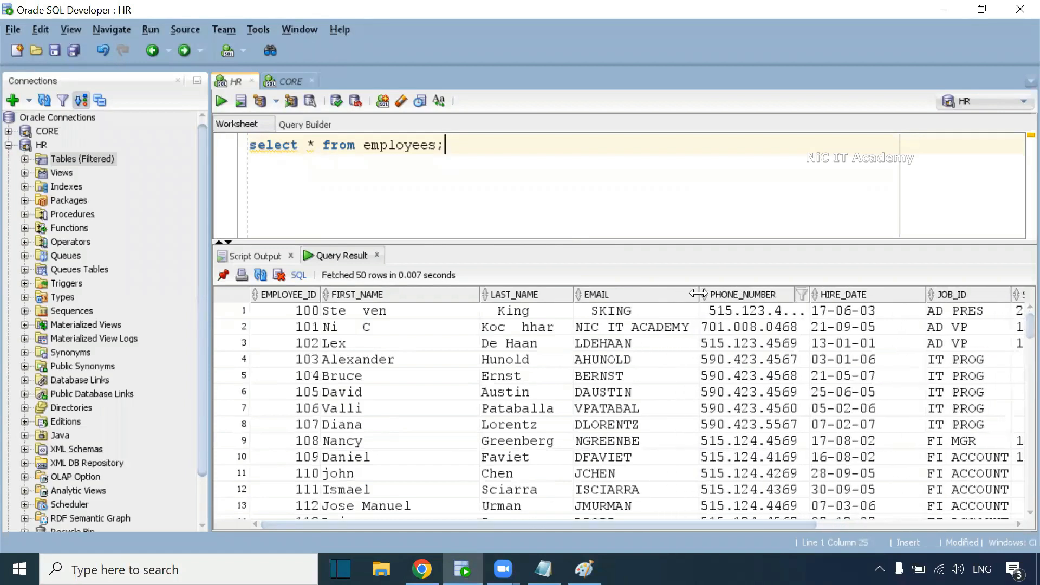
left_click_drag(299, 315, 300, 505)
left_click_drag(336, 310, 400, 440)
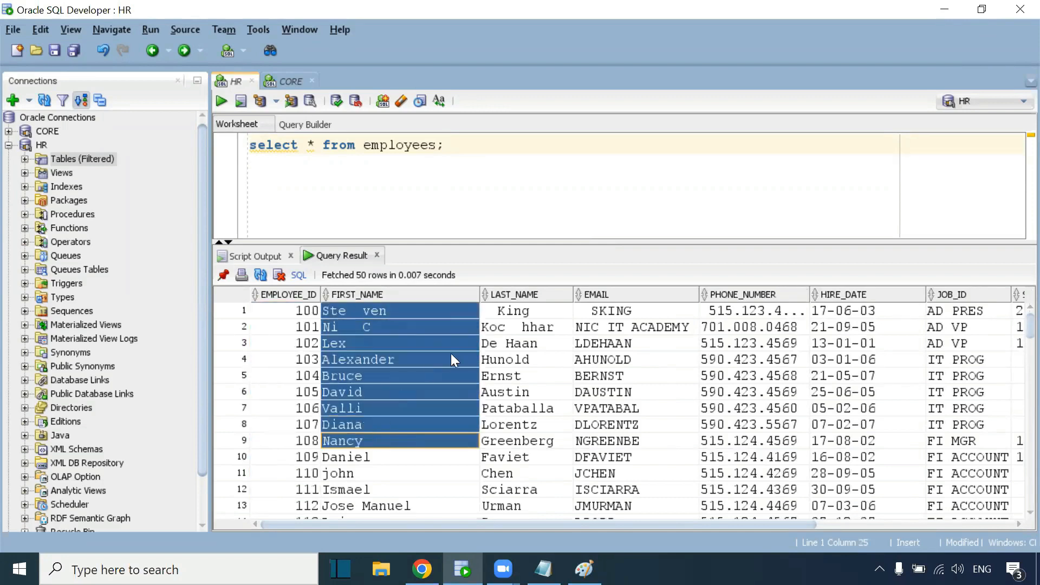
left_click_drag(513, 315, 532, 464)
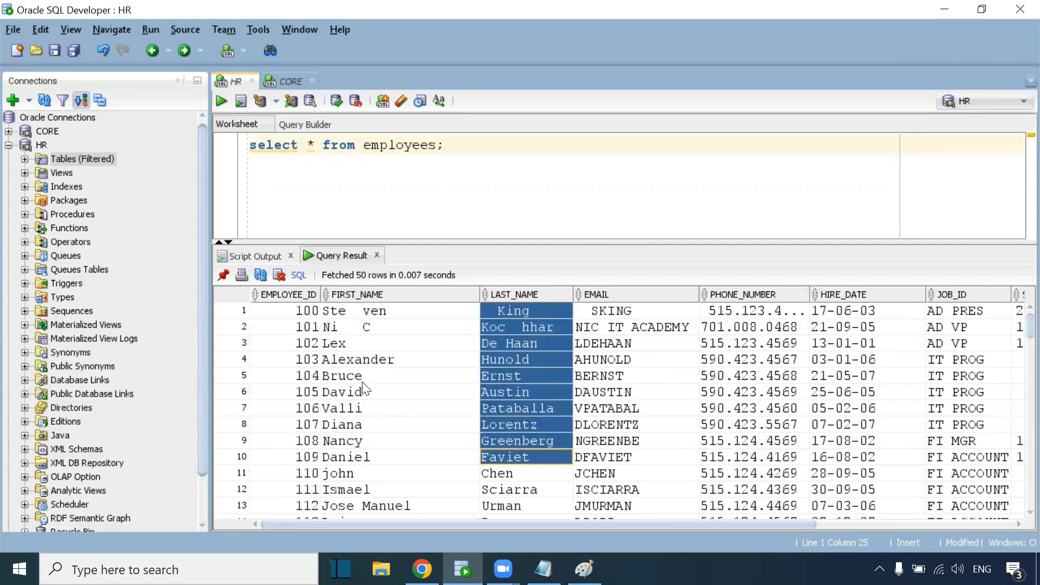
left_click_drag(271, 327, 744, 395)
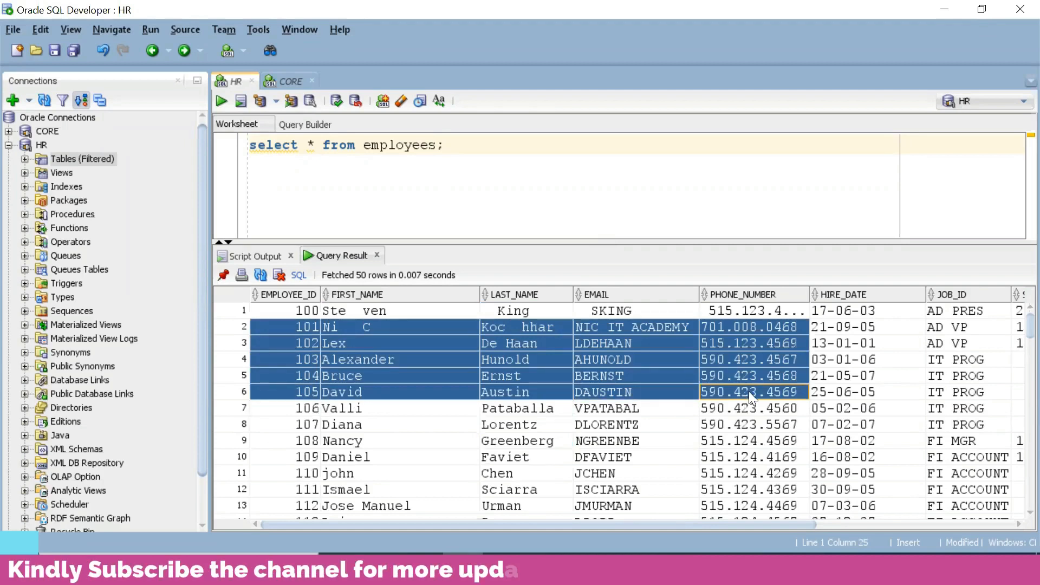
left_click(429, 409)
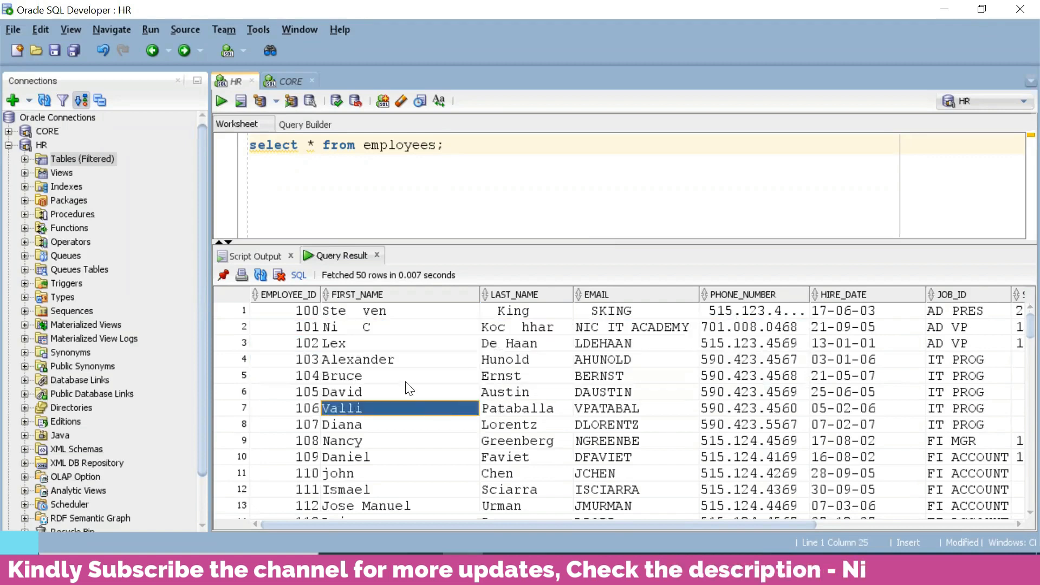
Compare the text columns FIRST_NAME, LAST_NAME and EMAIL with the numeric EMPLOYEE_ID column in the employees result
left_click_drag(390, 311, 369, 493)
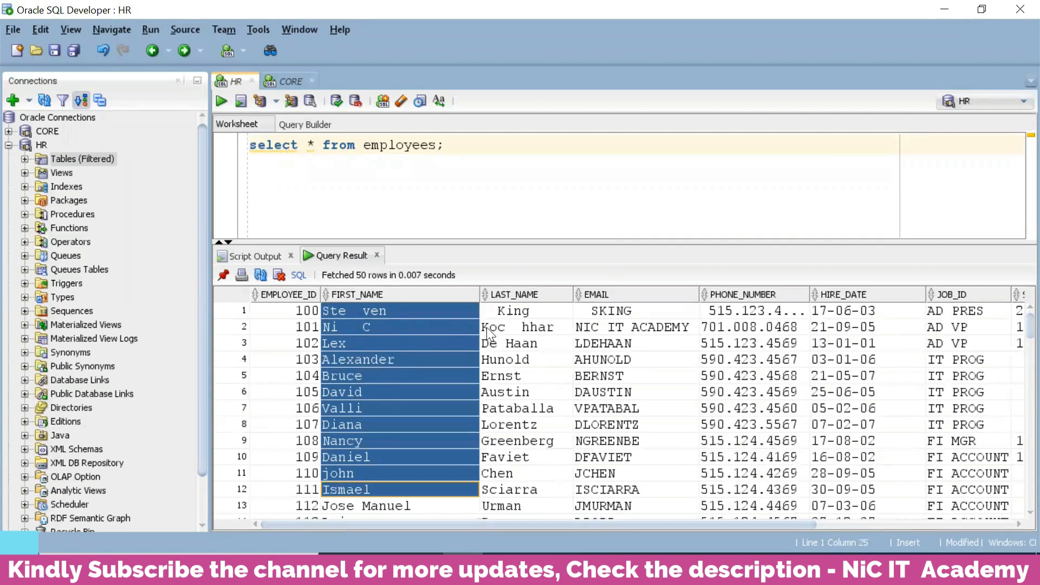
left_click_drag(518, 318, 524, 441)
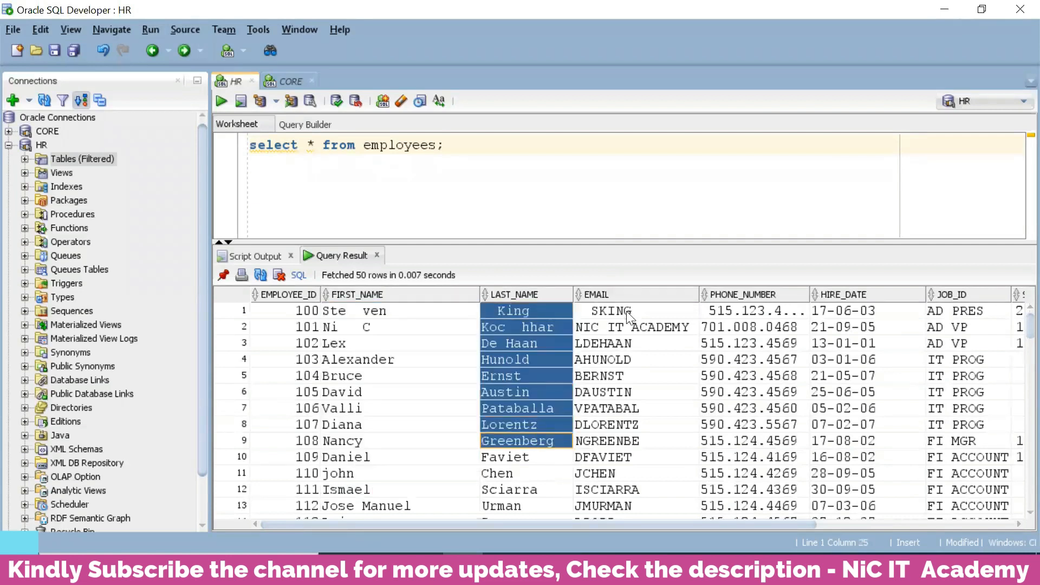
left_click_drag(631, 313, 625, 455)
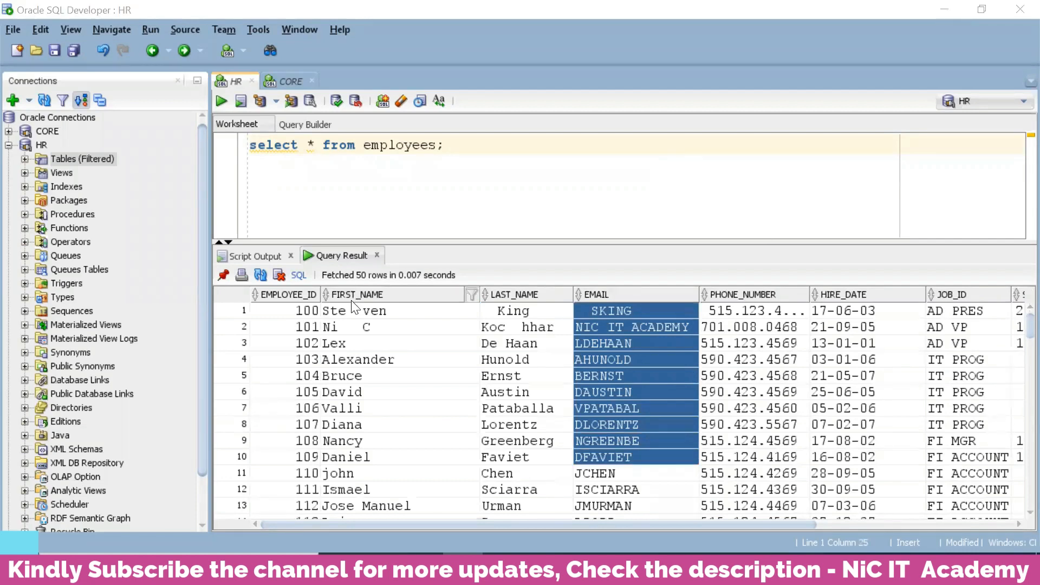
left_click_drag(348, 422, 349, 312)
left_click_drag(514, 313, 499, 473)
left_click_drag(620, 314, 615, 475)
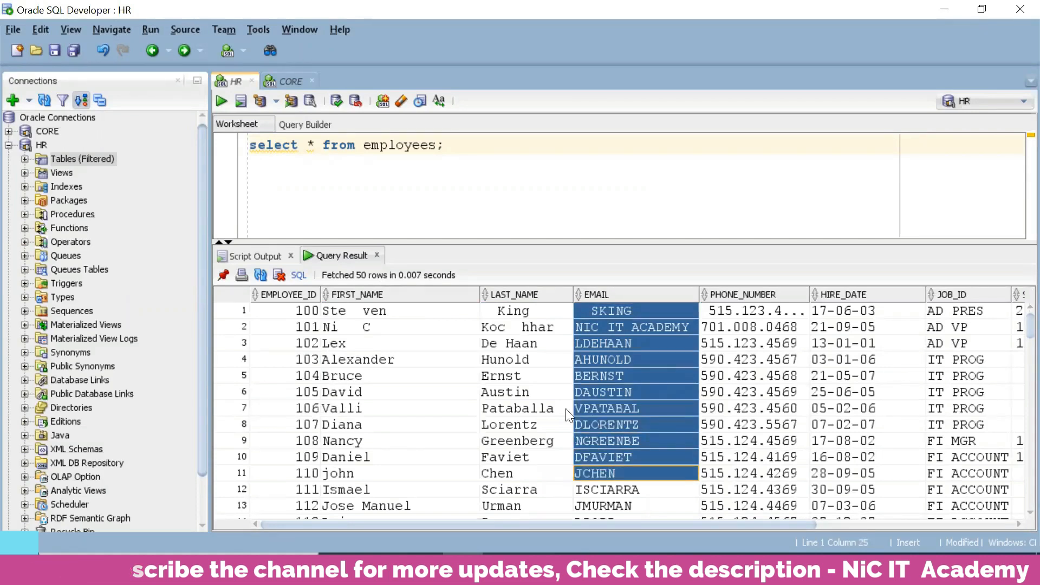
left_click_drag(304, 312, 306, 410)
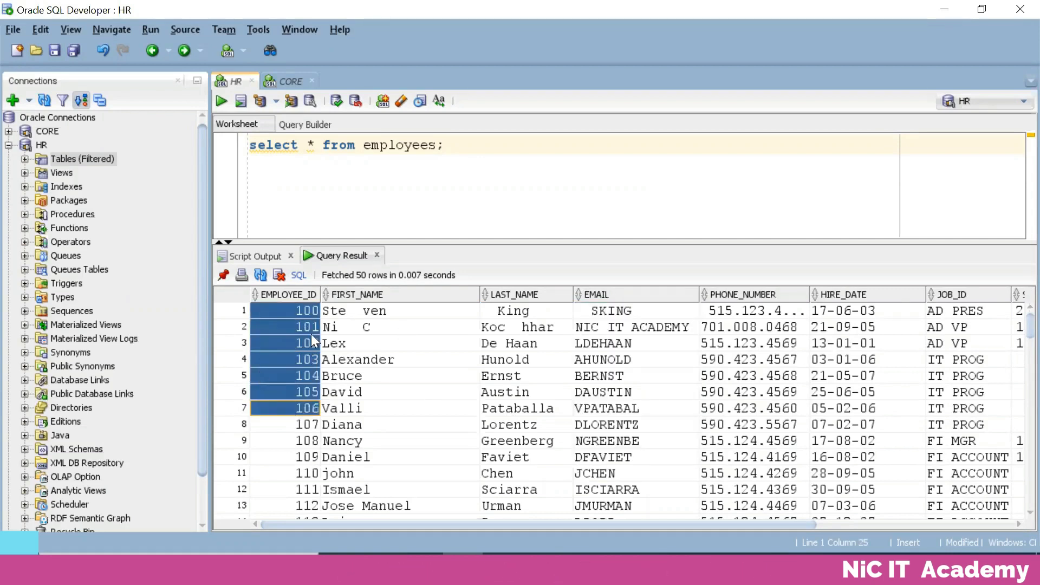
Examine the SALARY, COMMISSION_PCT, DEPARTMENT_ID and HIRE_DATE columns of the employees result
left_click_drag(585, 526, 783, 526)
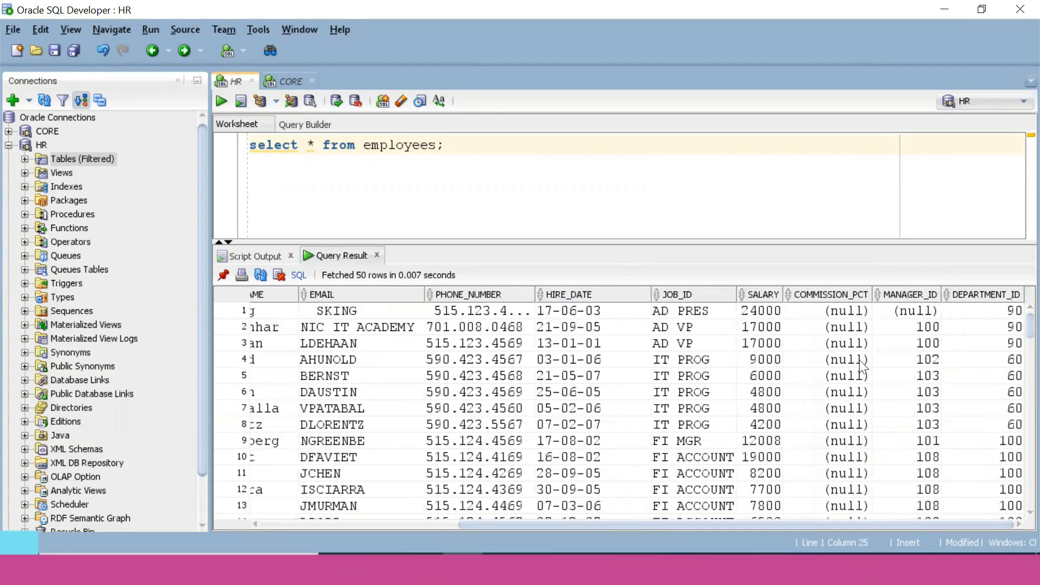
left_click_drag(772, 327, 769, 457)
left_click_drag(829, 311, 823, 490)
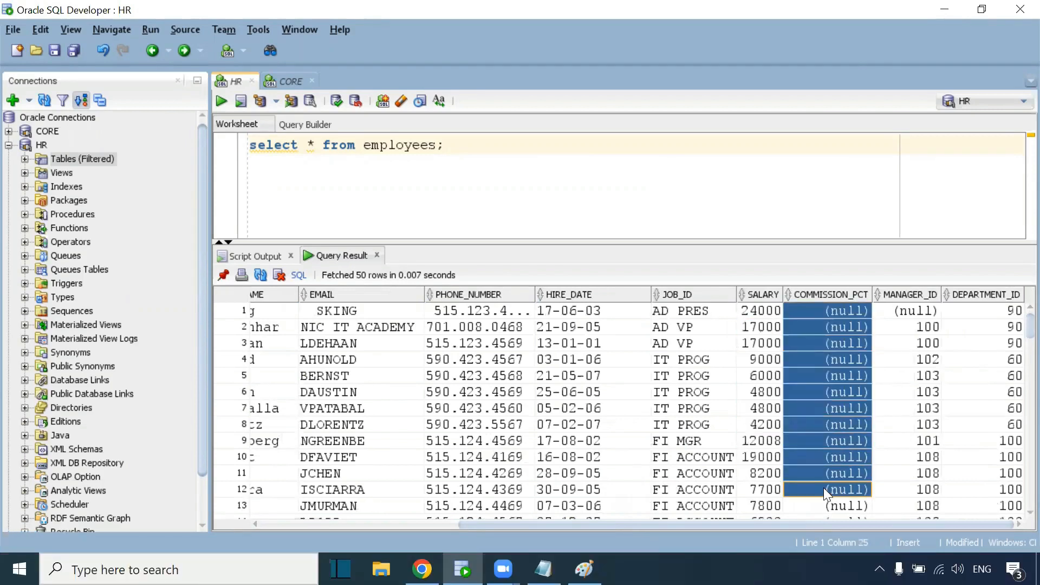
left_click_drag(991, 327, 979, 453)
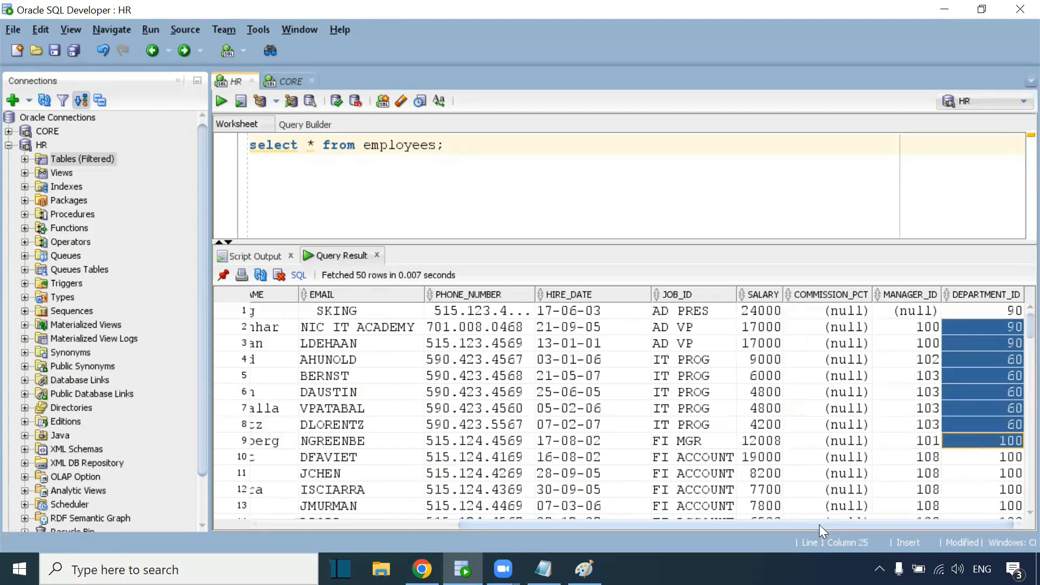
left_click_drag(819, 523, 817, 524)
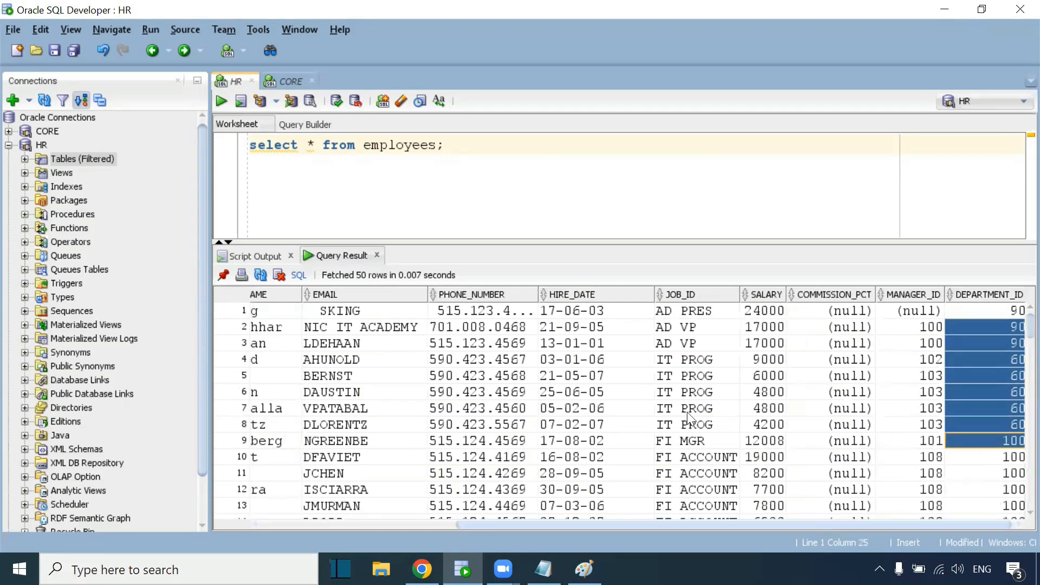
left_click_drag(602, 315, 597, 456)
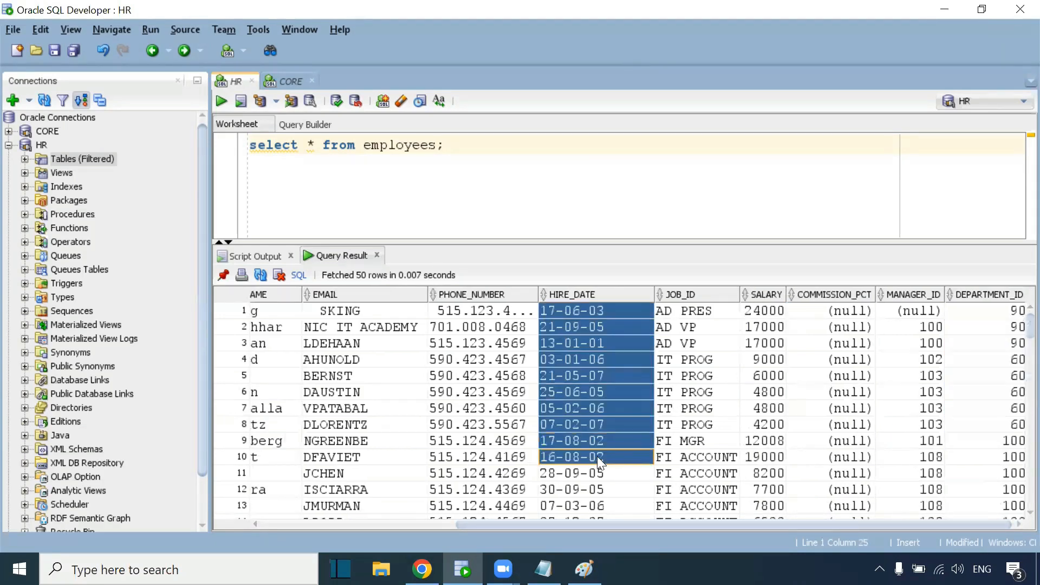
left_click_drag(614, 522, 506, 524)
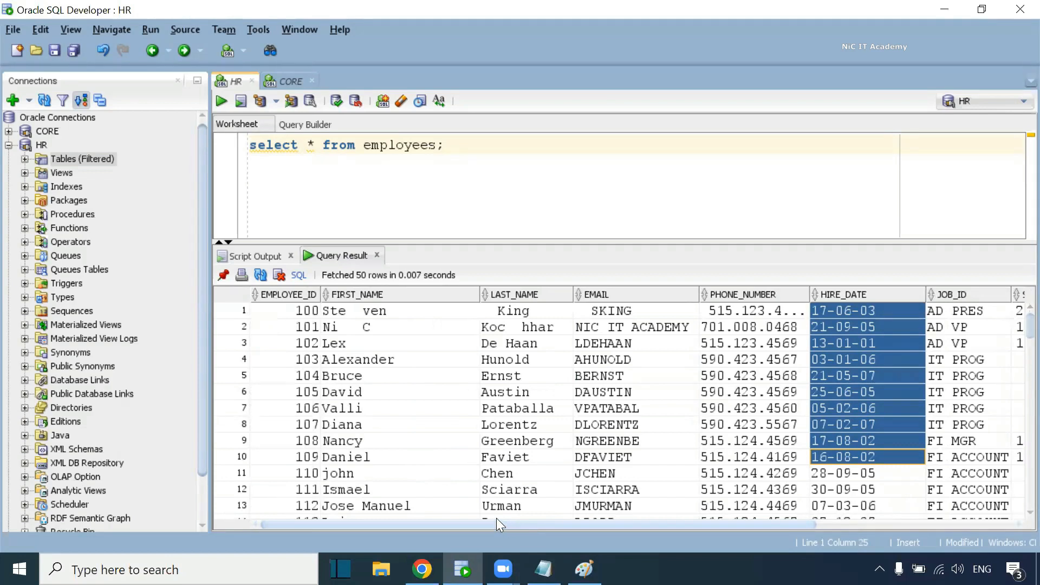
Examine the extra spaces in the FIRST_NAME, LAST_NAME and EMAIL values of the first employees rows
left_click_drag(358, 312, 337, 463)
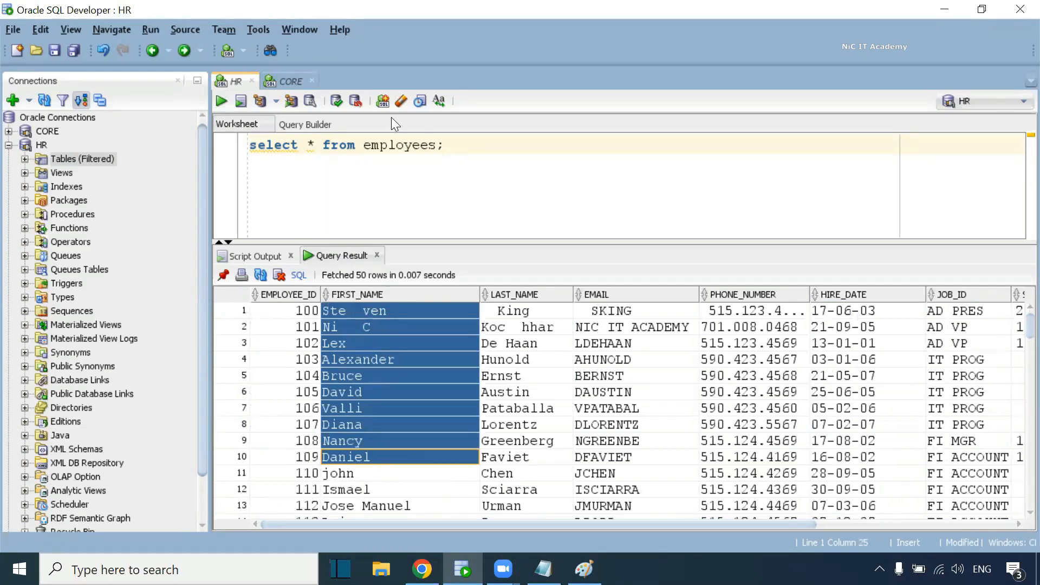
left_click(273, 73)
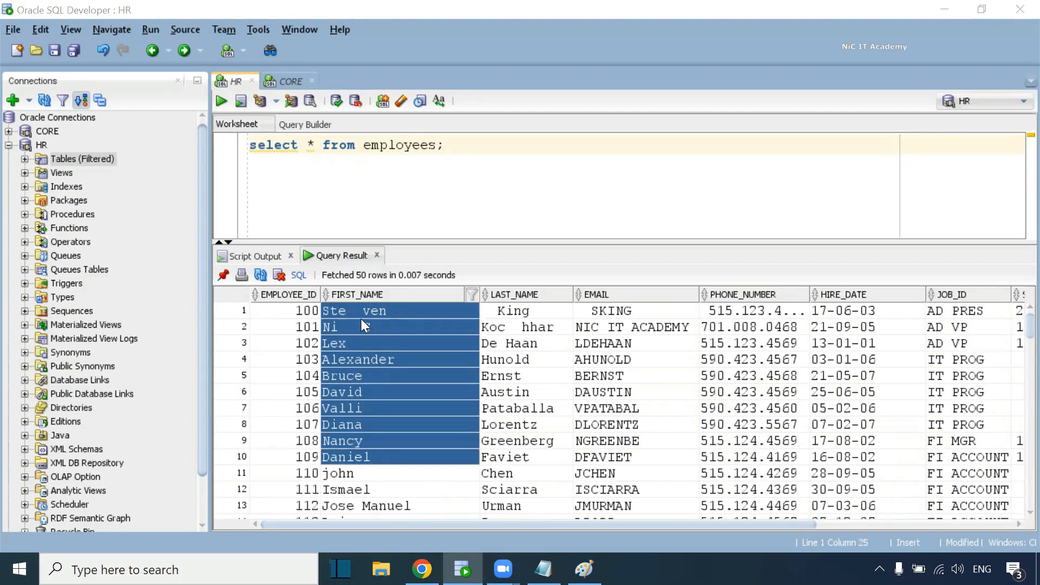
left_click(501, 311)
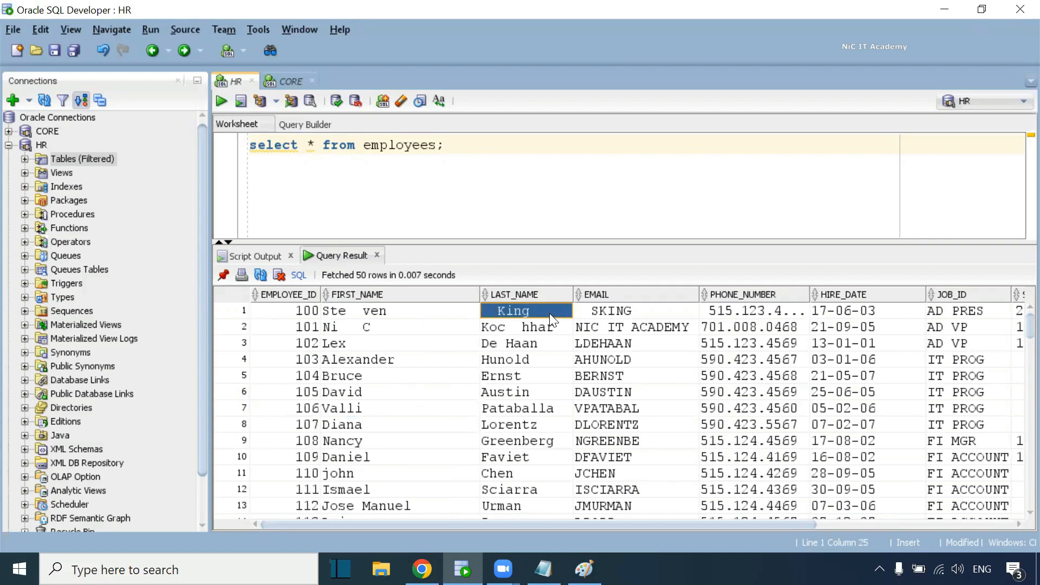
left_click(587, 315)
left_click(612, 328)
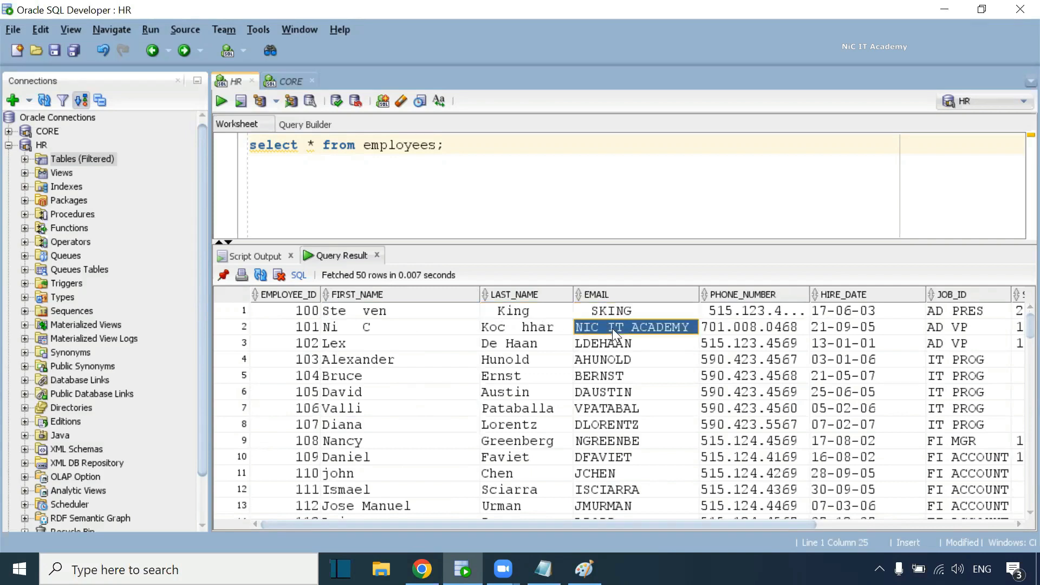
left_click_drag(612, 328, 612, 362)
left_click(519, 331)
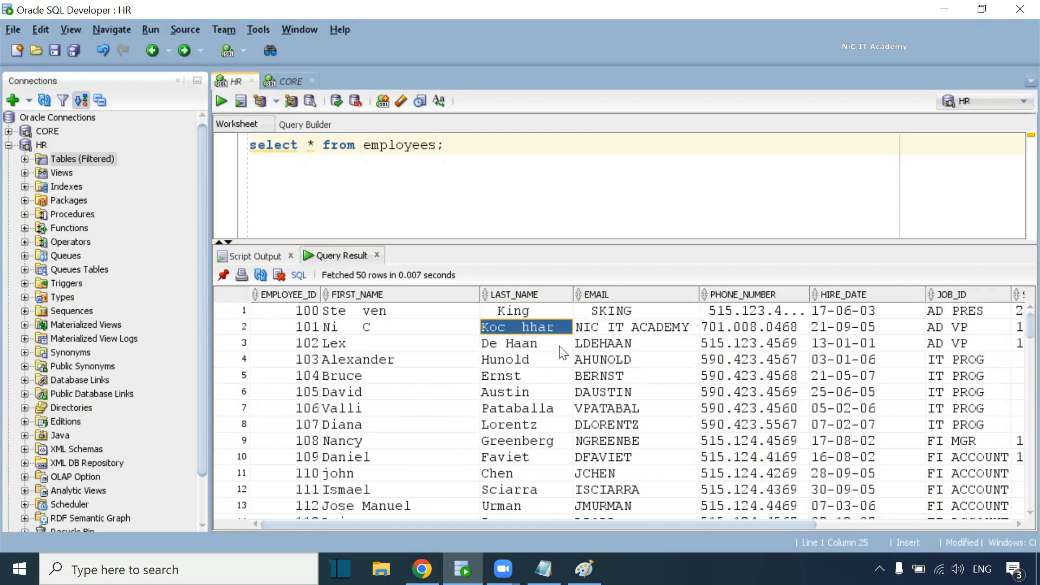
left_click(378, 332)
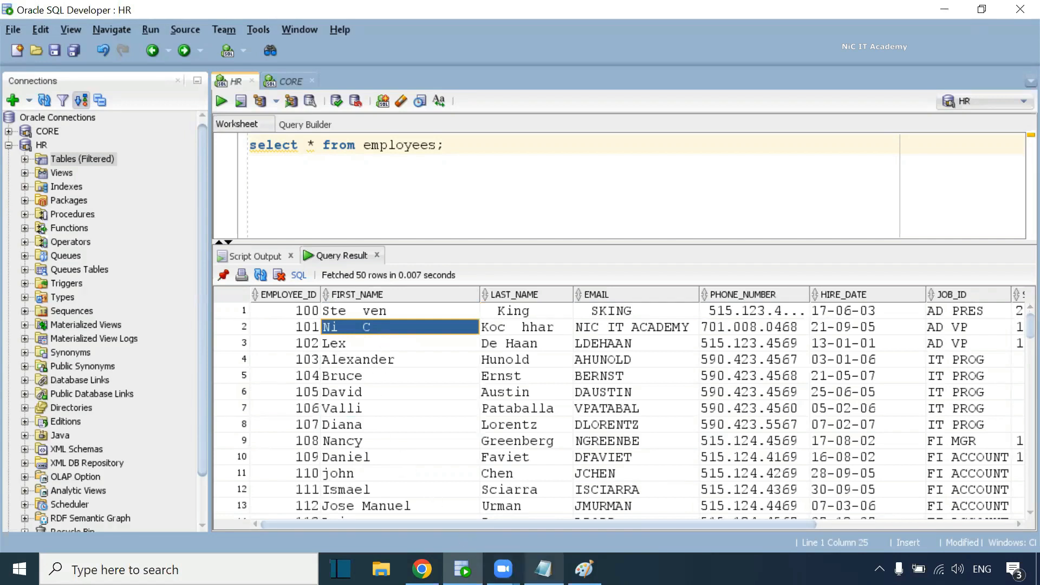
Consult the Macros in Expression notes in Notepad, and return to Oracle SQL Developer
mouse_move(544, 569)
left_click(542, 504)
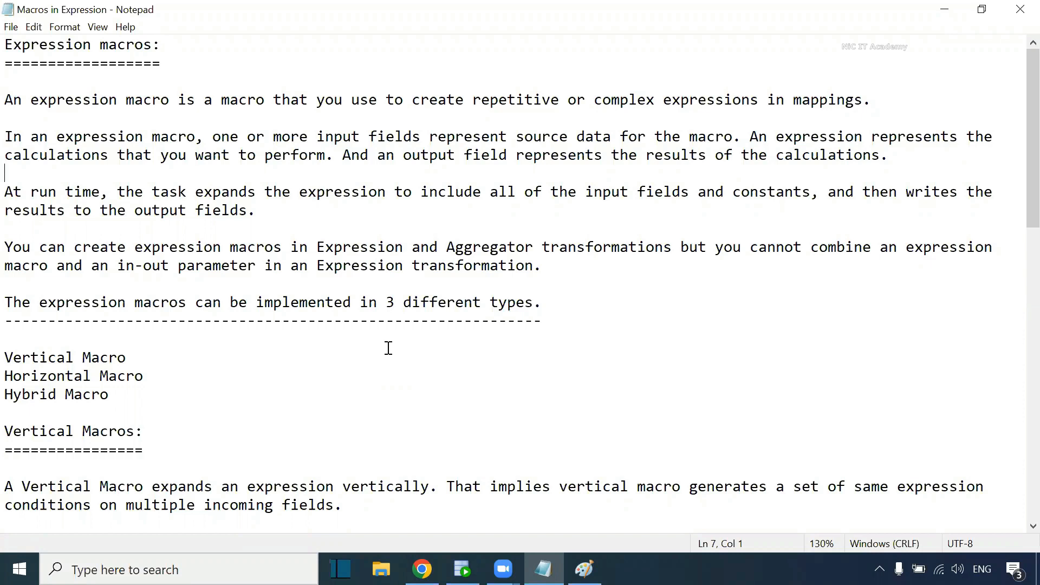
left_click(463, 569)
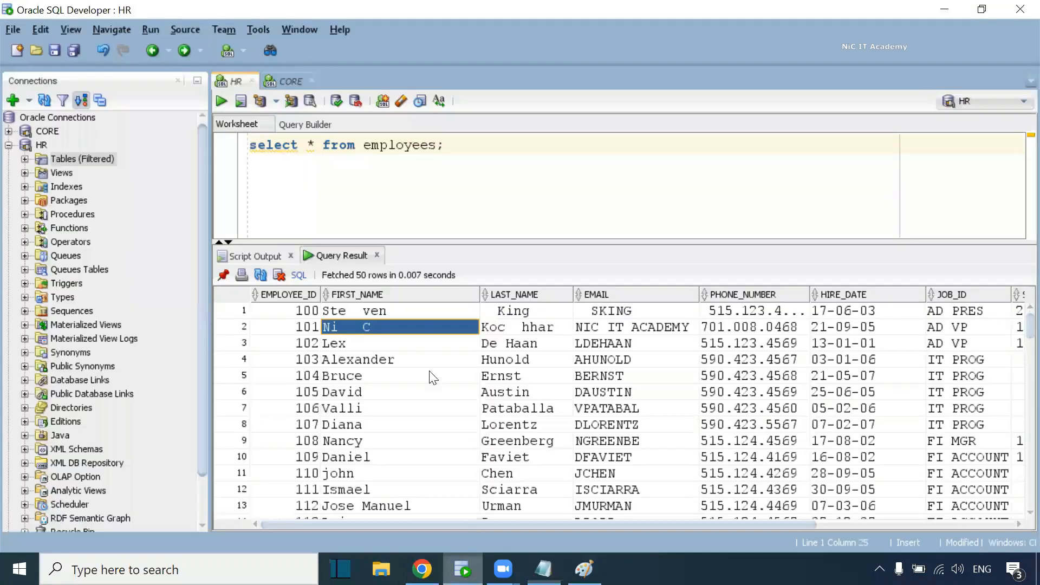
Compare the FIRST_NAME, LAST_NAME and EMAIL text columns with the HIRE_DATE column in the employees result
left_click_drag(383, 312, 394, 454)
left_click_drag(504, 330, 522, 472)
left_click_drag(644, 327, 647, 490)
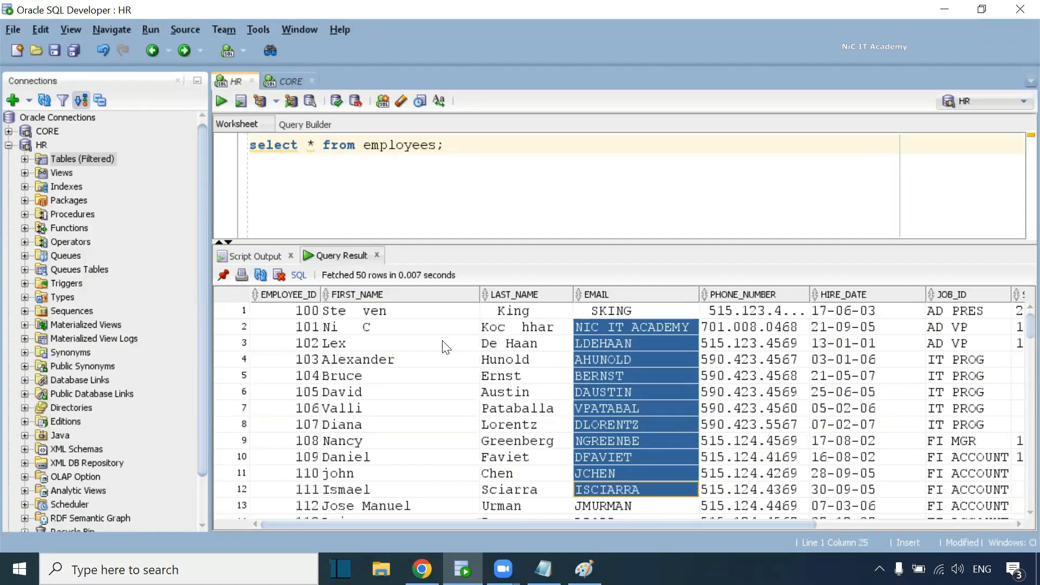
left_click_drag(387, 311, 390, 457)
left_click_drag(541, 313, 532, 460)
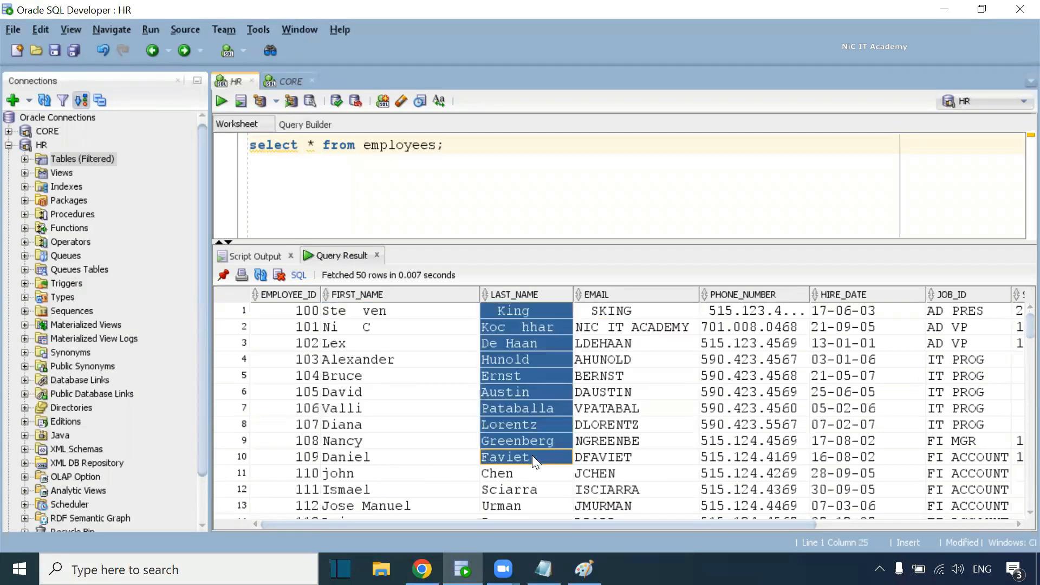
left_click_drag(626, 313, 624, 456)
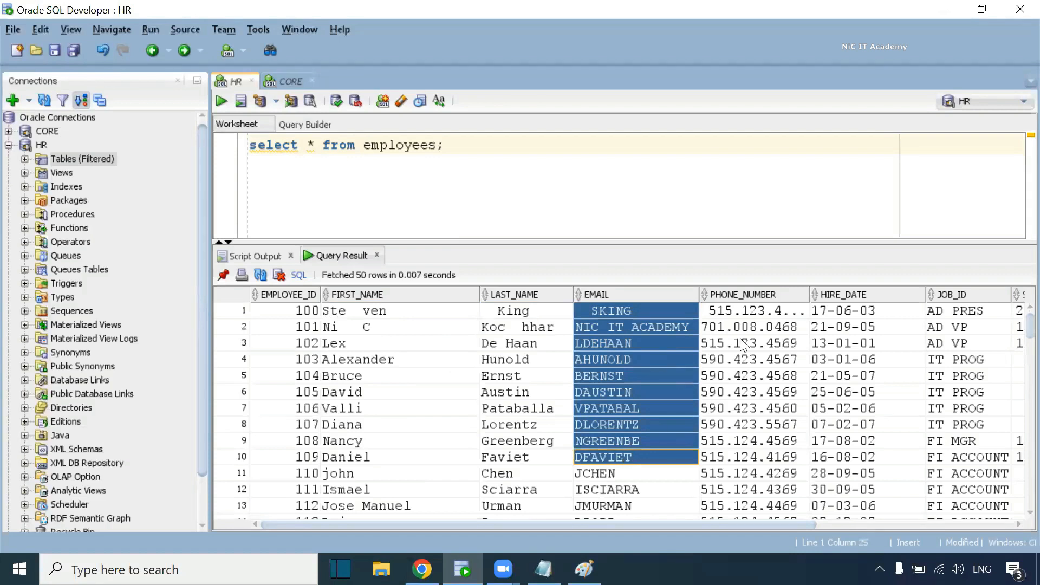
left_click_drag(837, 316, 846, 447)
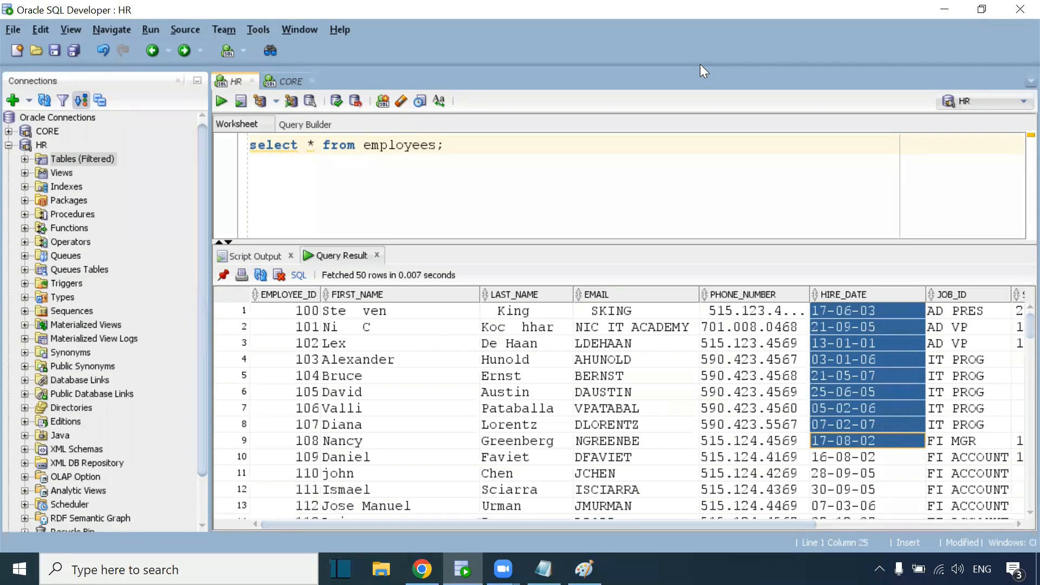
Switch to the Macros in Expression notes in Notepad and read how input fields, expressions and output fields form a macro
key("alt+Tab")
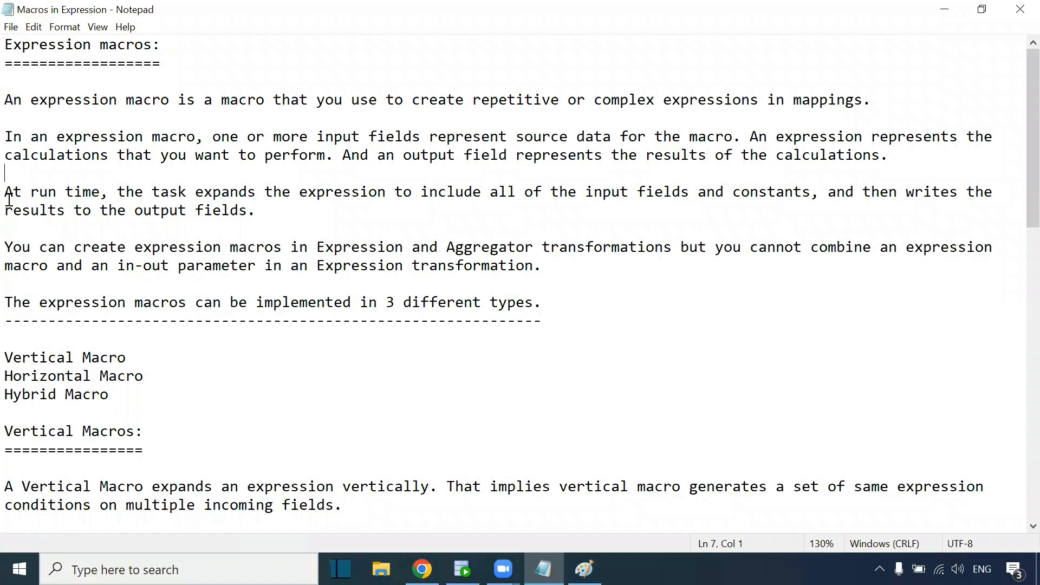
left_click_drag(9, 136, 188, 136)
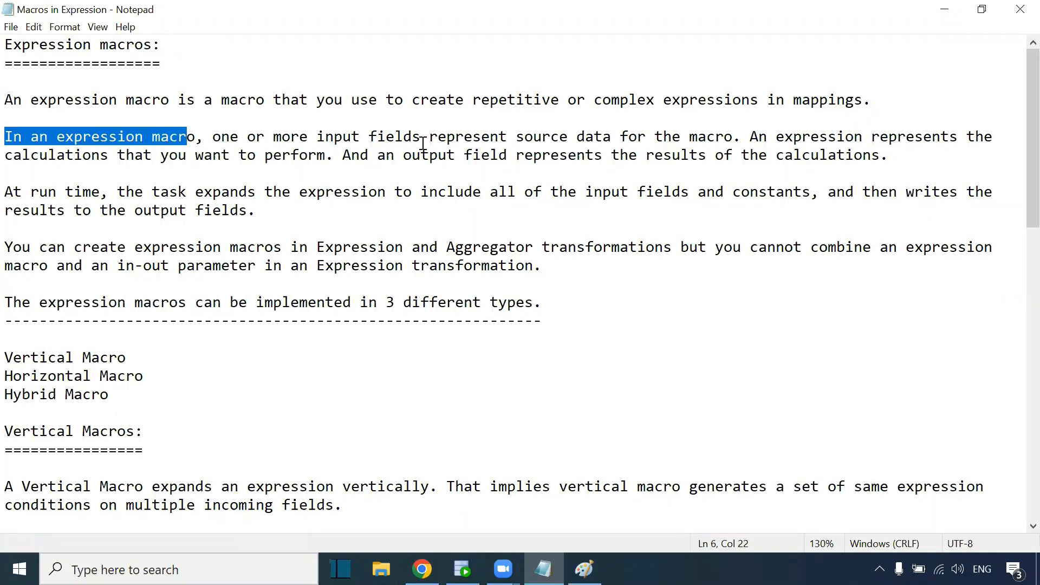
left_click_drag(437, 137, 727, 137)
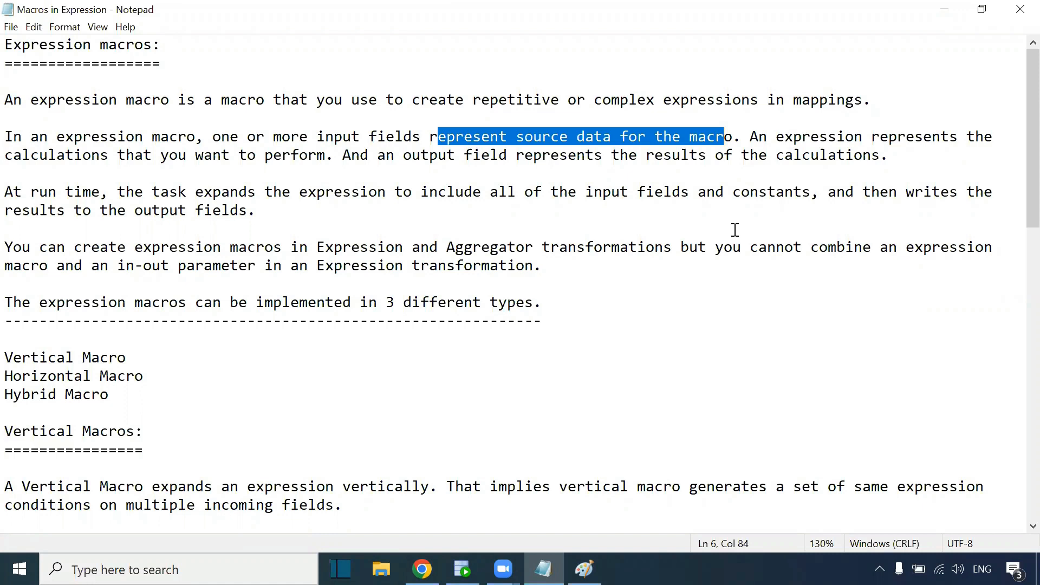
left_click_drag(888, 157, 342, 157)
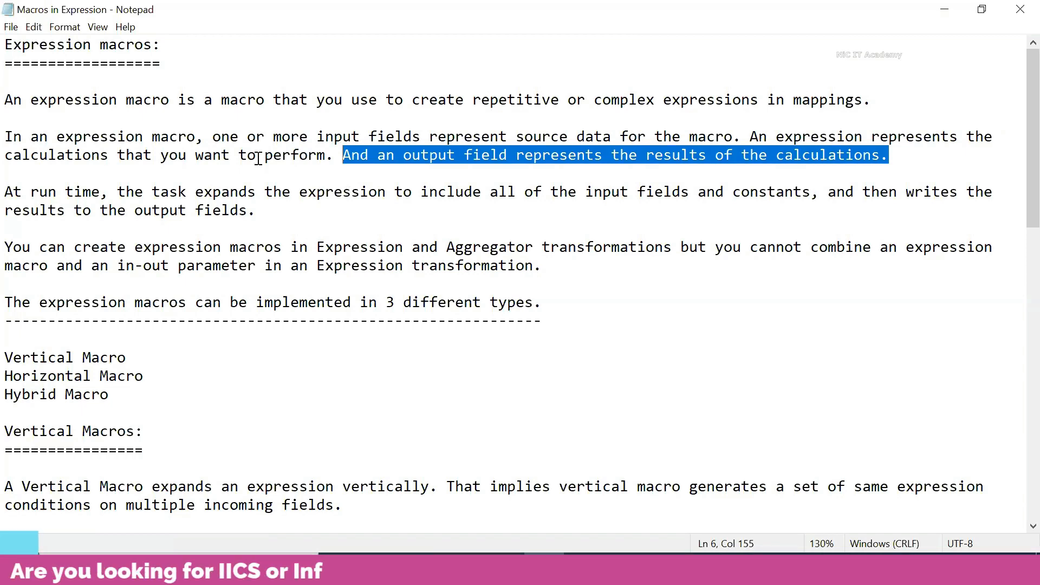
Read the notes on run-time expansion by the task and on macros in Expression and Aggregator transformations
left_click_drag(117, 190, 267, 193)
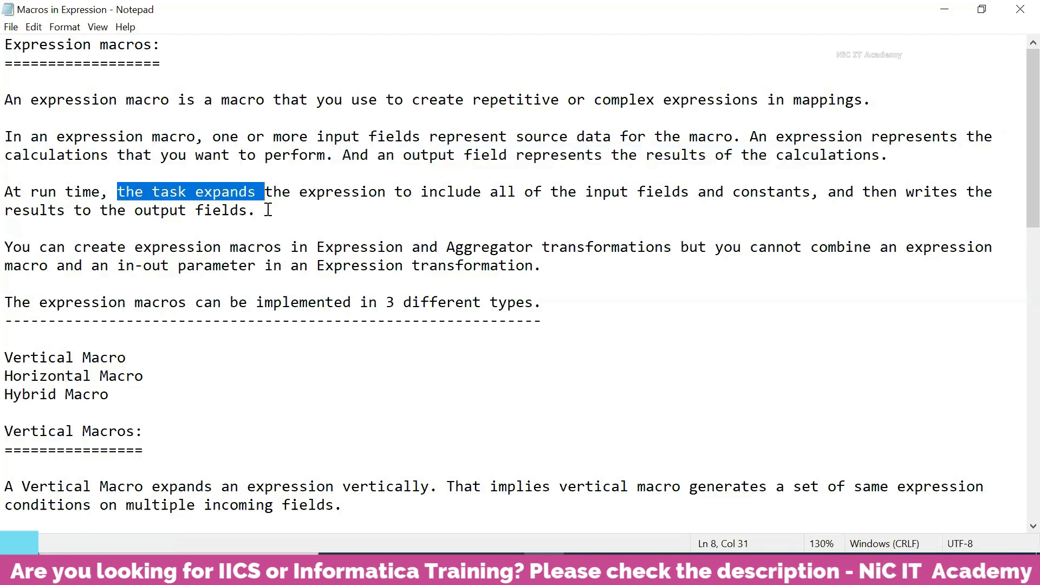
left_click(122, 204)
left_click_drag(118, 197, 250, 192)
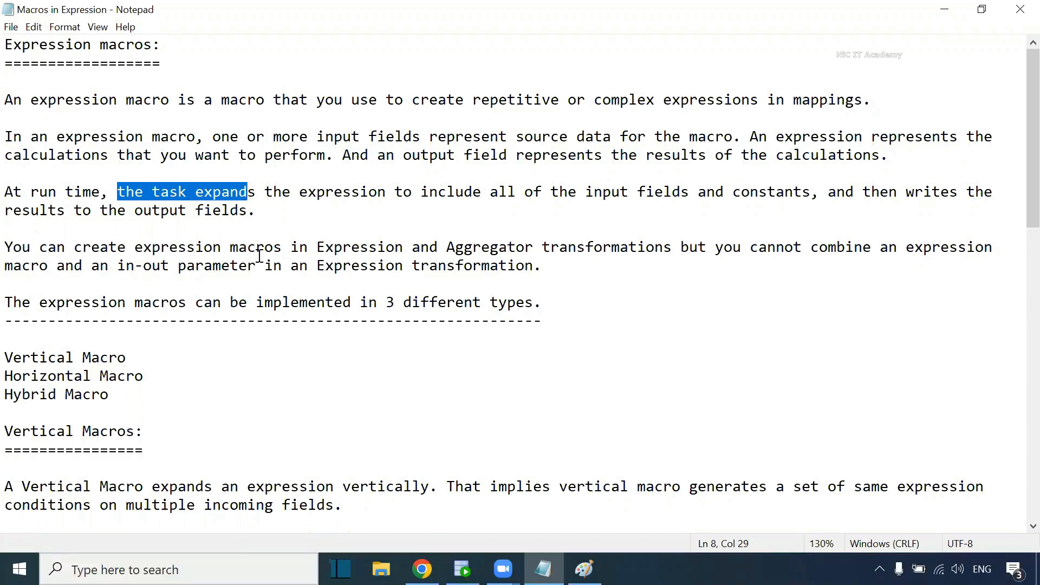
left_click_drag(282, 248, 139, 244)
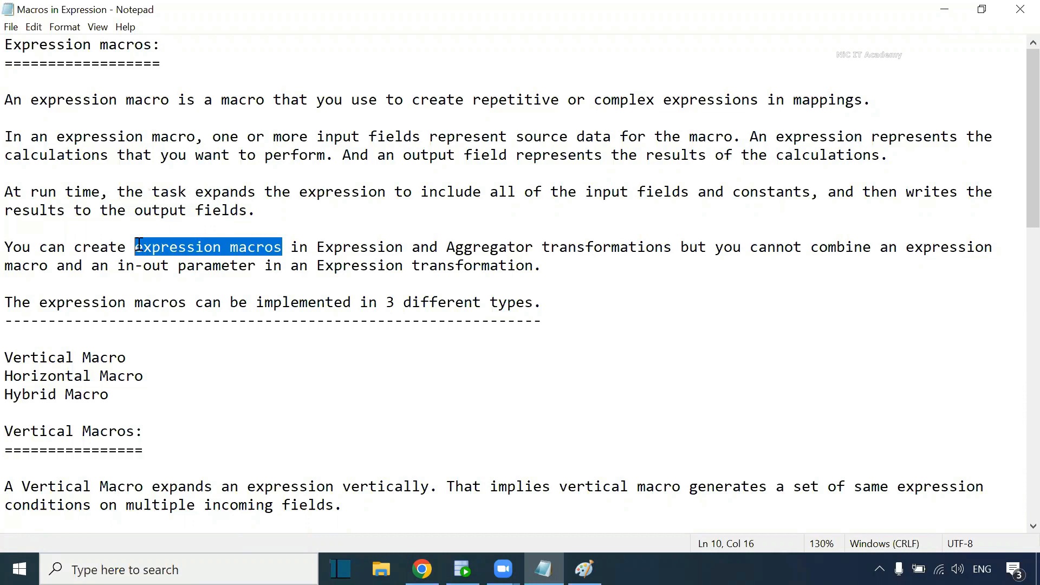
left_click_drag(308, 247, 669, 252)
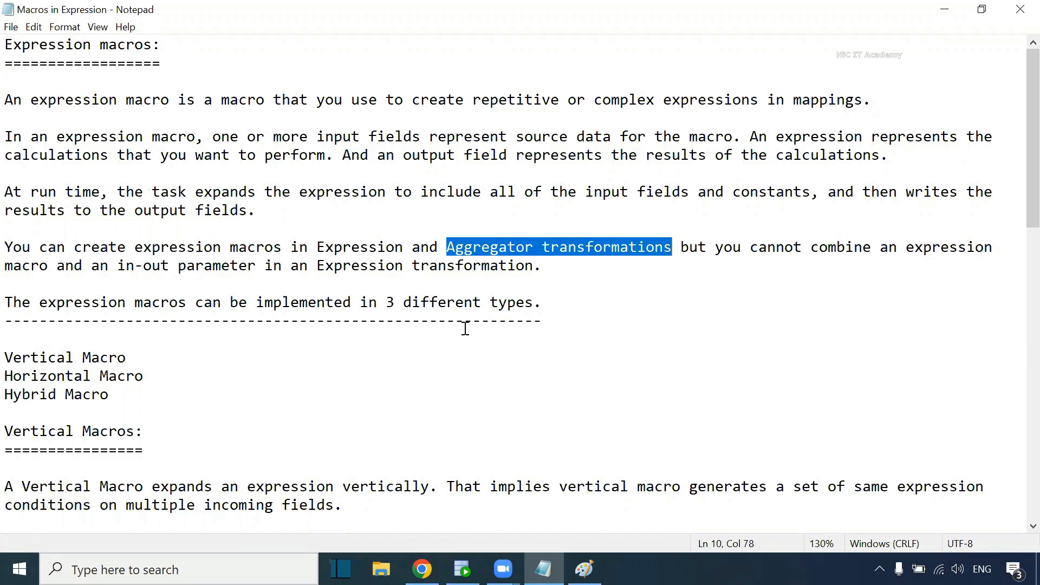
Review the list of expression macro types: Vertical Macro, Horizontal Macro and Hybrid Macro
left_click_drag(146, 401, 7, 360)
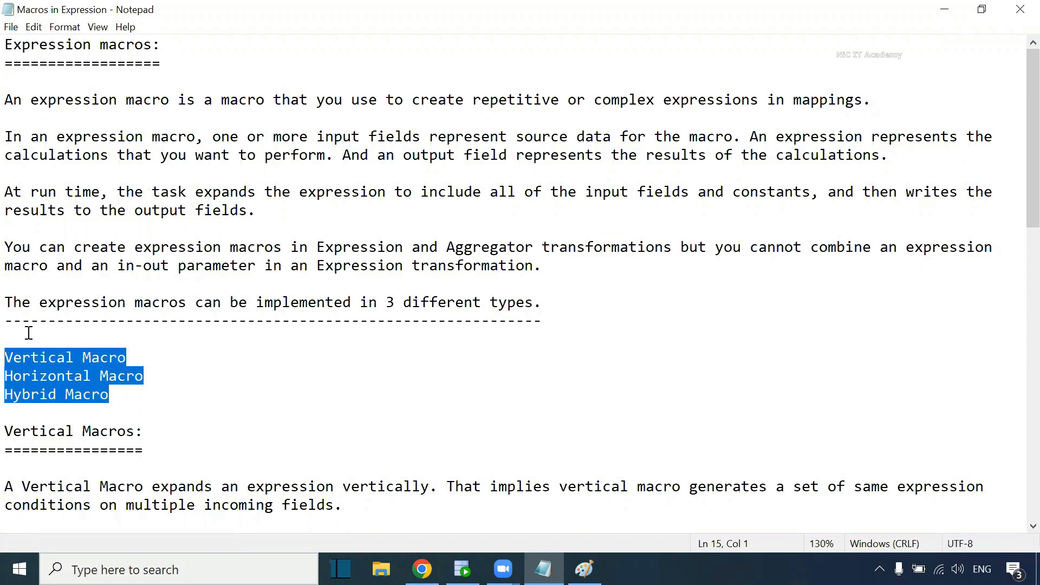
left_click_drag(7, 306, 351, 306)
left_click_drag(555, 304, 361, 309)
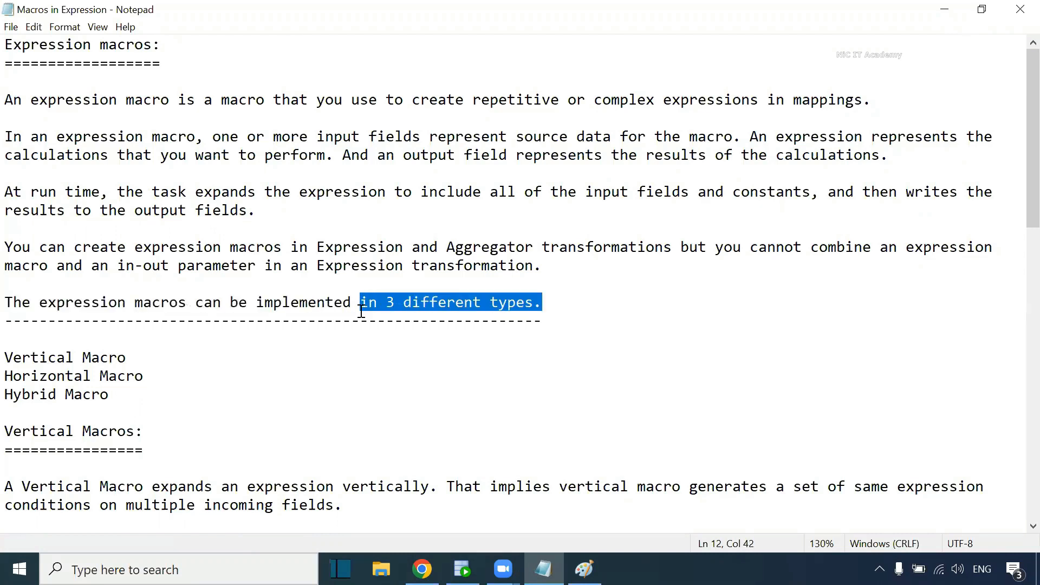
left_click_drag(133, 360, 4, 360)
left_click_drag(160, 371, 21, 374)
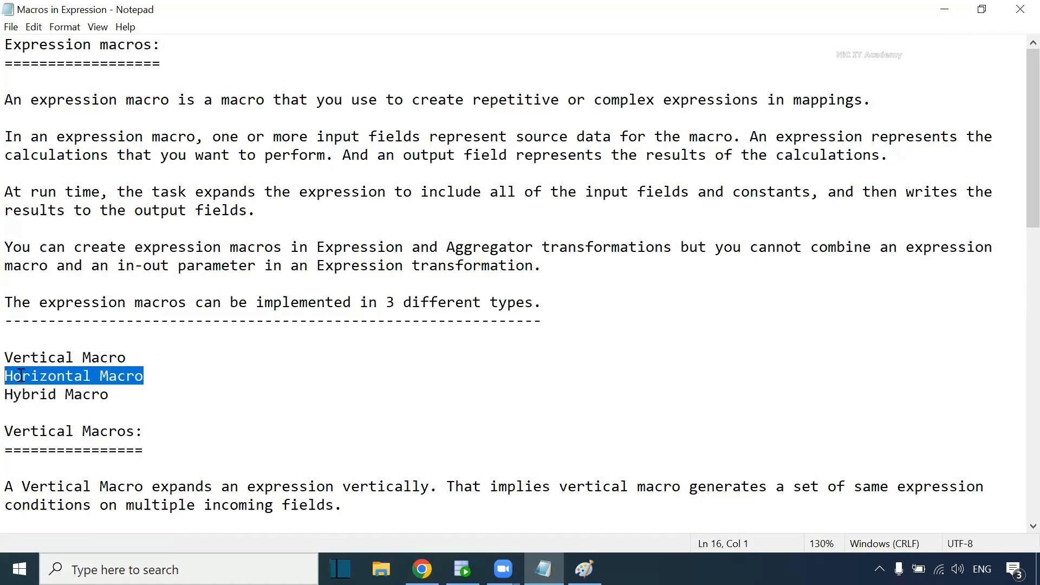
left_click_drag(109, 395, 4, 394)
left_click_drag(4, 358, 128, 357)
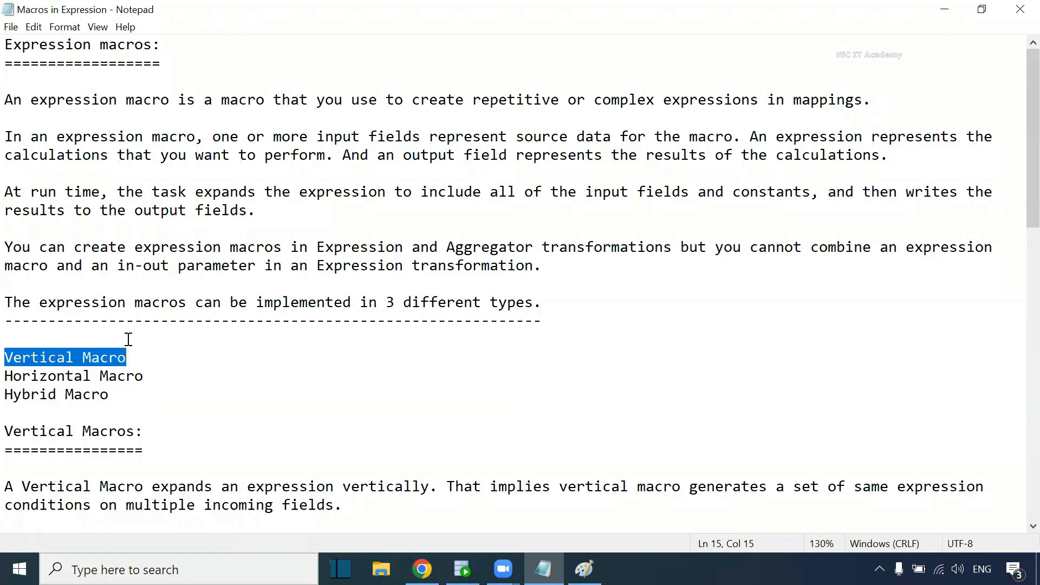
Switch to Oracle SQL Developer, change the worksheet query to "desc employees;" and run it to show the table's structure
left_click(463, 568)
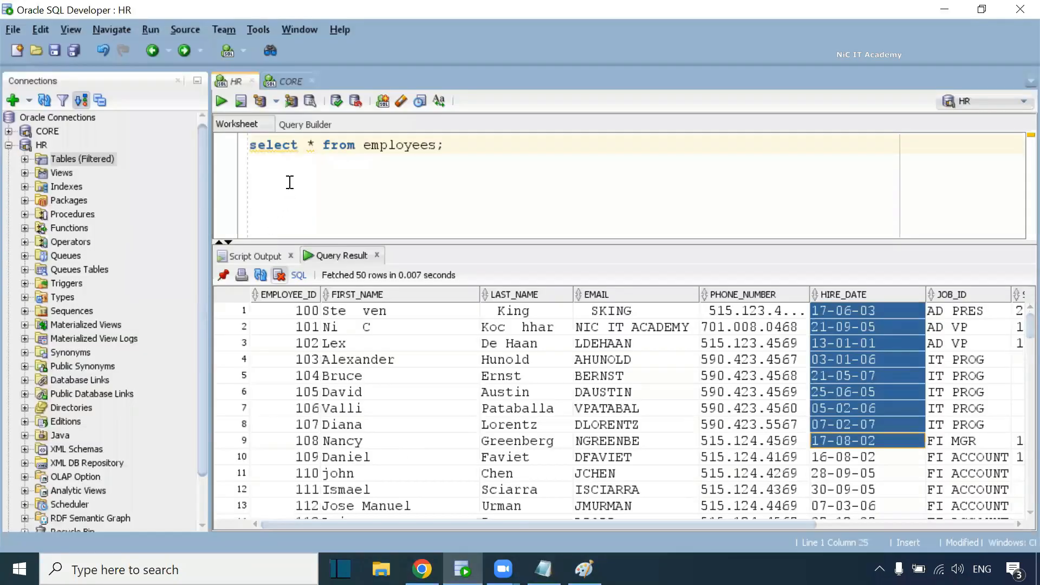
left_click(466, 161)
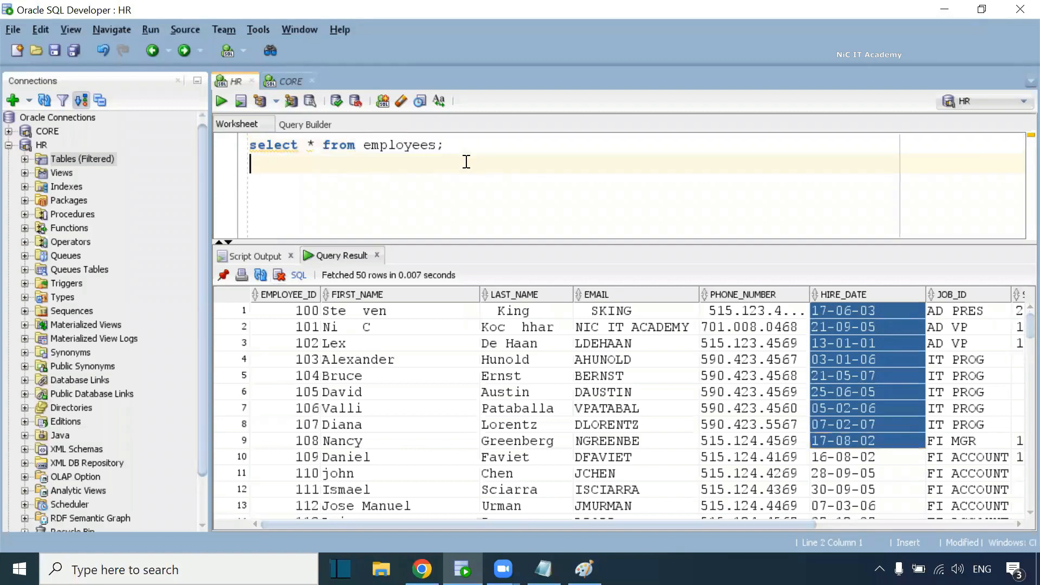
left_click_drag(363, 145, 246, 145)
type("desc")
key("ctrl+Return")
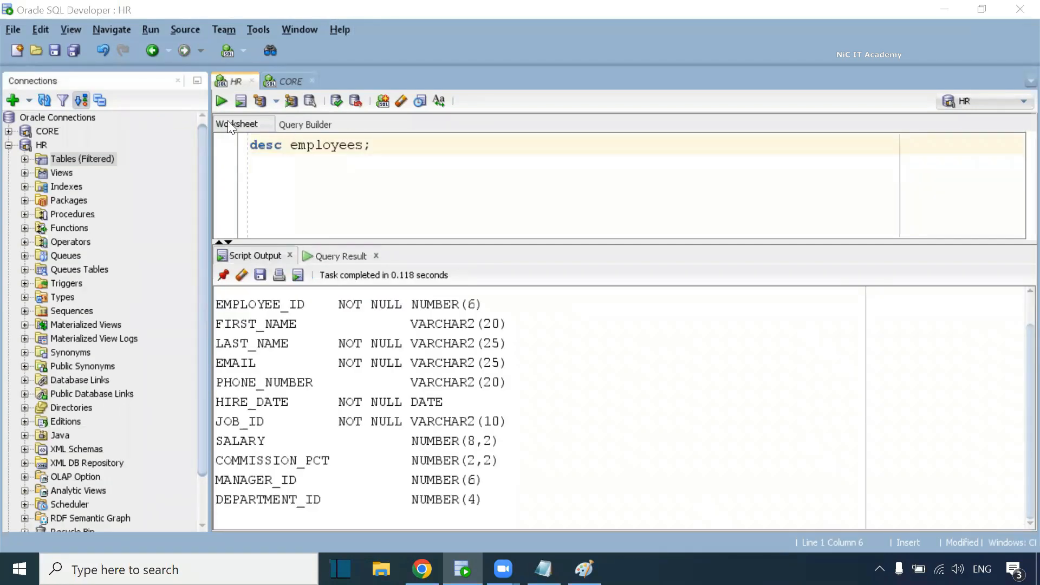
left_click(249, 305)
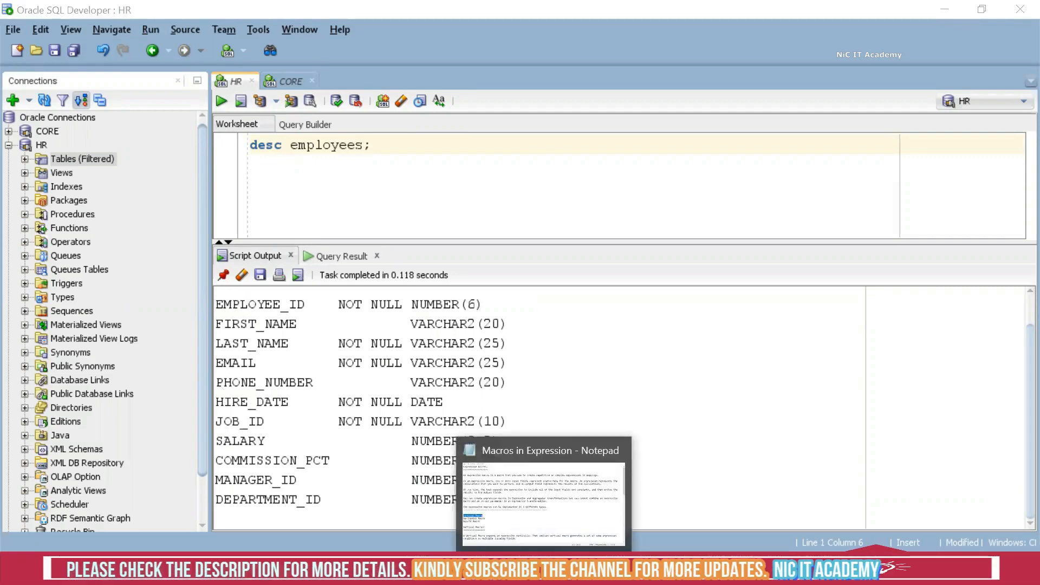
Return to the Notepad notes and review the Horizontal, Vertical and Hybrid Macro entries in the types list
left_click(543, 569)
left_click_drag(154, 375, 9, 380)
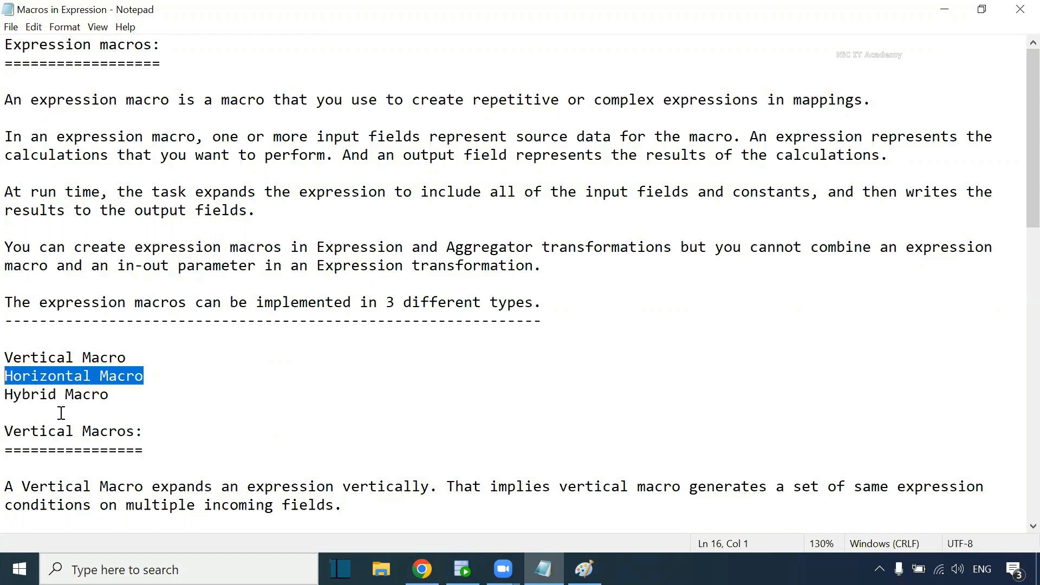
left_click(92, 358)
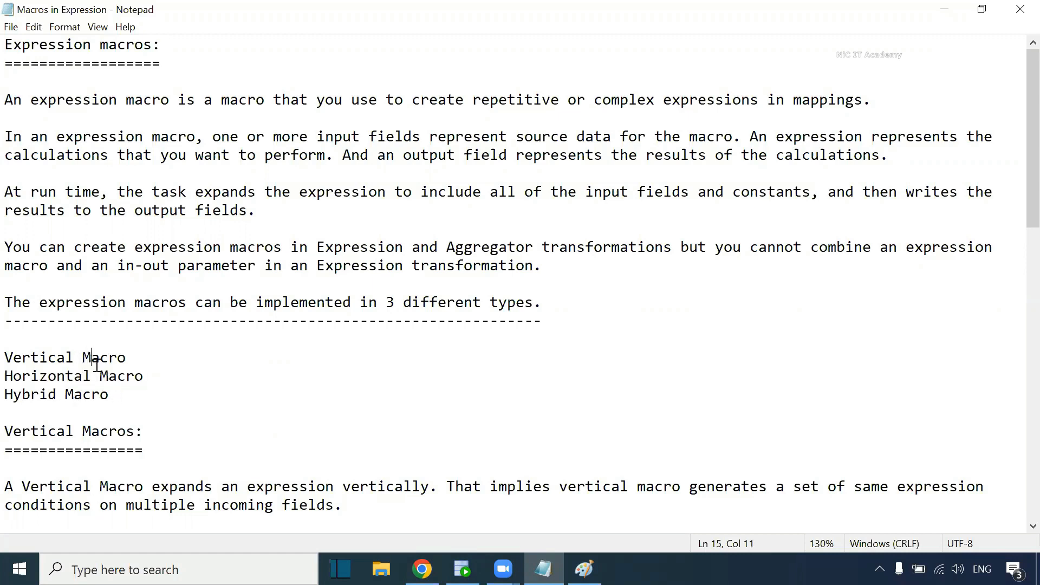
left_click_drag(120, 396, 10, 400)
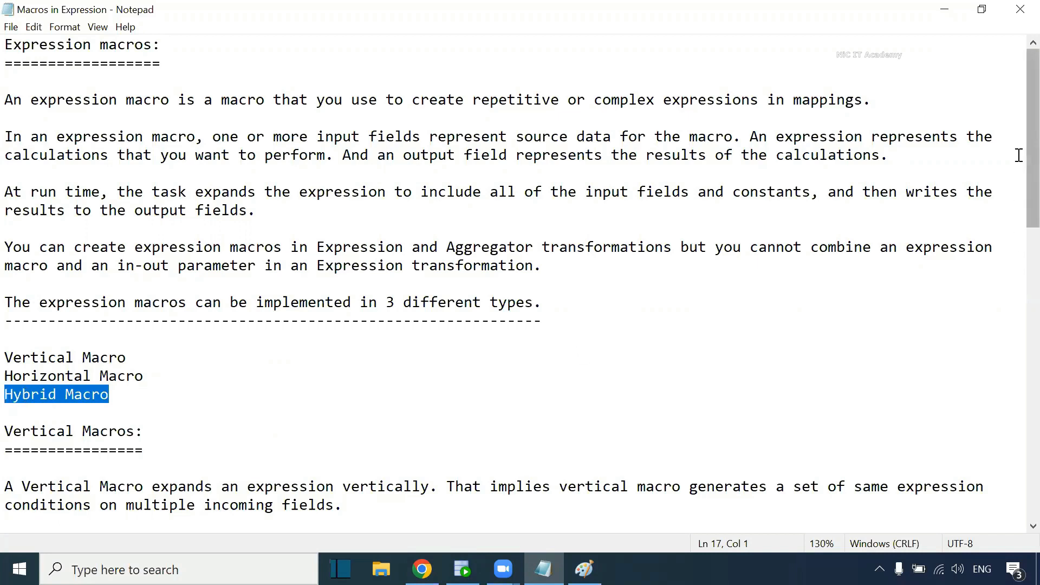
Read the Vertical Macros section of the notes on how a vertical macro expands an expression vertically
scroll(1017, 165, "down", 3)
scroll(1017, 209, "down", 4)
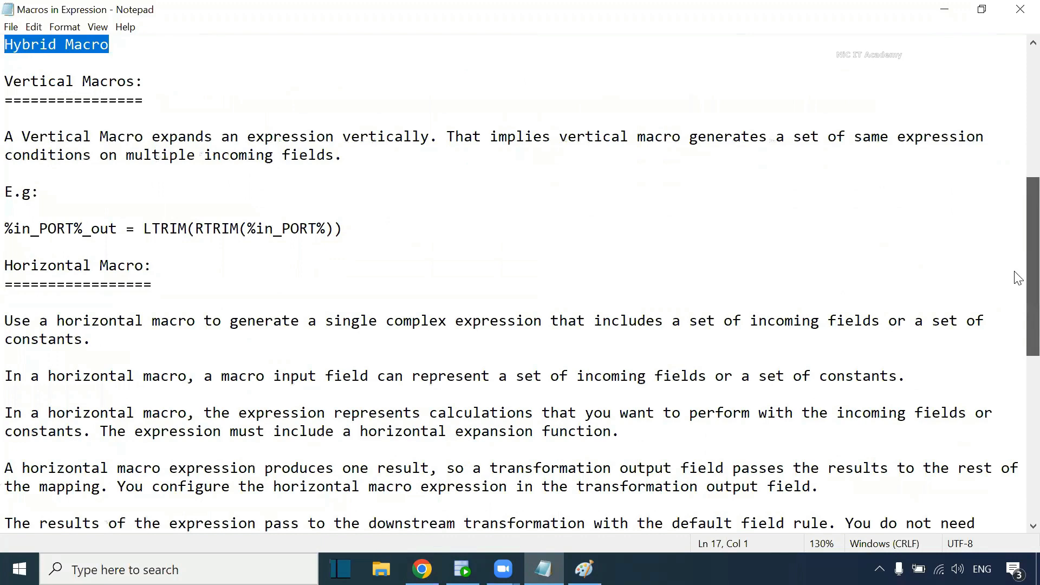
scroll(1018, 278, "down", 1)
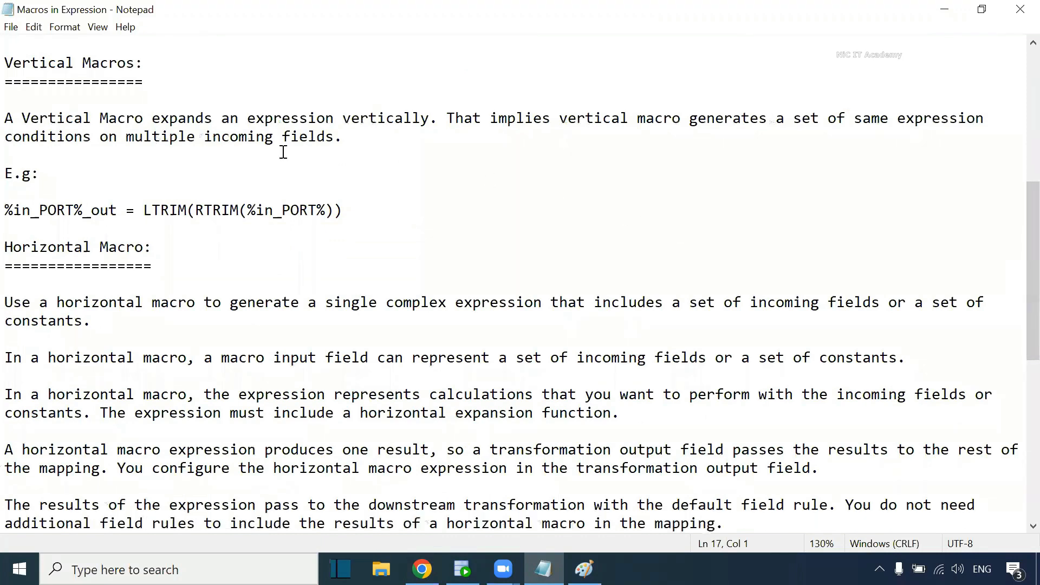
left_click_drag(8, 117, 145, 122)
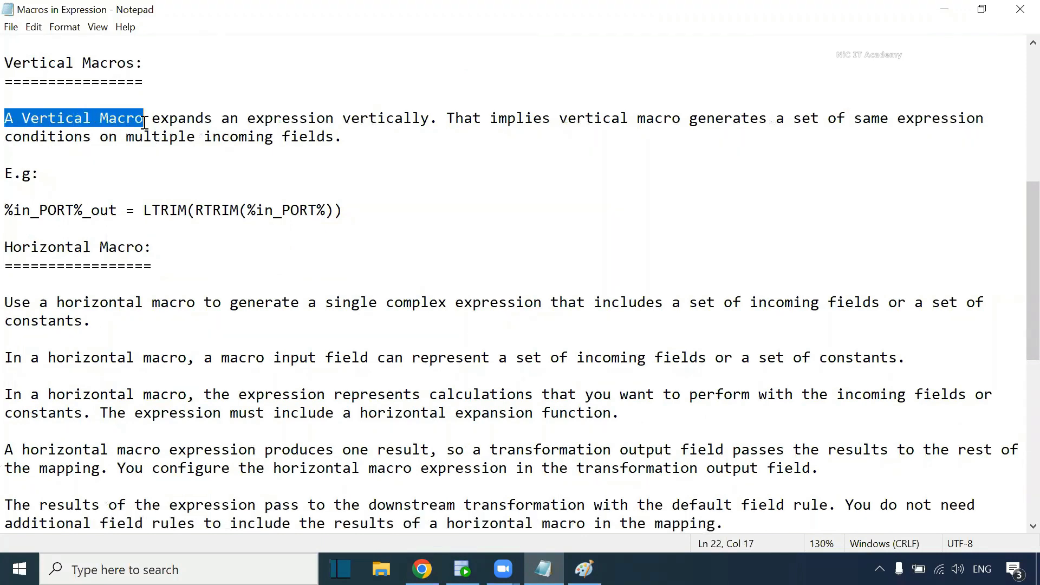
left_click_drag(434, 122, 247, 117)
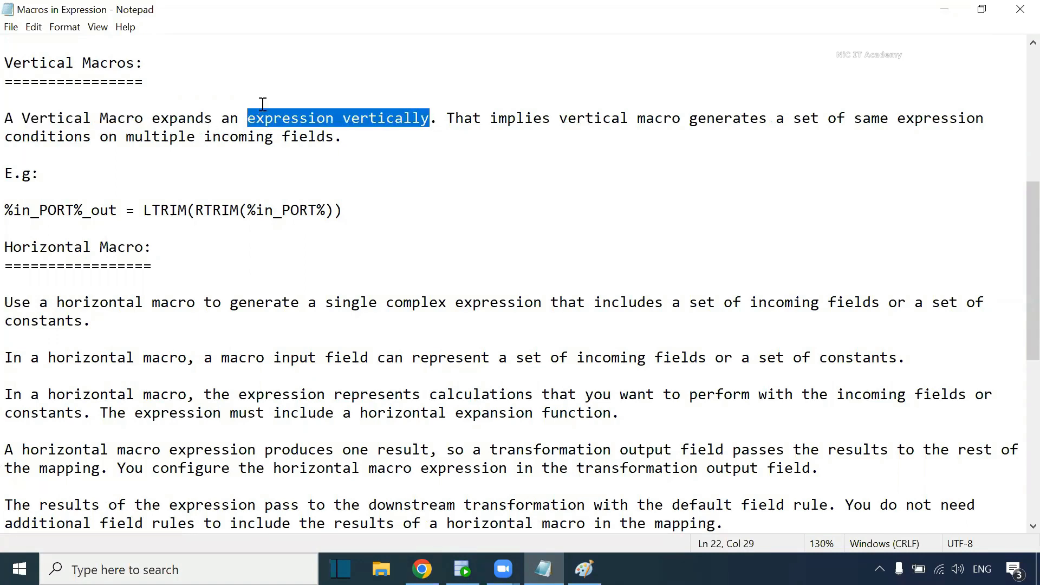
left_click(511, 29)
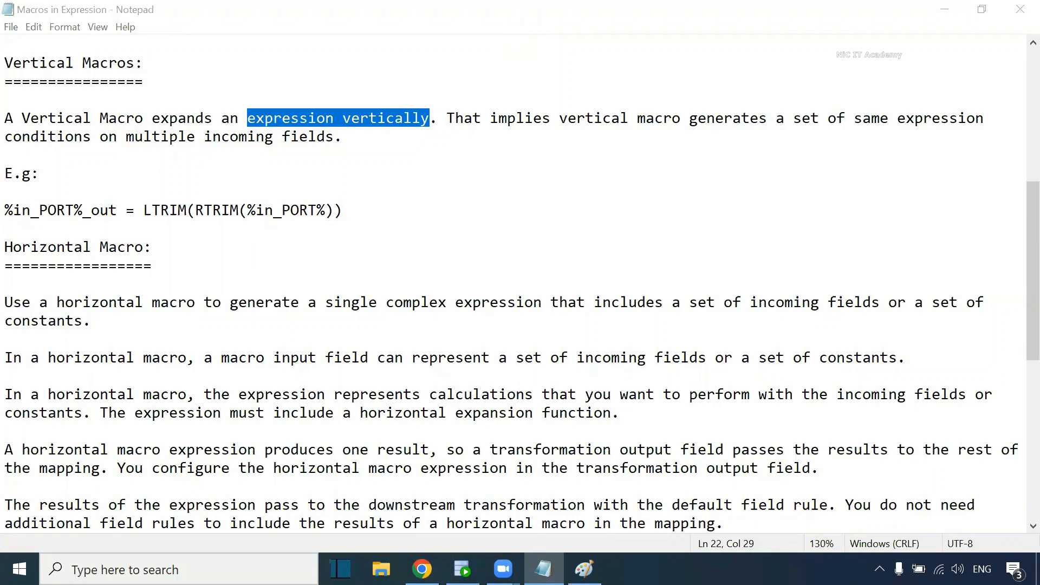
Switch to Oracle SQL Developer and examine the VARCHAR2 columns in the employees table description, from FIRST_NAME to PHONE_NUMBER and JOB_ID
left_click(462, 569)
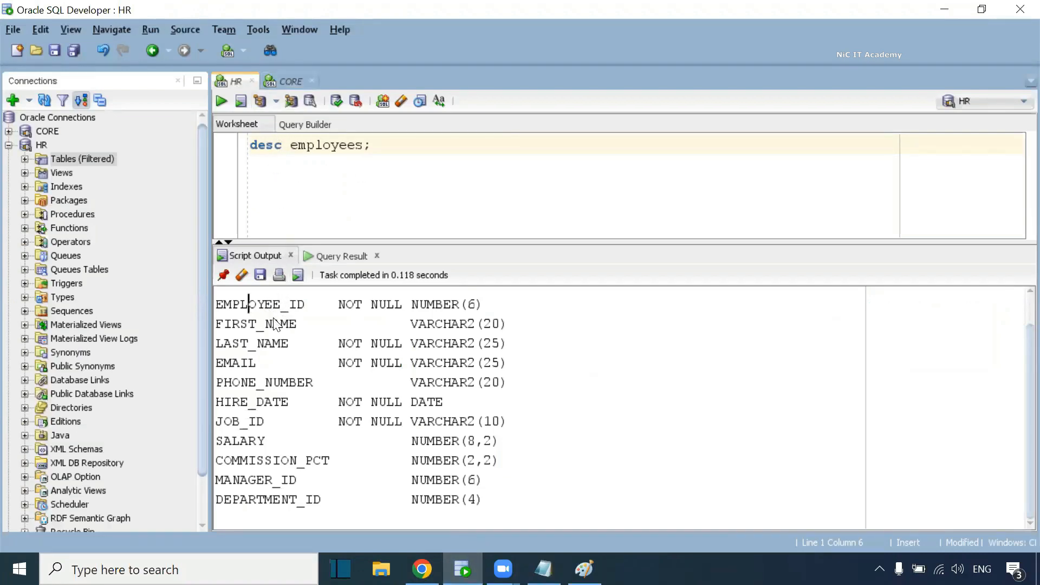
left_click_drag(515, 323, 219, 326)
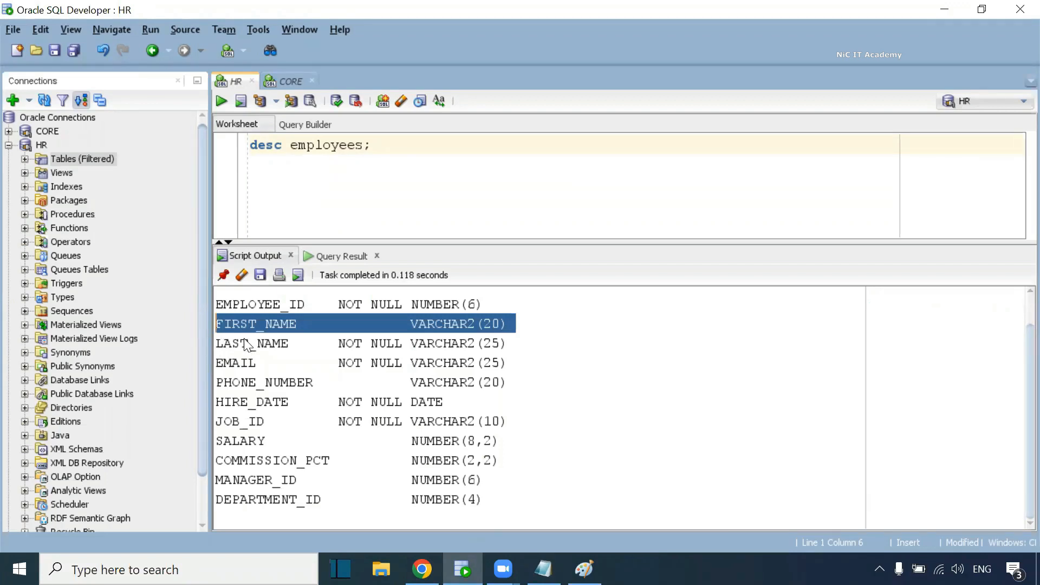
left_click_drag(508, 345, 296, 340)
left_click_drag(217, 344, 353, 345)
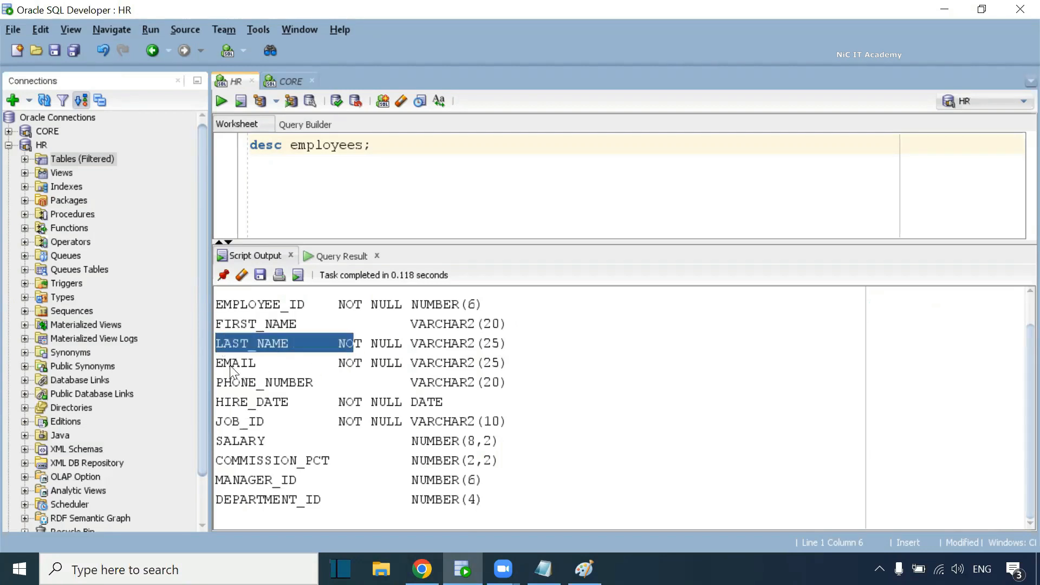
left_click_drag(230, 367, 299, 369)
left_click_drag(510, 387, 211, 323)
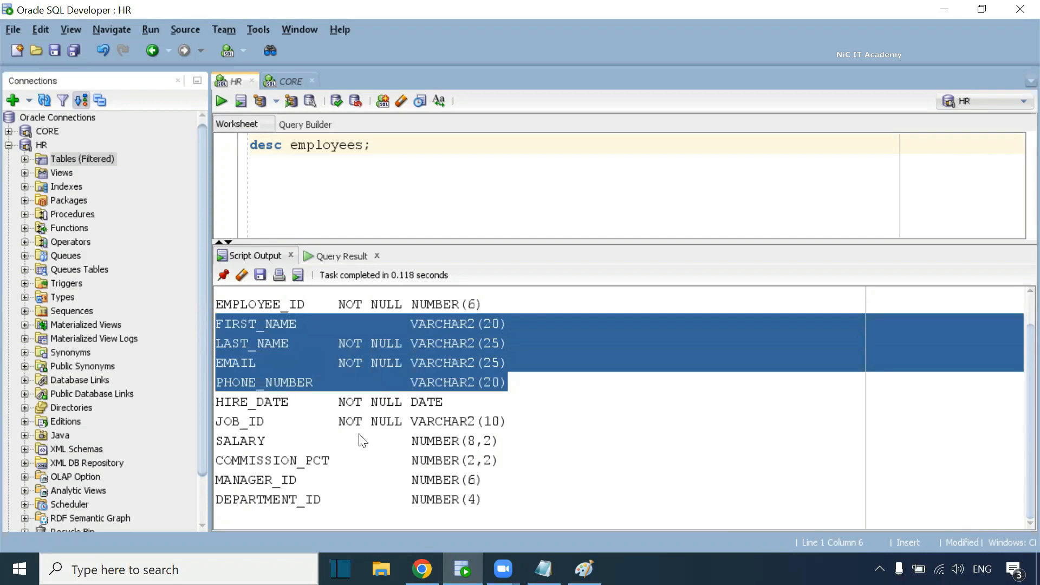
left_click_drag(515, 423, 227, 426)
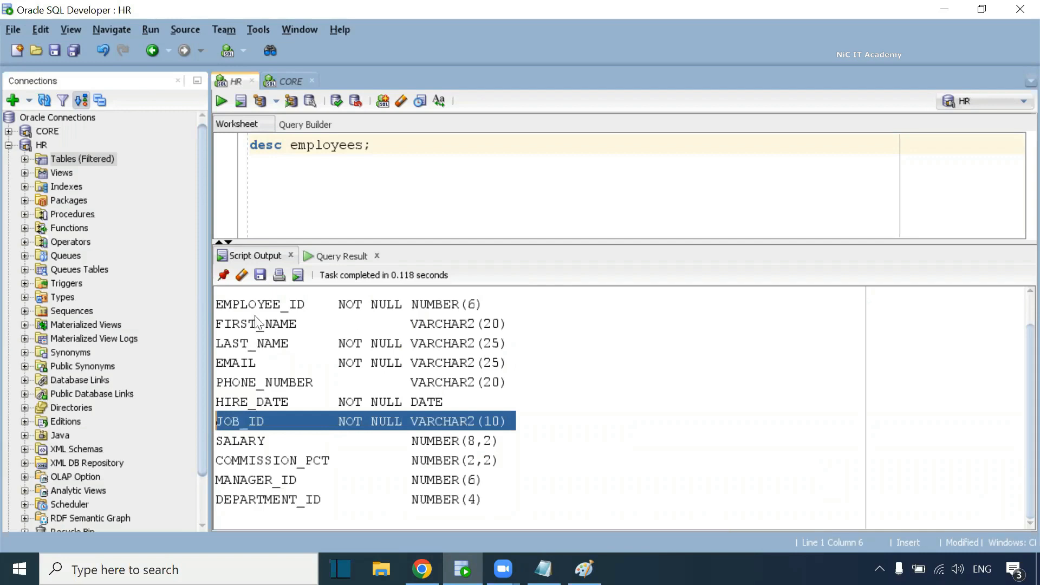
scroll(320, 396, "up", 1)
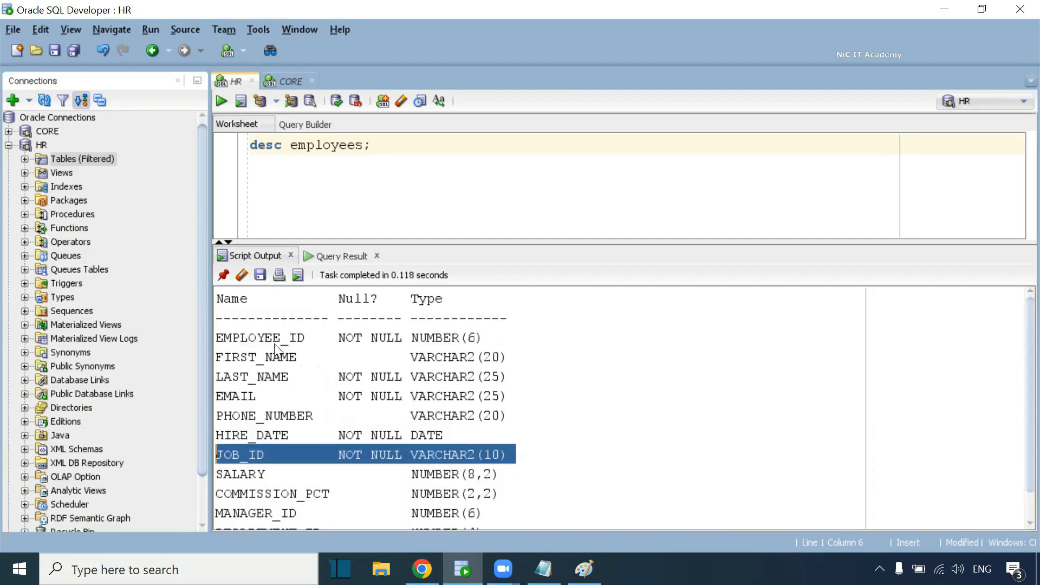
scroll(350, 421, "down", 1)
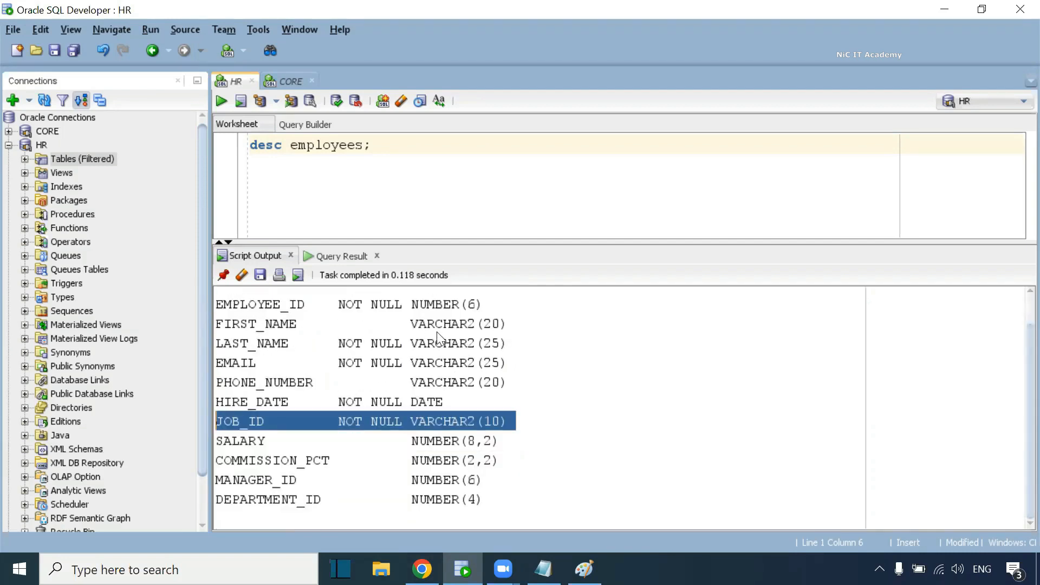
Switch to Informatica Intelligent Cloud Services in the browser, log in with the account credentials, and select the Weekday_7am project among all projects
left_click(422, 568)
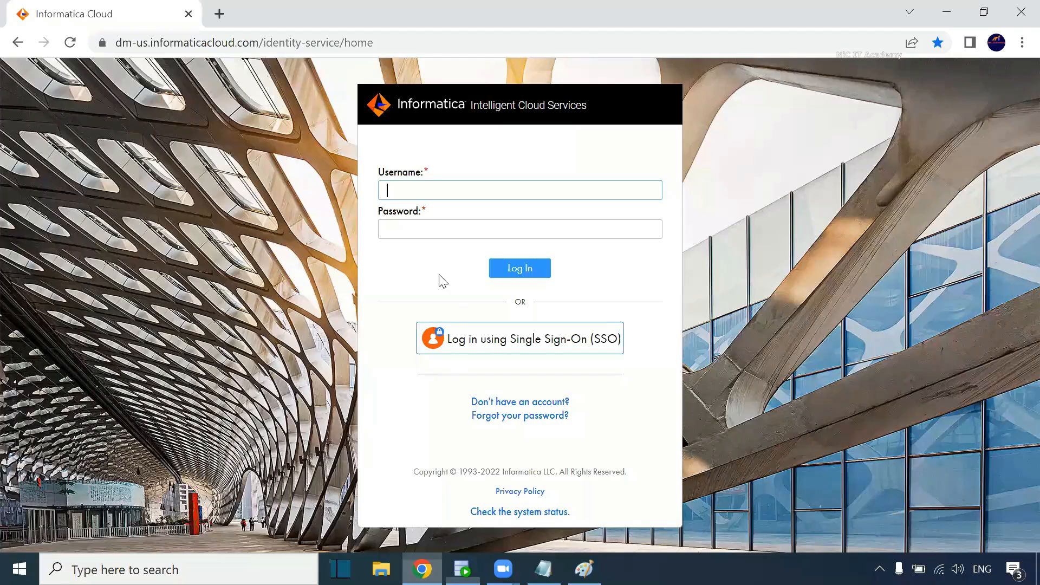
type("i")
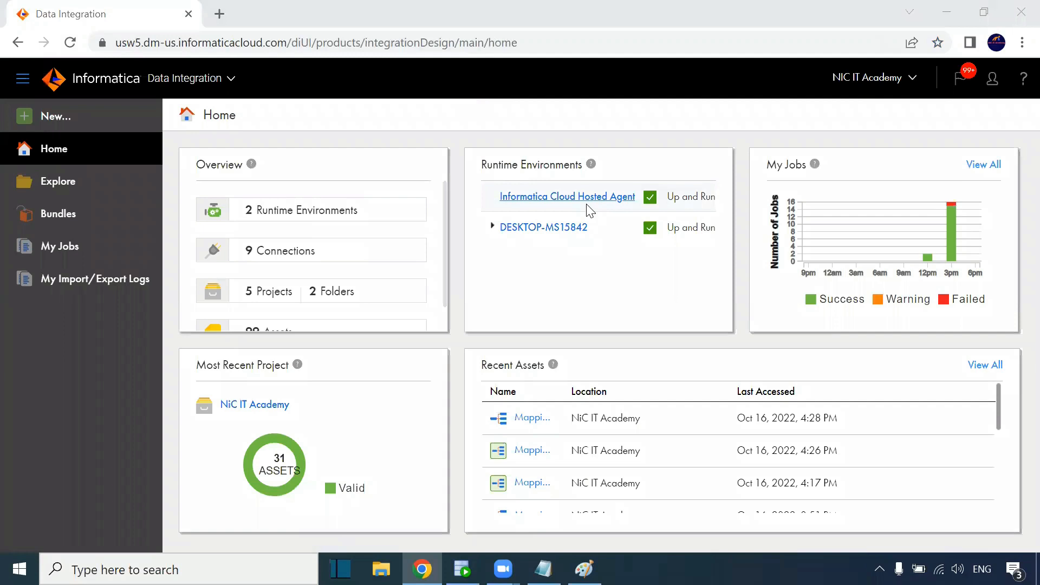
left_click(71, 185)
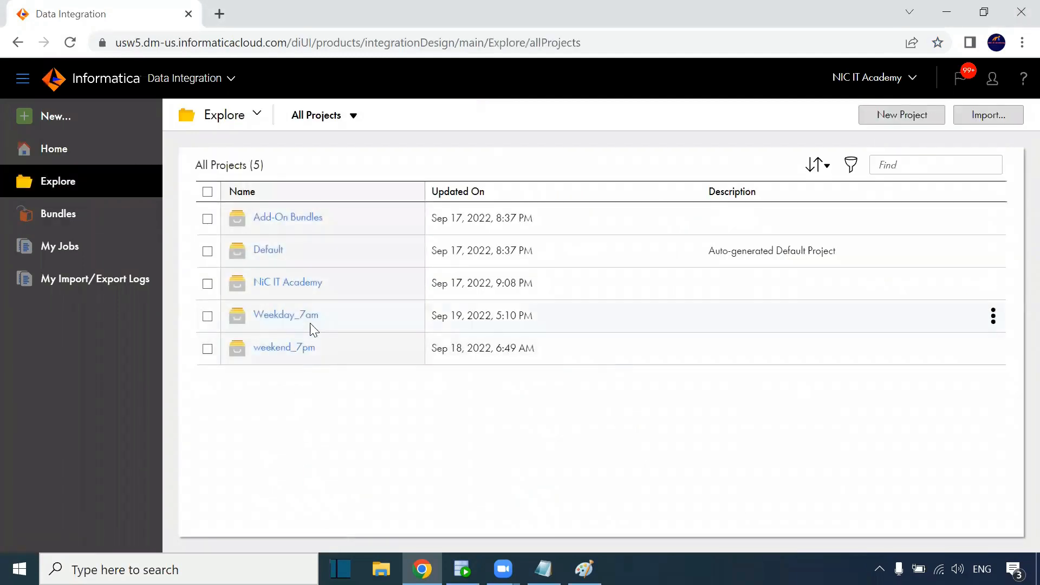
left_click(328, 321)
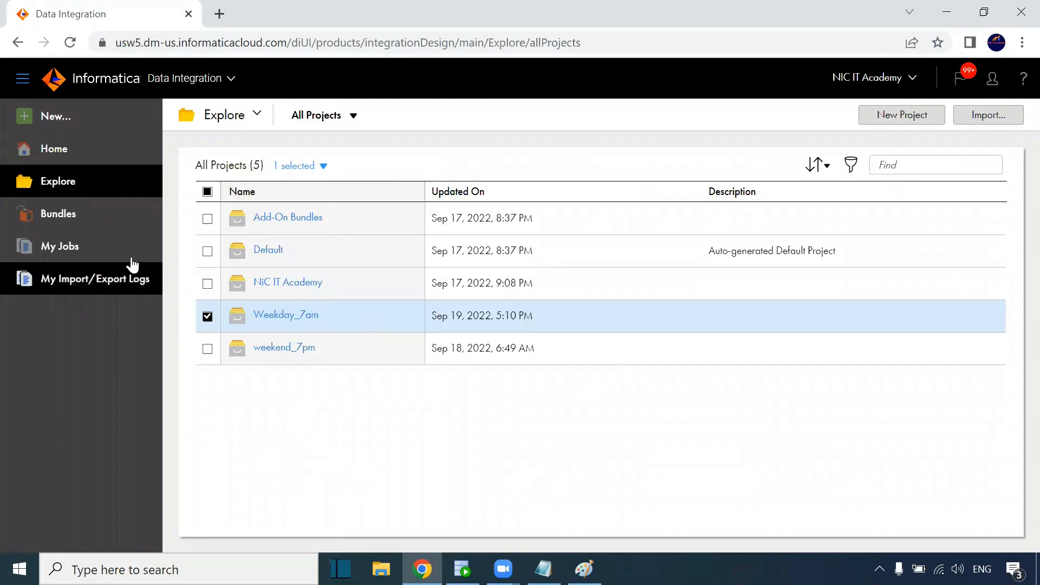
Create a new mapping asset and name it m_Macros
left_click(75, 122)
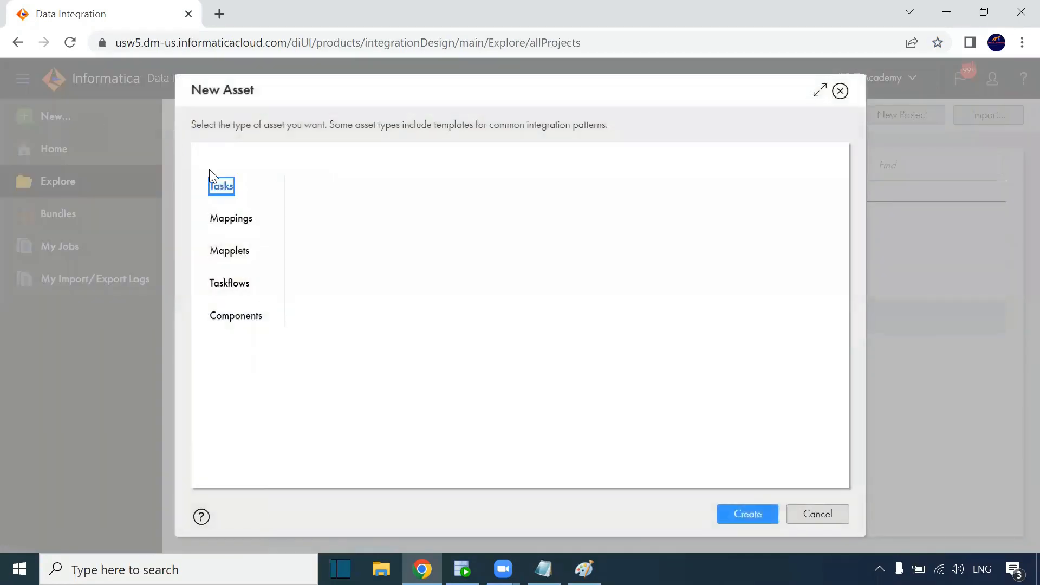
left_click(231, 219)
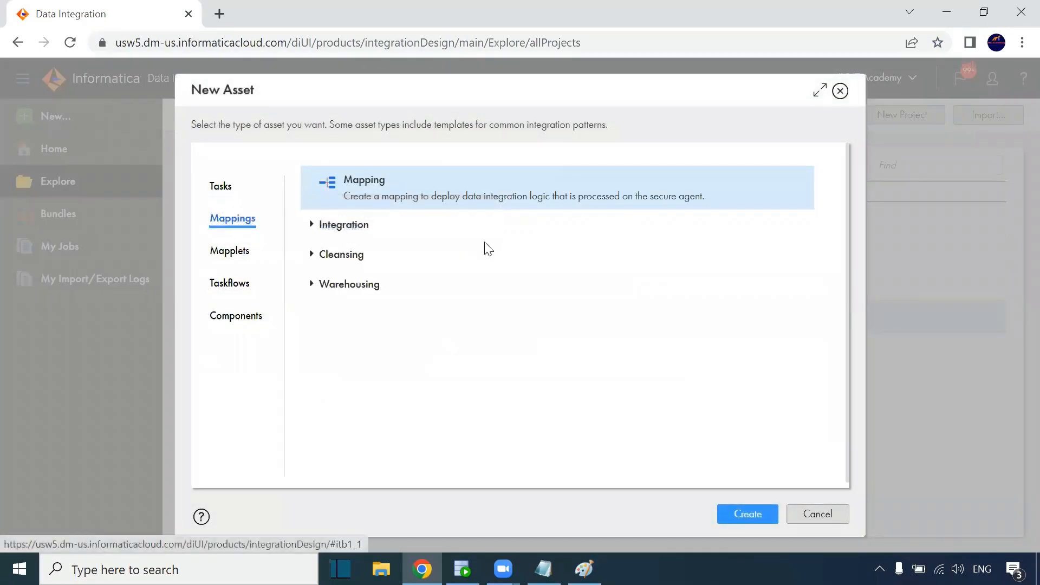
left_click(750, 514)
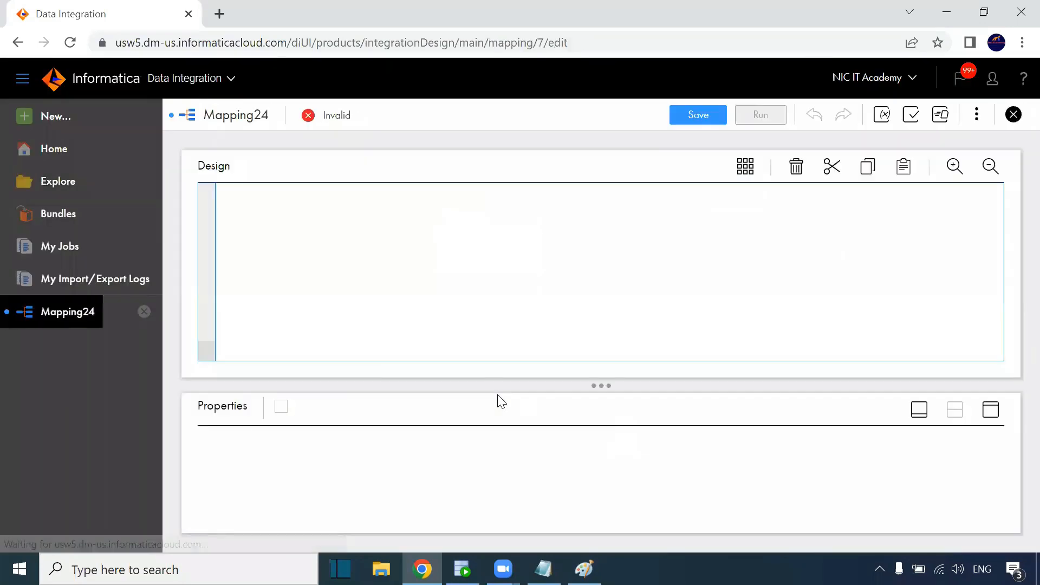
left_click_drag(322, 443, 243, 445)
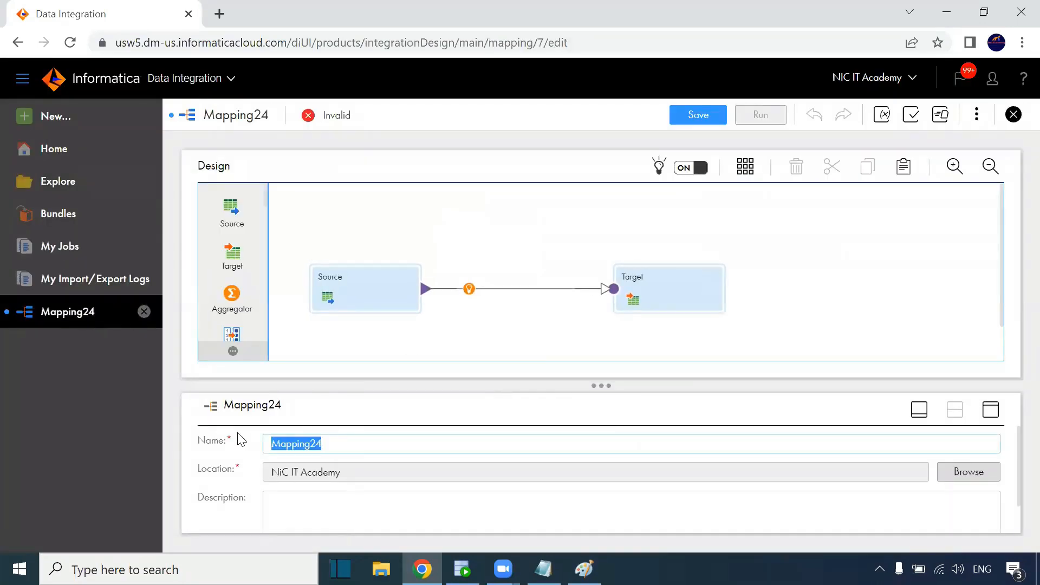
type("m_Macros")
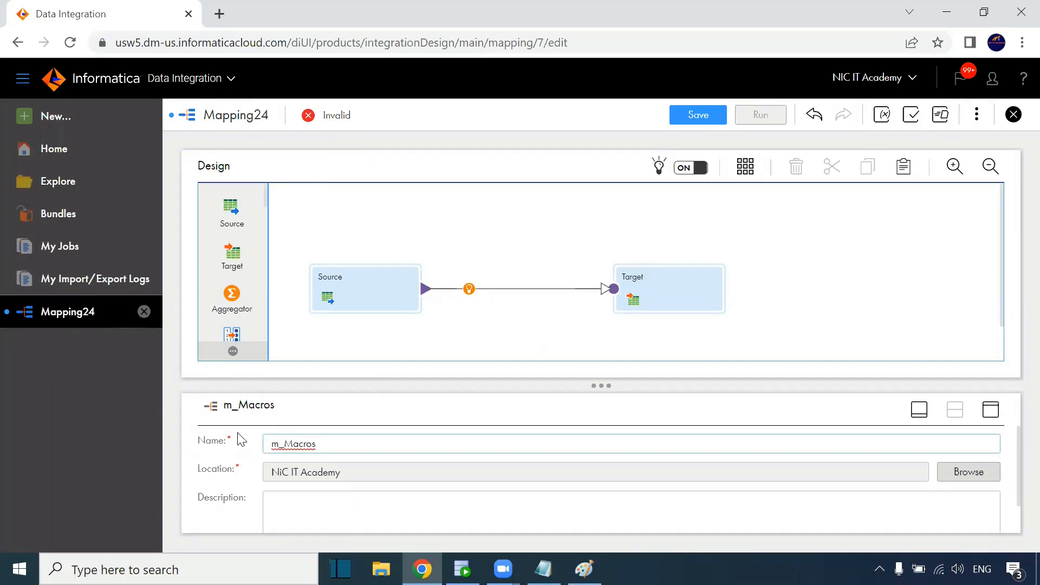
left_click(459, 346)
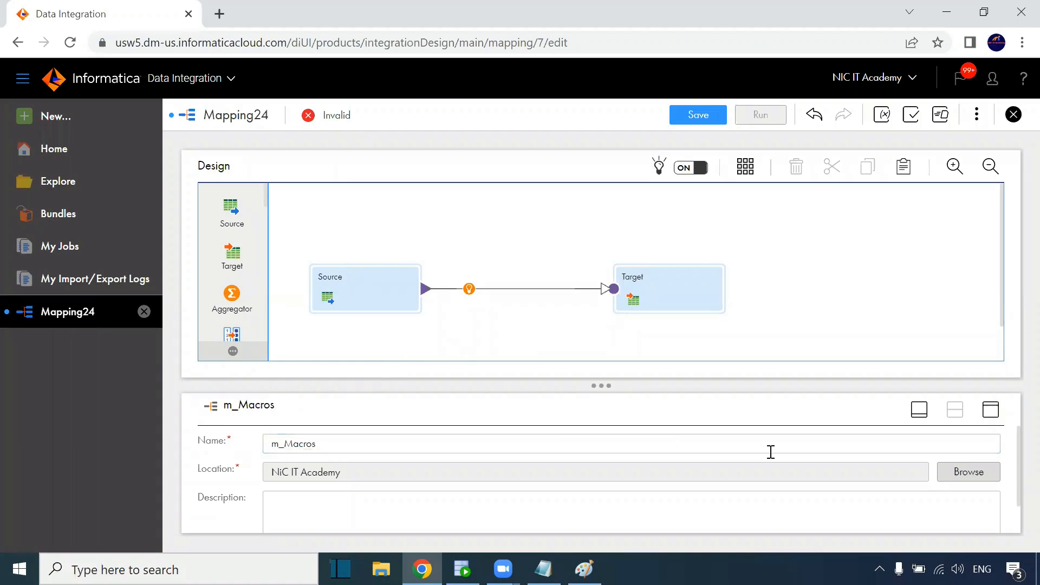
Set the mapping's location to the Weekday_7am project
left_click(973, 475)
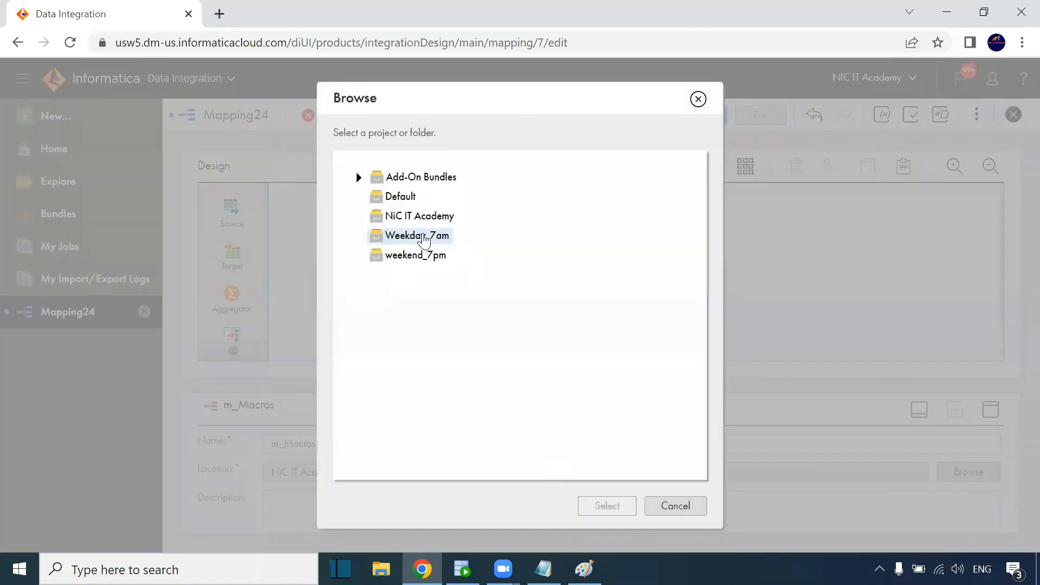
left_click(416, 236)
left_click(595, 505)
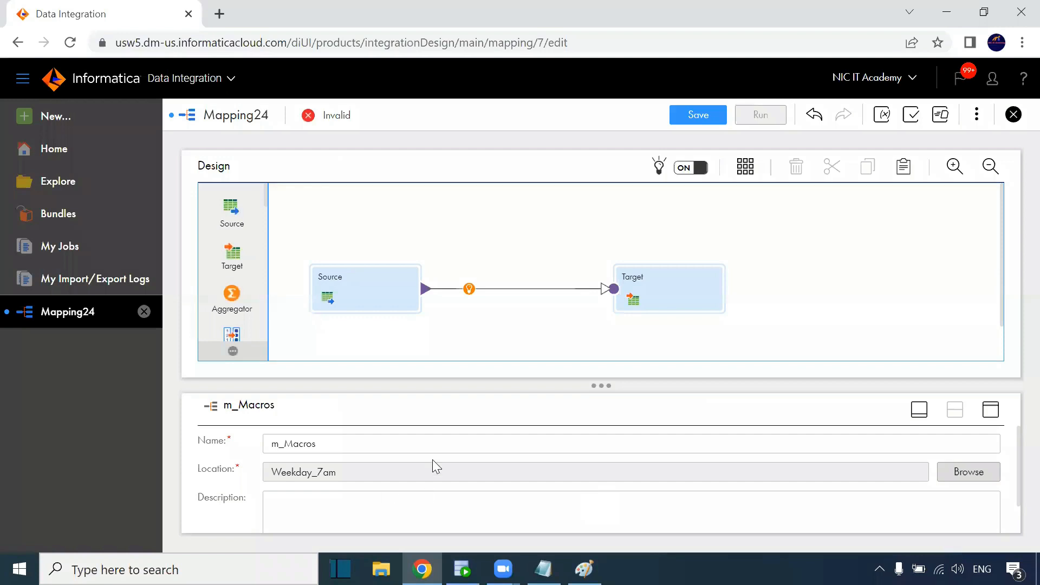
scroll(432, 463, "down", 1)
left_click(327, 474)
scroll(322, 492, "up", 1)
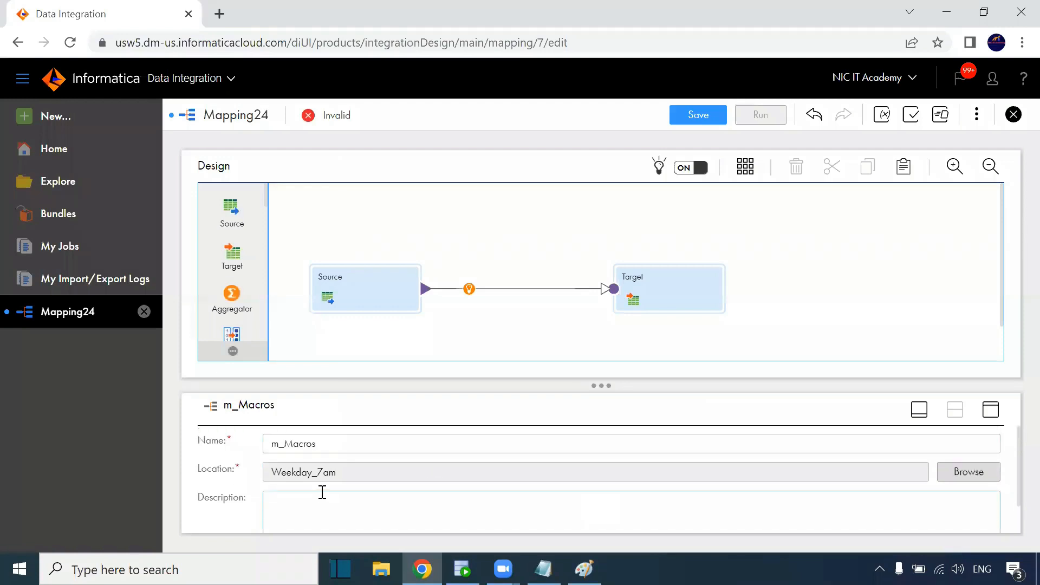
Set the Source transformation's connection to Oracle_Src (Oracle) in its maximized properties, and open the source object selection
left_click(353, 315)
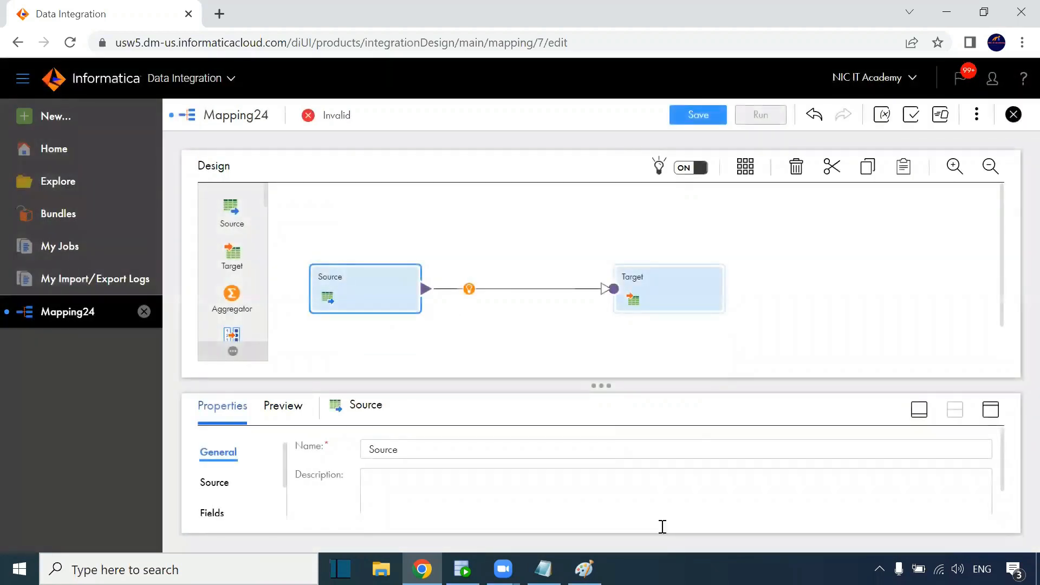
left_click(462, 568)
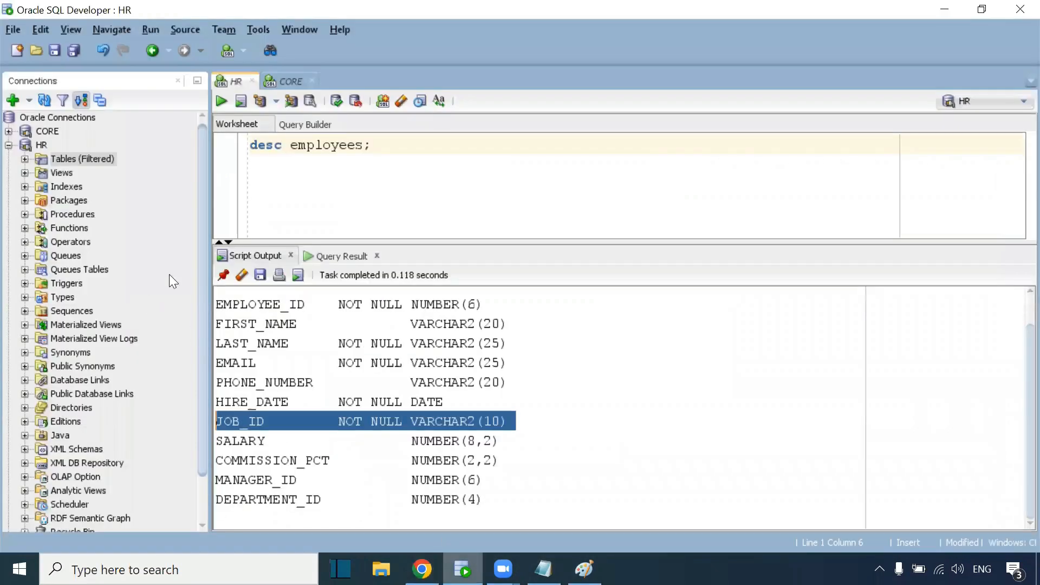
key("alt+Tab")
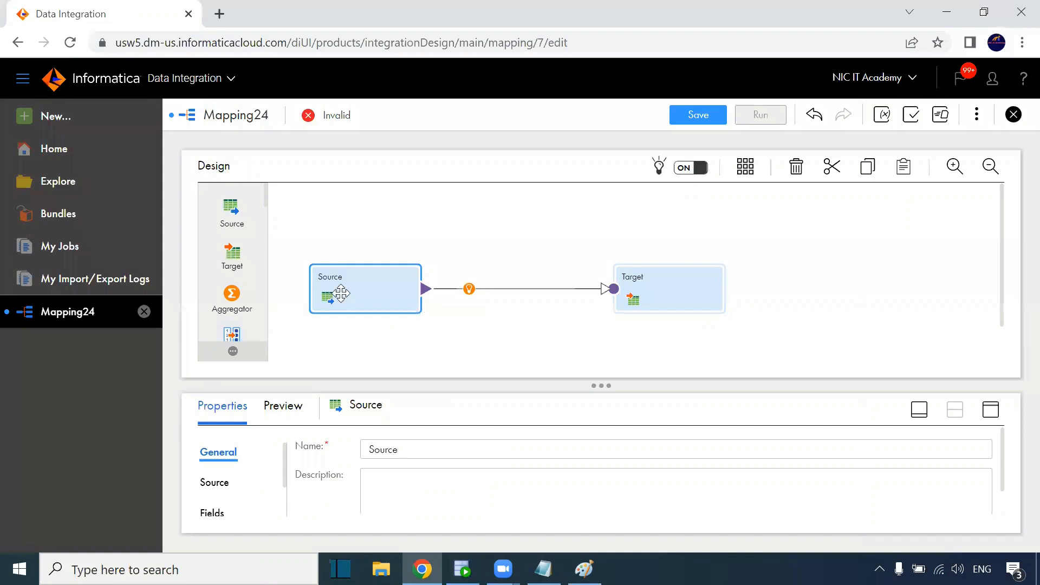
left_click(991, 409)
left_click(216, 239)
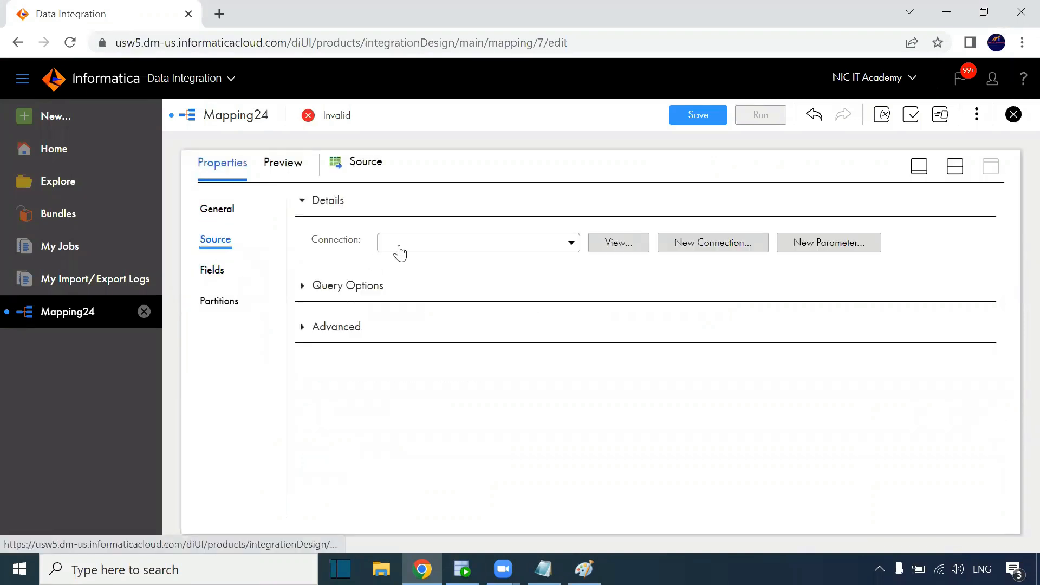
left_click(406, 243)
left_click(434, 337)
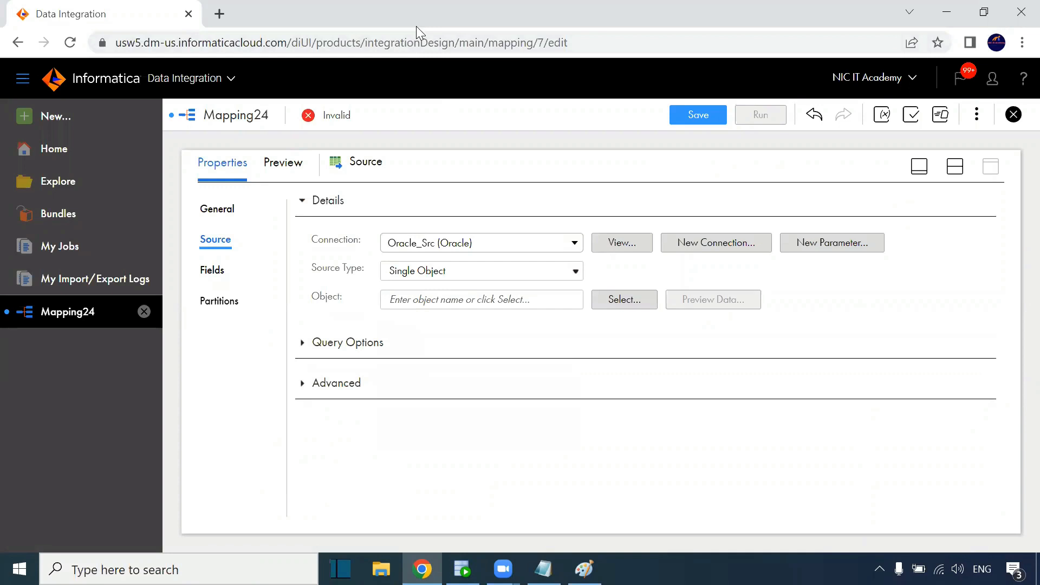
left_click(444, 248)
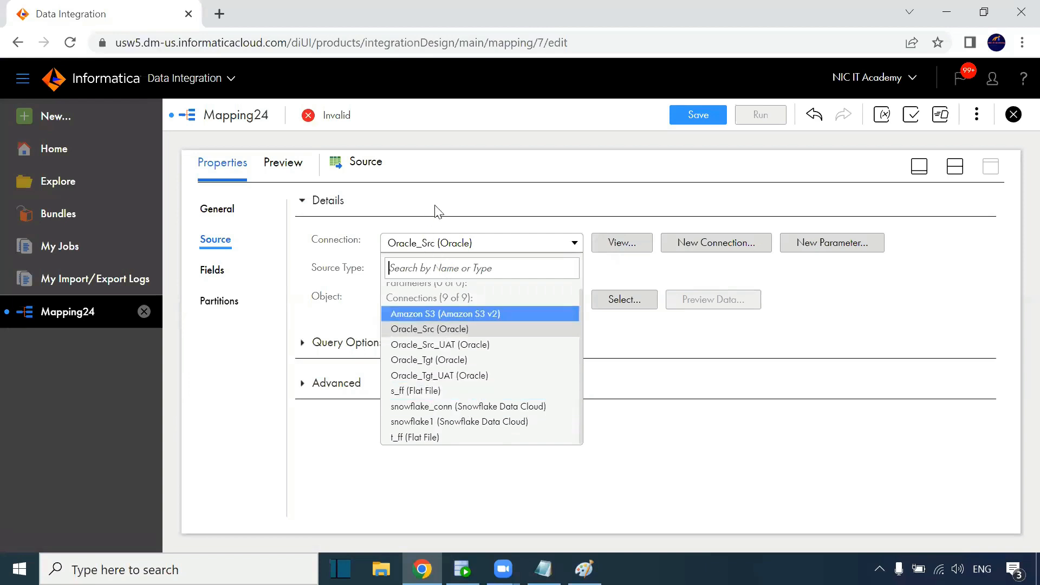
left_click(317, 282)
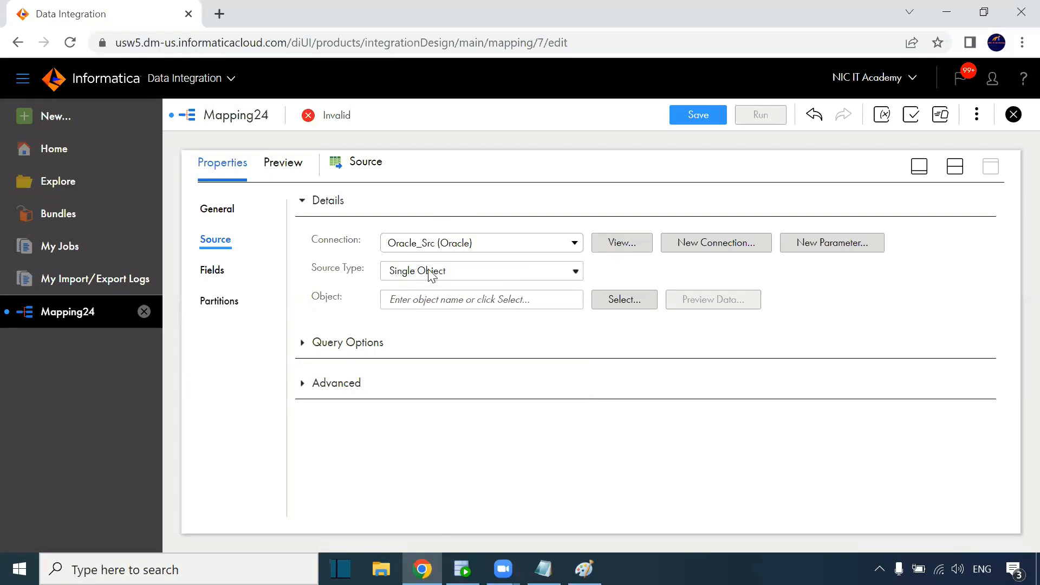
left_click(598, 301)
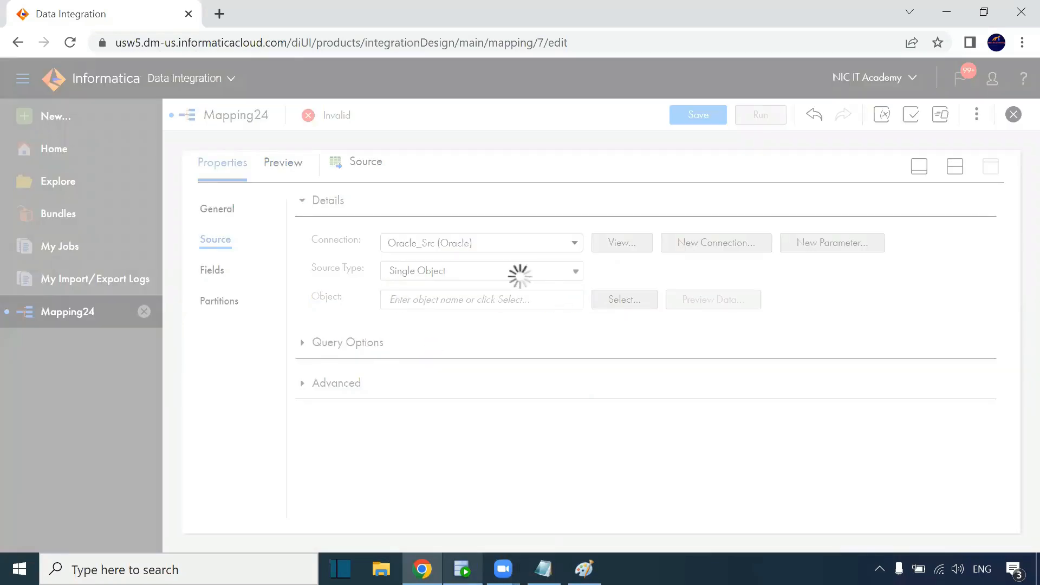
Switch to Oracle SQL Developer, replace the HR worksheet's statement with select * from employees; and run it
left_click(462, 569)
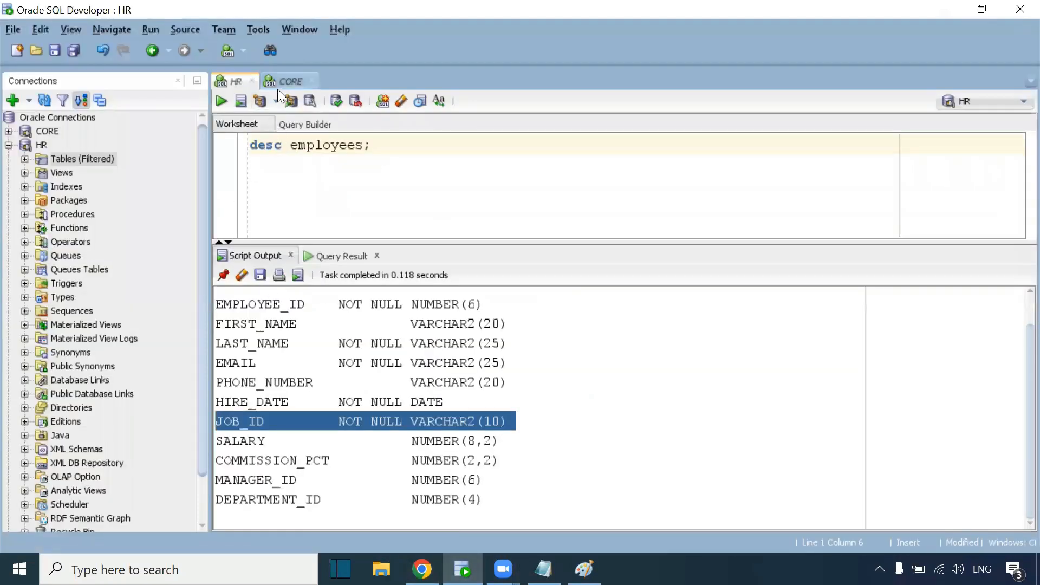
left_click_drag(290, 145, 218, 165)
type("em")
key("BackSpace")
key("BackSpace")
key("BackSpace")
key("BackSpace")
key("BackSpace")
key("BackSpace")
key("BackSpace")
type("select * from employee")
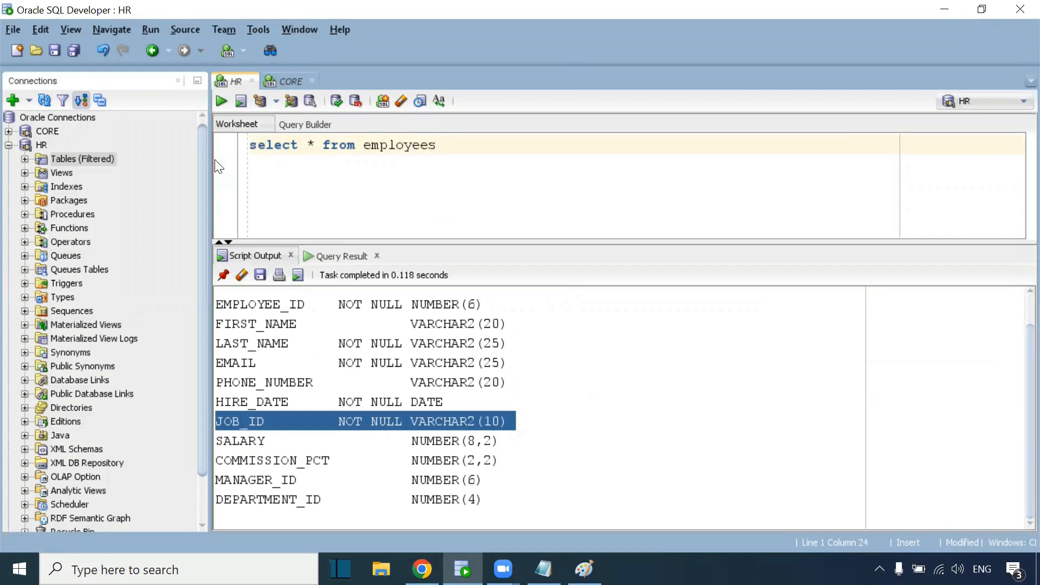
key("ctrl+Return")
Examine the values in the FIRST_NAME, LAST_NAME, EMAIL, PHONE_NUMBER and JOB_ID columns of the query result
left_click_drag(355, 312, 360, 457)
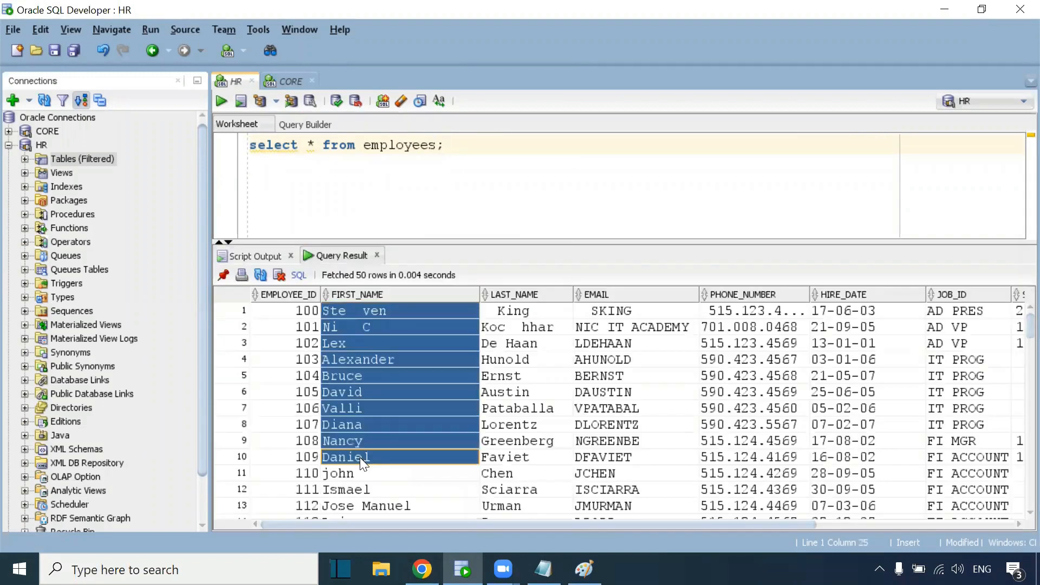
left_click_drag(522, 316, 515, 442)
left_click_drag(616, 313, 617, 474)
left_click_drag(754, 314, 735, 476)
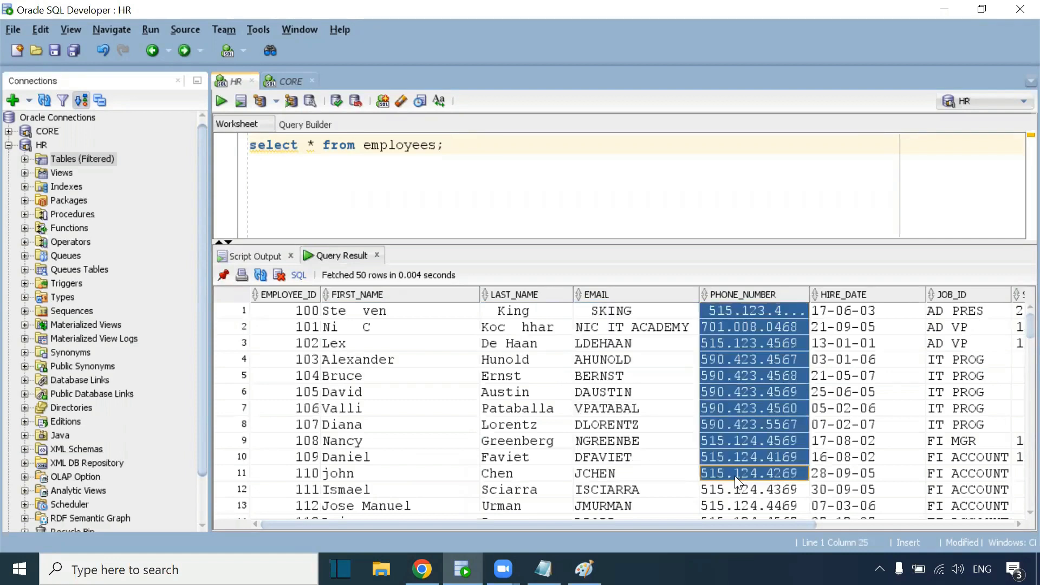
left_click_drag(958, 313, 940, 442)
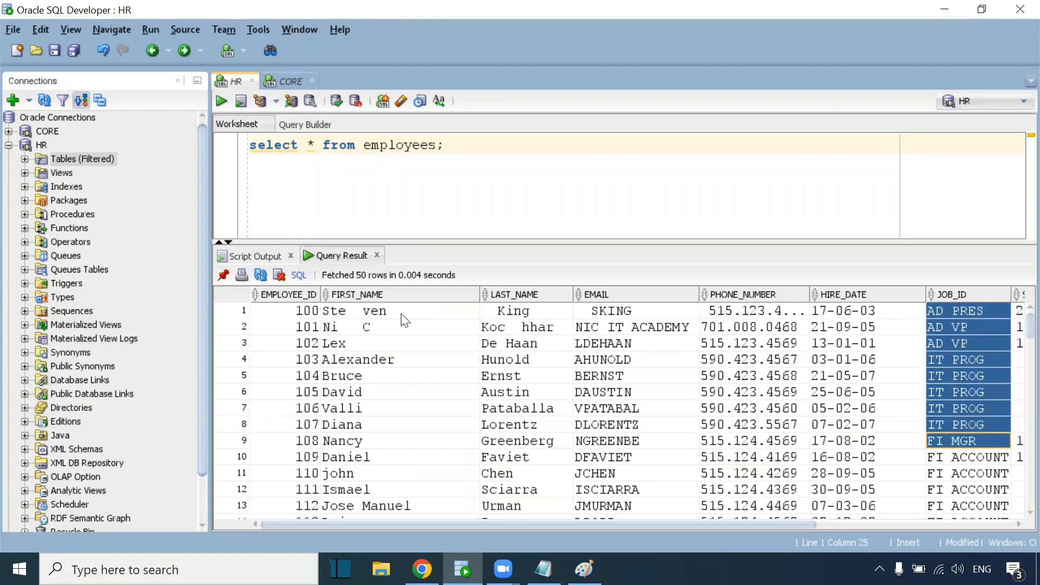
left_click(314, 182)
Switch back to Informatica Data Integration in the browser and set the EMPLOYEES table as the source object
left_click(422, 568)
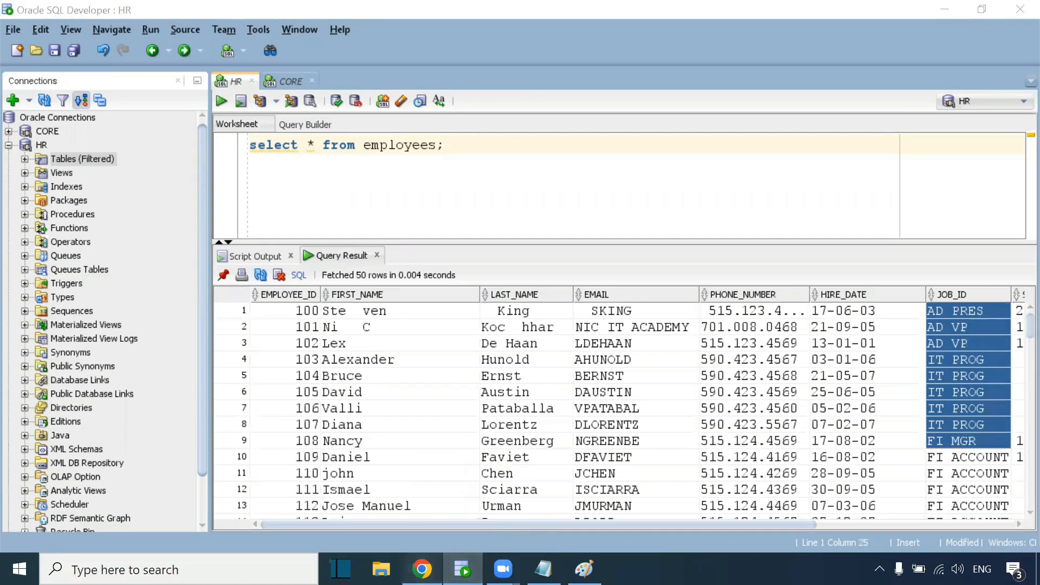
left_click(378, 302)
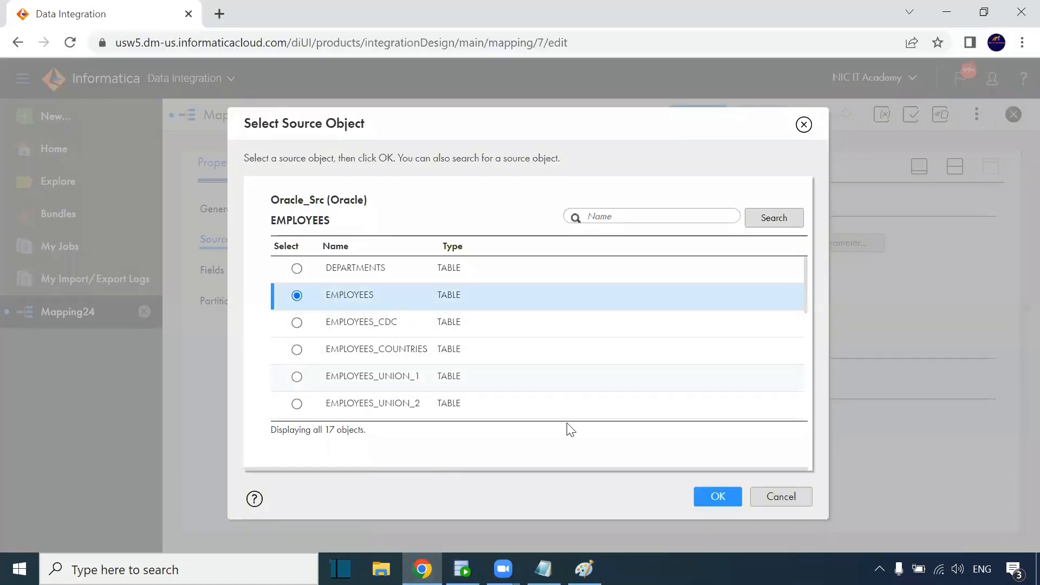
left_click(718, 496)
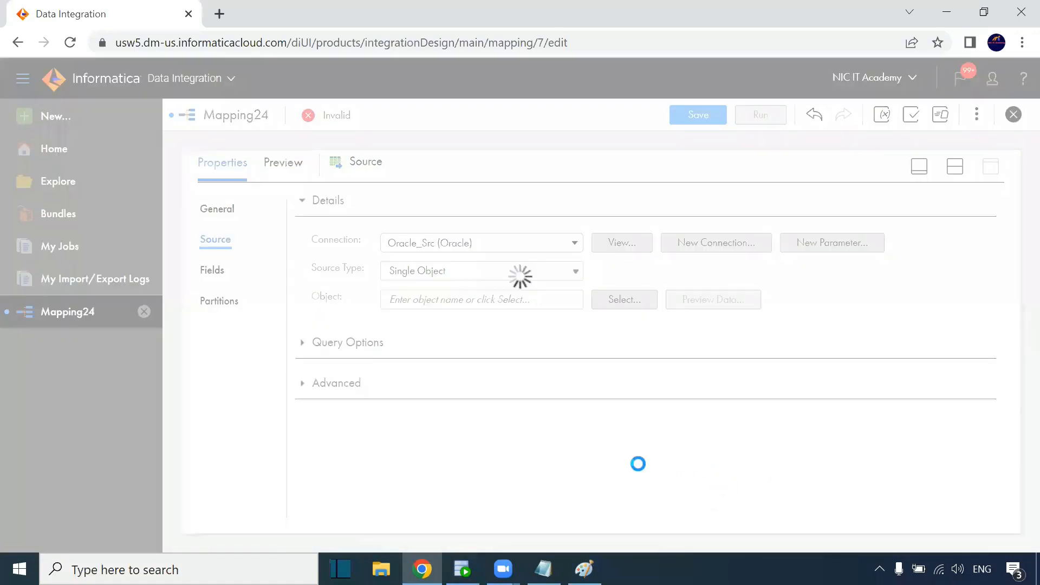
Insert an Expression transformation between Source and Target, and show its expression settings in maximized properties
left_click(956, 172)
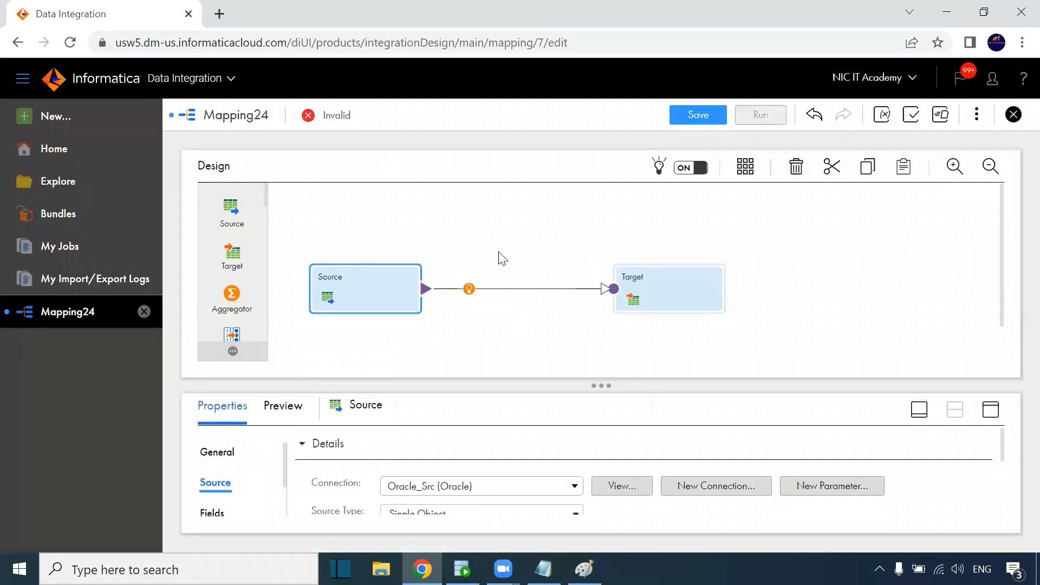
left_click(498, 256)
left_click(467, 288)
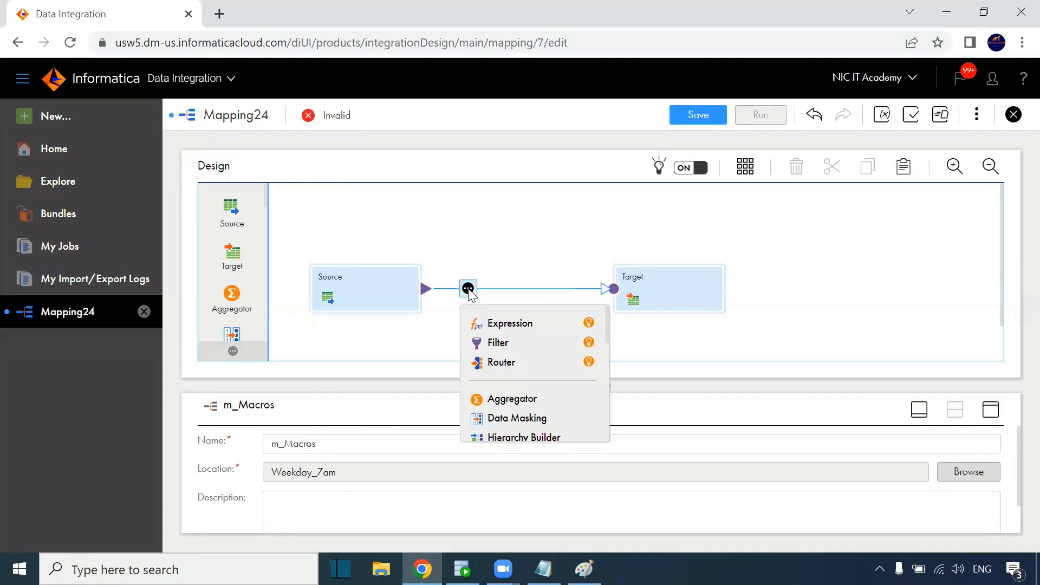
left_click(509, 325)
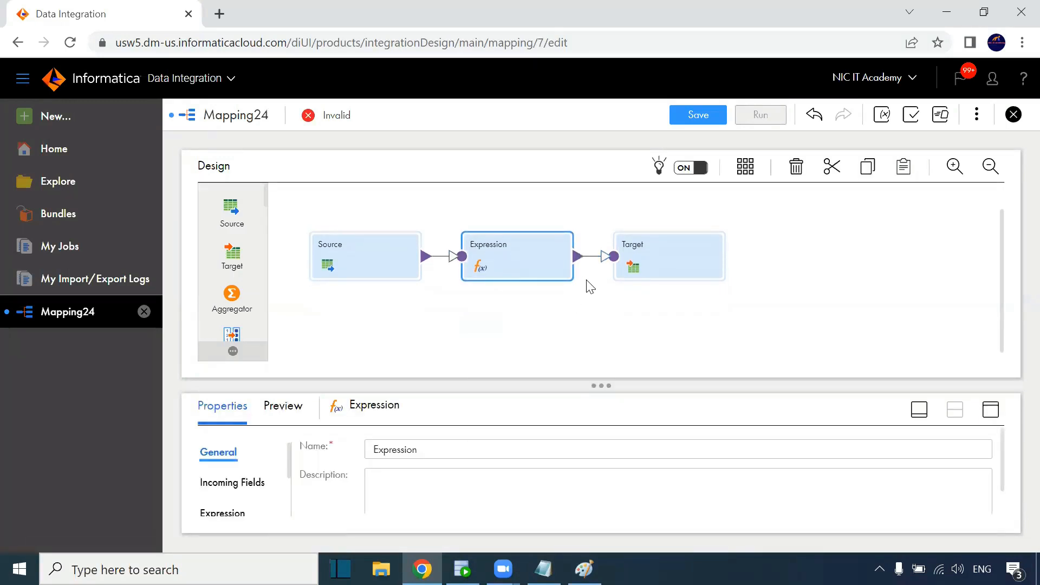
left_click(999, 413)
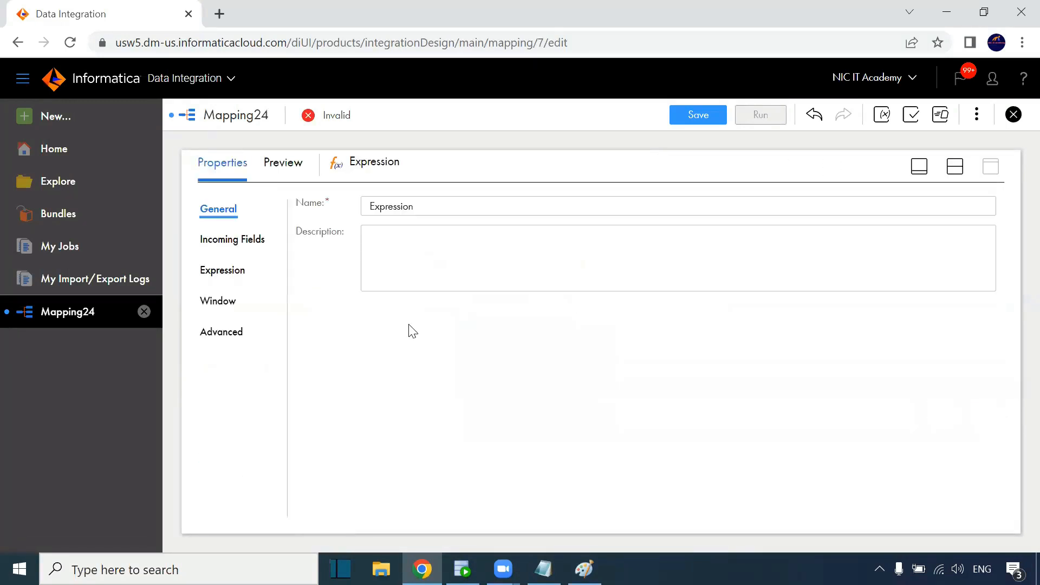
left_click(252, 276)
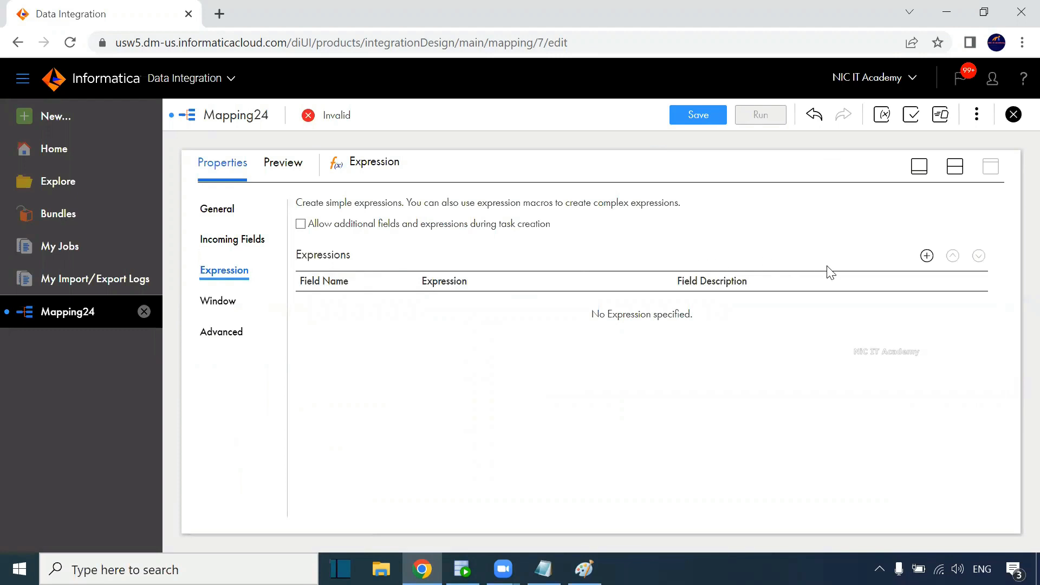
Add a new field of type Input Macro Field named in_PORTS to the Expression transformation
left_click(926, 256)
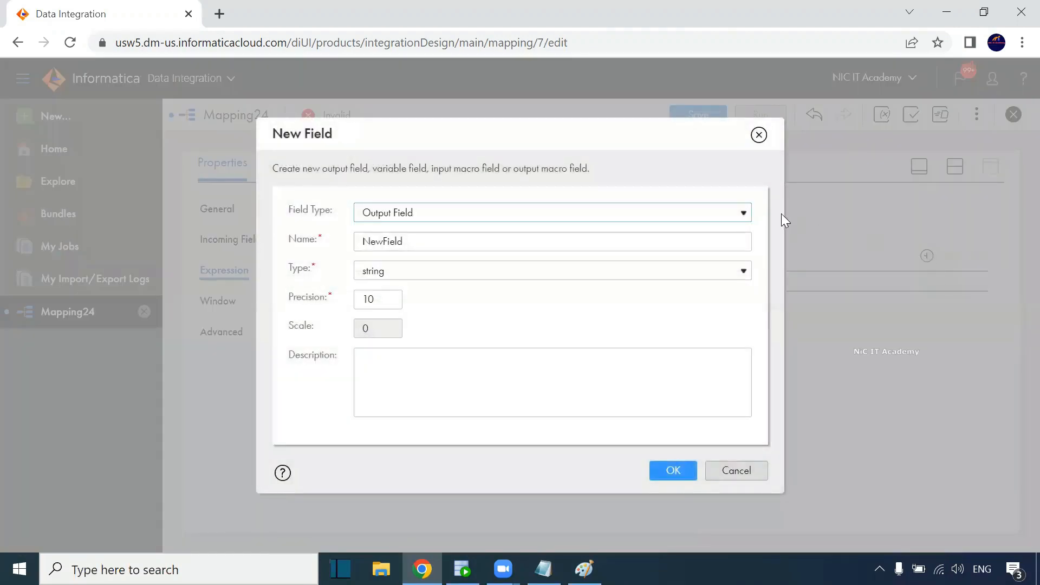
left_click(733, 216)
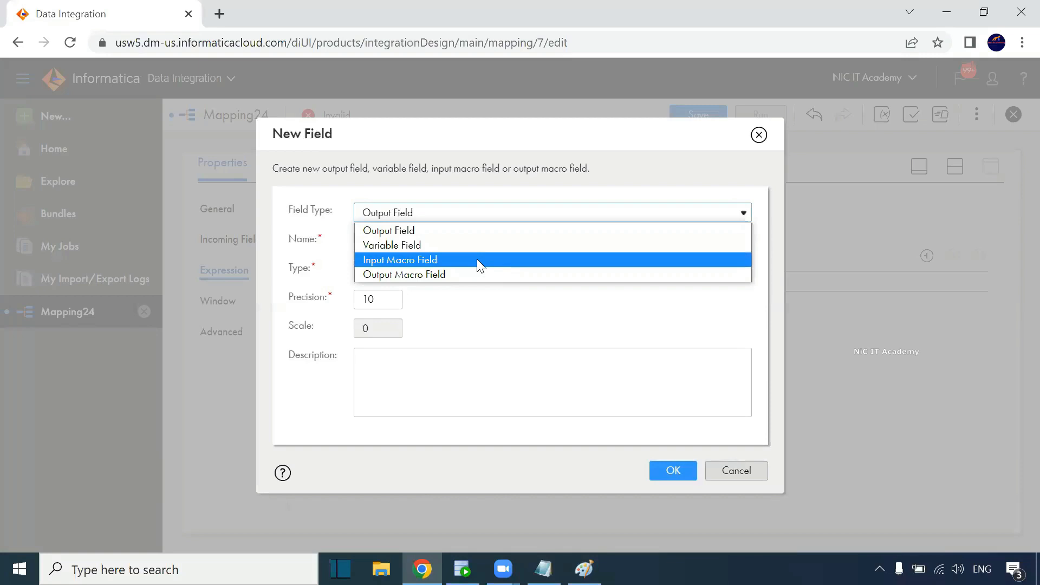
left_click(473, 274)
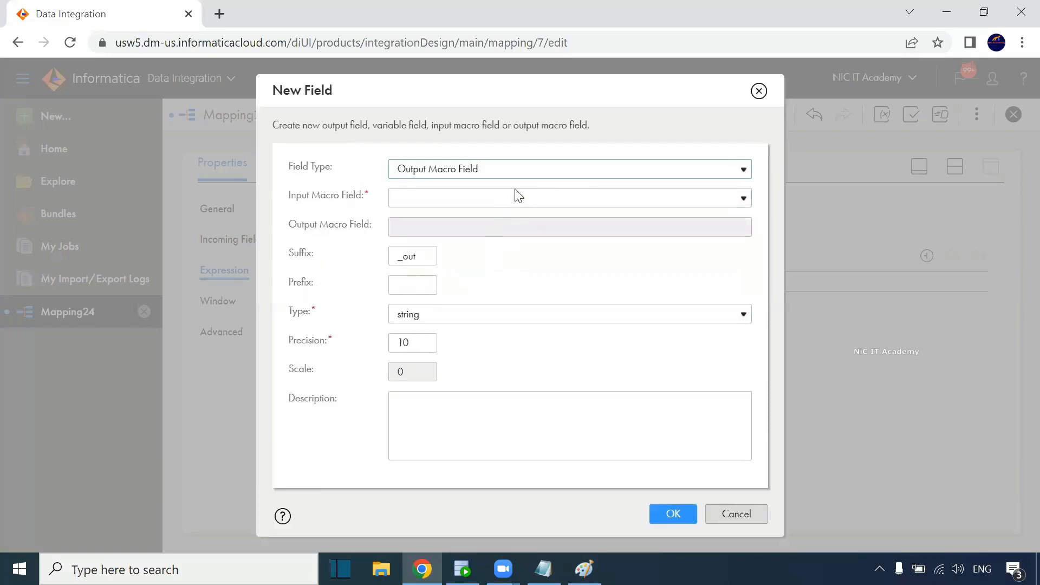
left_click(584, 168)
left_click(512, 216)
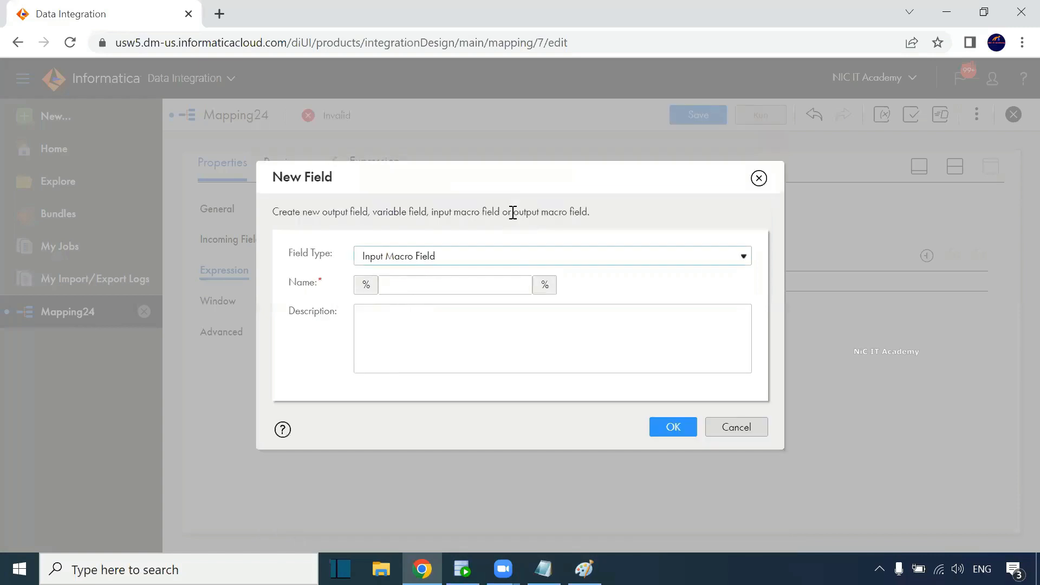
left_click(415, 281)
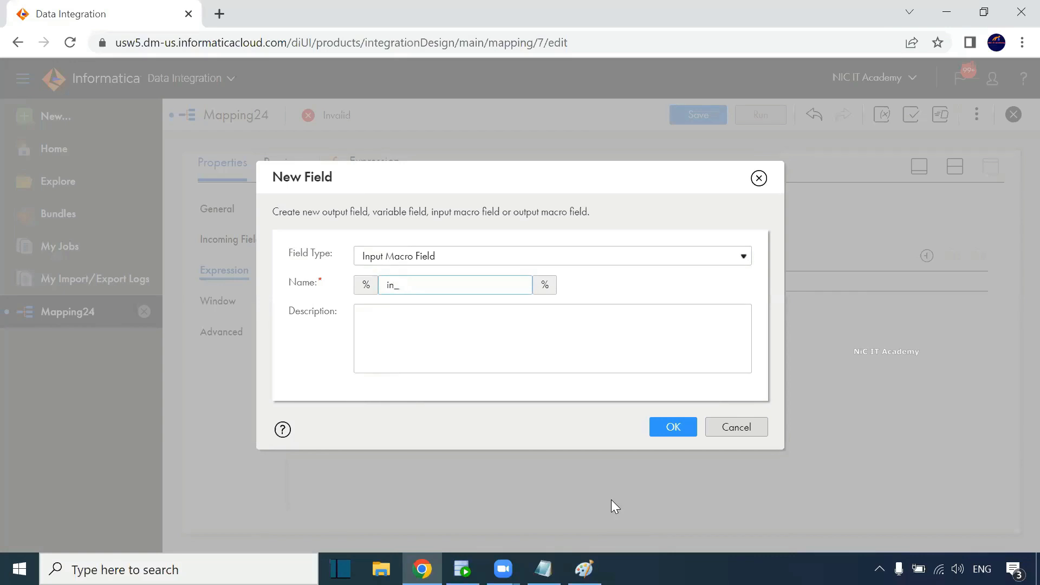
type("RO")
type("OPRT")
type("RTS")
left_click(446, 335)
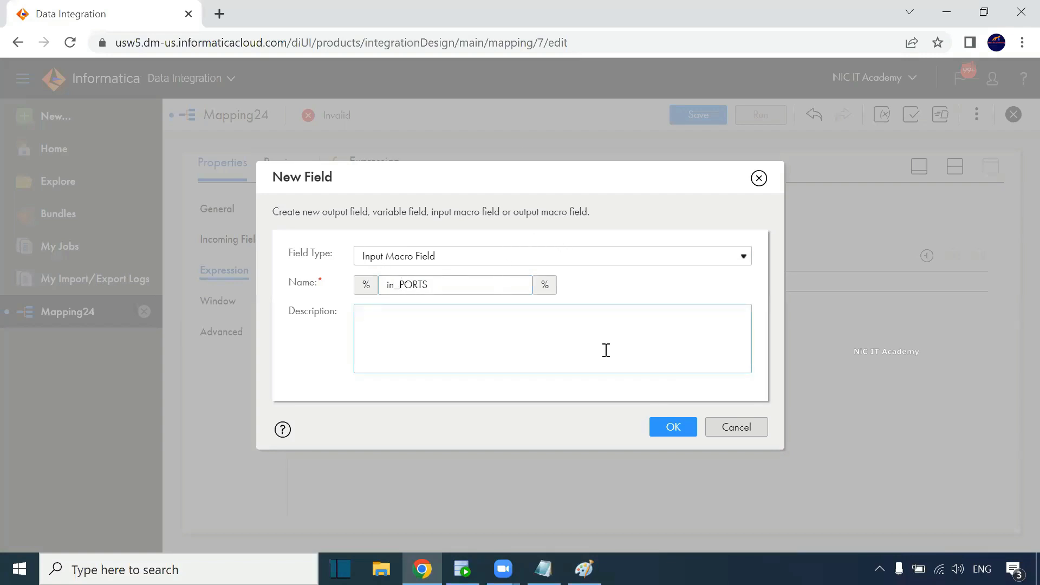
left_click(669, 431)
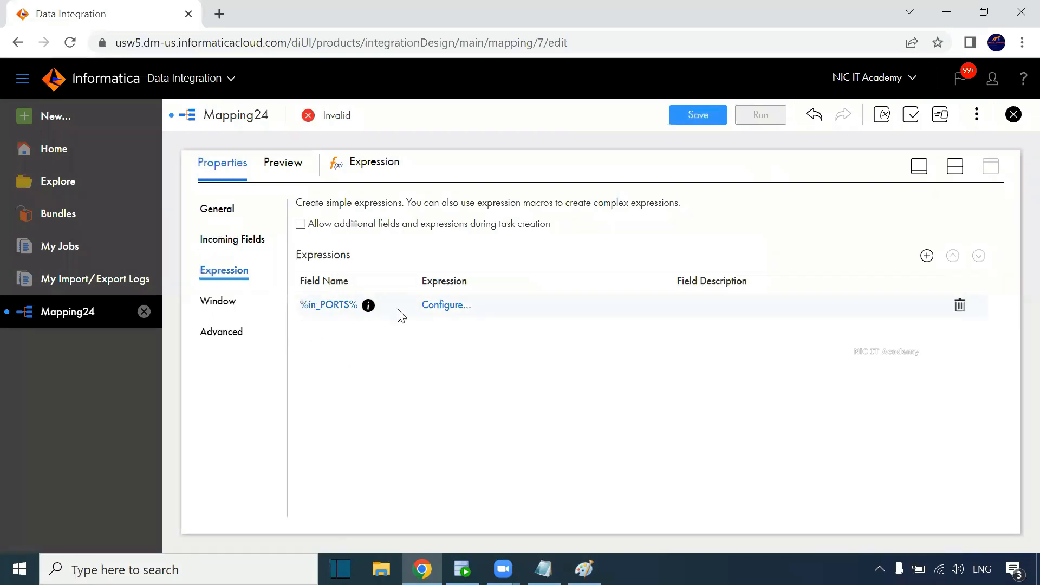
Configure %in_PORTS% to take the named fields EMAIL, FIRST_NAME, JOB_ID, LAST_NAME and PHONE_NUMBER as inputs
left_click(447, 307)
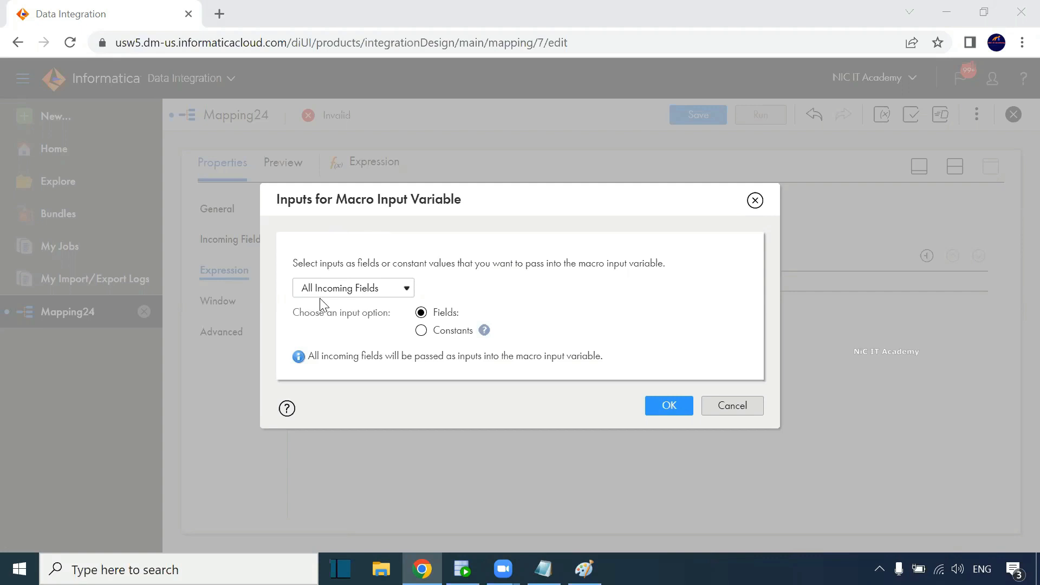
left_click(338, 287)
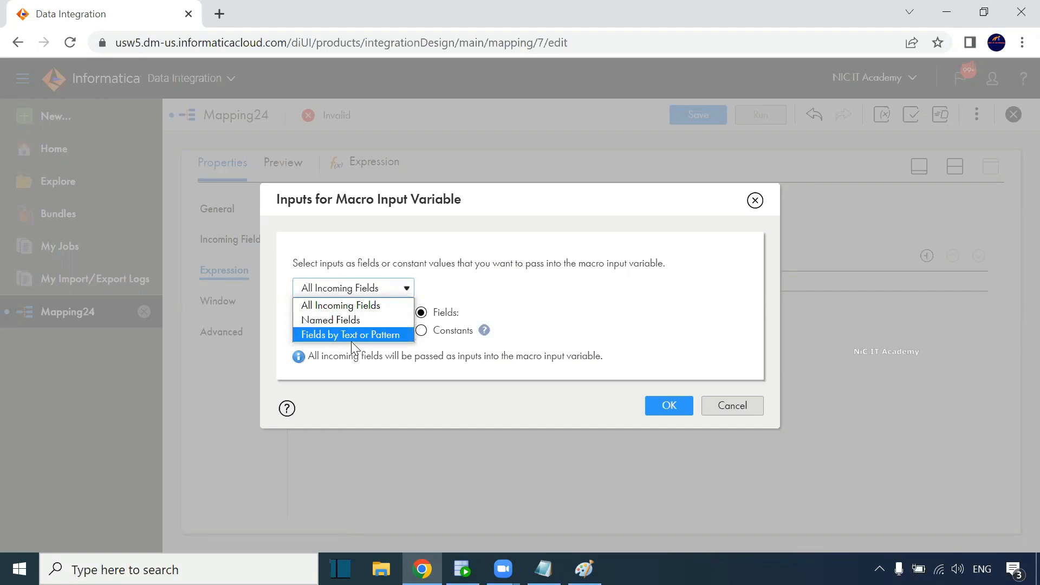
left_click(346, 320)
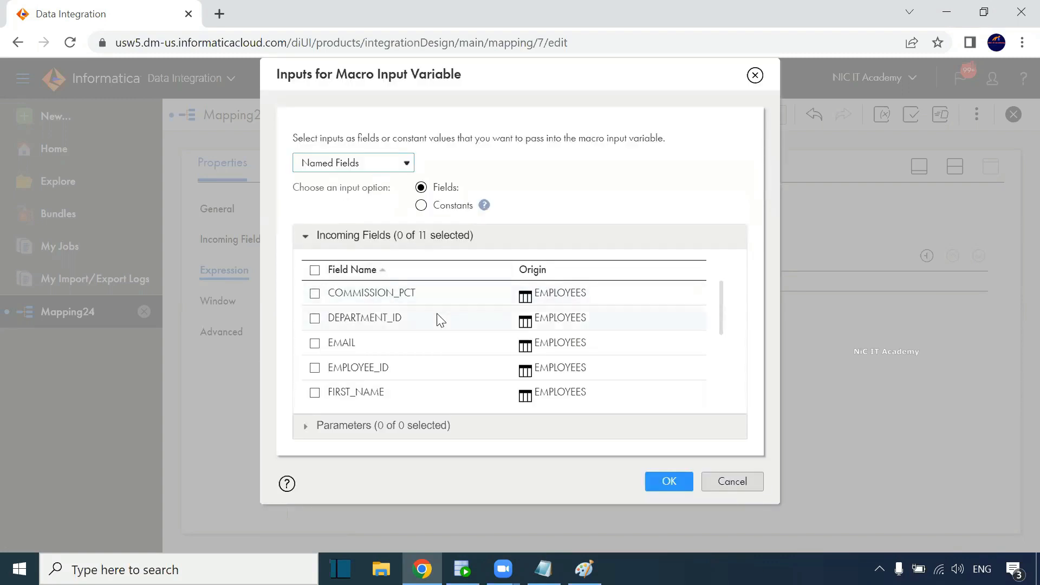
left_click(314, 342)
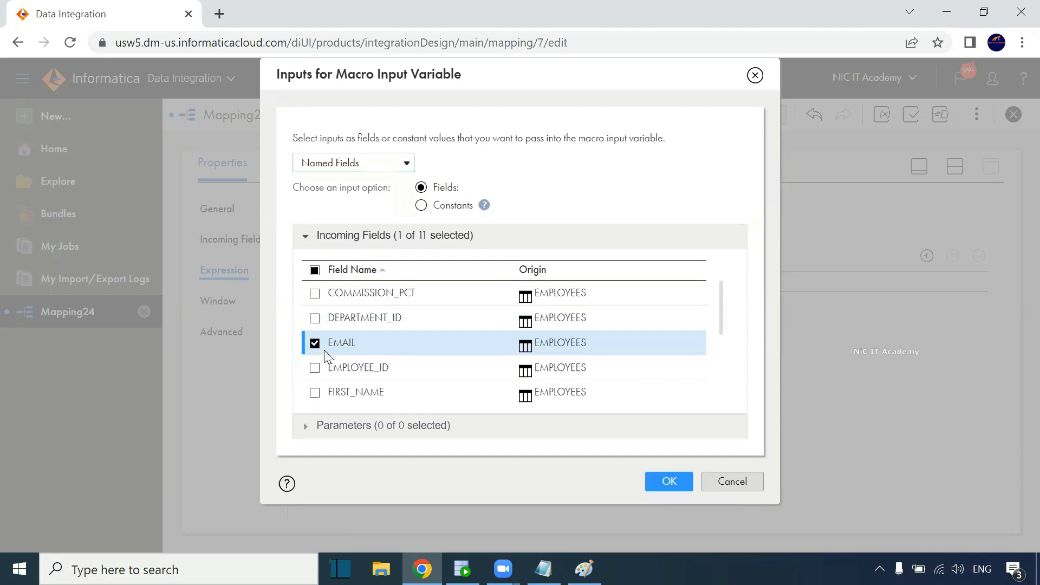
scroll(357, 355, "down", 1)
scroll(357, 355, "down", 2)
left_click(322, 318)
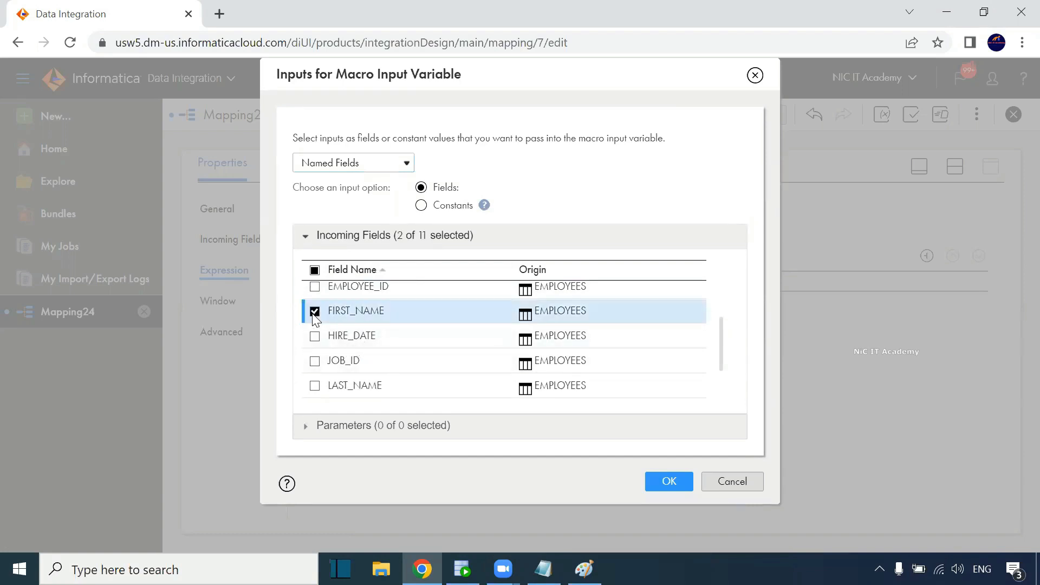
left_click(322, 362)
left_click(316, 387)
scroll(330, 368, "down", 2)
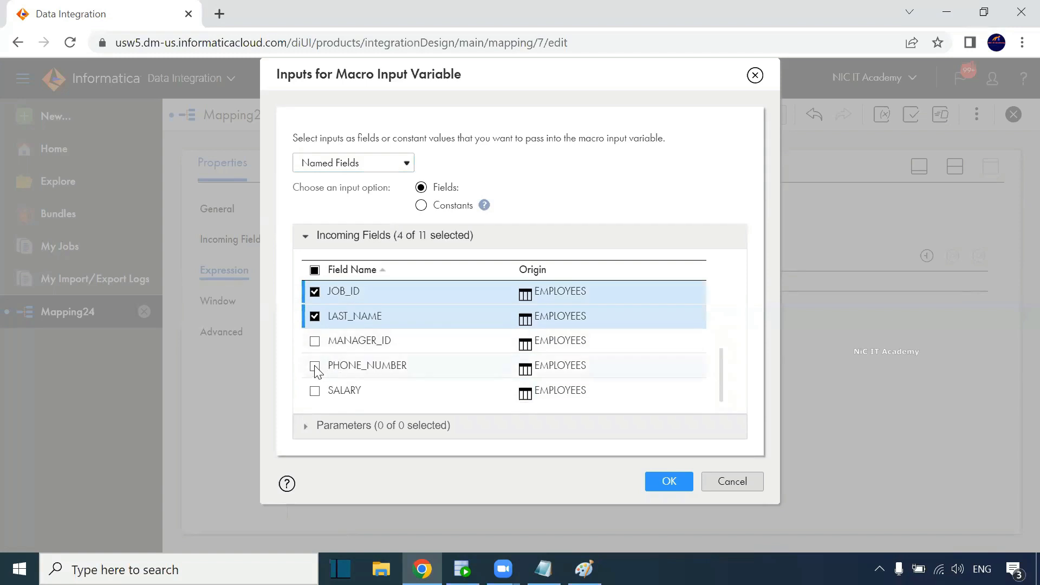
left_click(315, 365)
scroll(357, 350, "up", 2)
scroll(357, 350, "up", 3)
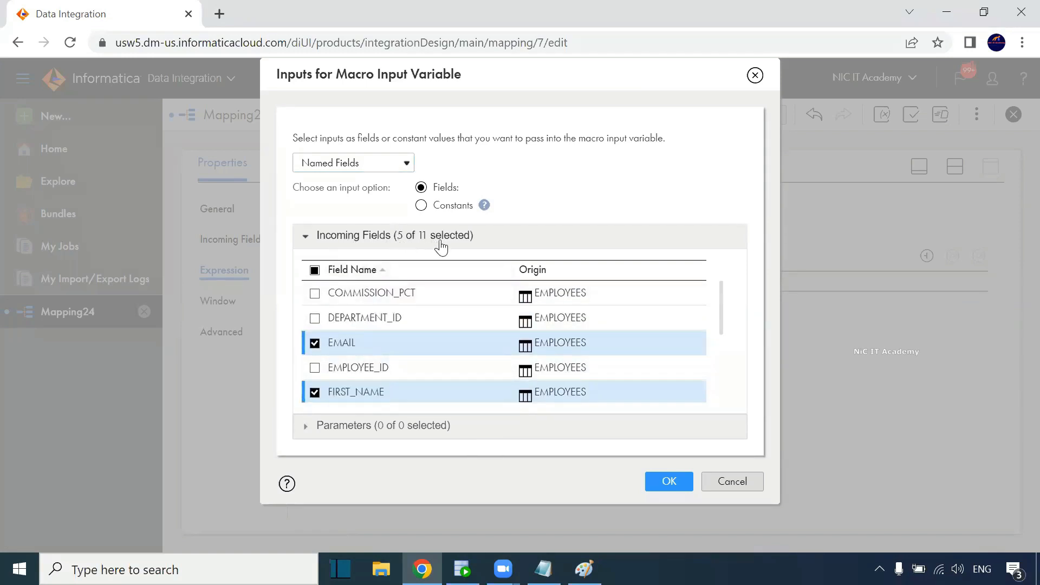
left_click(665, 480)
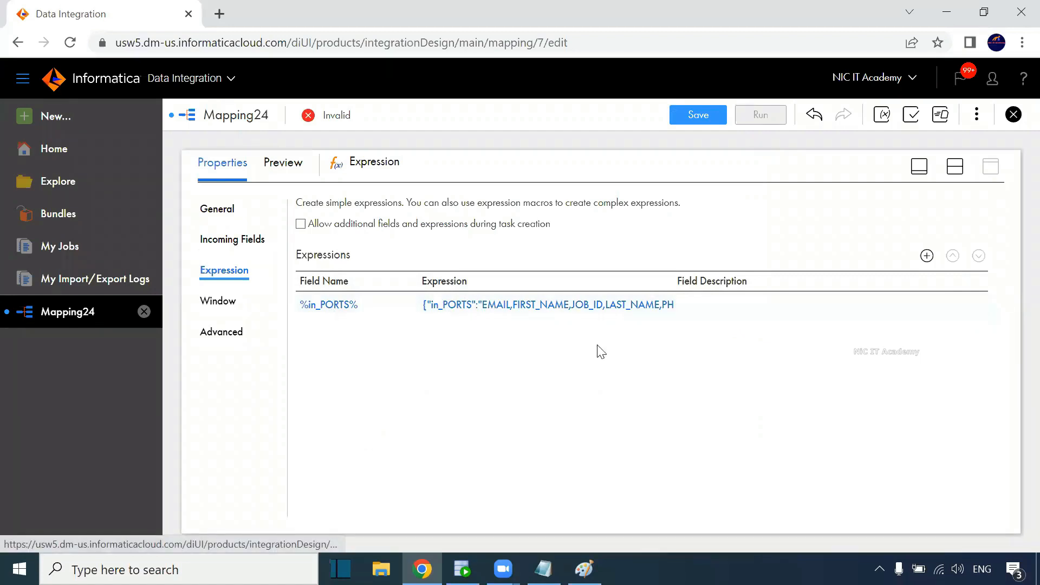
Add a string Output Macro Field based on %in_PORTS% with suffix _out and precision 100, and open its expression for editing
left_click(926, 256)
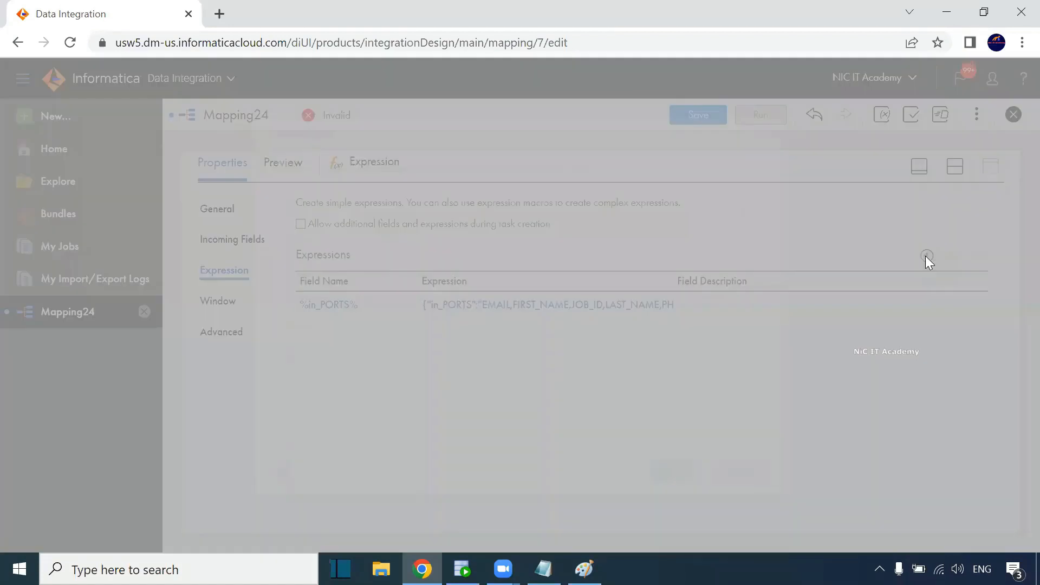
left_click(442, 217)
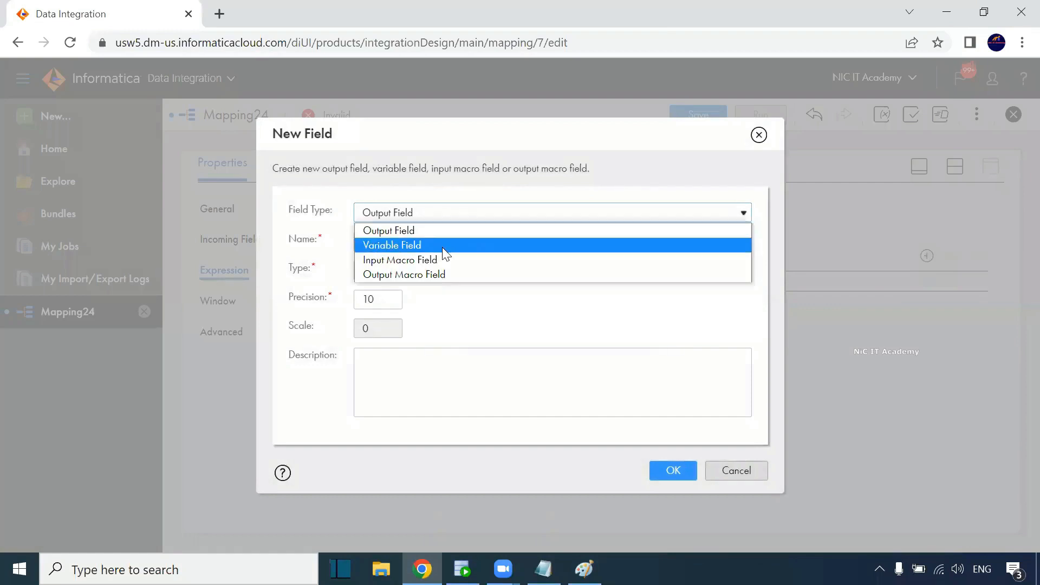
left_click(449, 274)
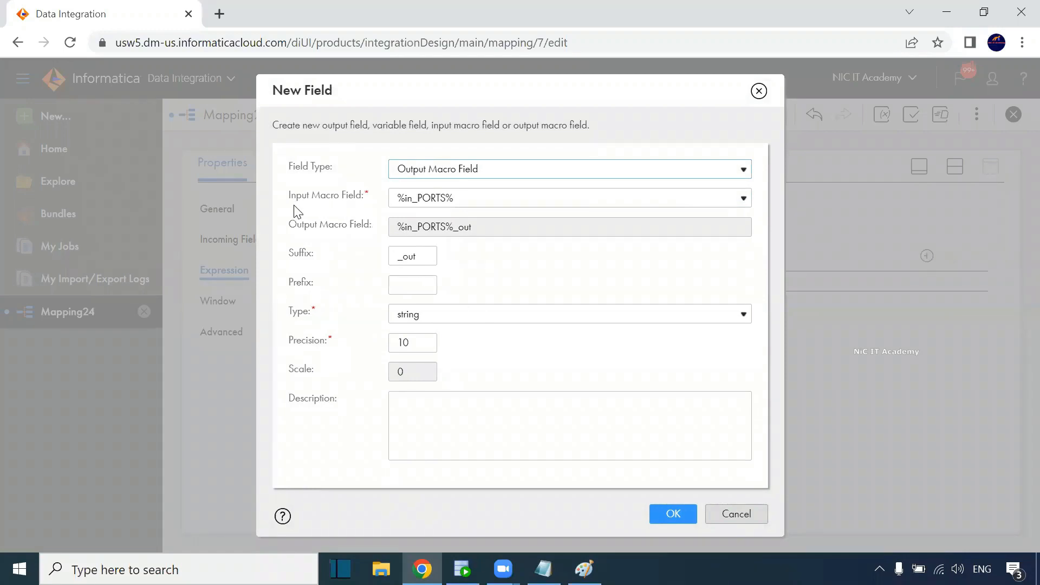
left_click(419, 198)
left_click(419, 197)
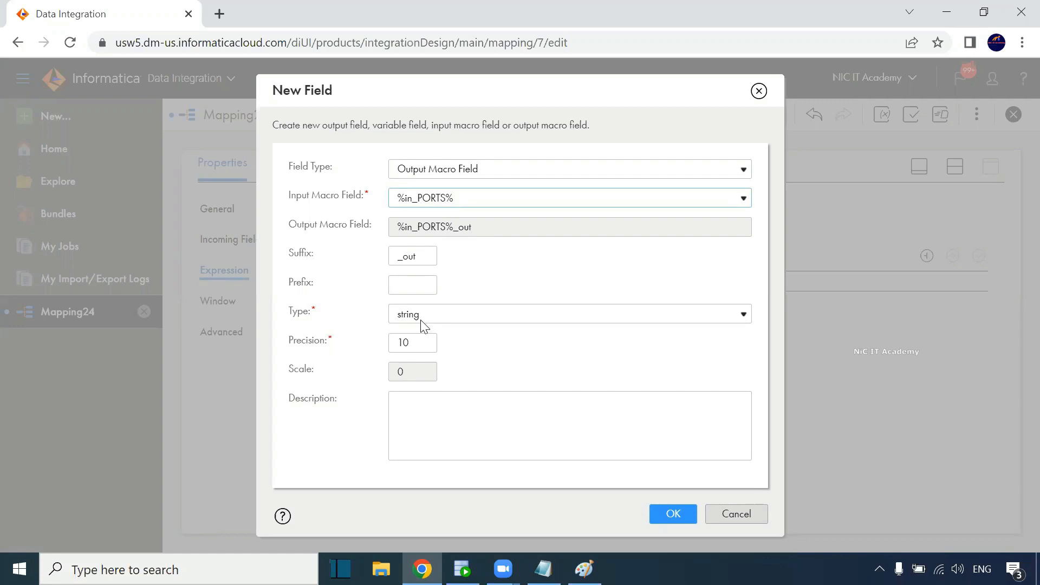
left_click(423, 347)
type("0")
key("alt+Tab")
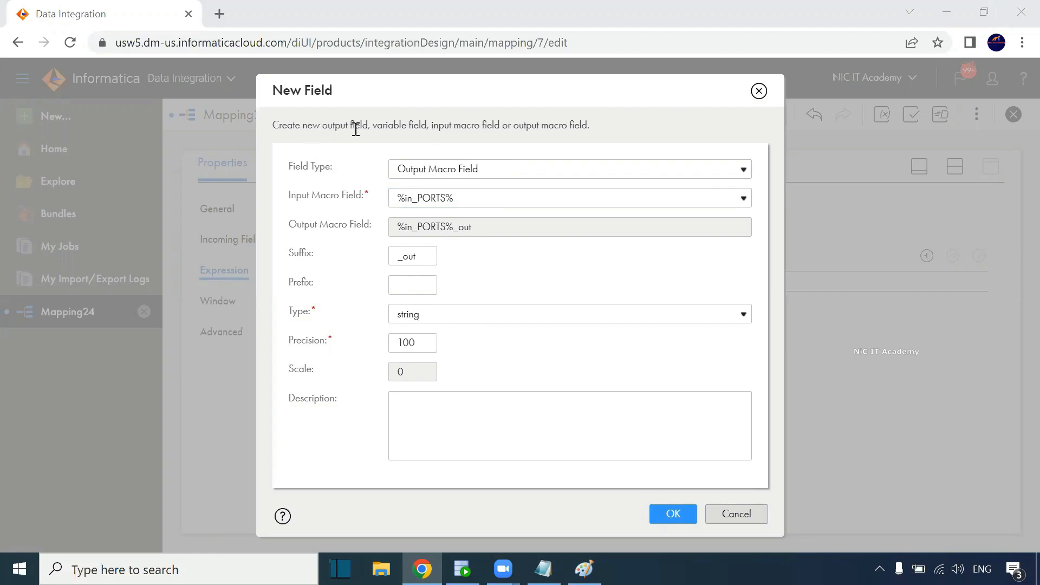
left_click(666, 513)
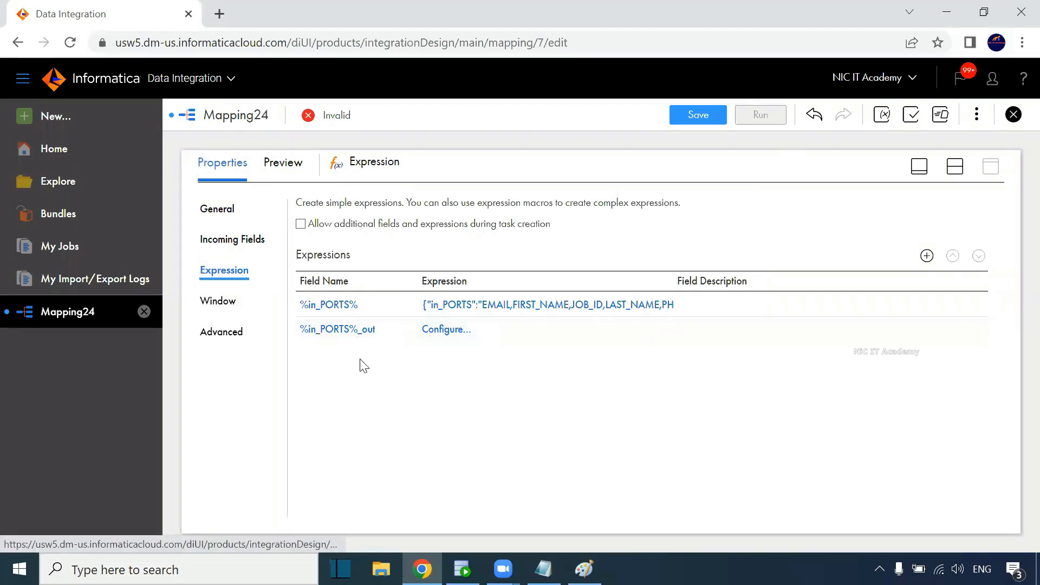
left_click(444, 332)
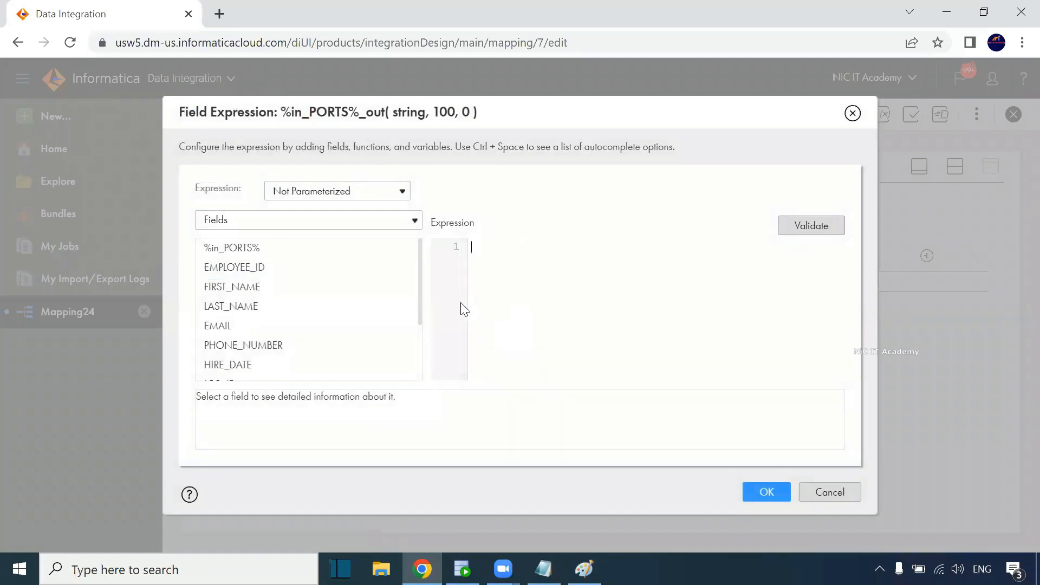
Insert the built-in string function ReplaceChr into the empty expression of %in_PORTS%_out
mouse_move(267, 246)
key("ctrl+plus")
key("ctrl+plus")
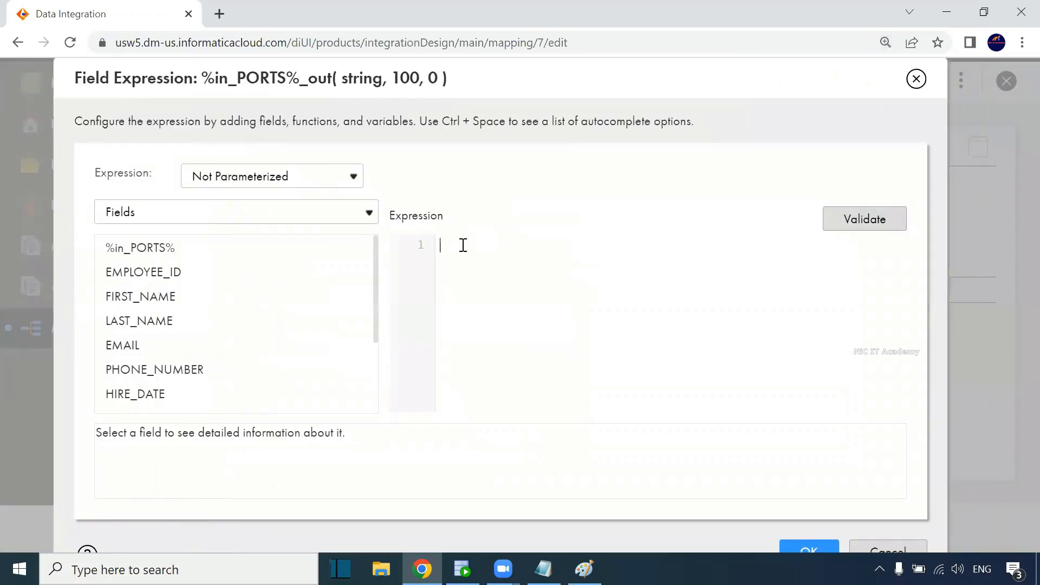
left_click(462, 249)
scroll(271, 325, "down", 3)
scroll(251, 341, "up", 3)
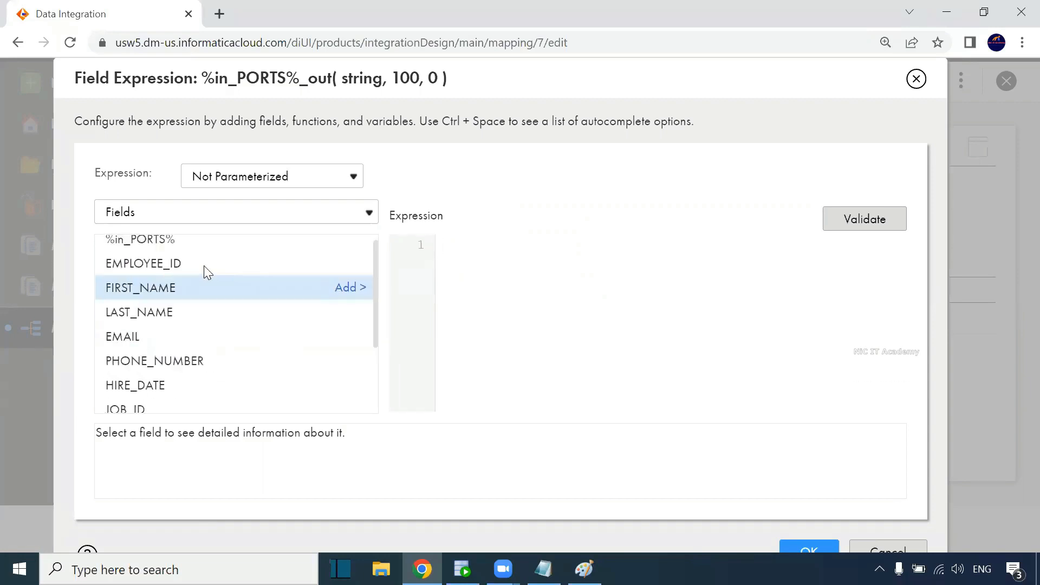
left_click(196, 212)
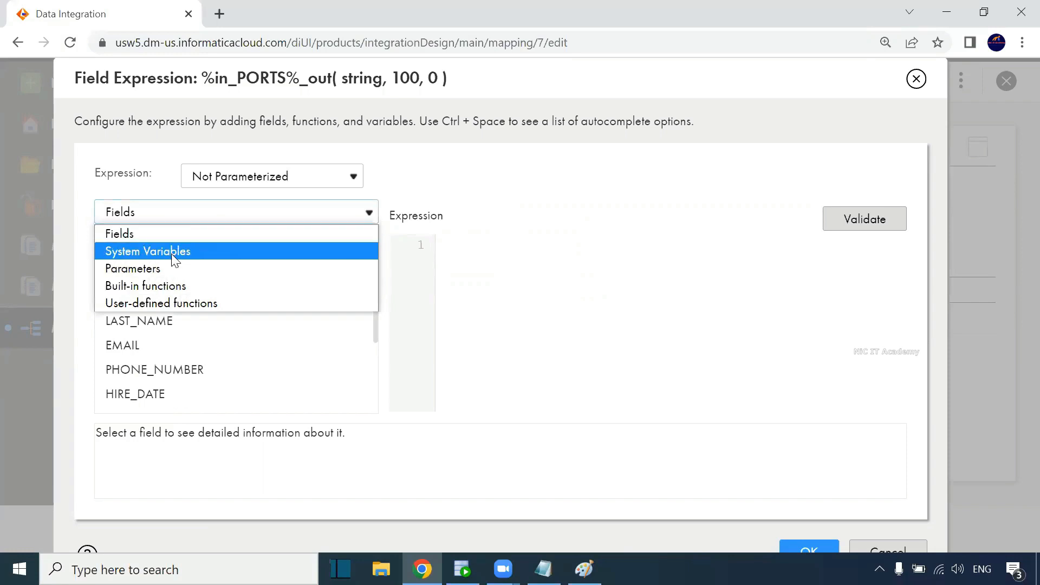
left_click(166, 286)
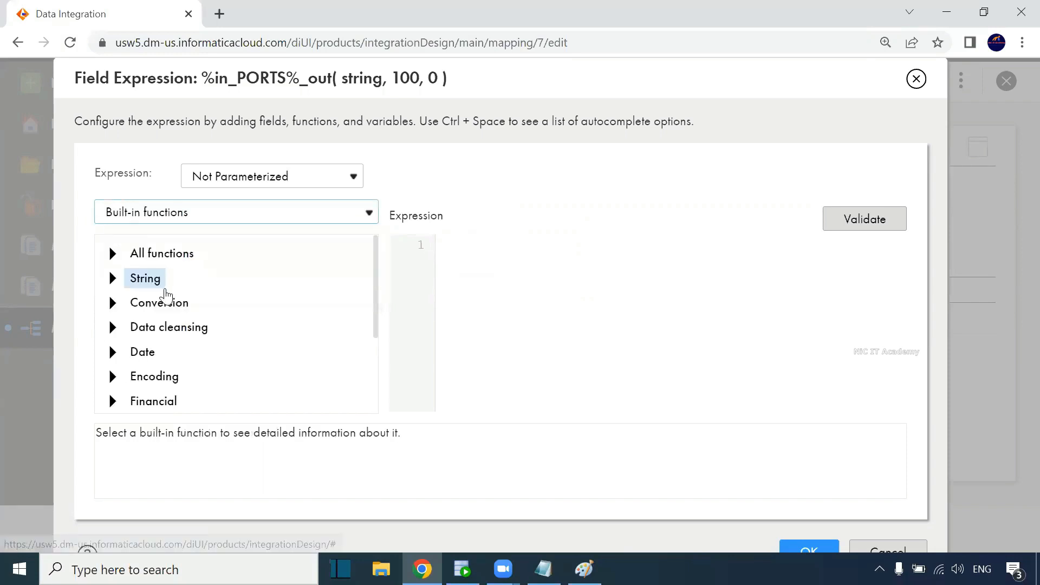
left_click(116, 278)
scroll(232, 344, "down", 10)
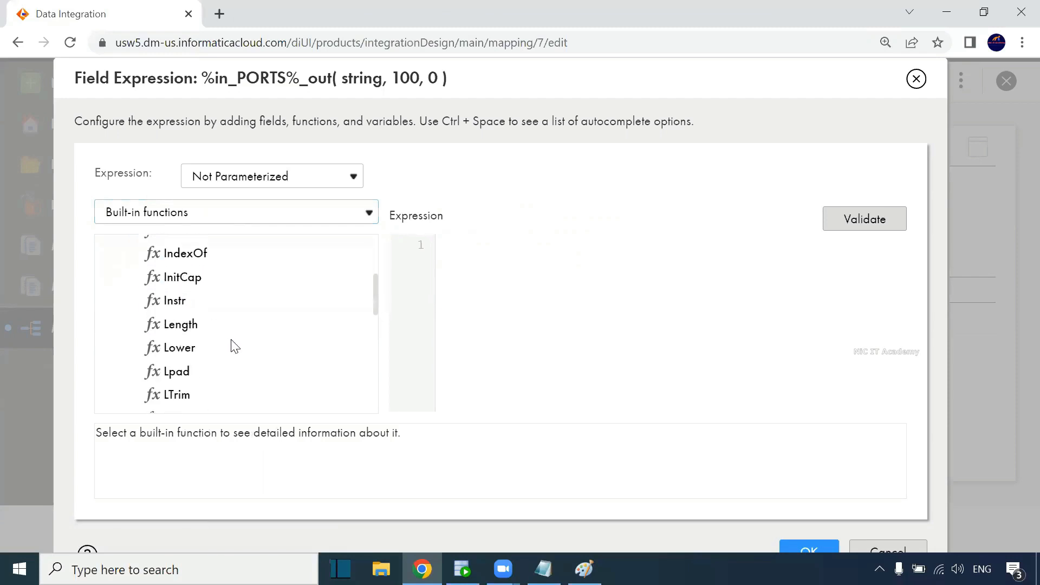
scroll(226, 324, "up", 2)
scroll(226, 319, "up", 2)
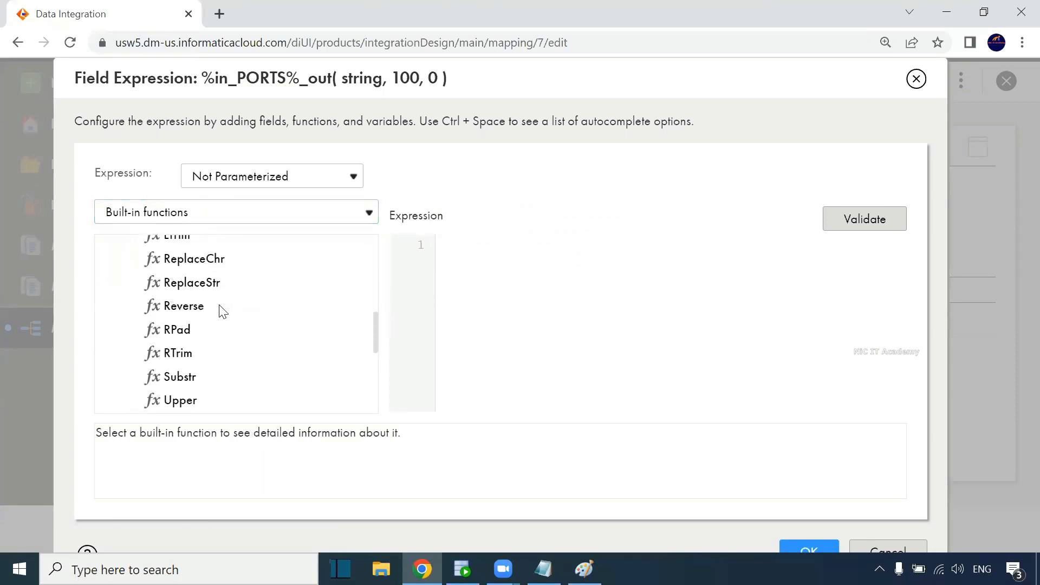
double_click(202, 260)
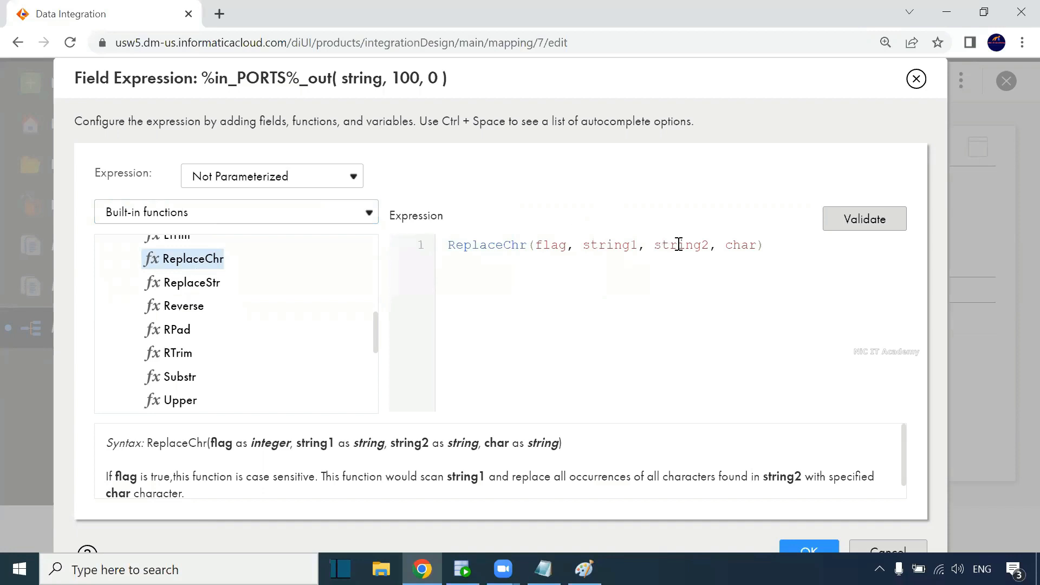
Set the ReplaceChr flag to 0 and replace its string1 argument with the %in_PORTS% field
double_click(551, 248)
type("0")
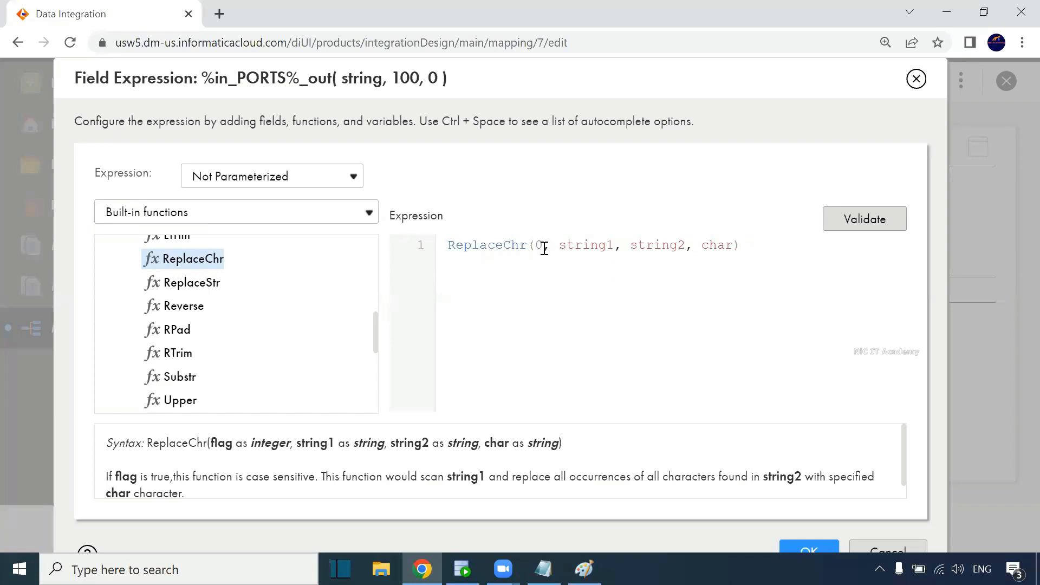
double_click(586, 246)
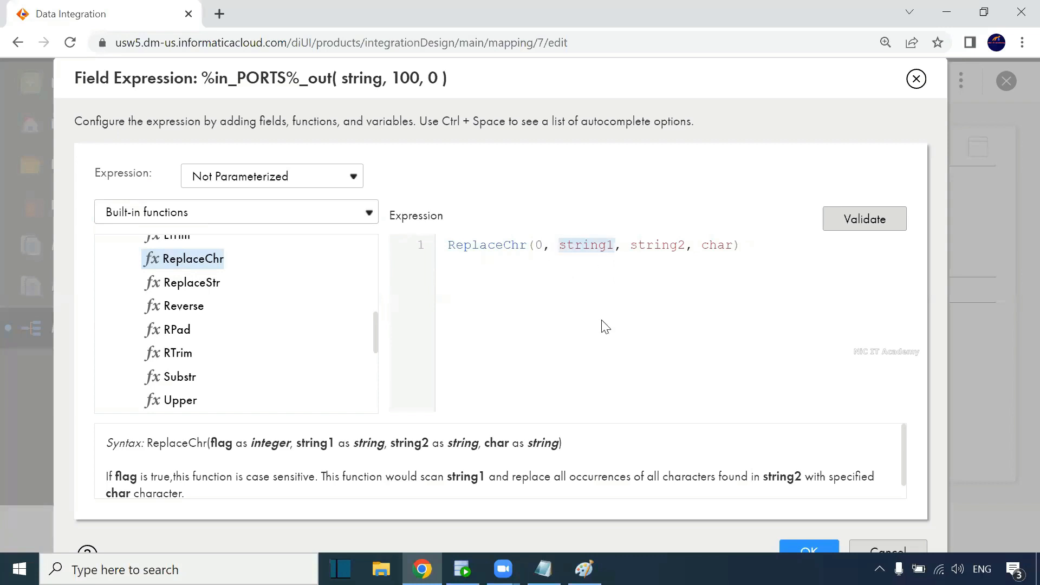
scroll(251, 295, "up", 10)
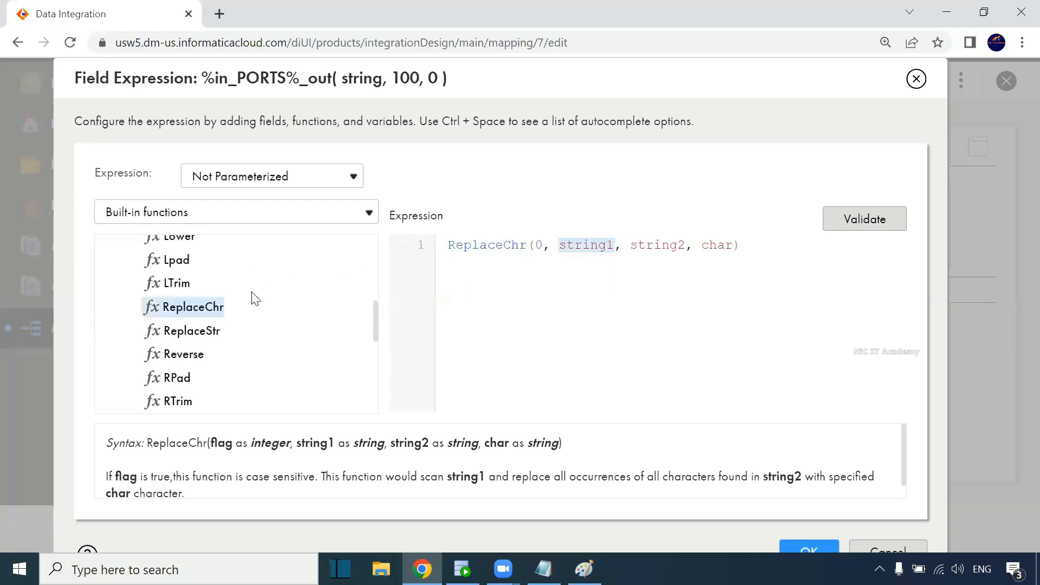
left_click(150, 215)
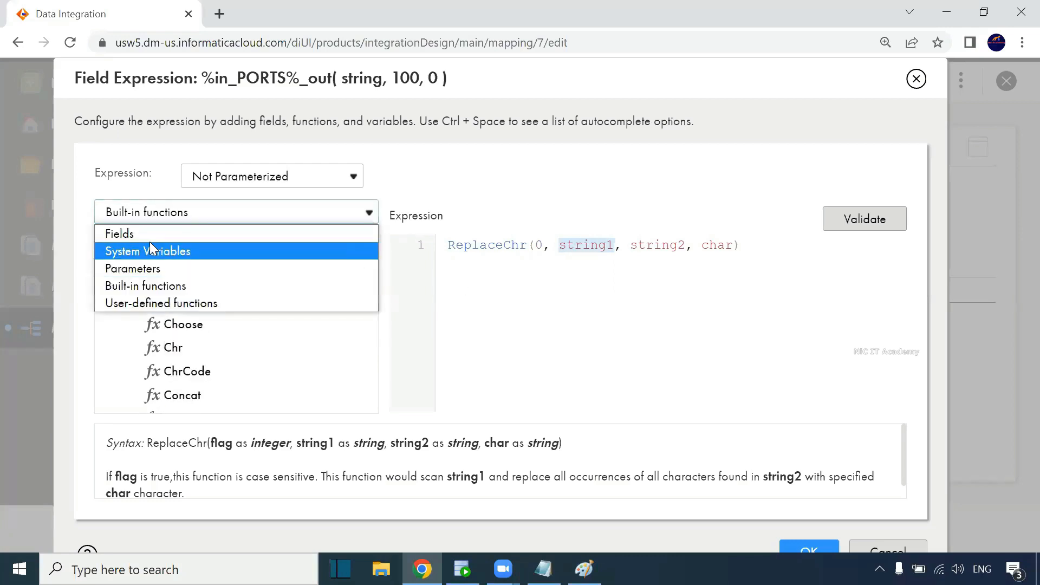
left_click(149, 236)
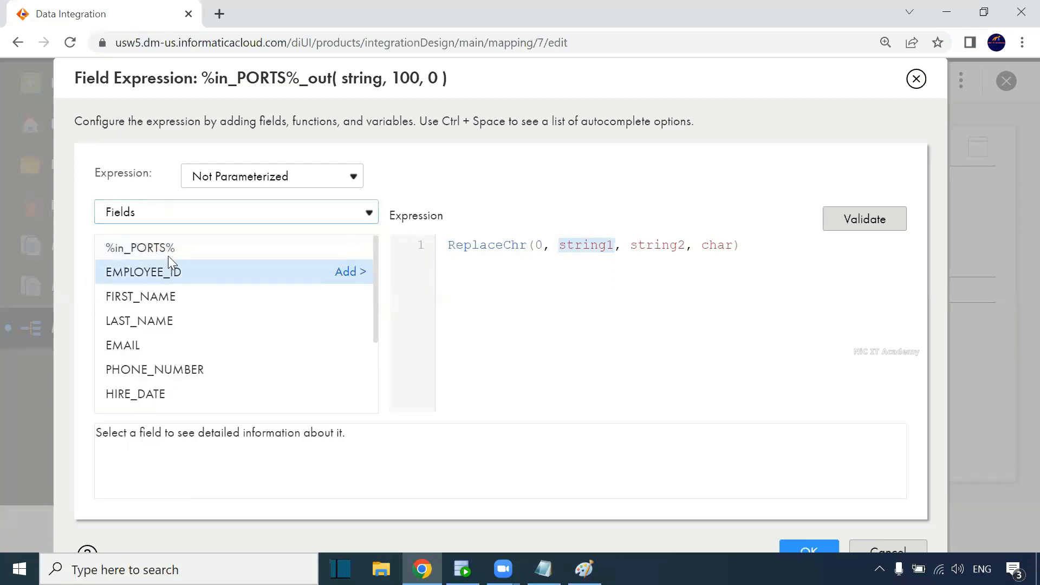
left_click(345, 250)
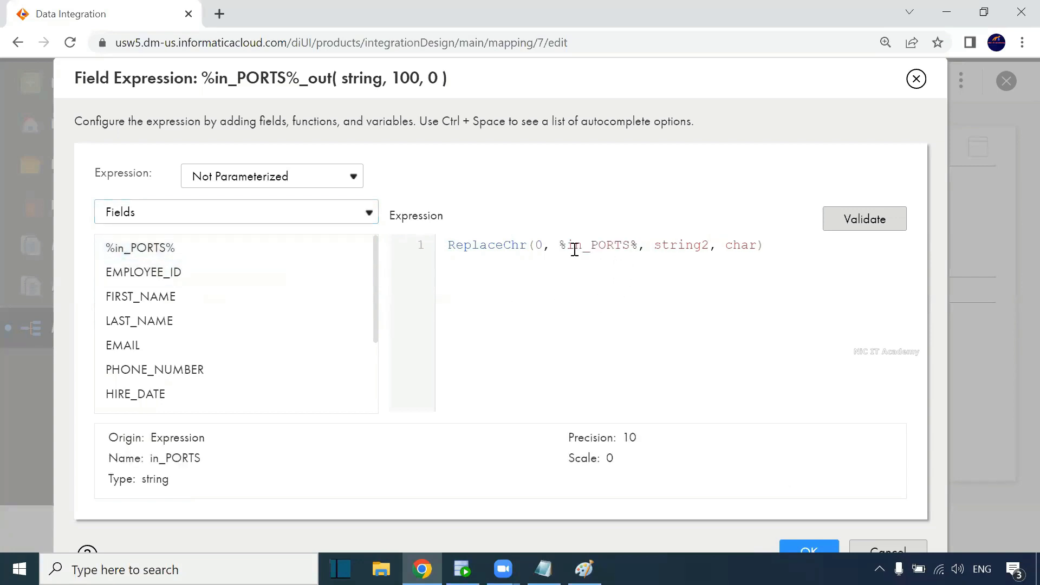
Replace the string2 argument of ReplaceChr with ' ' and the char argument with an empty string ''
left_click_drag(707, 245, 654, 244)
key("BackSpace")
key("BackSpace")
type("'")
double_click(690, 245)
type("''")
key("BackSpace")
key("BackSpace")
Validate the ReplaceChr expression and read the validation message
left_click(863, 221)
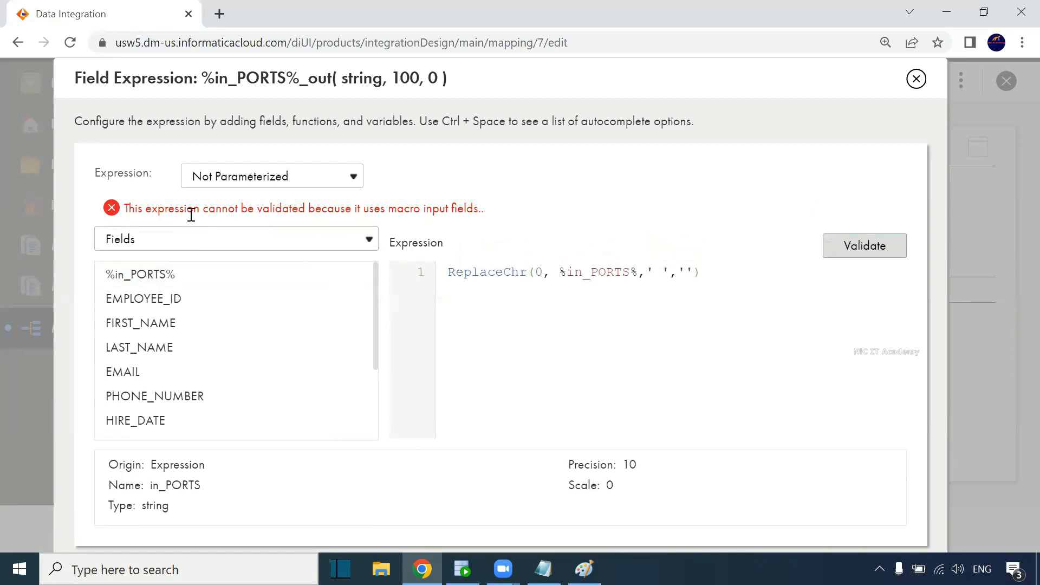
left_click_drag(214, 214, 484, 212)
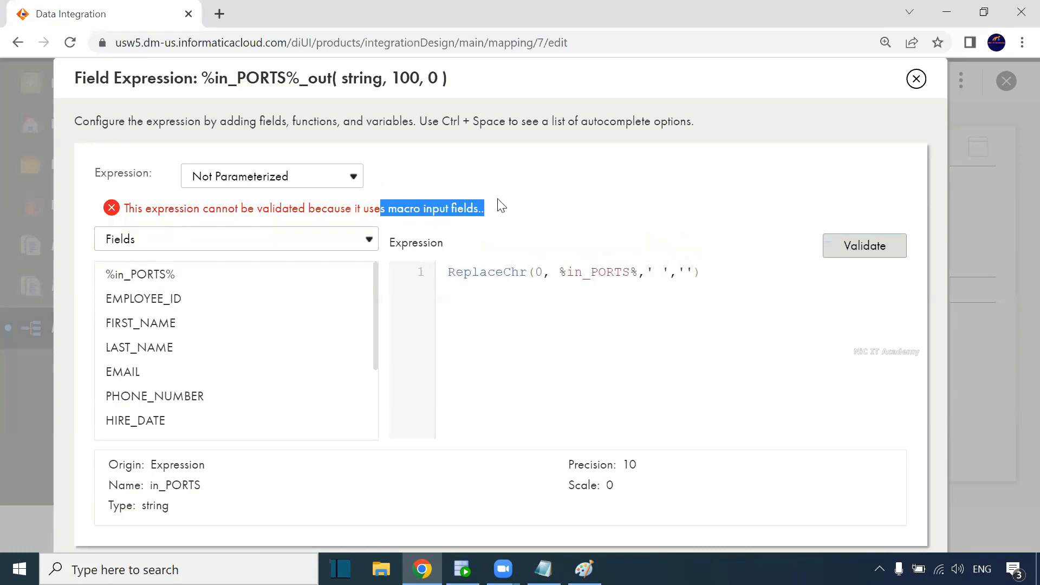
left_click(489, 274)
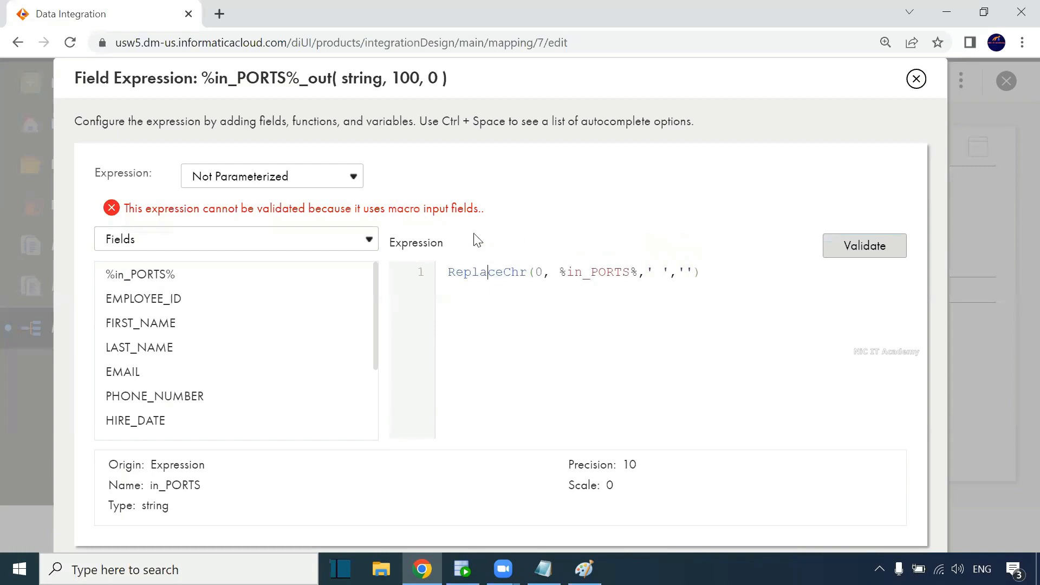
left_click(437, 29)
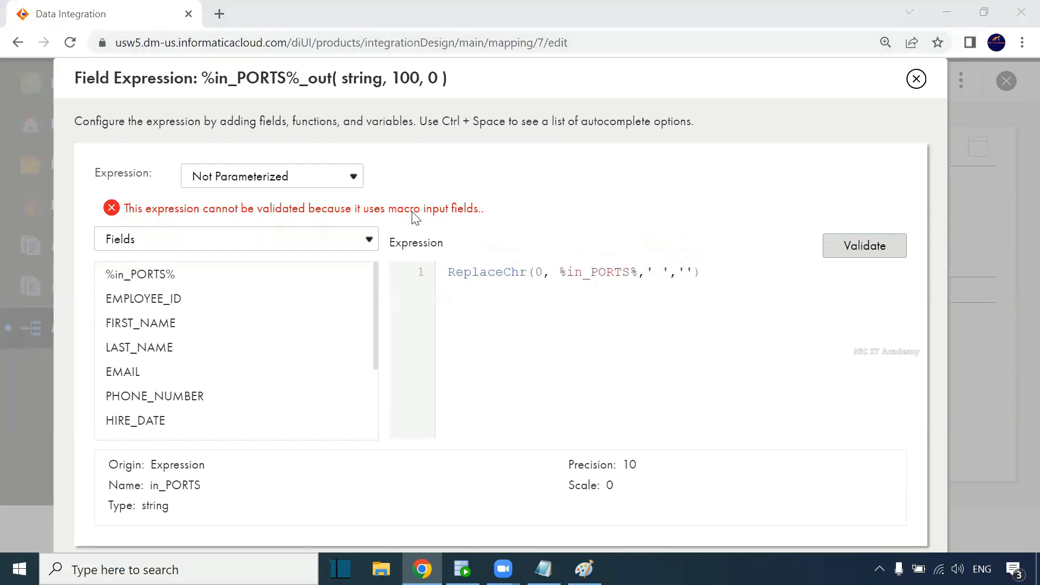
left_click(508, 284)
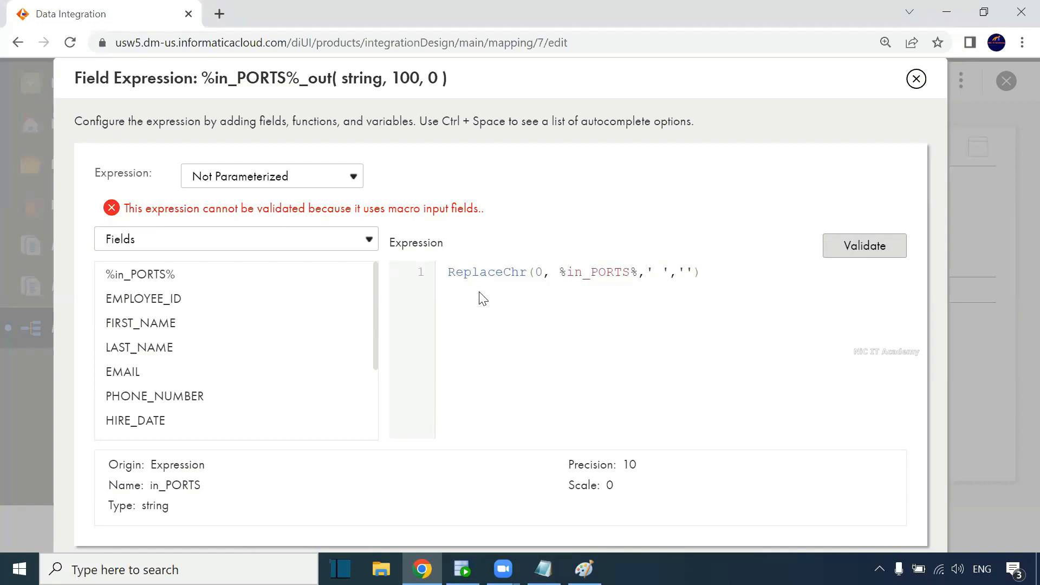
Wrap the ReplaceChr call to read LTRIM(RTRIM(ReplaceChr(0, %in_PORTS%,' ',''))) and validate the expression again
key("Home")
type("TRI")
key("BackSpace")
key("BackSpace")
key("BackSpace")
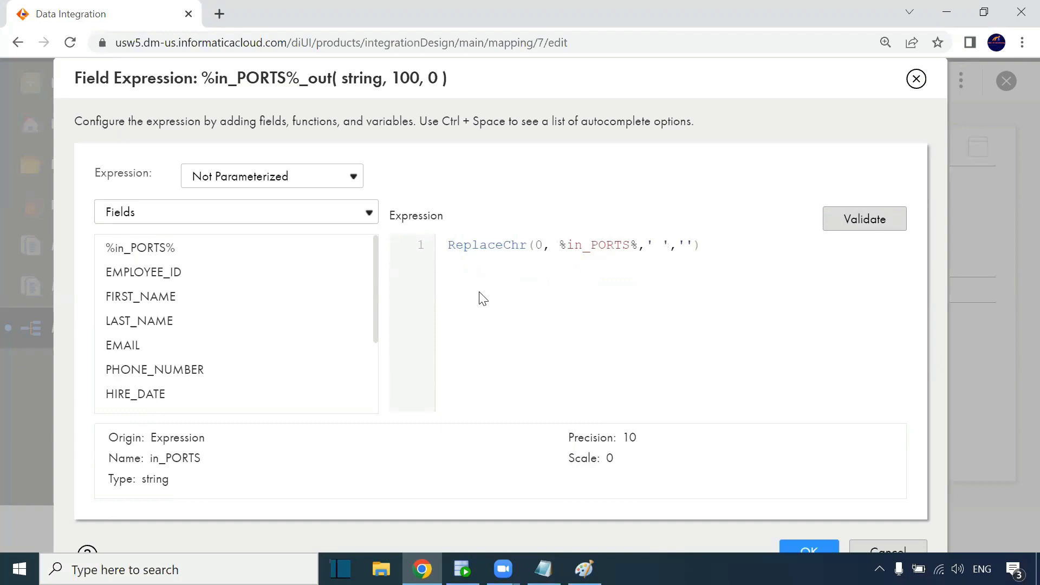
type("RTR")
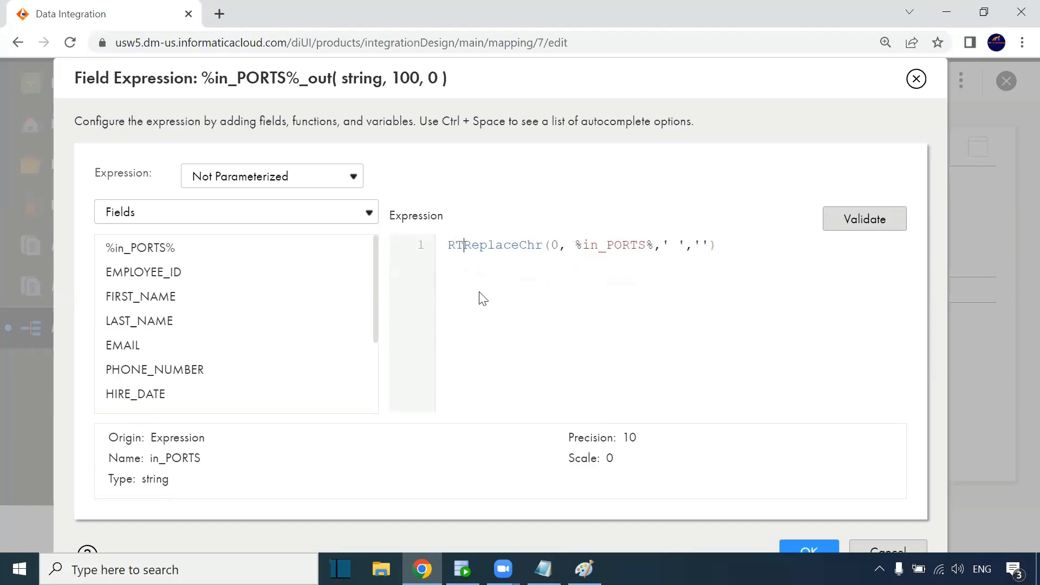
type("IM(")
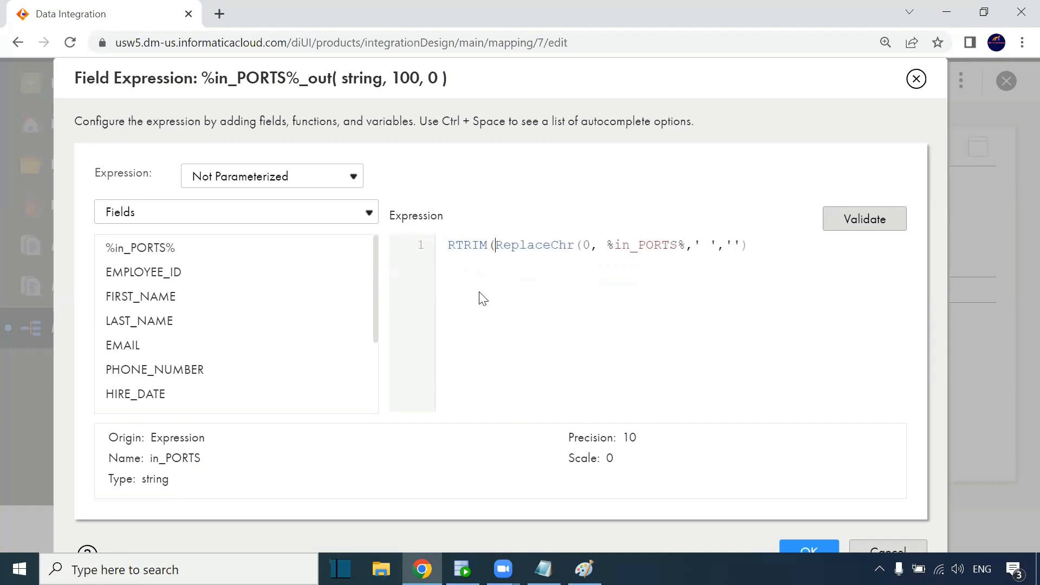
left_click(751, 246)
type("LTRIM(")
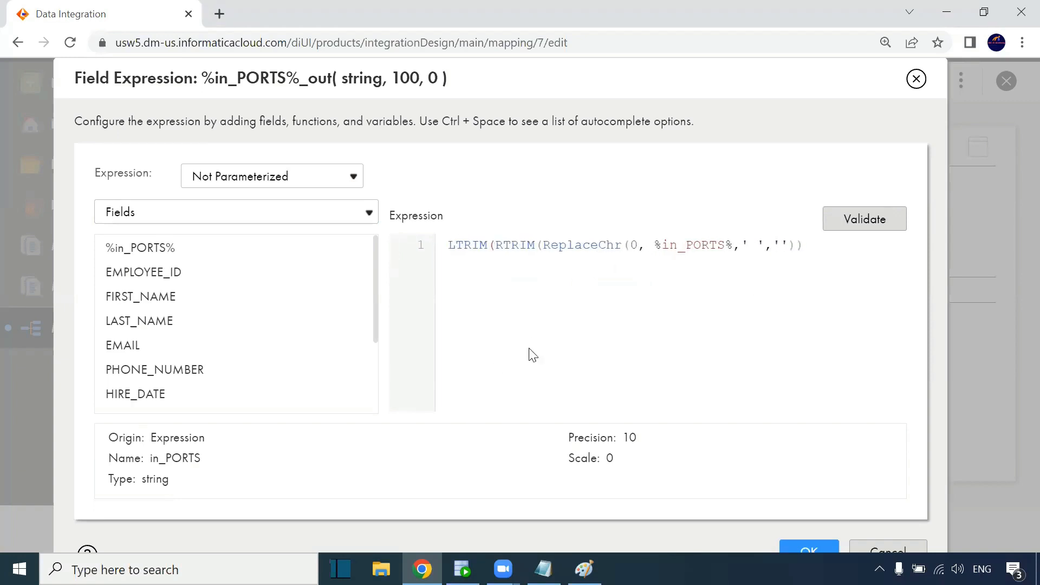
left_click(810, 238)
left_click(837, 225)
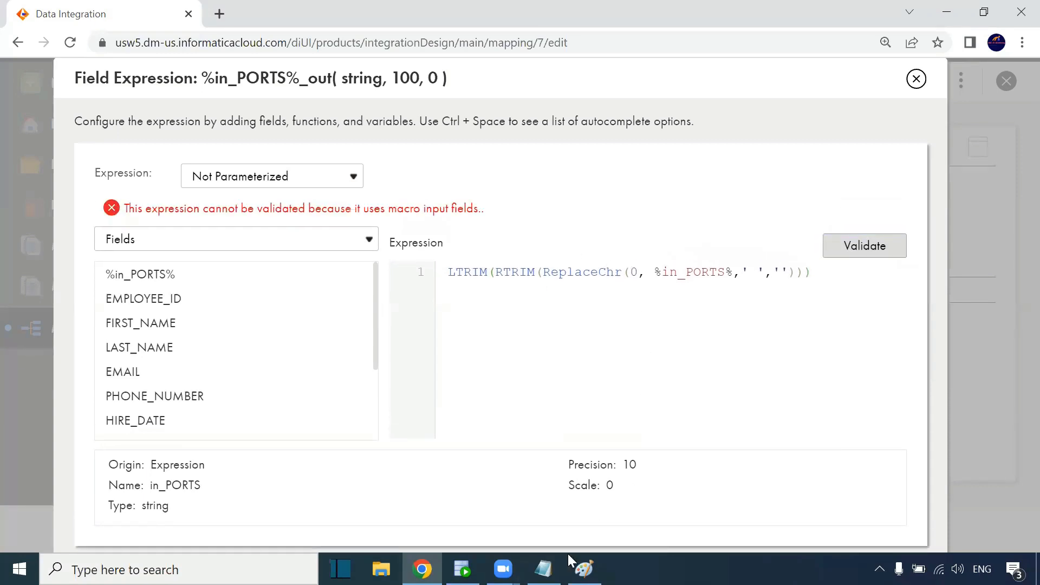
Compare the vertical macro example in the Notepad notes with the expression and review the available fields
left_click(544, 568)
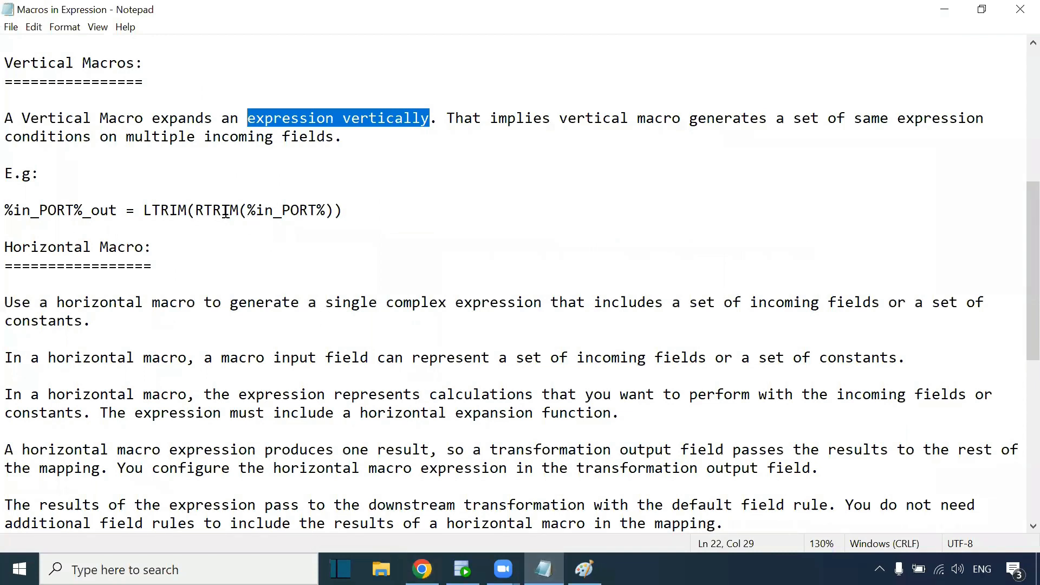
key("alt+Tab")
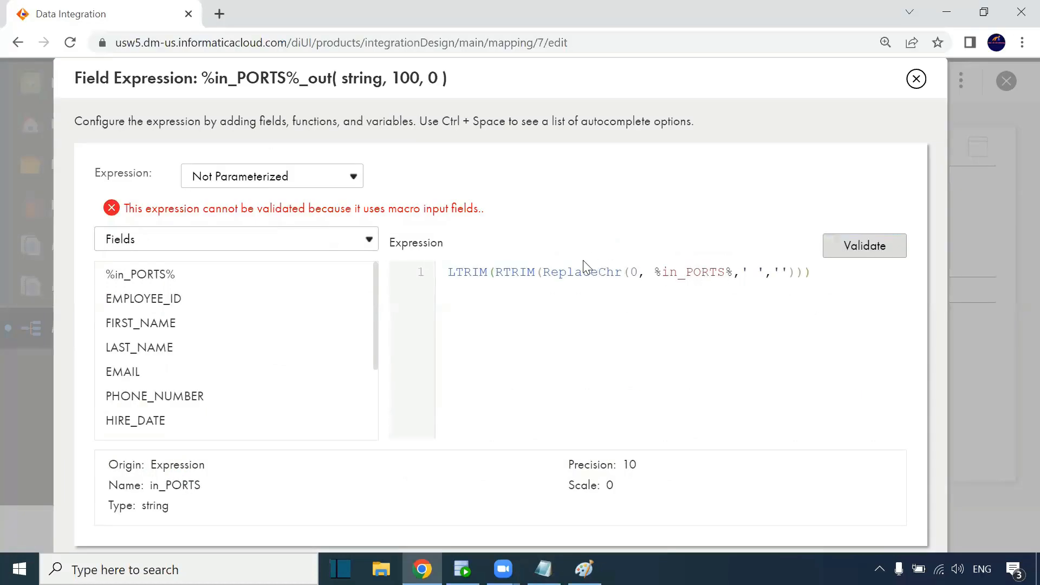
double_click(588, 270)
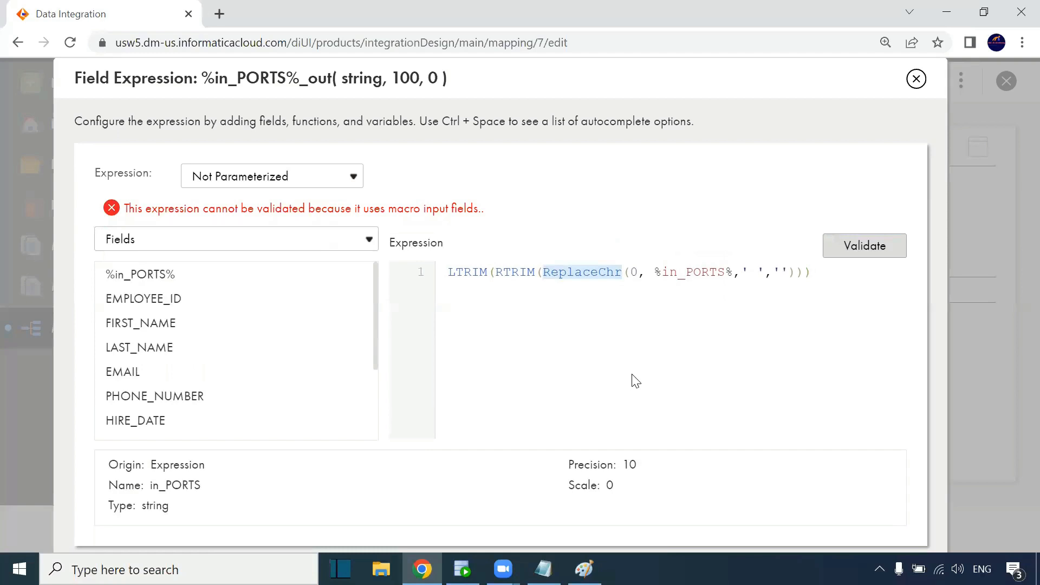
left_click(537, 305)
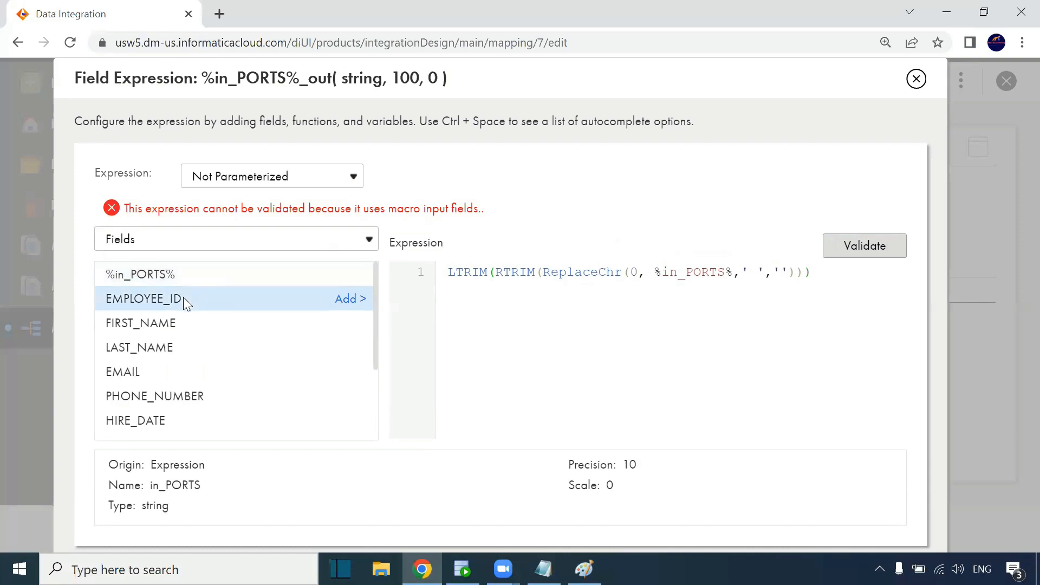
scroll(183, 325, "down", 2)
scroll(185, 330, "up", 3)
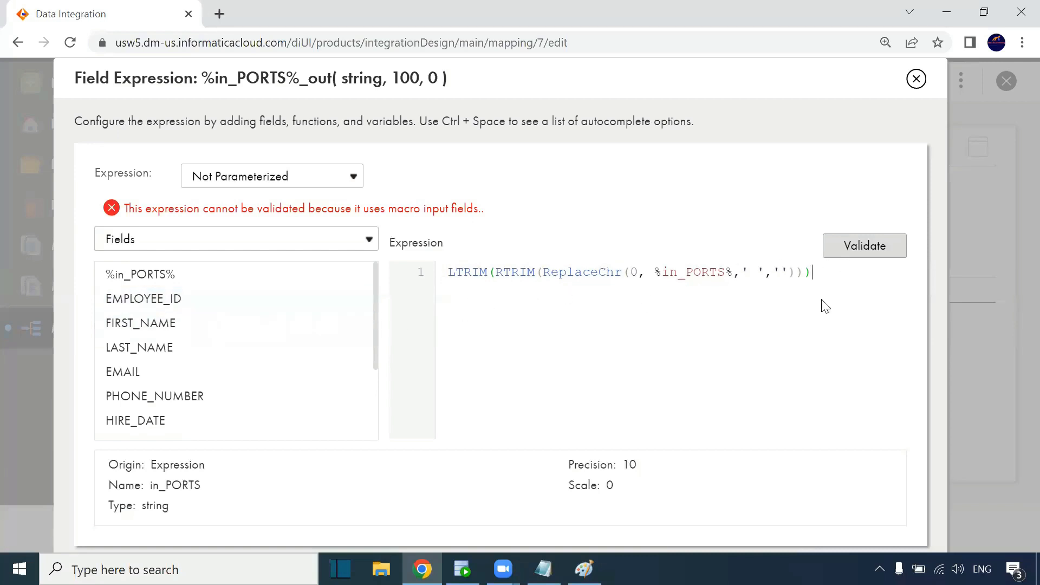
Accept the finished expression for %in_PORTS%_out
key("ctrl+minus")
key("ctrl+minus")
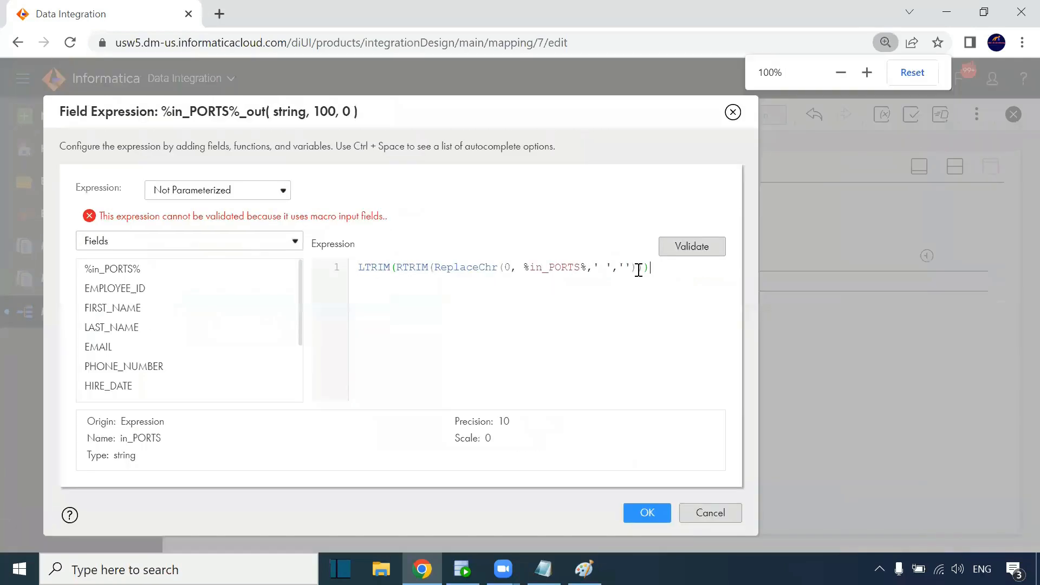
left_click(647, 511)
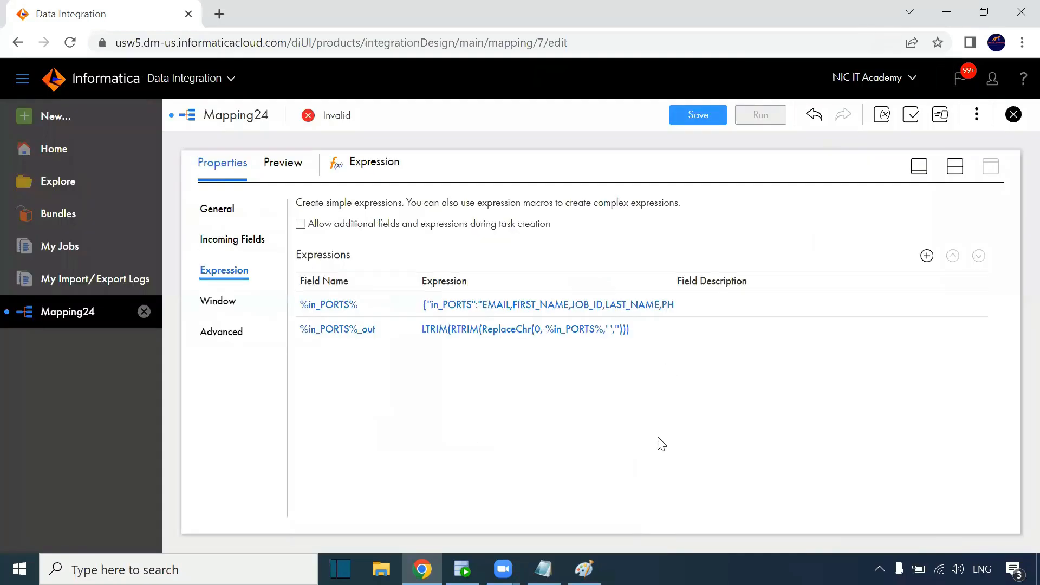
Restore the mapping canvas beside the properties and place the Target farther away from the Expression transformation
left_click(955, 166)
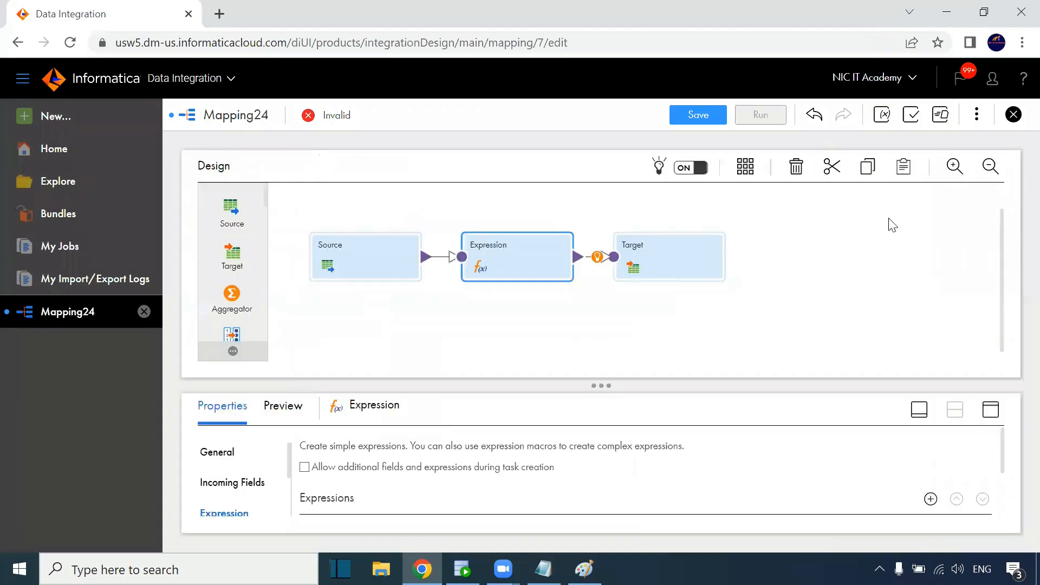
left_click(688, 267)
left_click_drag(675, 262, 748, 271)
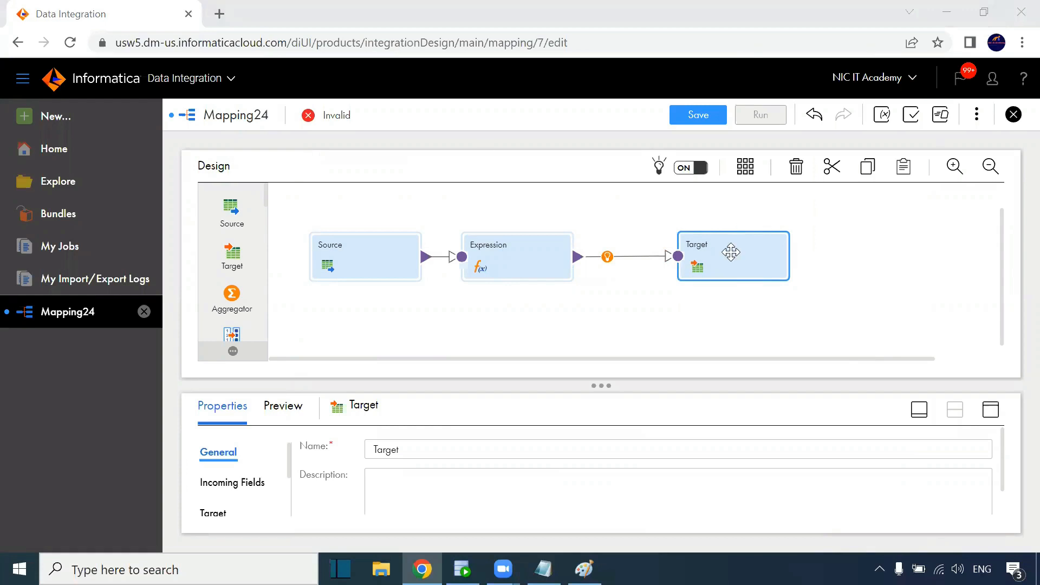
Change the Target's connection to snowflake_conn (Snowflake Data Cloud), accept the connection change and open the target object selection
left_click(991, 410)
left_click(214, 271)
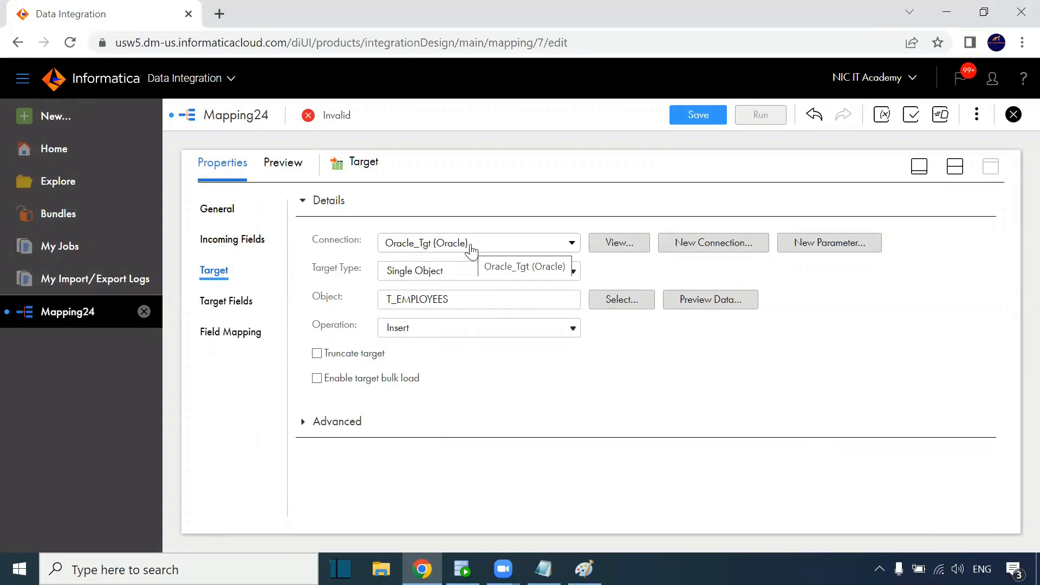
left_click(471, 247)
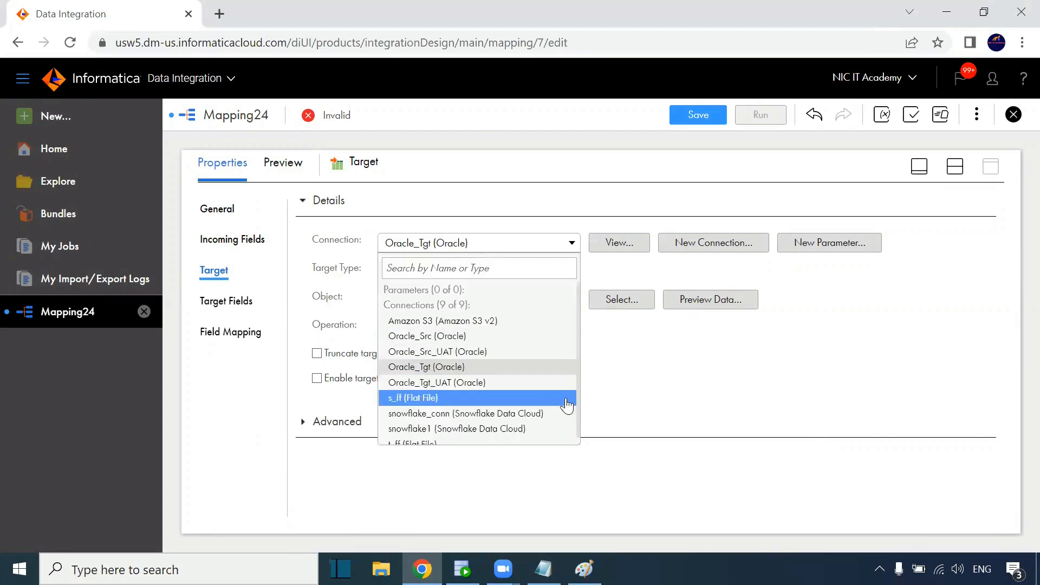
scroll(522, 425, "down", 1)
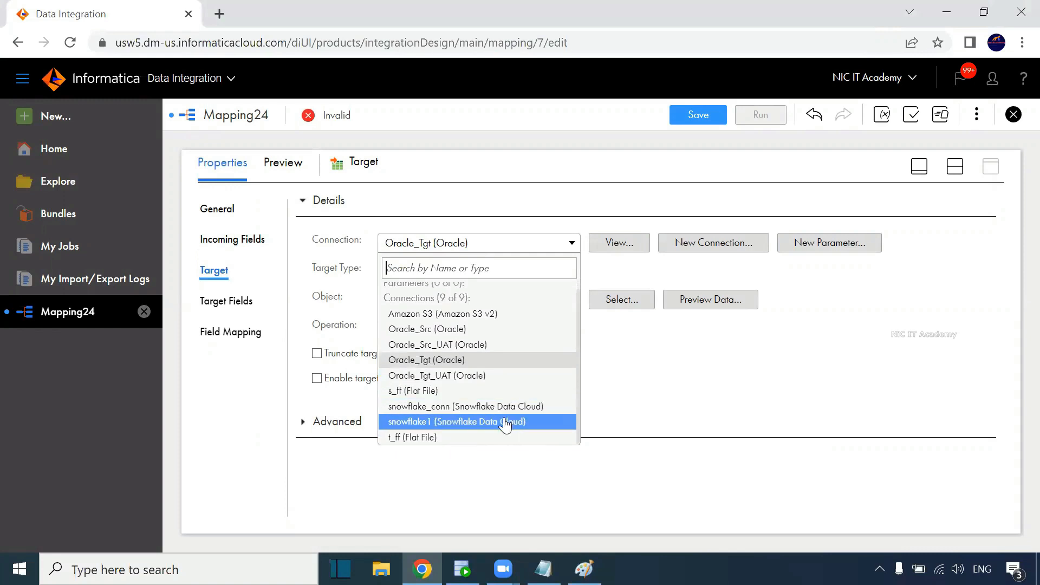
left_click(532, 409)
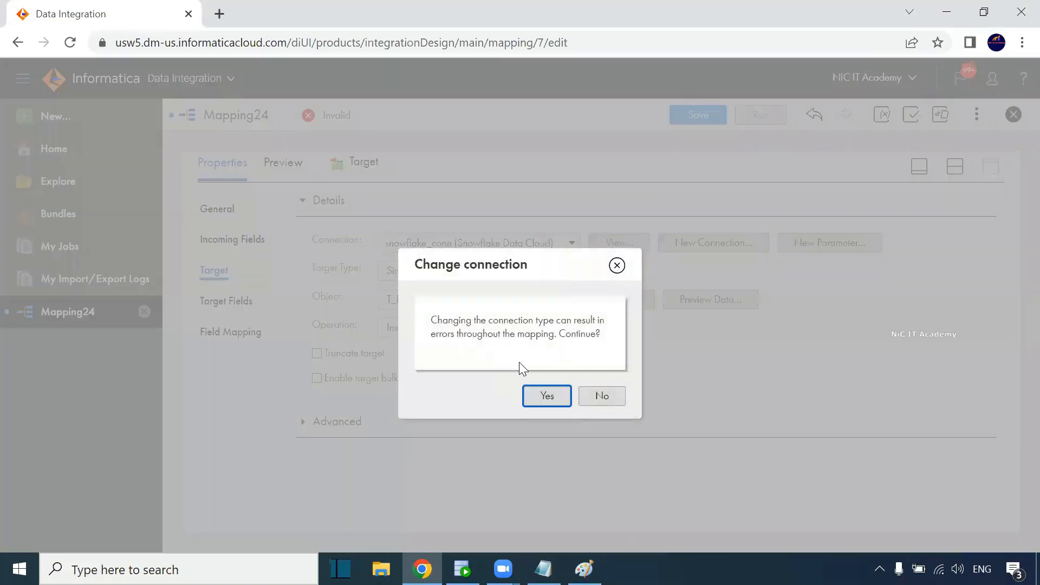
left_click(564, 397)
left_click(464, 278)
left_click(467, 278)
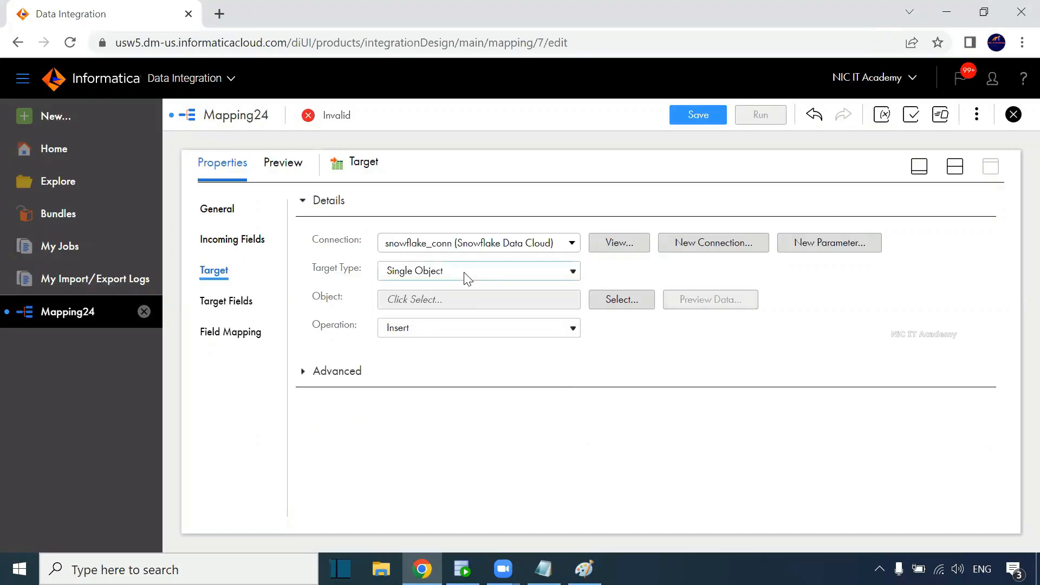
left_click(628, 300)
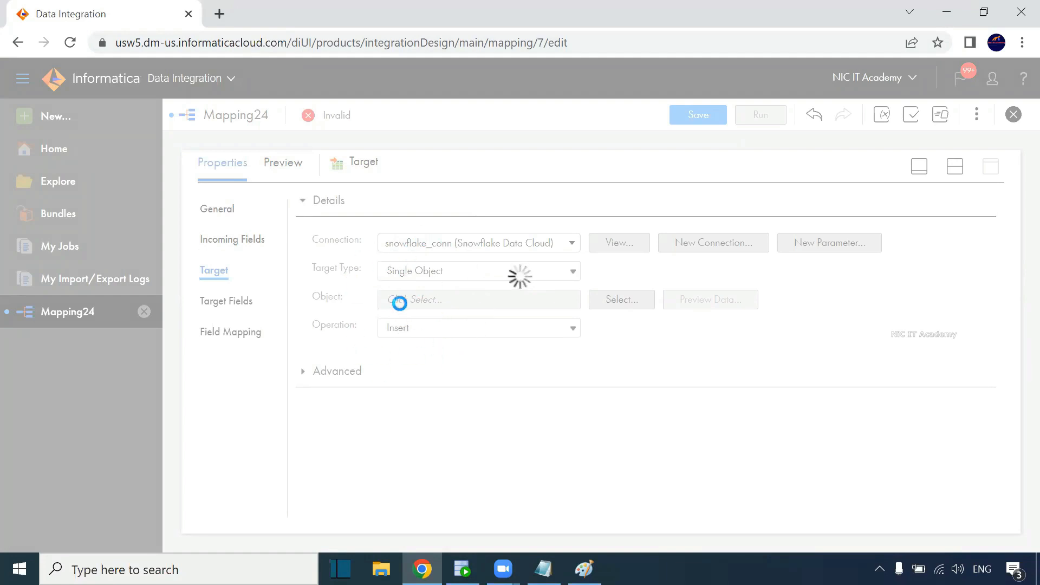
Open Snowflake in a new browser tab and sign in with the account username and password
left_click(220, 13)
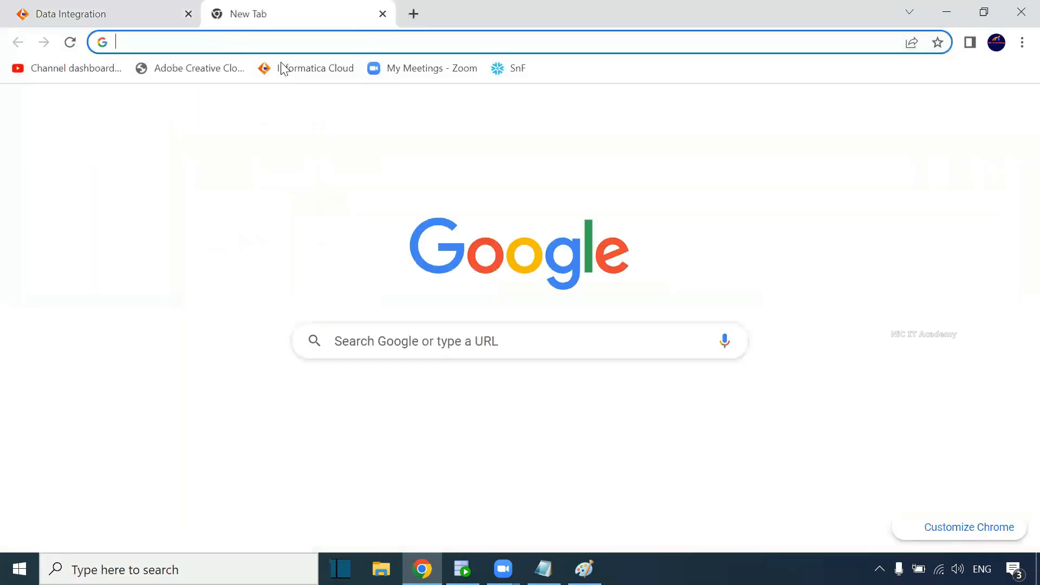
left_click(512, 70)
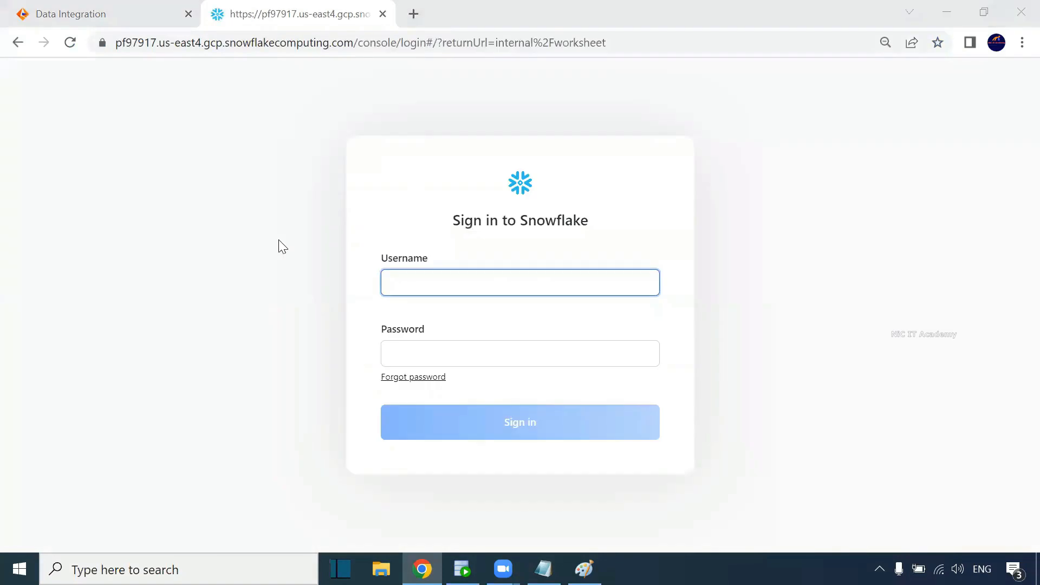
left_click(428, 286)
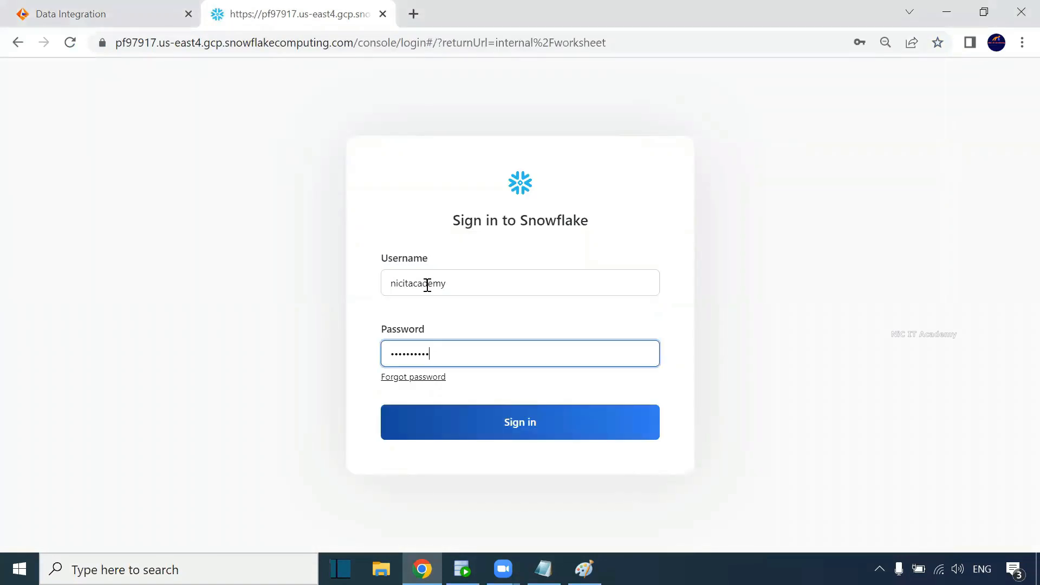
key("Return")
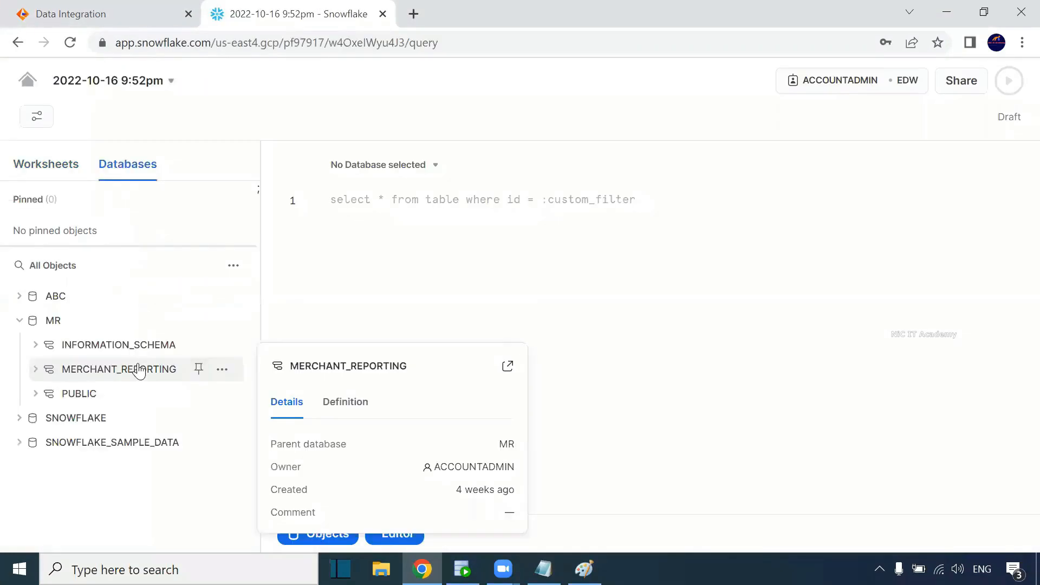
Expand the MERCHANT_REPORTING schema of database MR and set the worksheet context to MR.MERCHANT_REPORTING
left_click(130, 371)
left_click(148, 370)
left_click(143, 370)
left_click(414, 172)
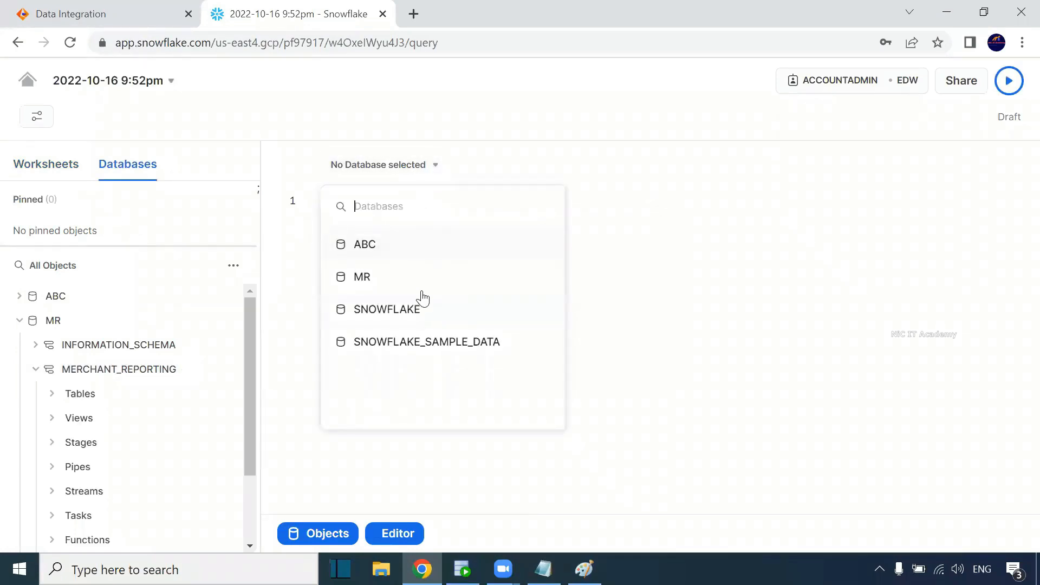
left_click(403, 280)
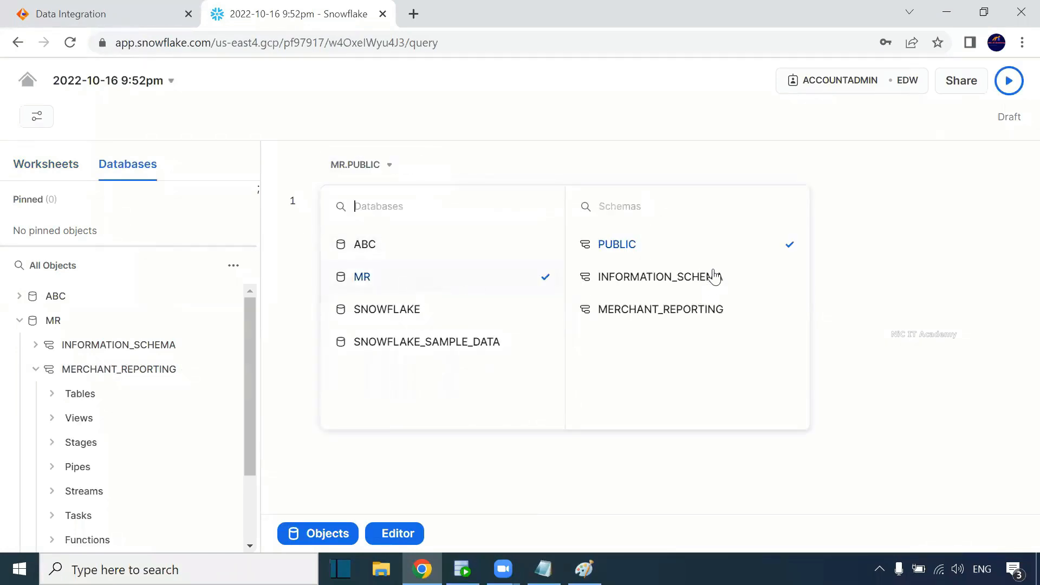
left_click(714, 312)
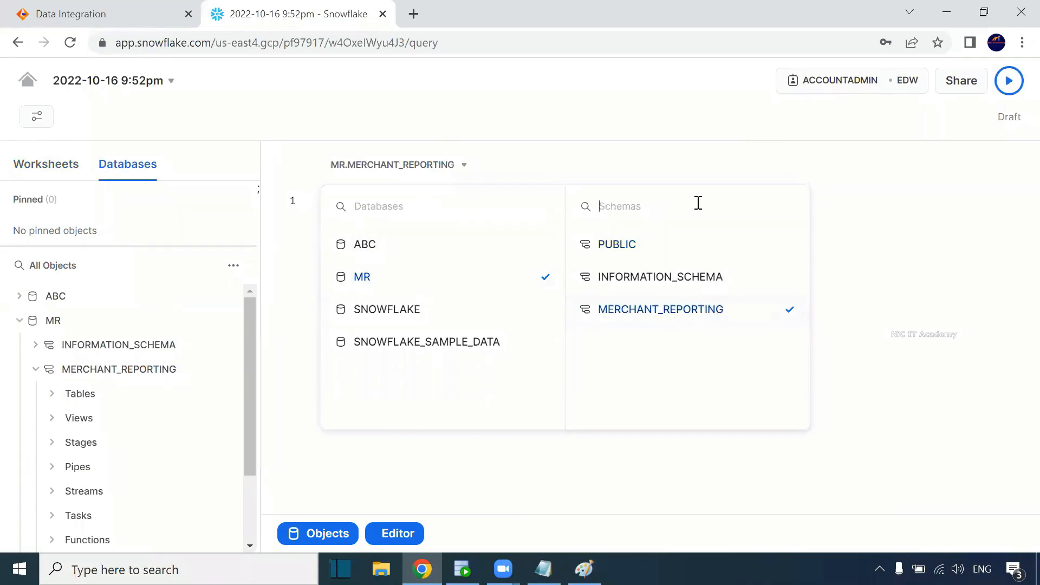
left_click(851, 258)
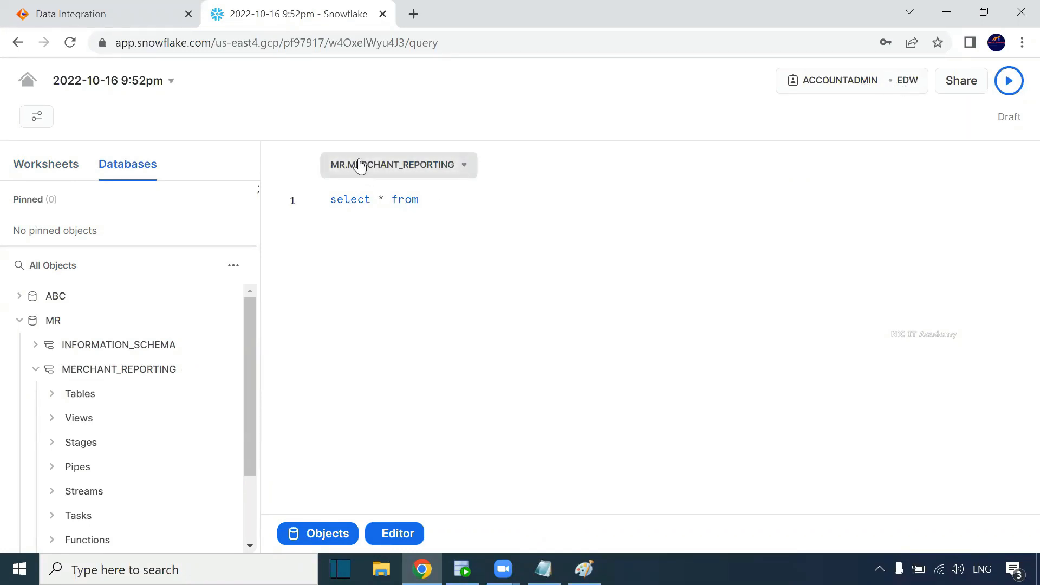
Write and run the query "select * from t_employees;" in the worksheet
left_click(467, 216)
type("t_employee")
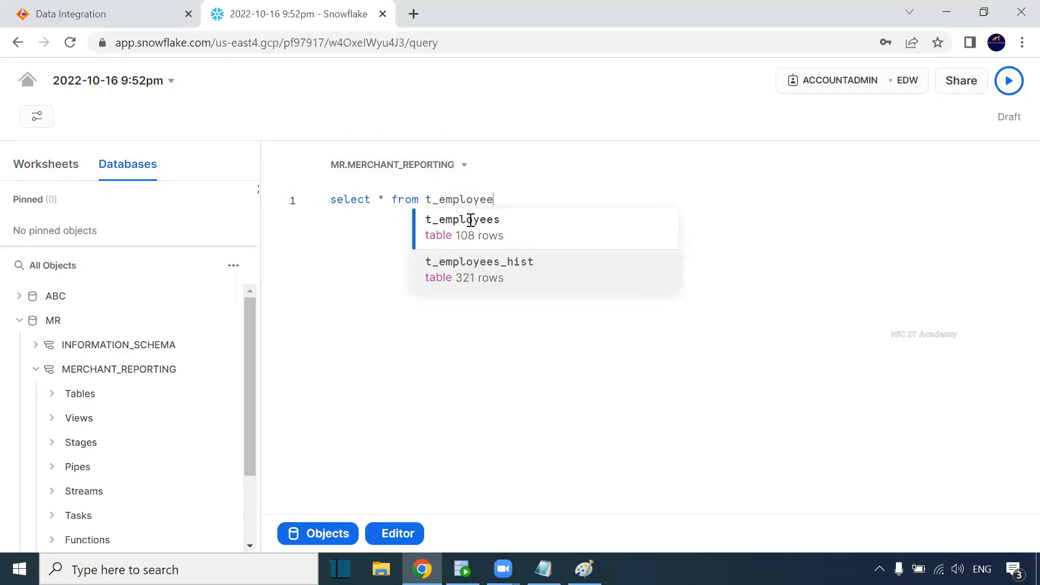
left_click(471, 220)
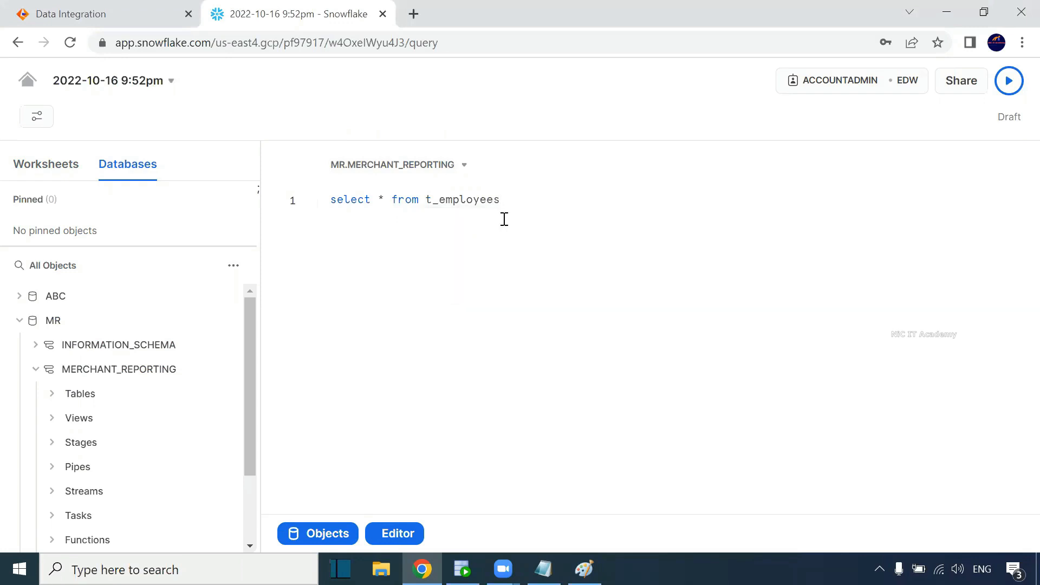
key("ctrl+Return")
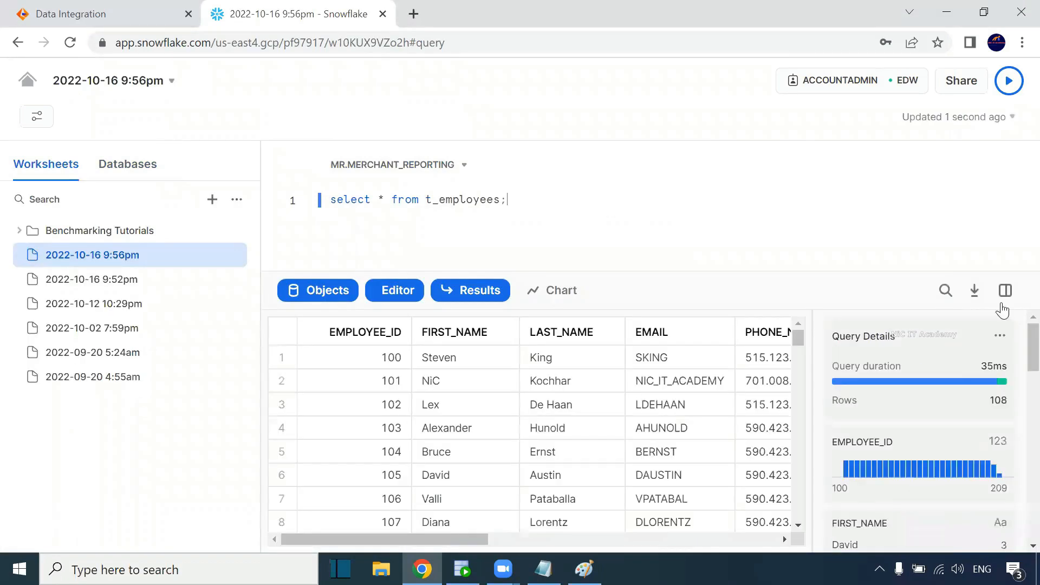
left_click(1000, 337)
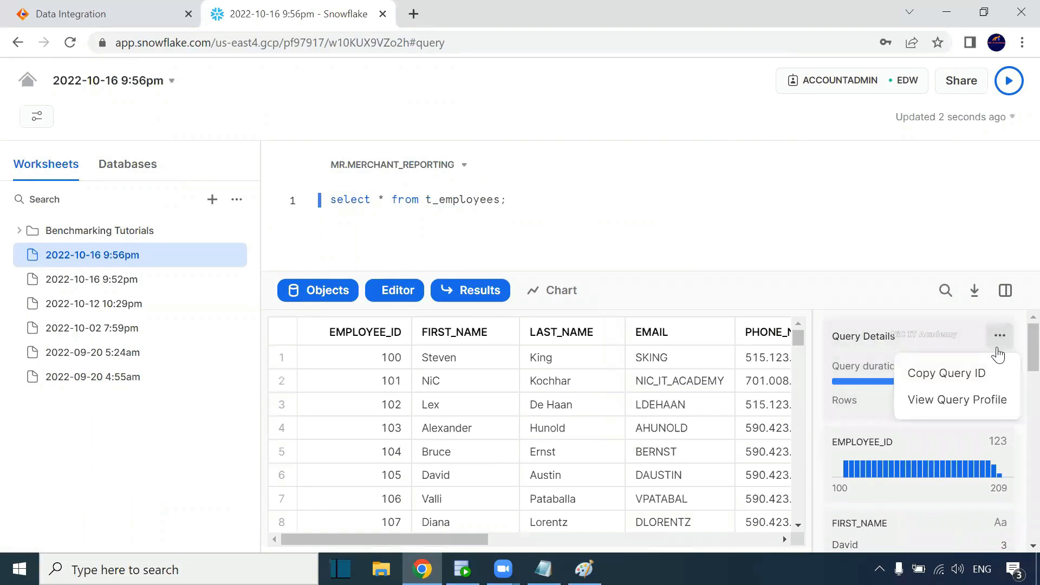
left_click(782, 211)
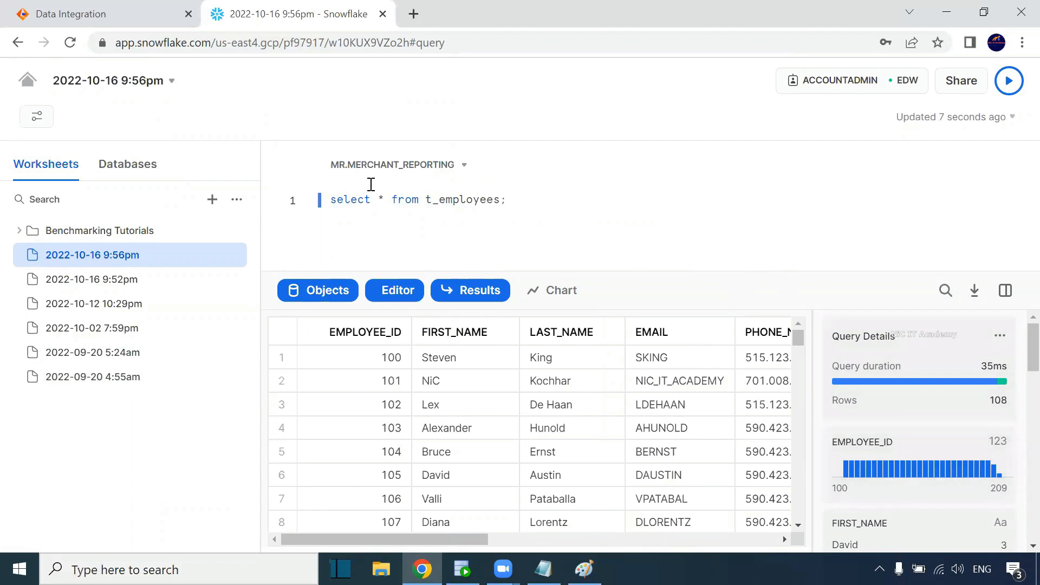
Add and run "truncate table t_employees;" below the query, and rerun the select statement to check the table
double_click(486, 201)
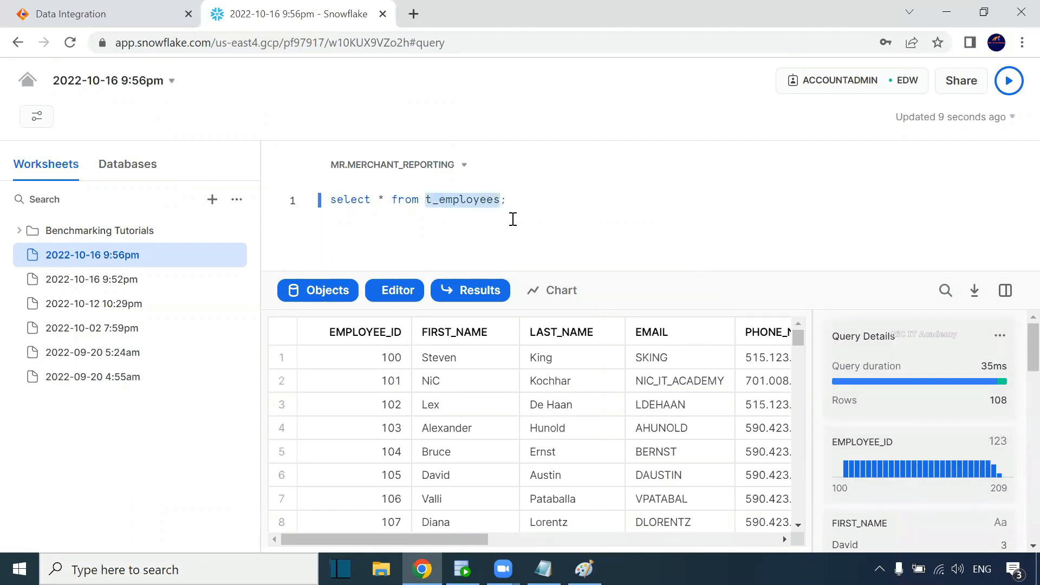
left_click(525, 206)
key("Return")
key("Return")
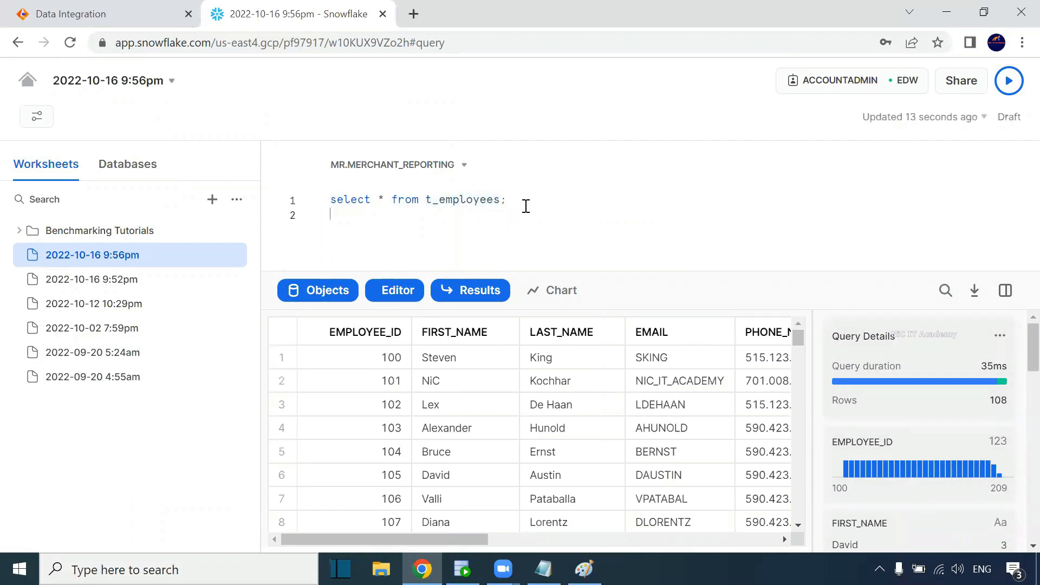
type("truncate t")
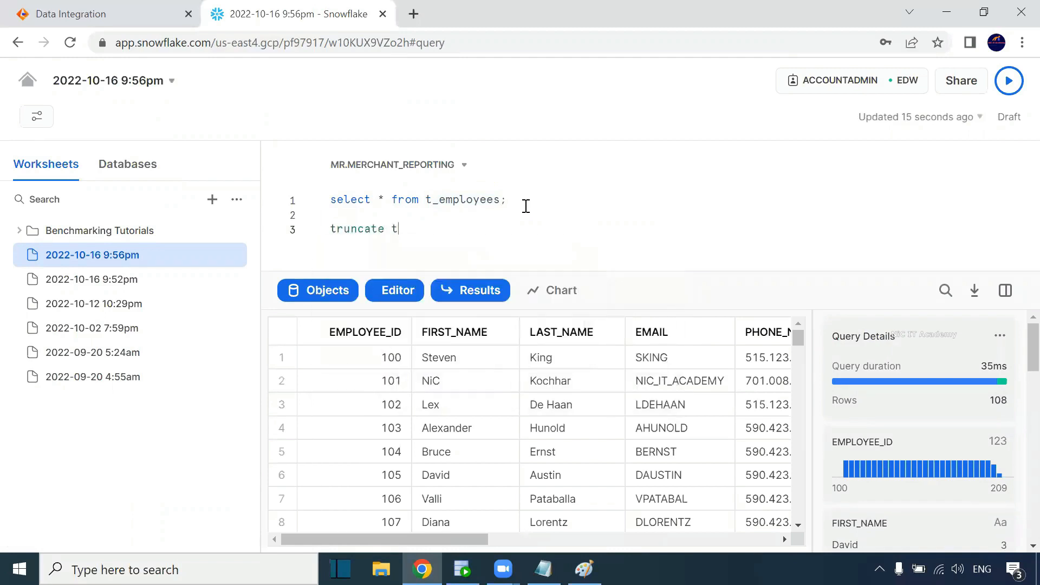
type("able t_employees;")
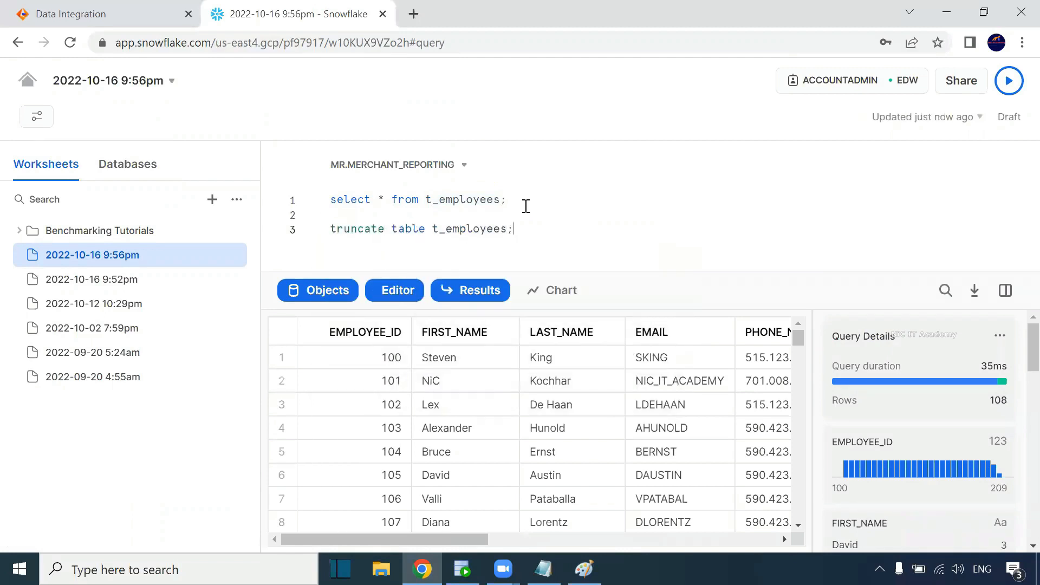
key("ctrl+Return")
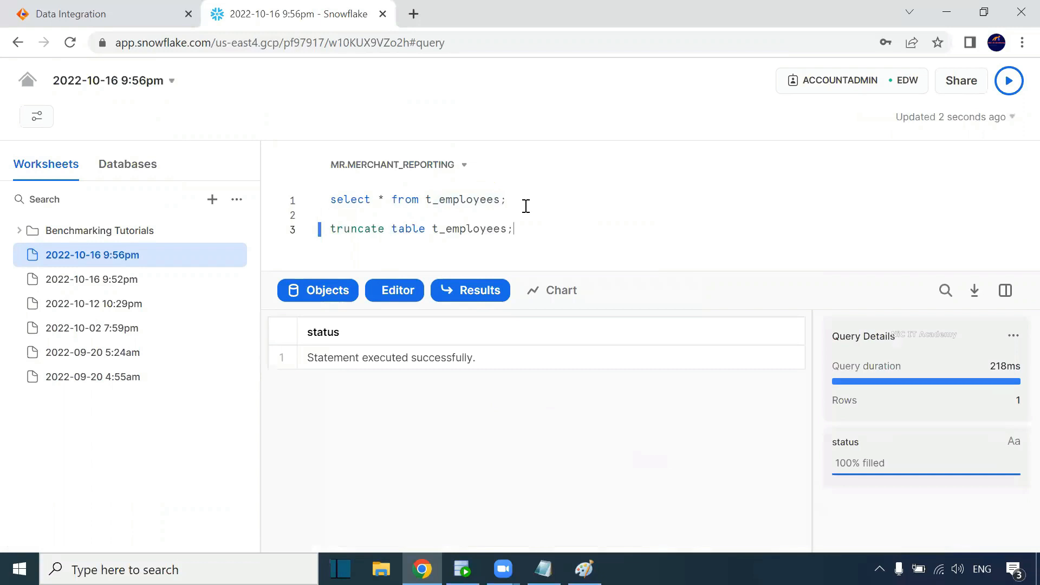
key("ctrl+Return")
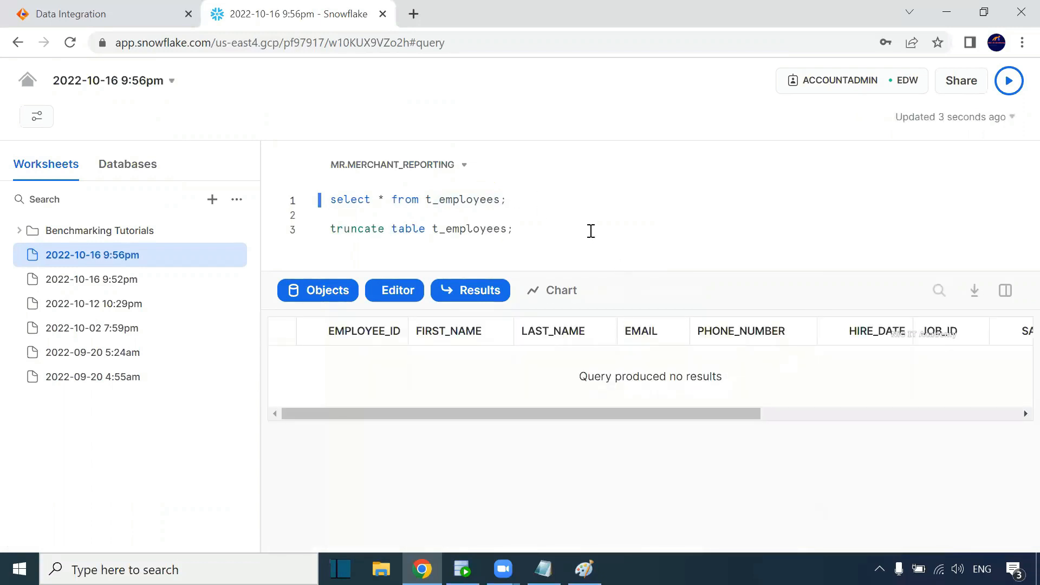
Switch back to Informatica Data Integration and choose the existing table T_EMPLOYEES from MR/MERCHANT_REPORTING as the target object
left_click(114, 10)
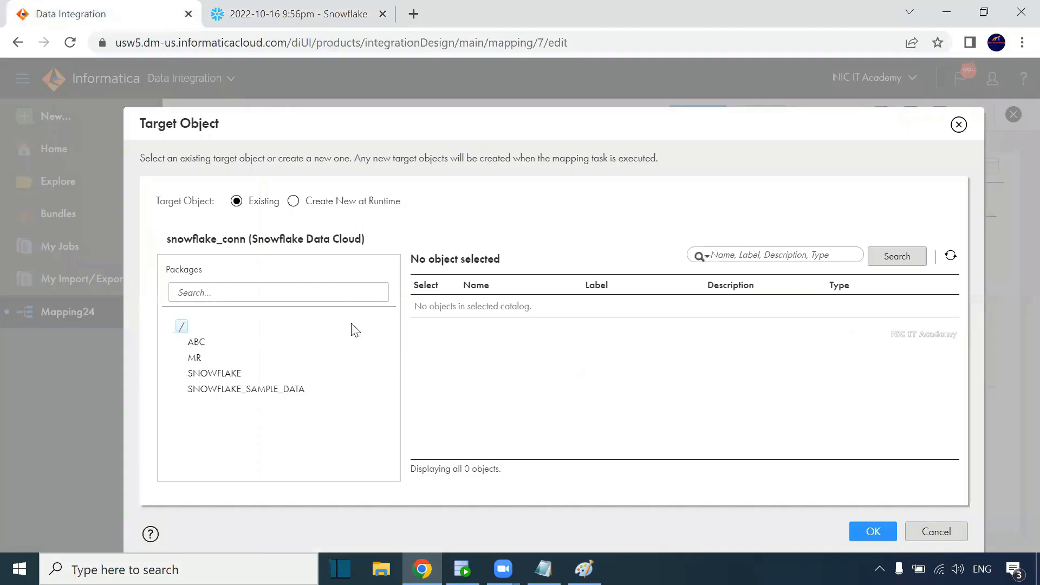
left_click(201, 364)
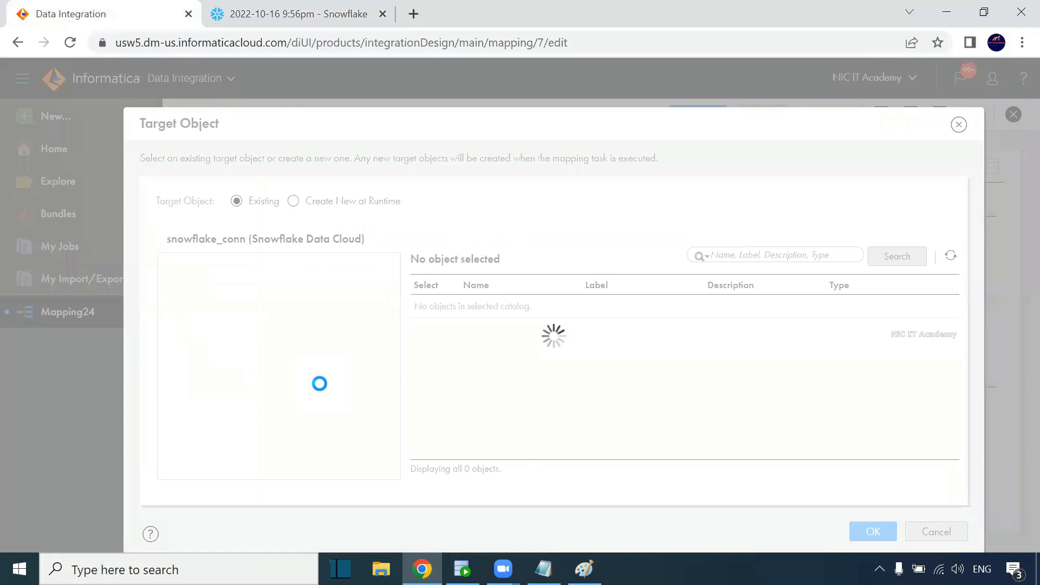
left_click(505, 334)
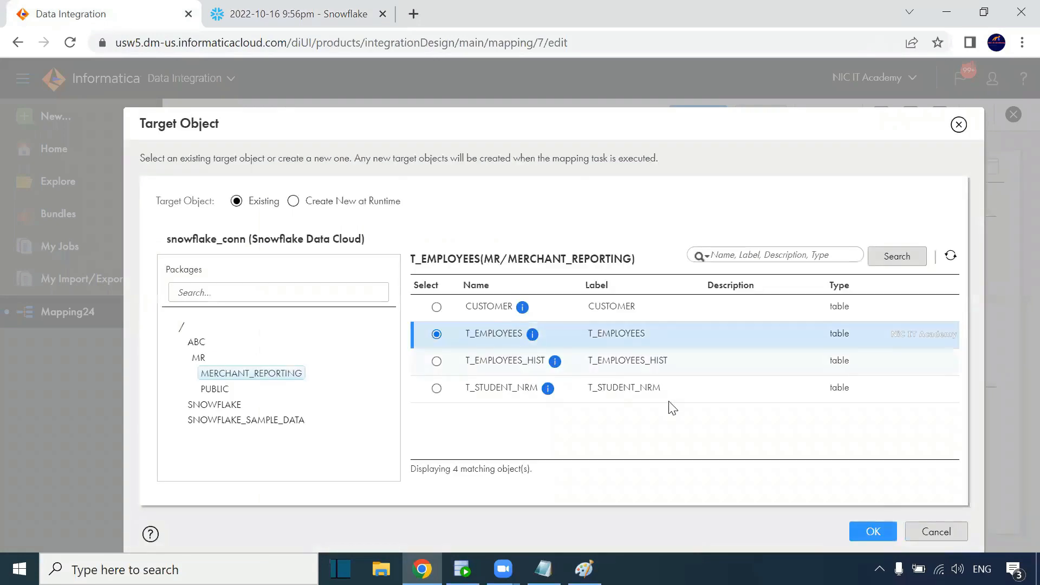
left_click(866, 523)
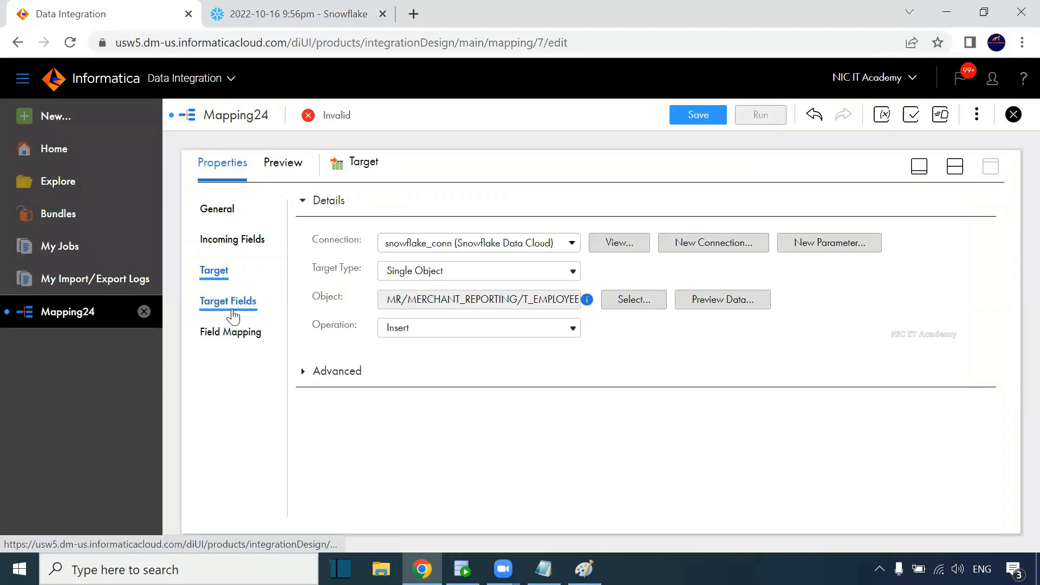
Review the target's incoming and target fields in the field mapping and set the field map option to Completely Parameterized
left_click(239, 339)
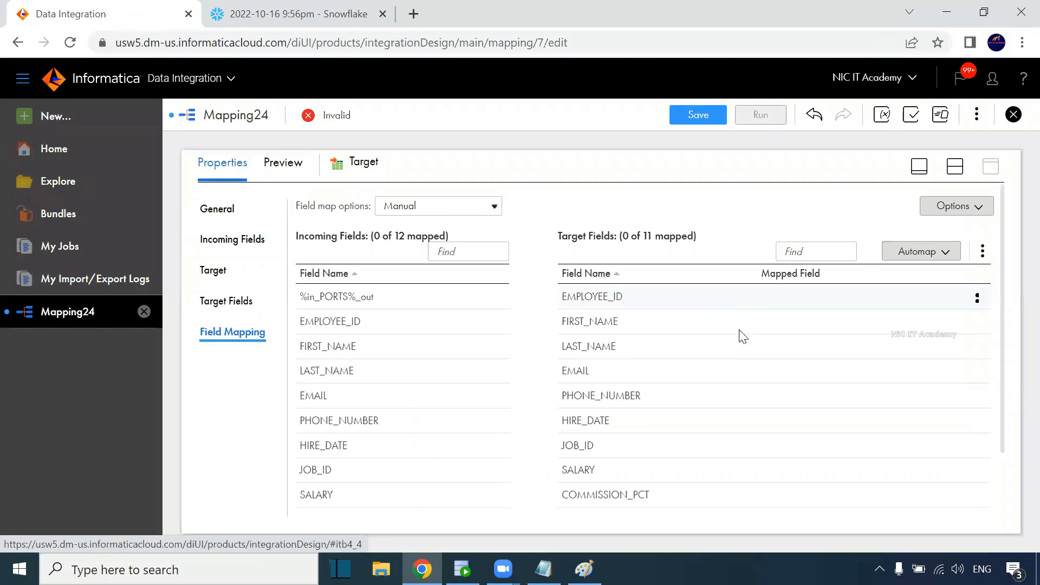
scroll(563, 390, "down", 3)
scroll(566, 433, "up", 3)
left_click(392, 304)
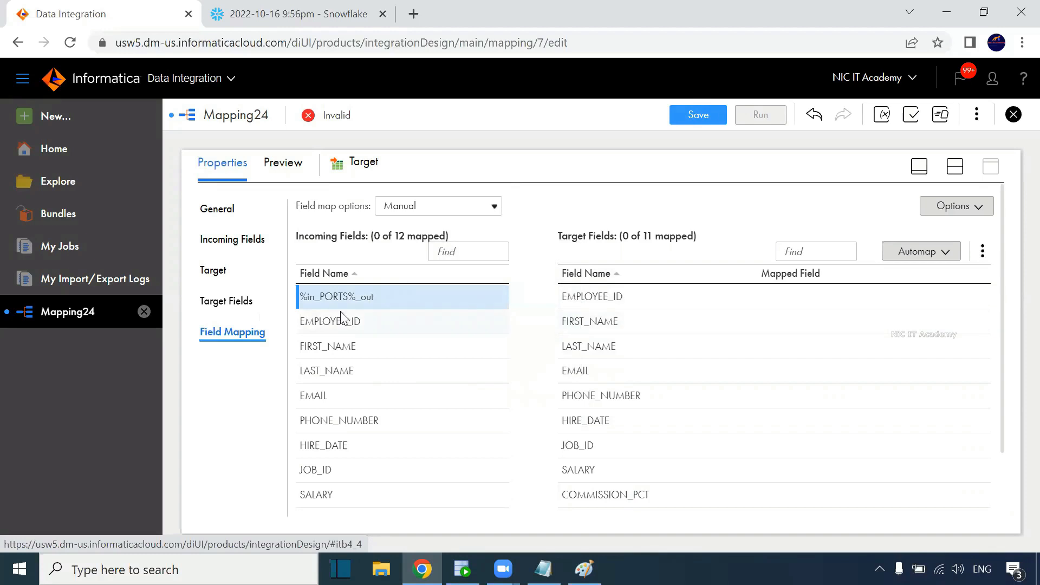
left_click(622, 321)
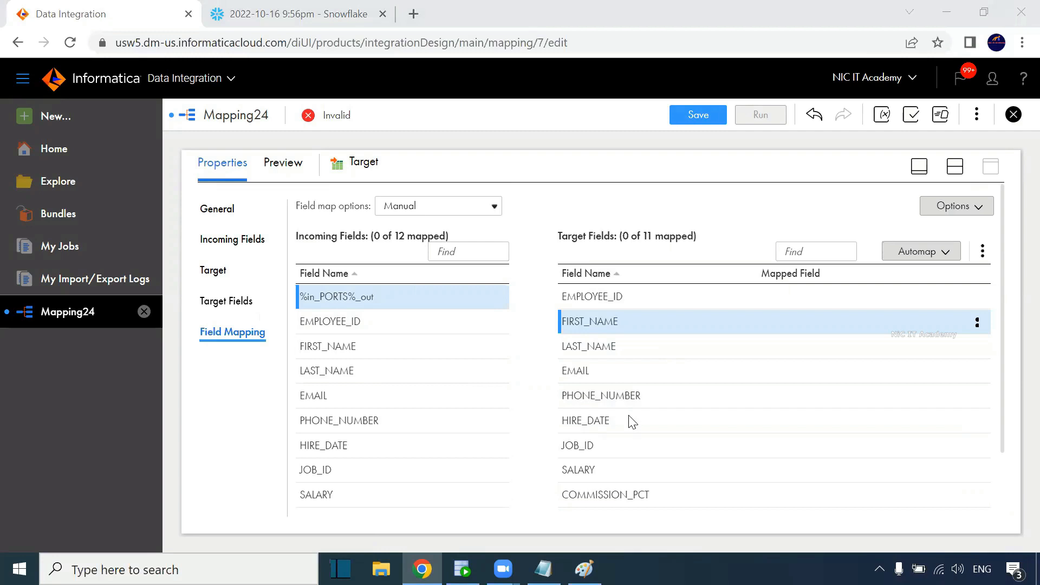
mouse_move(611, 447)
left_click(431, 206)
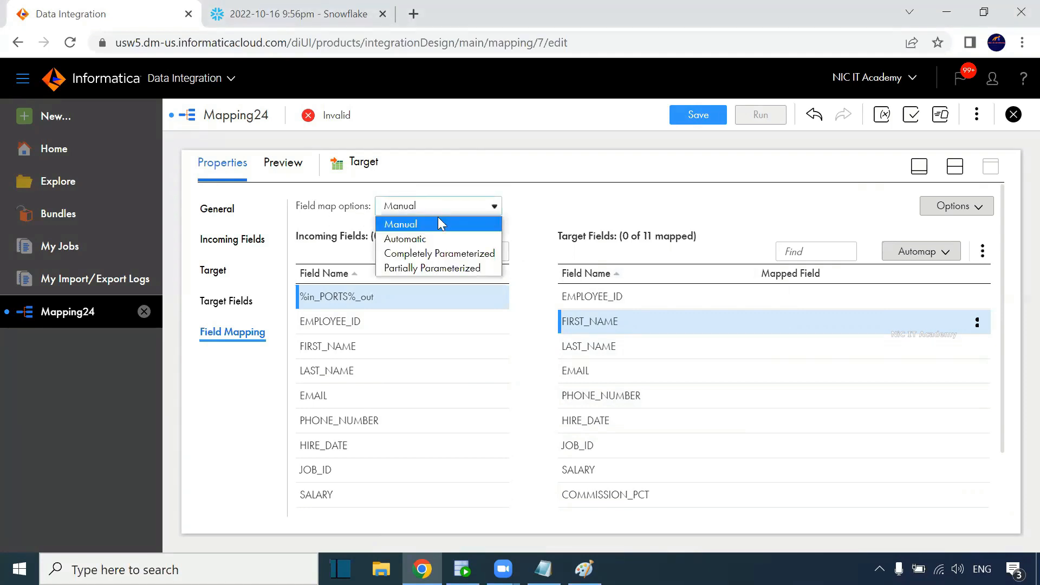
left_click(486, 259)
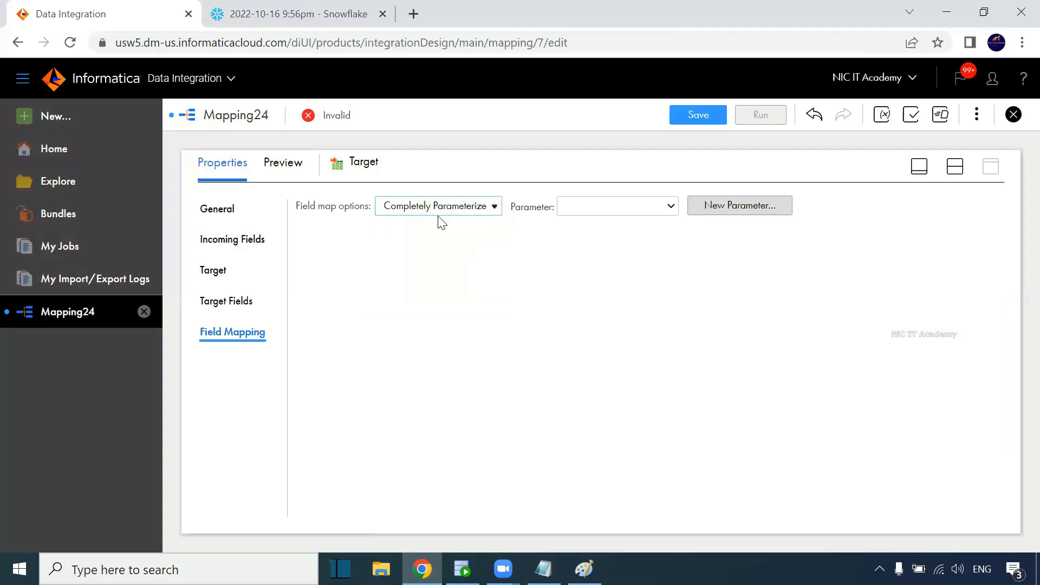
Create a new field mapping input parameter named macro_field_mapping for the target's field mapping
left_click(583, 213)
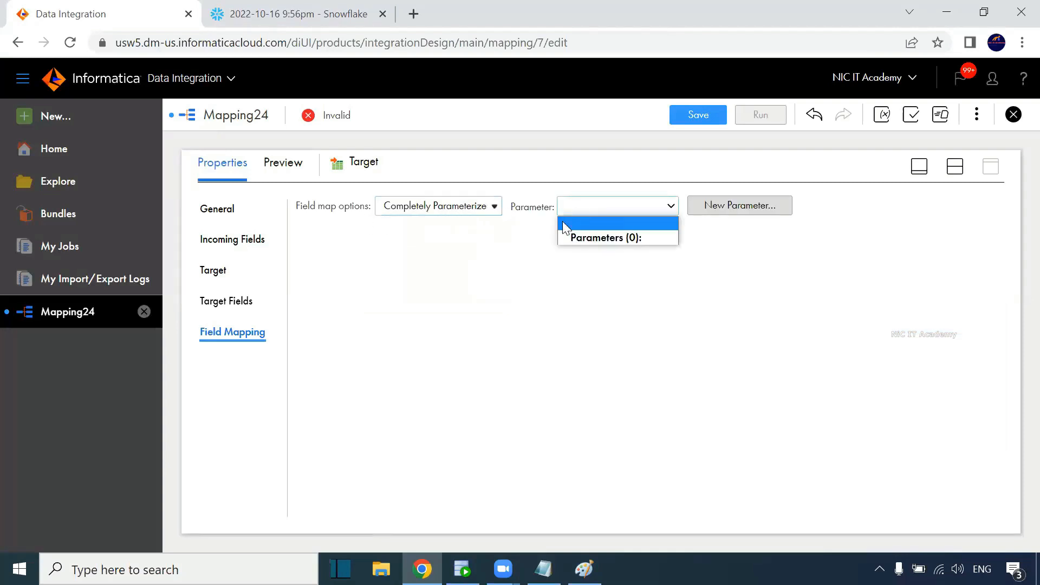
left_click(667, 292)
left_click(706, 204)
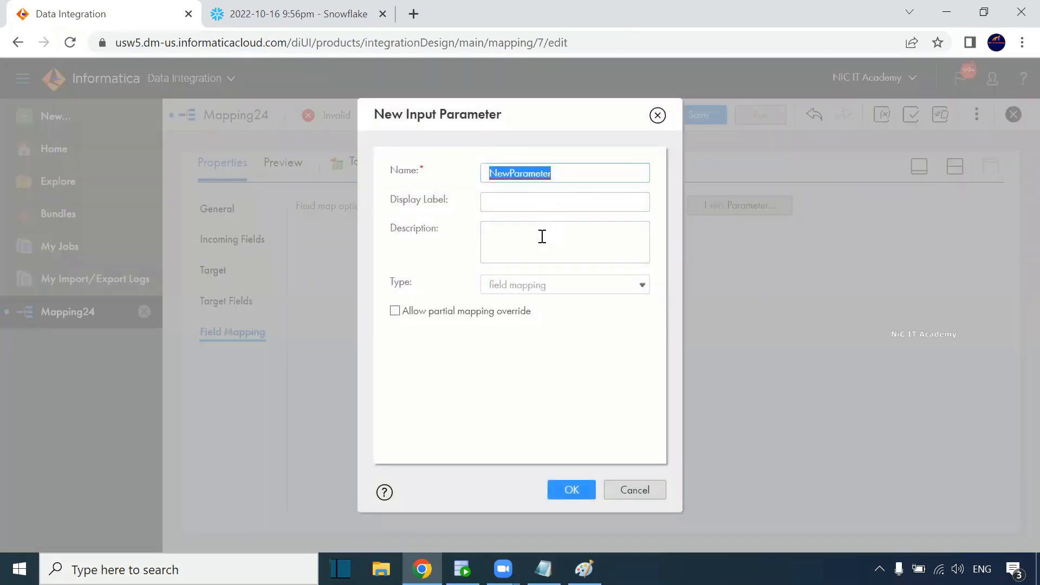
type("macro_field_mapping")
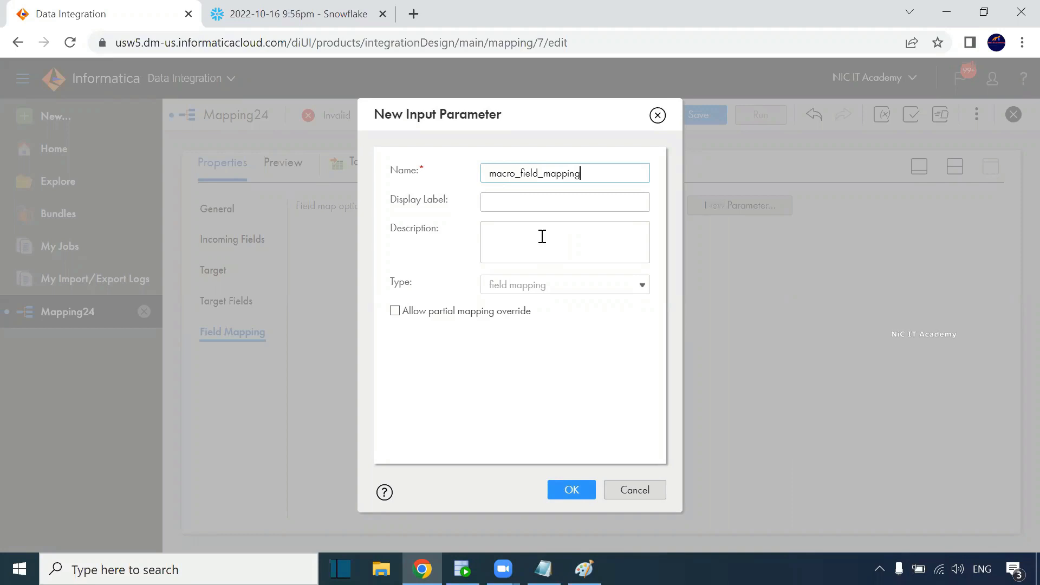
left_click(574, 489)
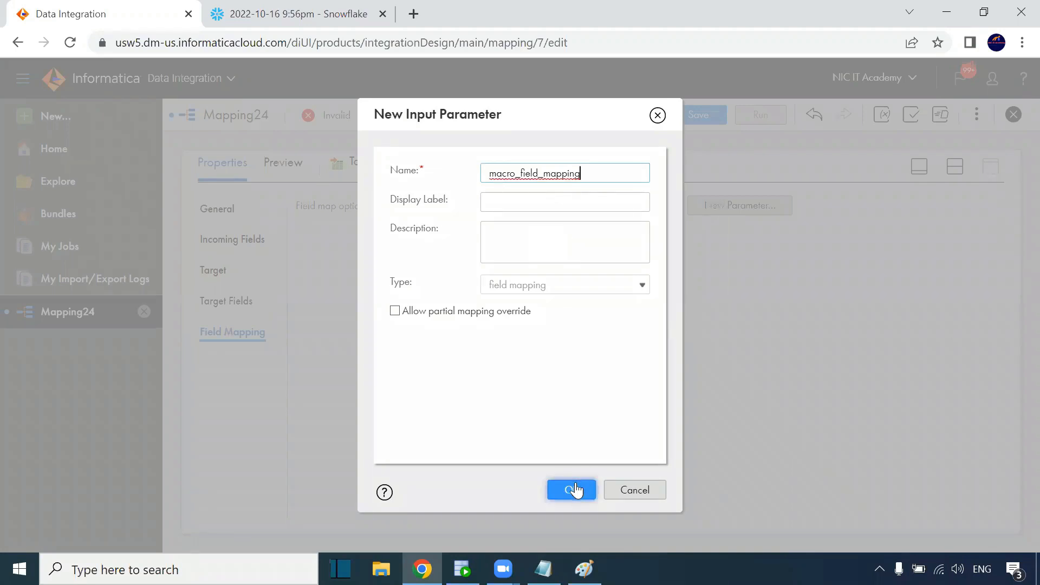
left_click(575, 489)
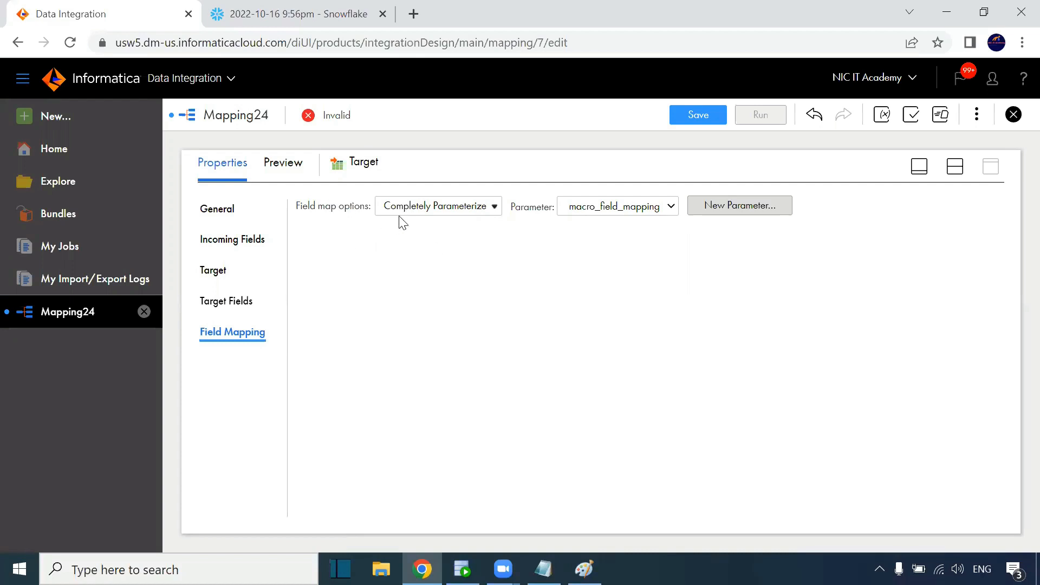
Check the available field map options without changing the selection, and save the mapping
left_click(422, 213)
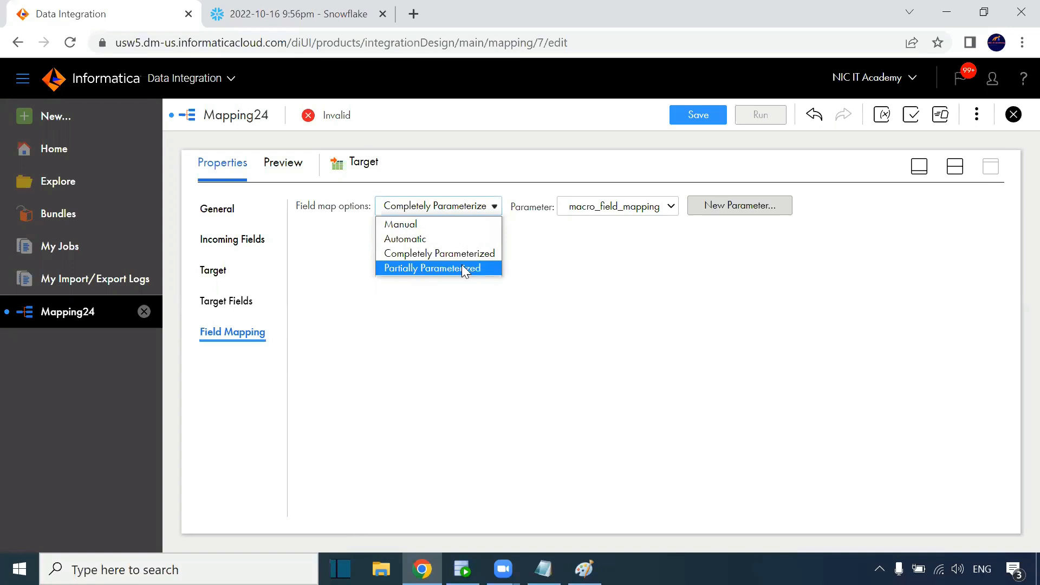
left_click(561, 263)
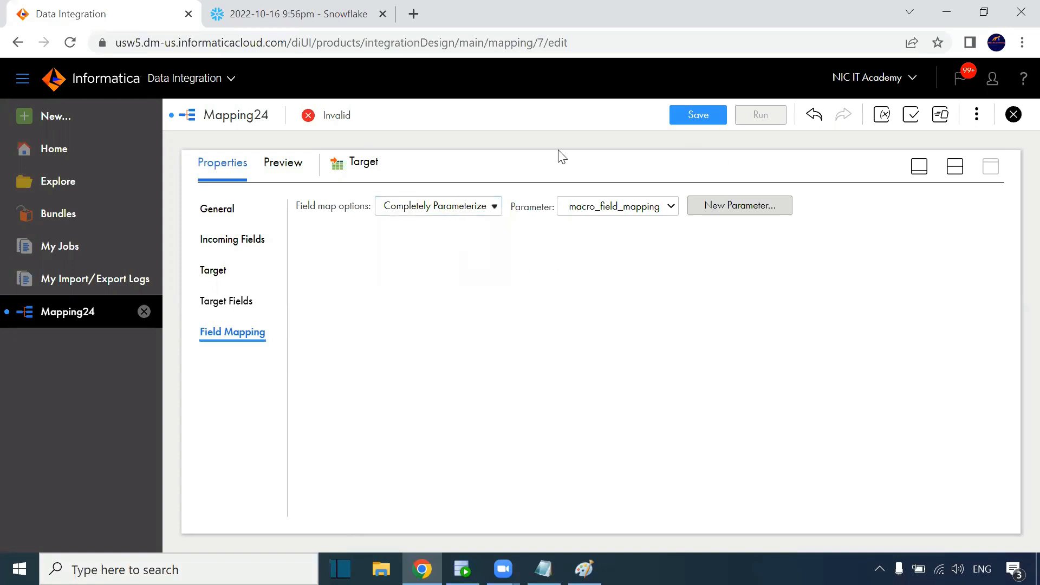
left_click(698, 115)
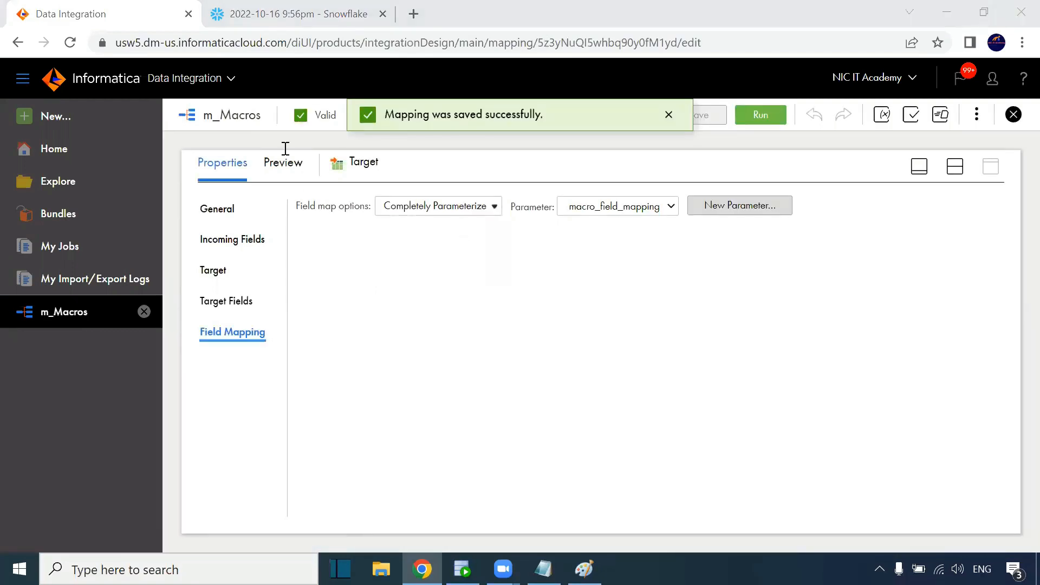
Create a new Mapping Task asset and replace its default task name with one starting with "mt_"
left_click(60, 124)
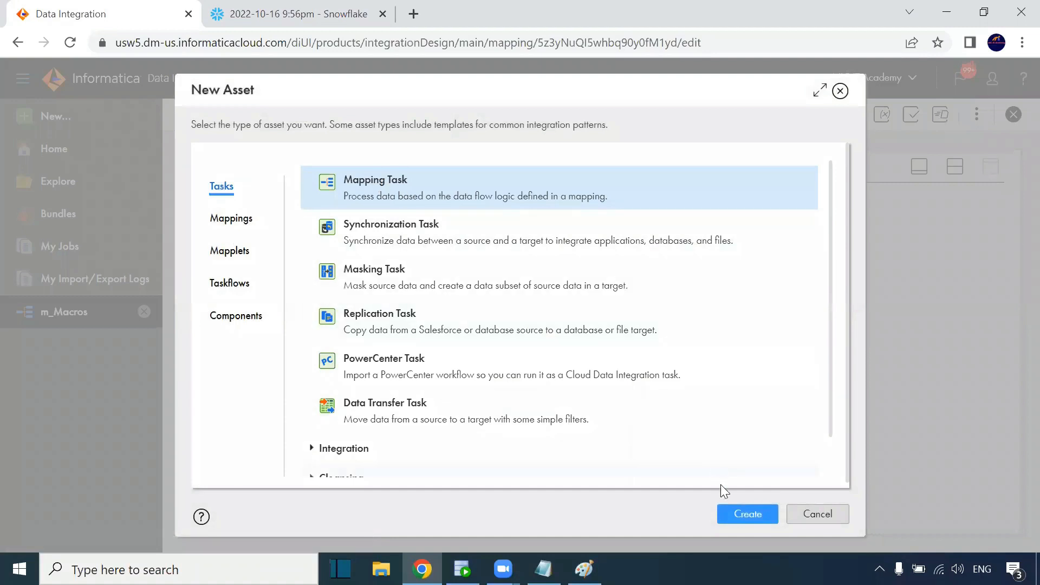
left_click(733, 513)
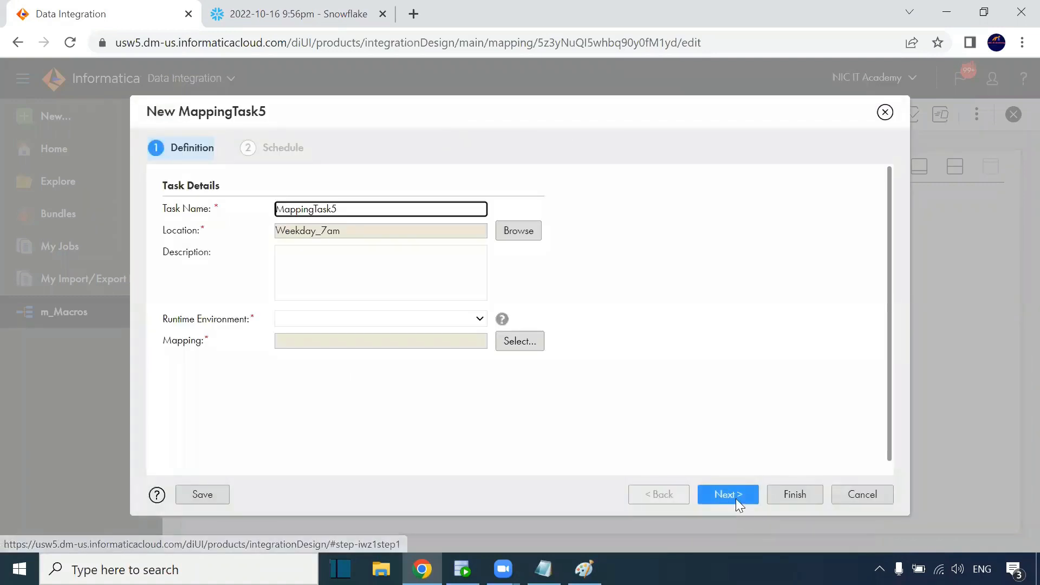
left_click_drag(350, 209, 228, 210)
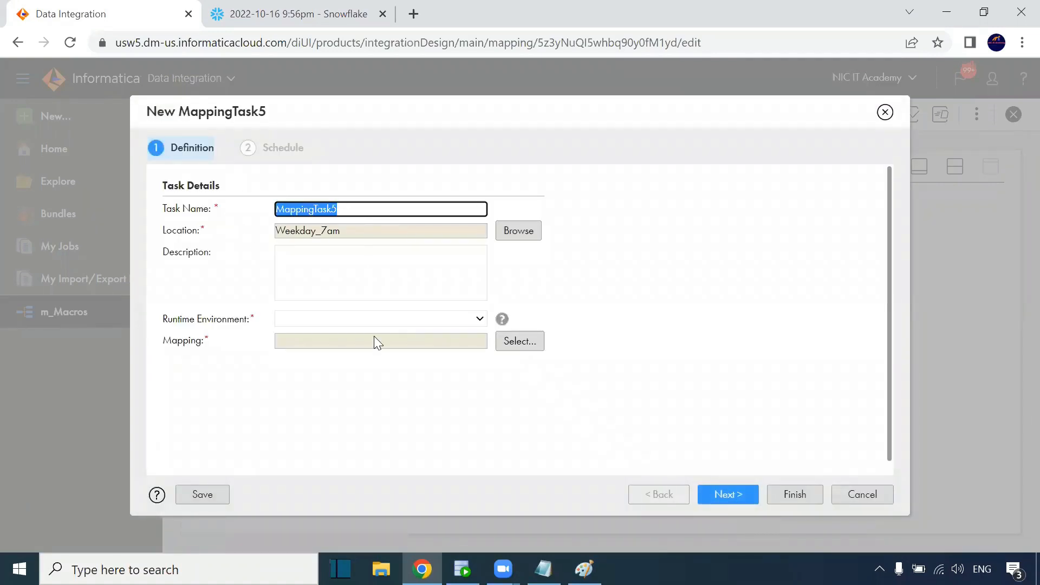
type("mt_")
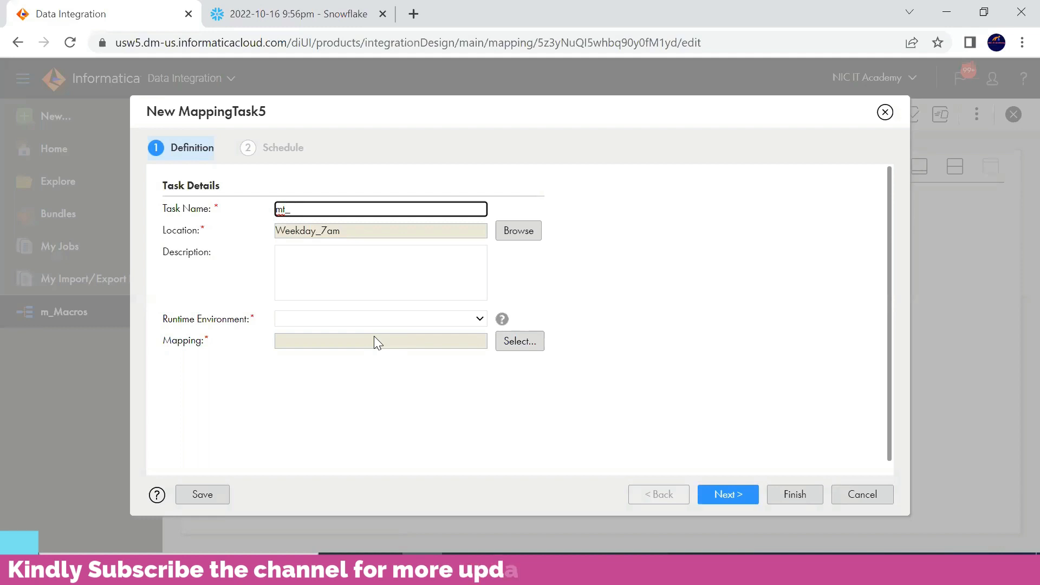
Name the mapping task mt_Expression_macros and set its runtime environment to DESKTOP-MS15842
type("Expression_")
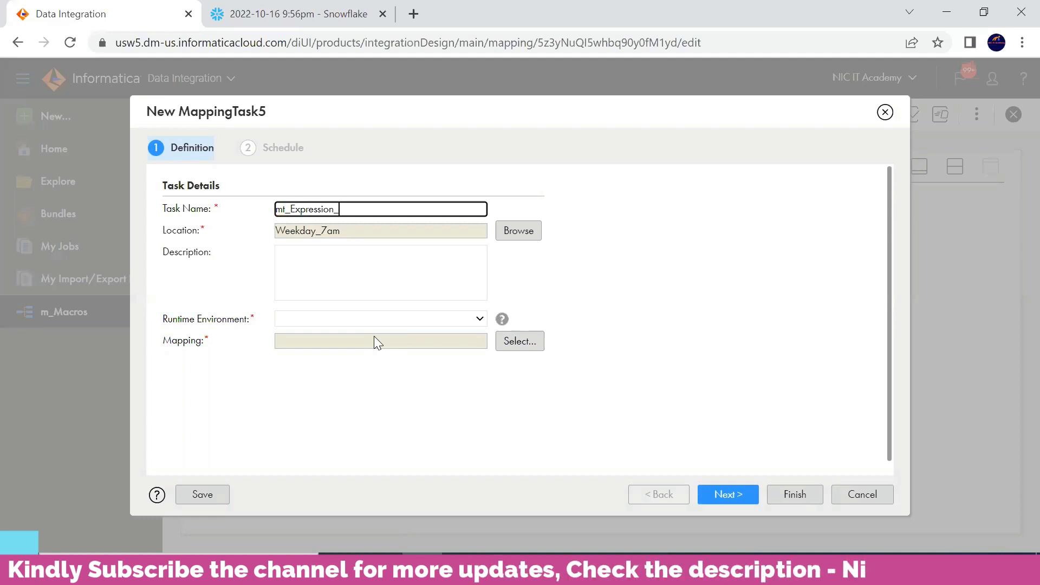
type("macros")
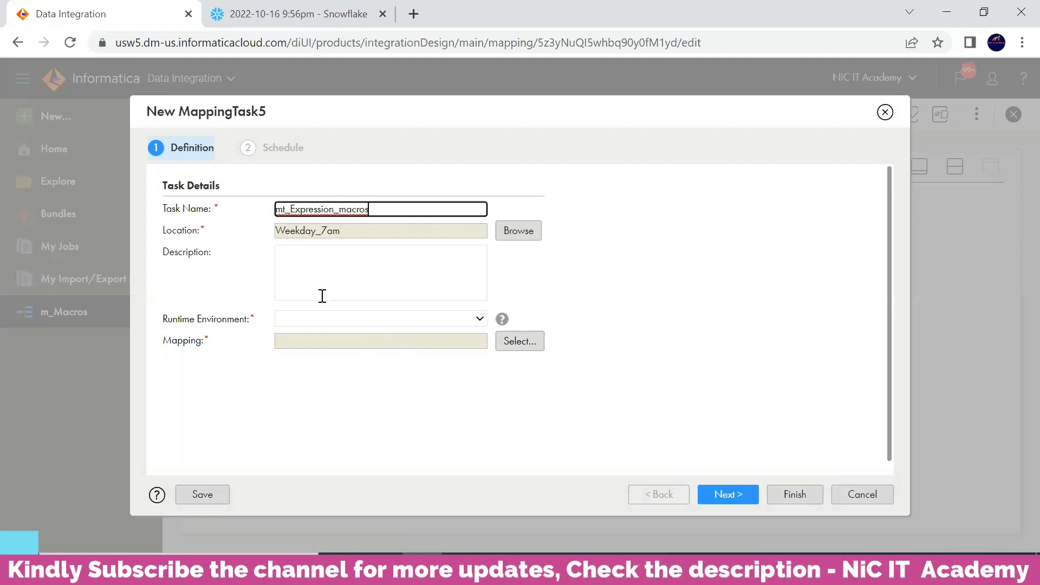
left_click(324, 318)
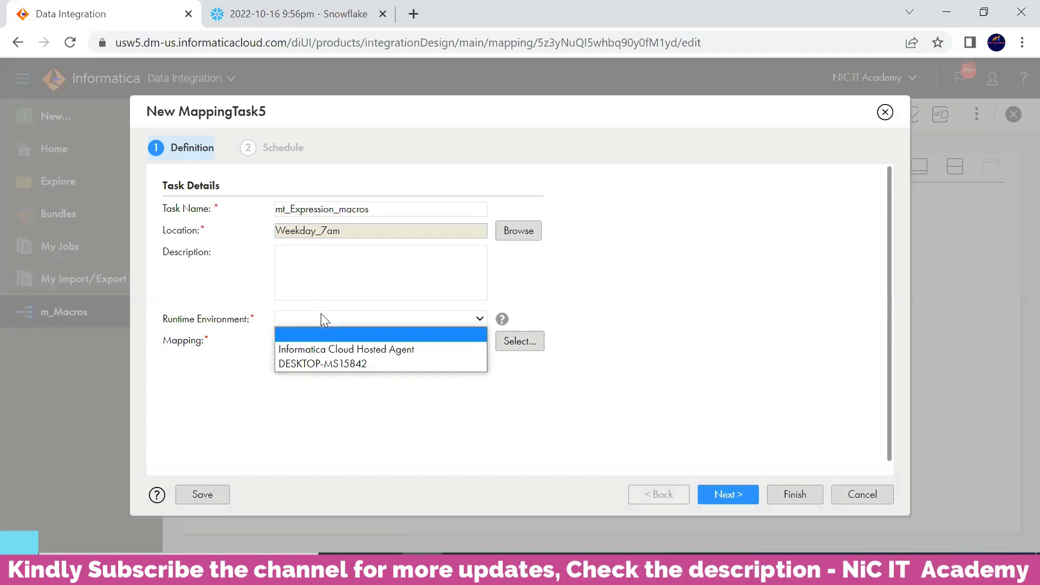
left_click(342, 363)
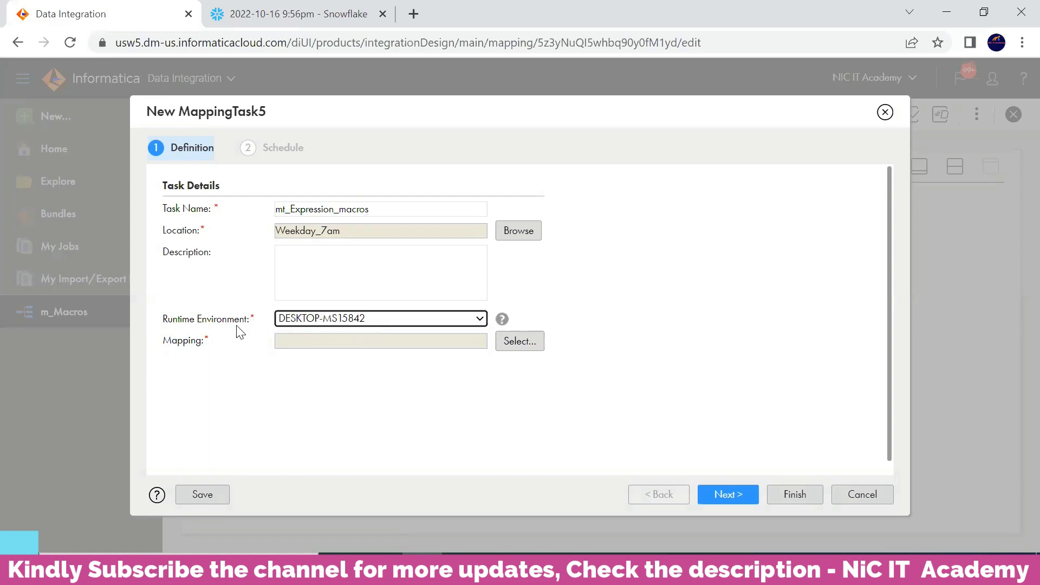
Assign the m_Macros mapping from Weekday_7am to the task and continue to its input parameters
left_click(530, 350)
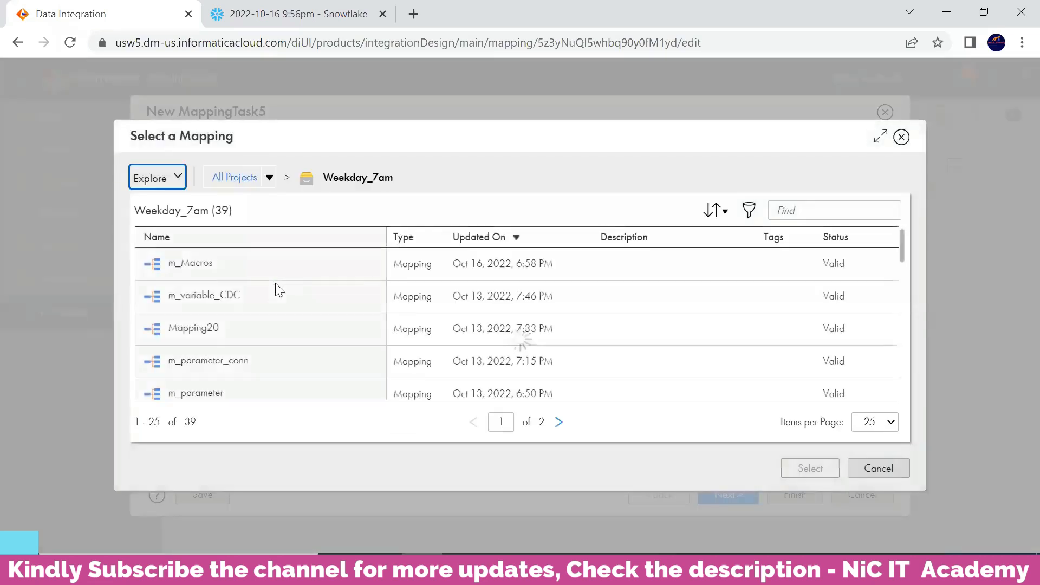
left_click(237, 268)
left_click(835, 469)
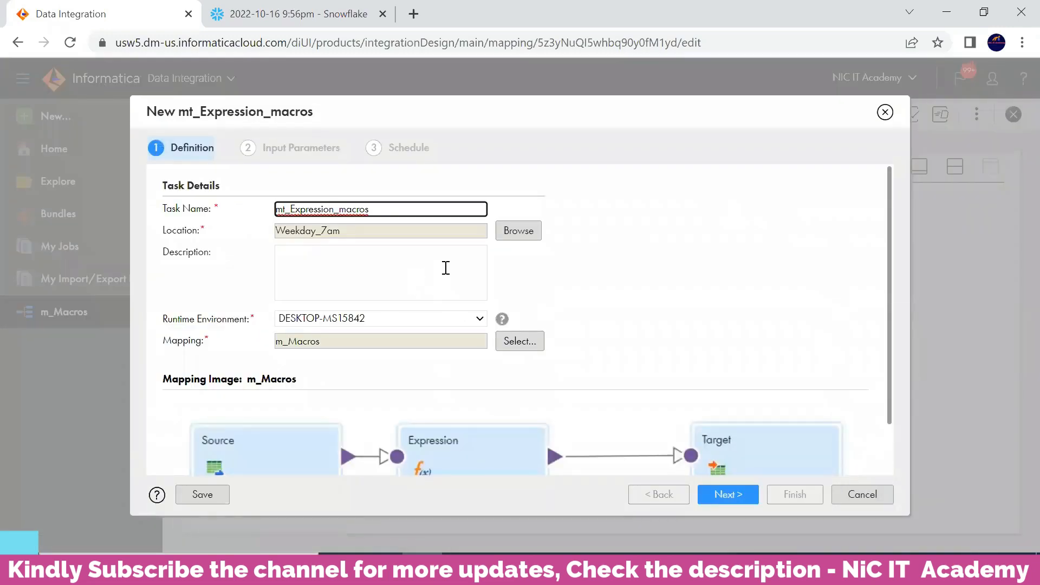
scroll(445, 268, "down", 1)
left_click(729, 496)
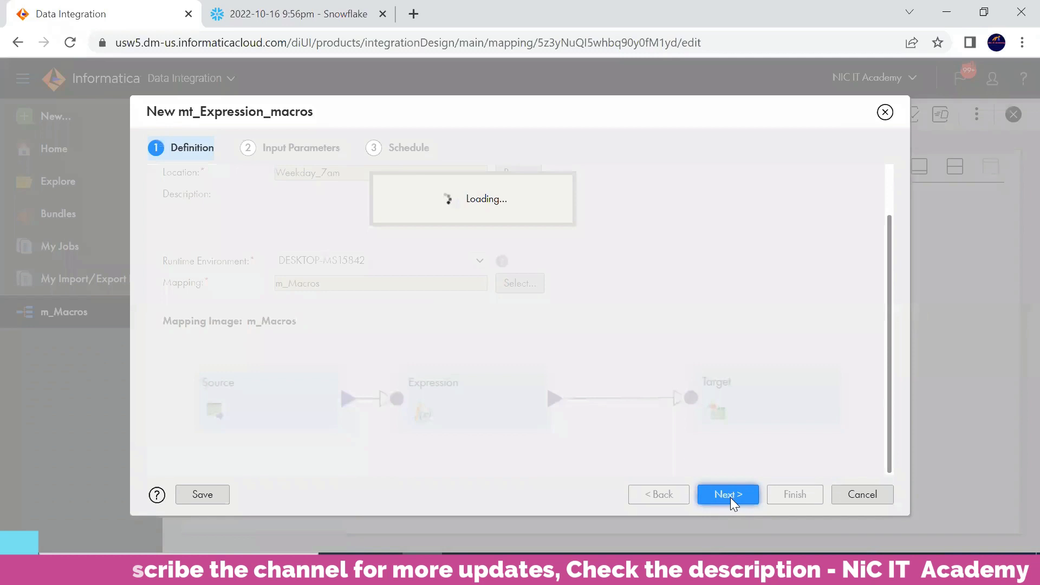
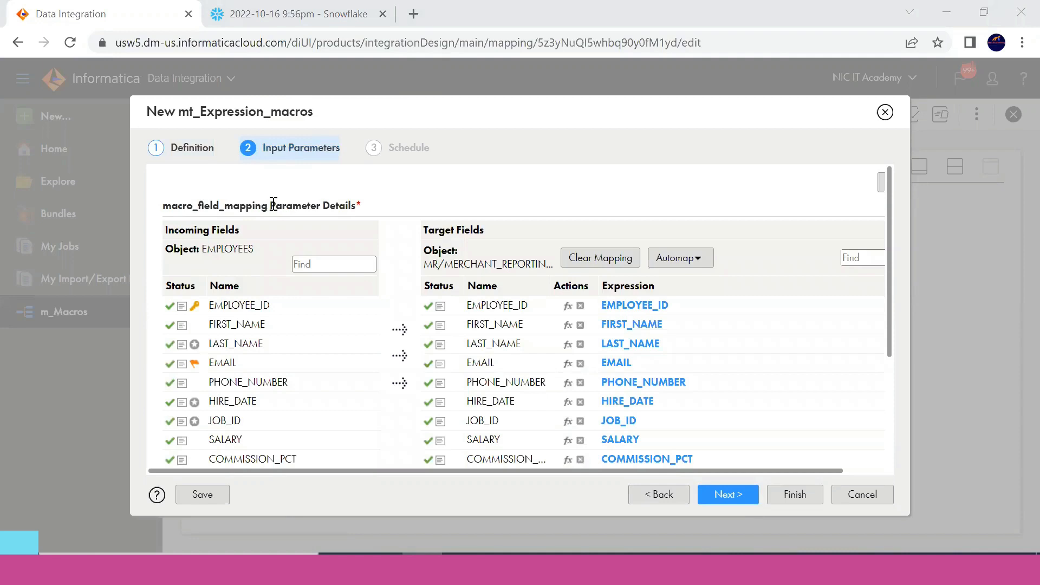
Examine the macro_field_mapping parameter, comparing the incoming fields, including the macro output fields ending in _out, with the mapped target fields
scroll(233, 260, "down", 3)
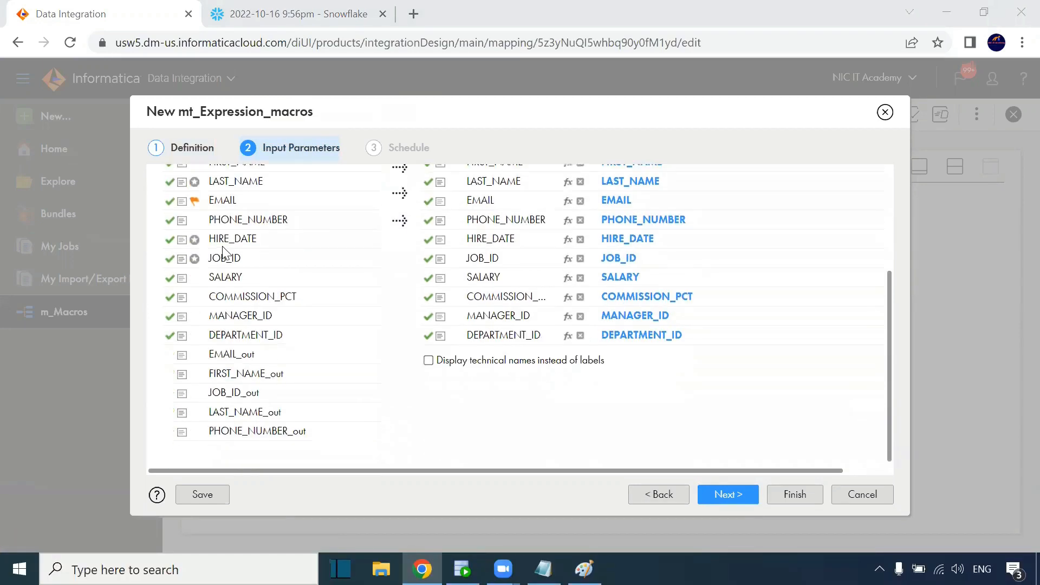
scroll(225, 269, "up", 2)
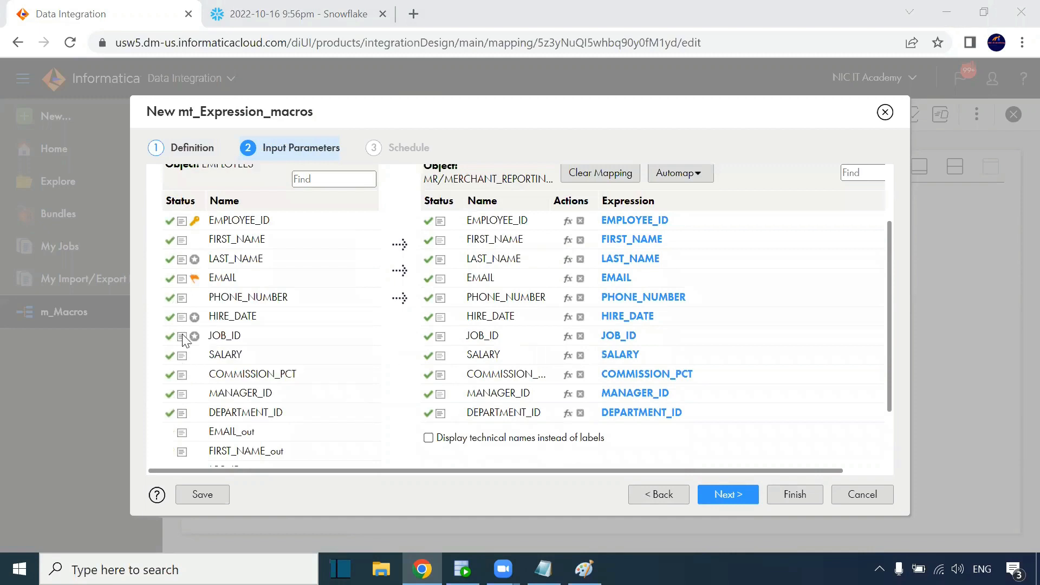
scroll(184, 352, "down", 2)
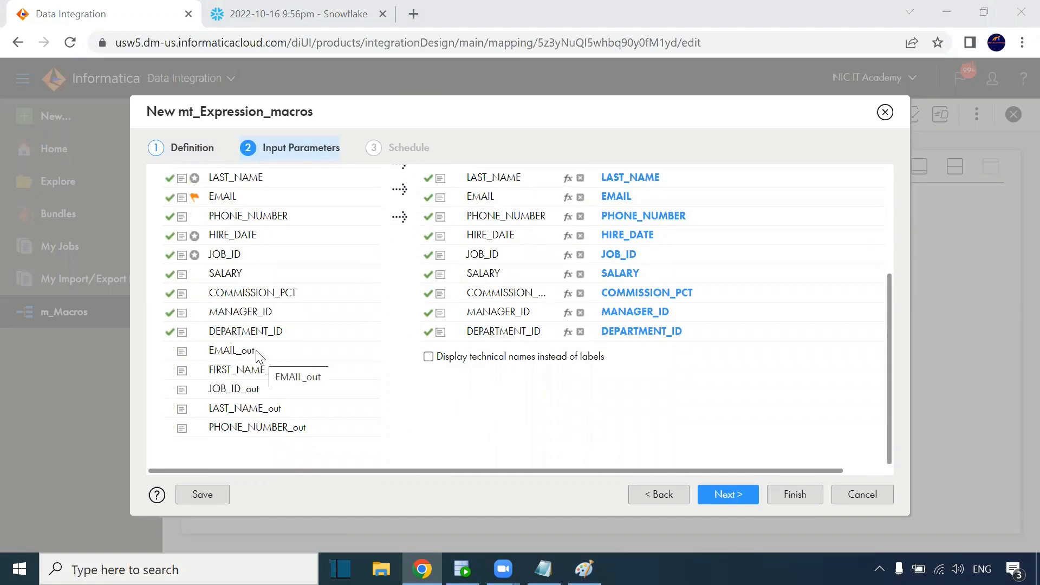
left_click(265, 352)
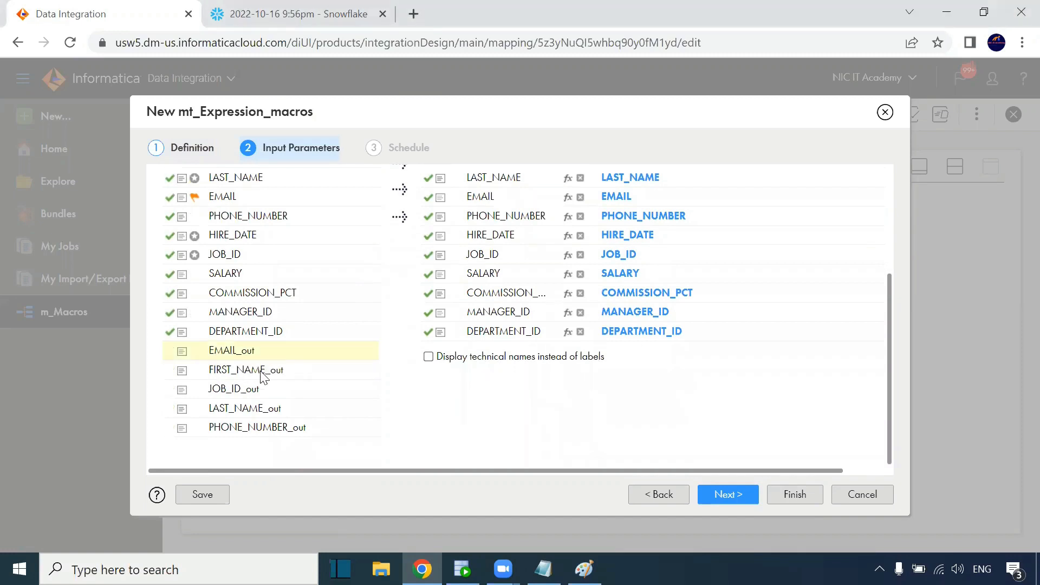
left_click(263, 374)
left_click(270, 407)
left_click(269, 391)
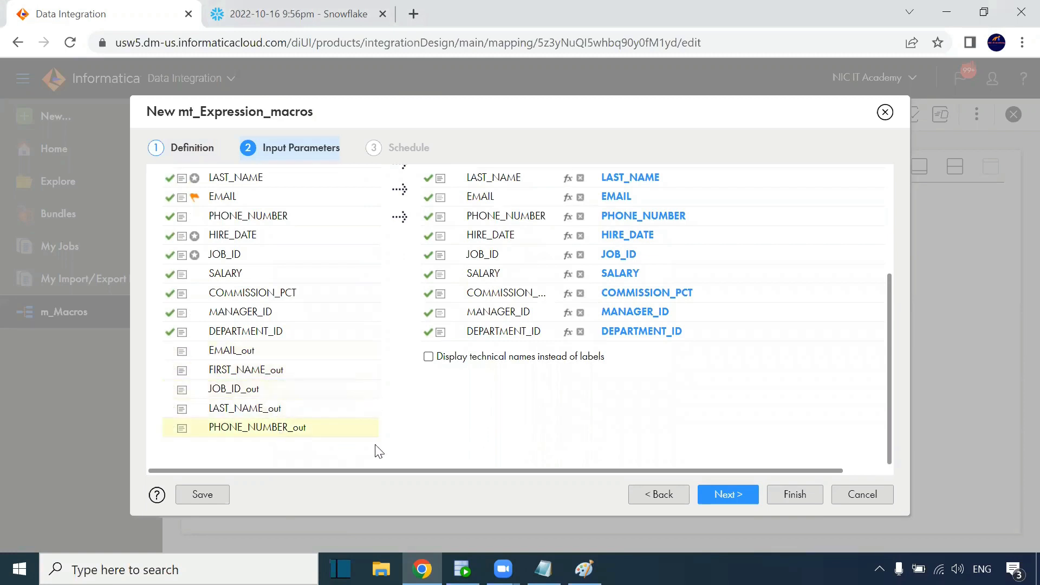
scroll(216, 373, "up", 5)
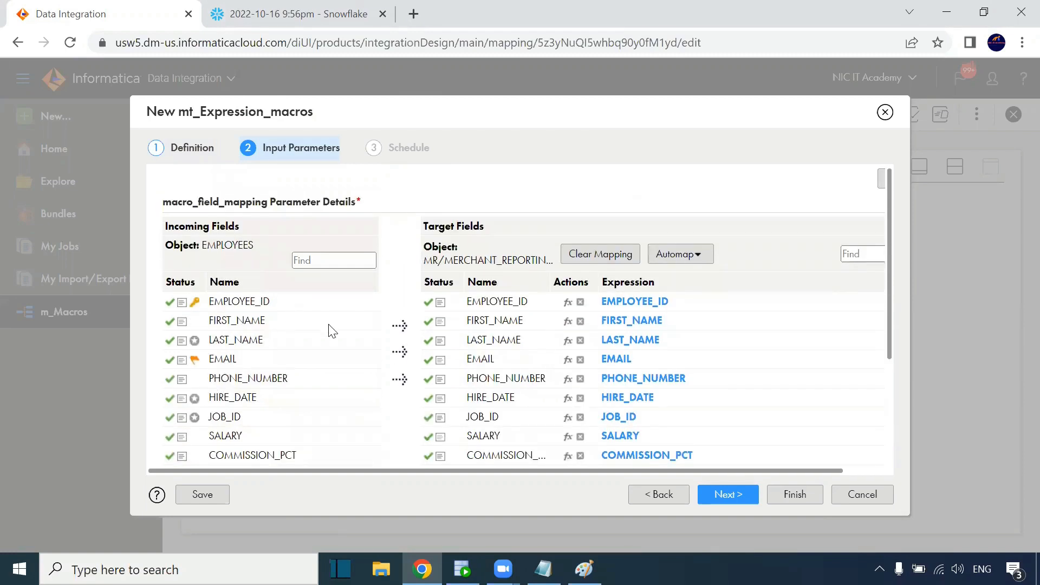
scroll(332, 331, "down", 2)
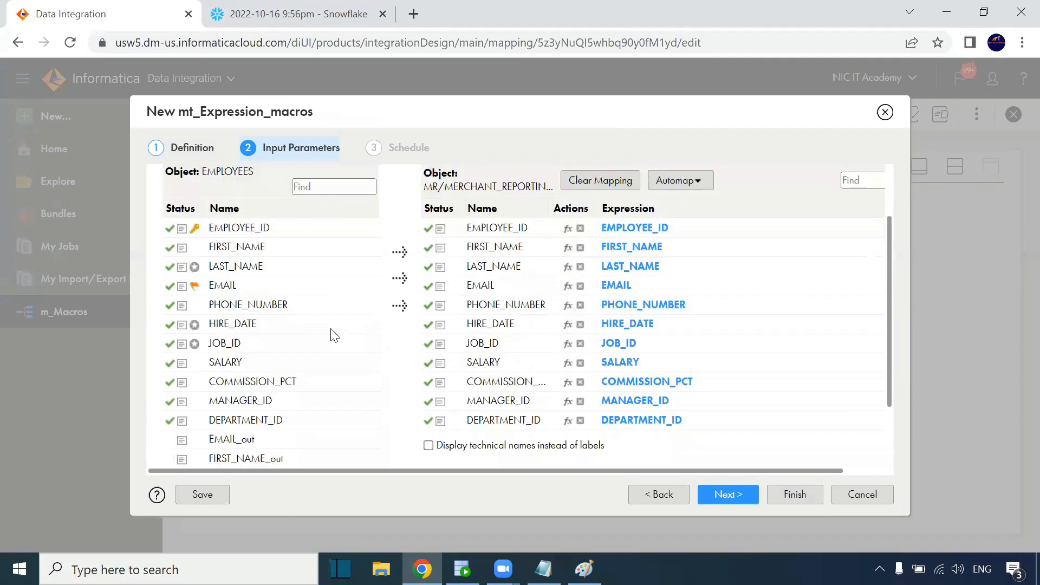
Clear the mapped expressions of the target fields FIRST_NAME, LAST_NAME, EMAIL, PHONE_NUMBER and JOB_ID
left_click(580, 240)
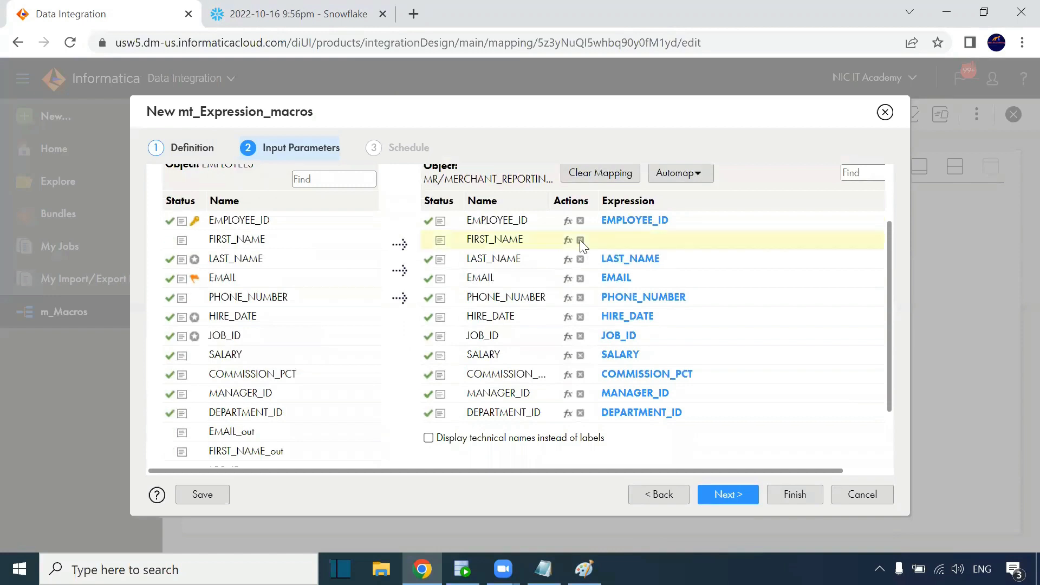
left_click(580, 259)
left_click(580, 277)
left_click(580, 297)
left_click(581, 335)
Map FIRST_NAME_out, LAST_NAME_out, EMAIL_out, JOB_ID_out and PHONE_NUMBER_out to their corresponding target fields and check the field mapping
scroll(320, 344, "down", 3)
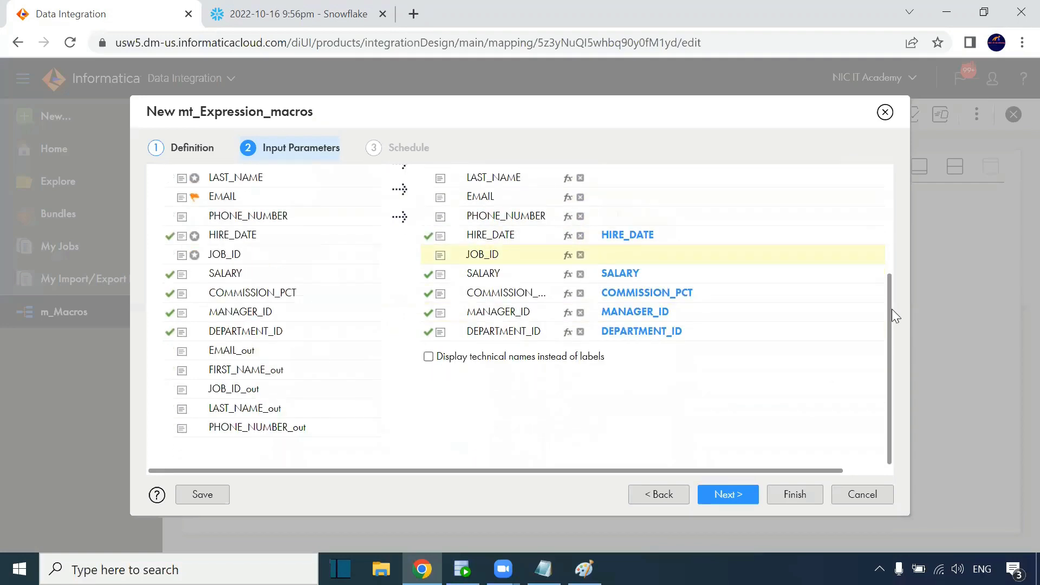
left_click_drag(889, 299, 889, 282)
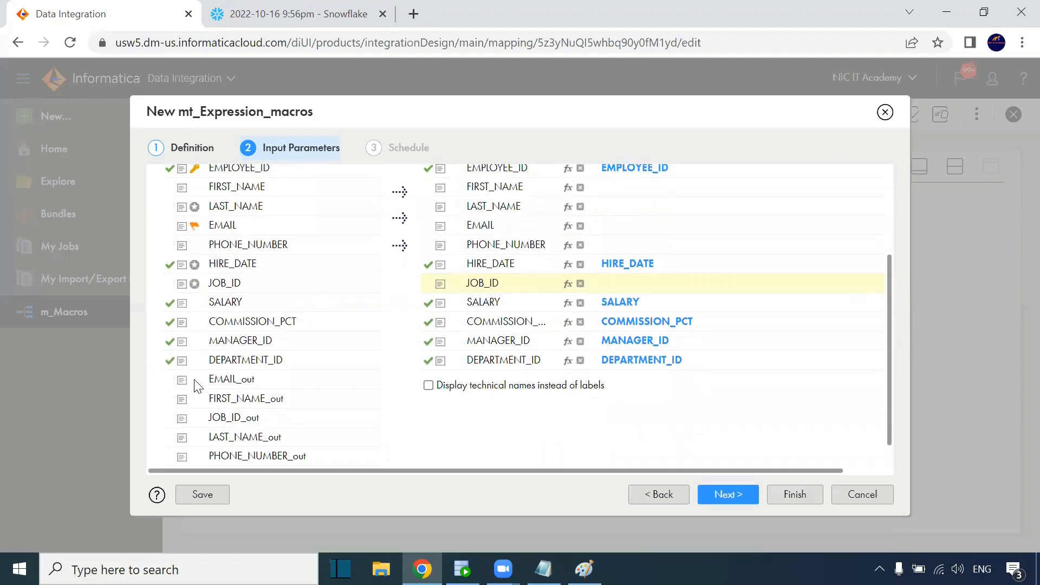
left_click_drag(254, 400, 625, 190)
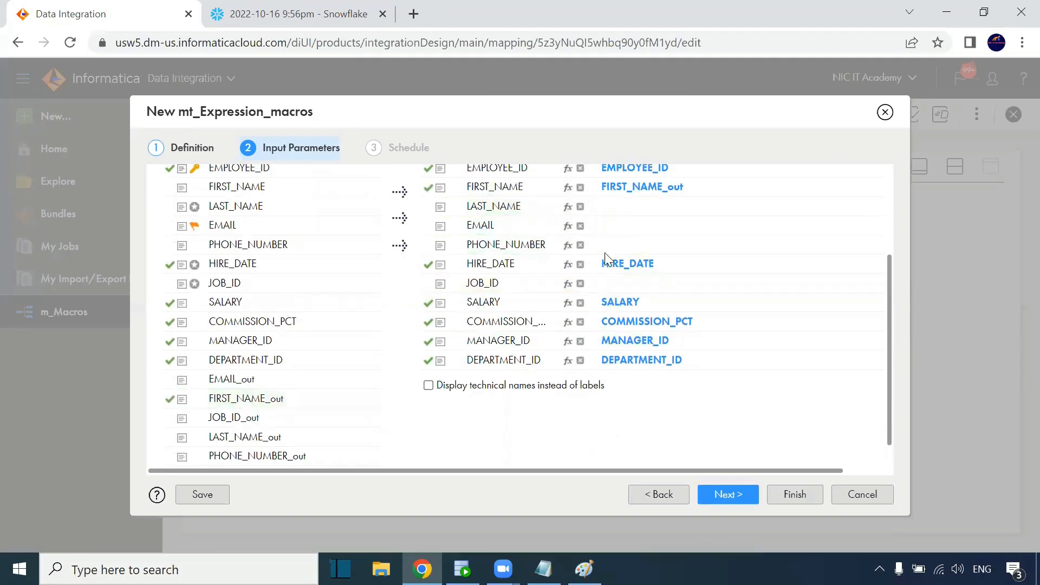
left_click_drag(241, 443, 612, 209)
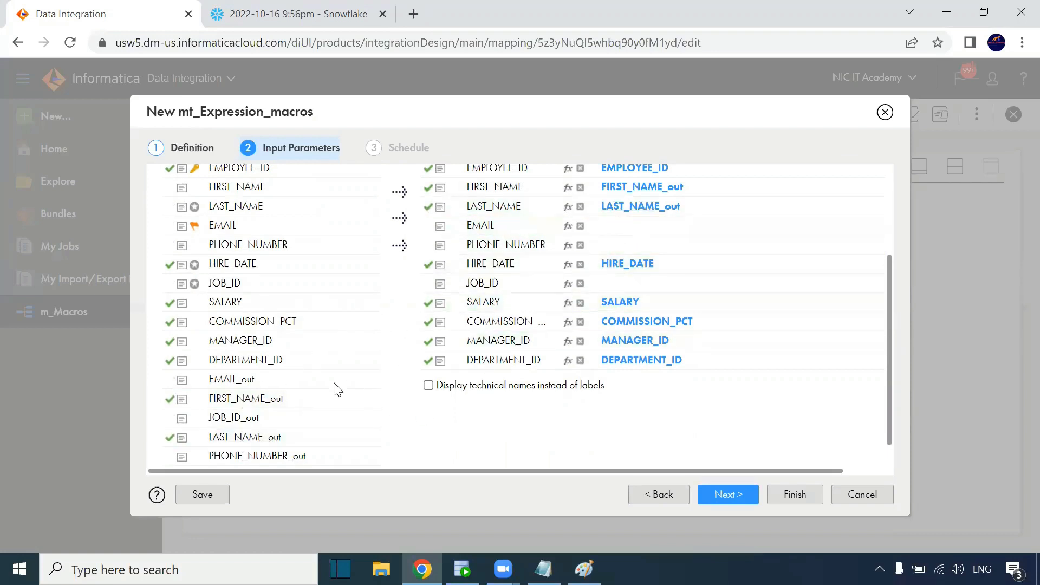
left_click_drag(233, 382, 621, 252)
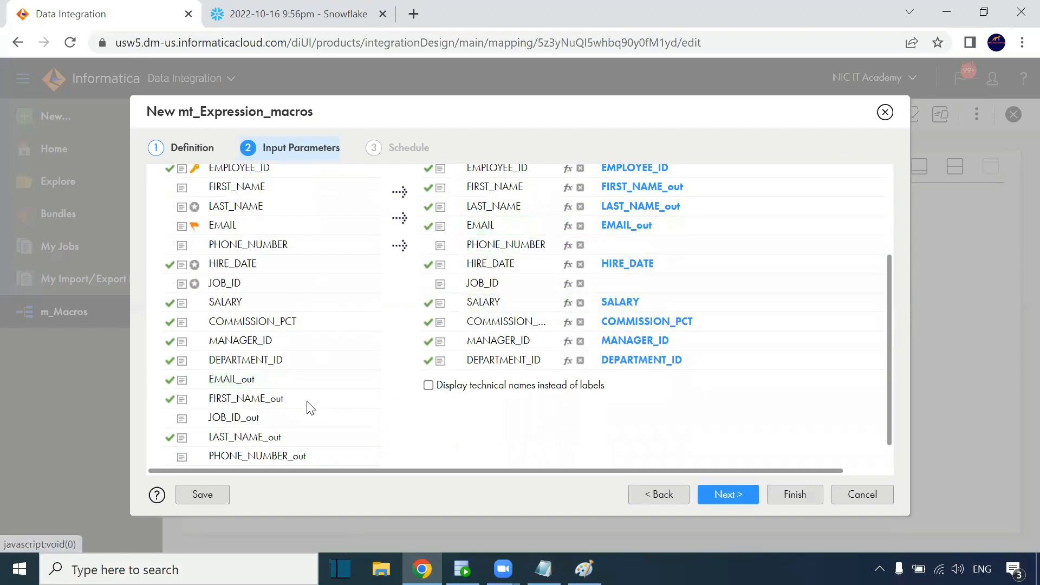
left_click_drag(238, 423, 644, 285)
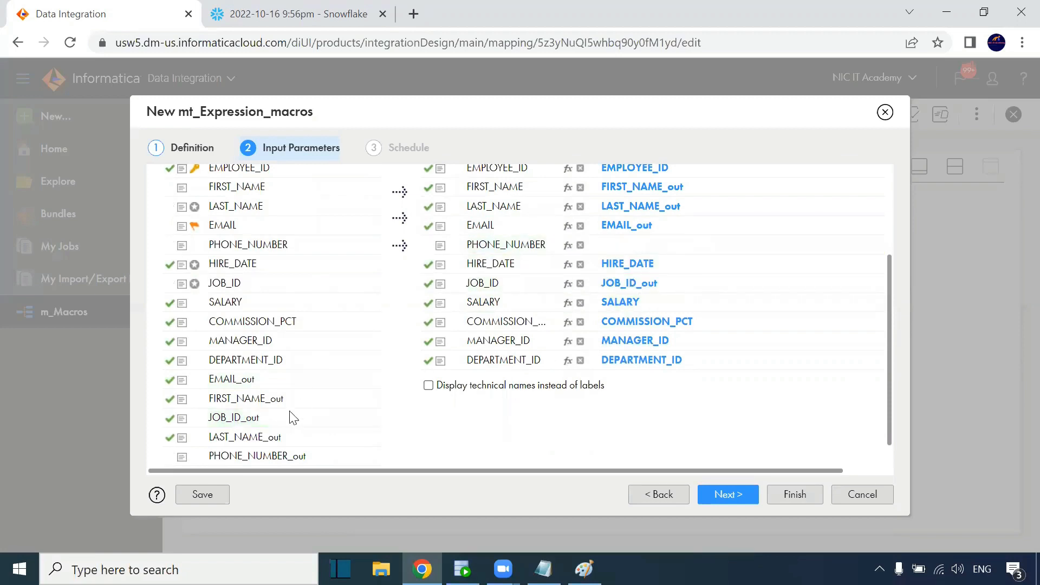
scroll(285, 433, "down", 1)
left_click_drag(271, 434, 666, 223)
scroll(659, 300, "up", 6)
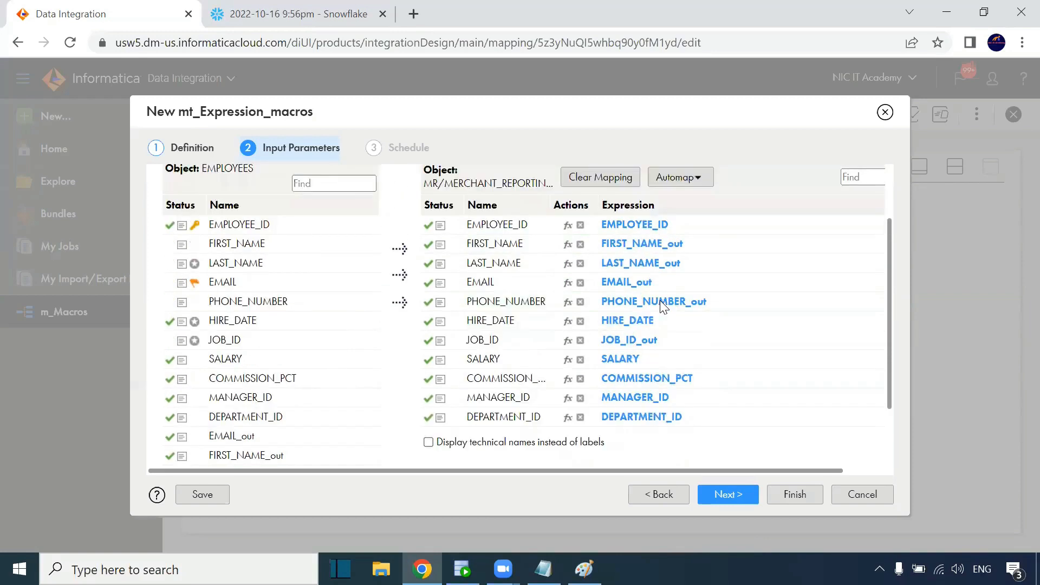
scroll(530, 297, "down", 6)
scroll(333, 288, "up", 3)
scroll(333, 288, "up", 1)
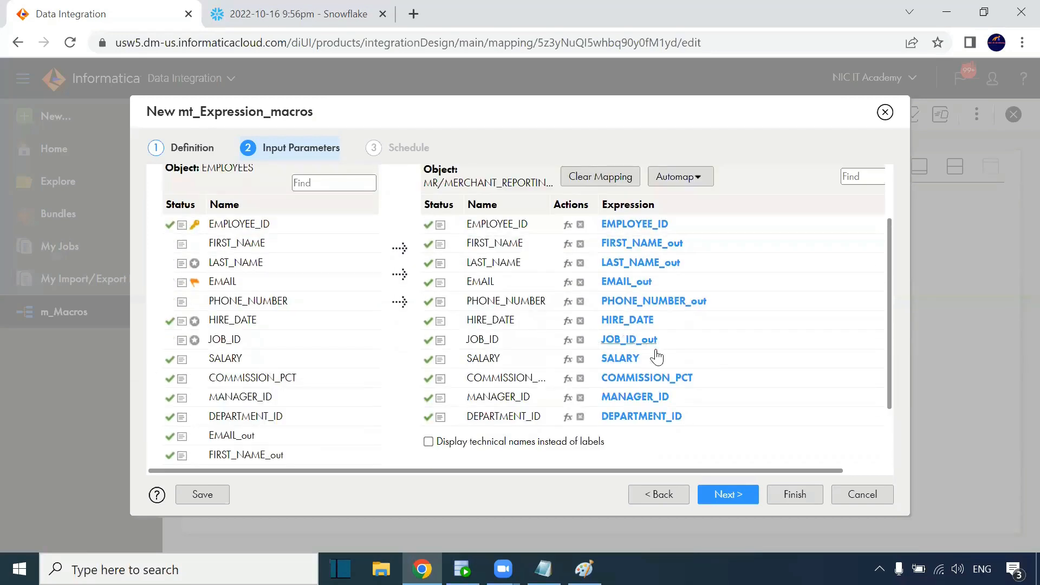
scroll(657, 294, "down", 3)
Keep the default schedule and notification options, finish creating the mapping task, and review its details
left_click(718, 492)
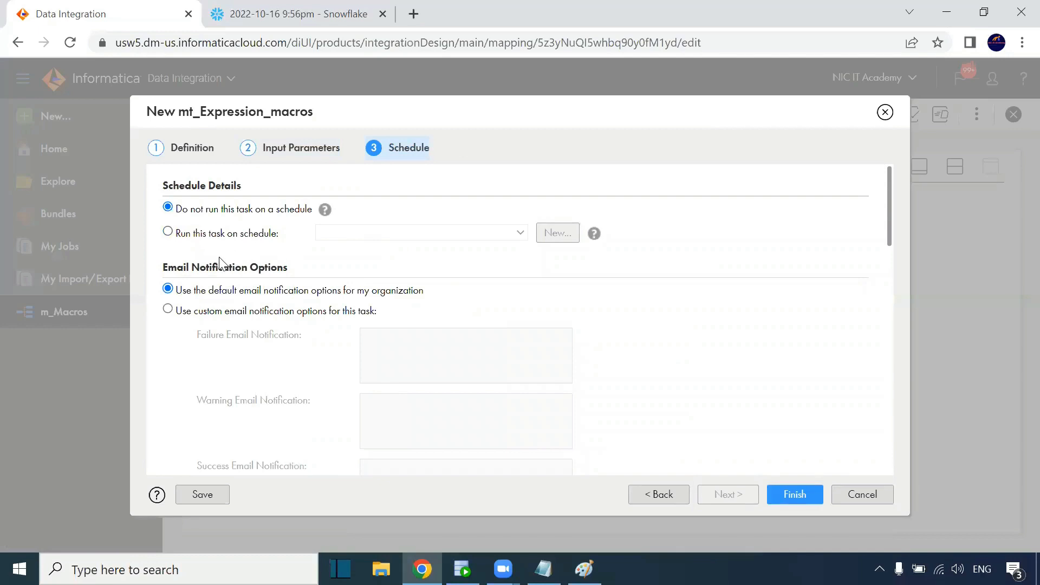
scroll(220, 264, "down", 7)
scroll(382, 331, "down", 4)
left_click(790, 501)
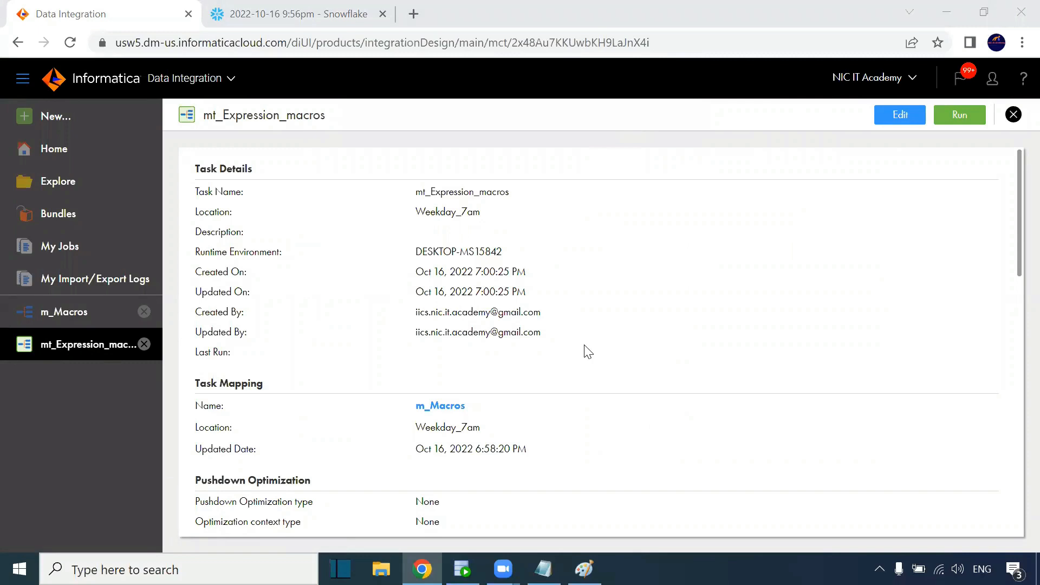
scroll(578, 357, "down", 10)
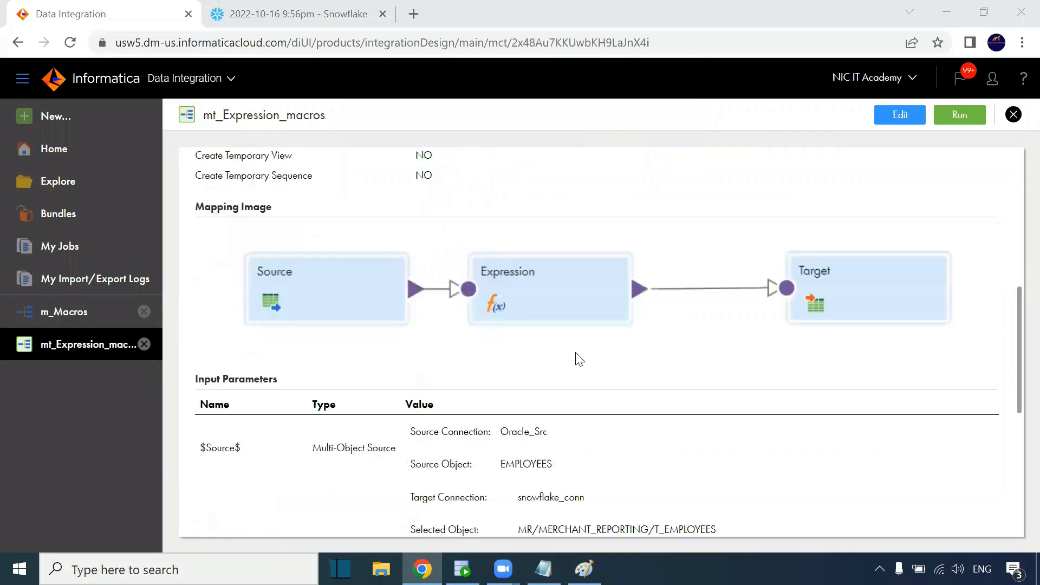
scroll(650, 376, "up", 10)
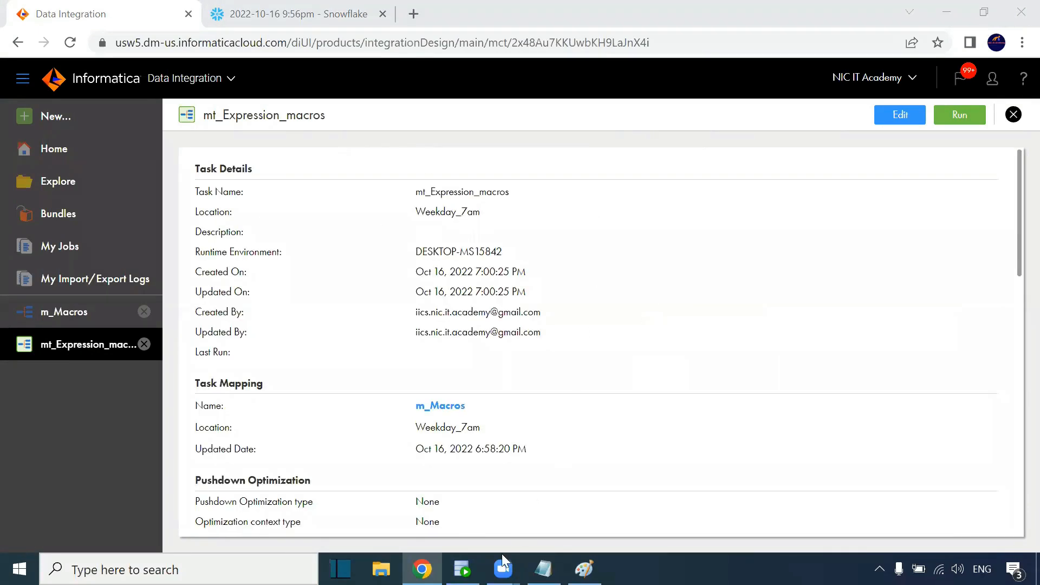
Switch to Oracle SQL Developer, run select * from employees; and inspect the FIRST_NAME values in the first two rows
left_click(462, 569)
key("ctrl+Return")
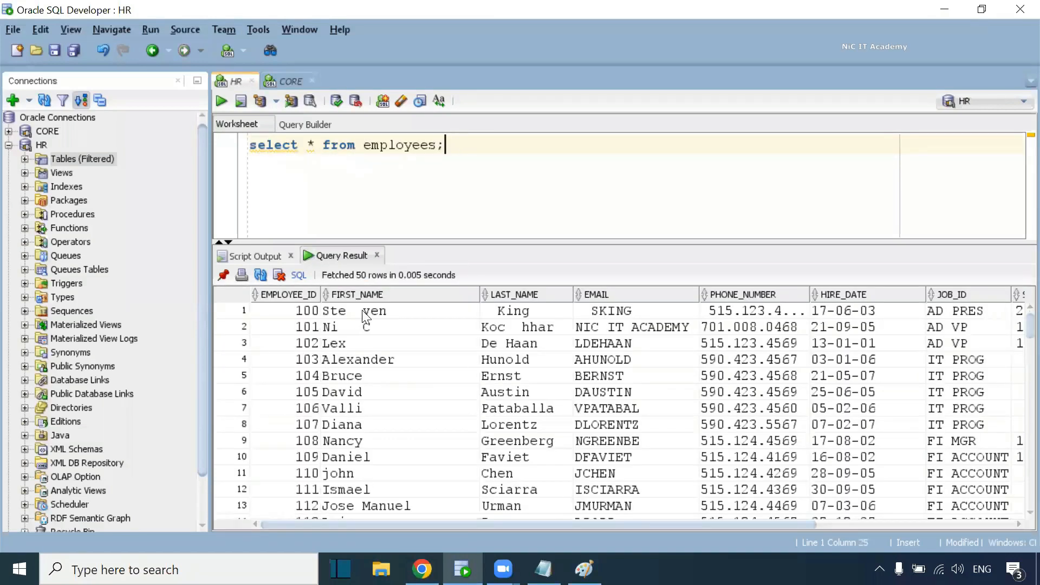
left_click(349, 326)
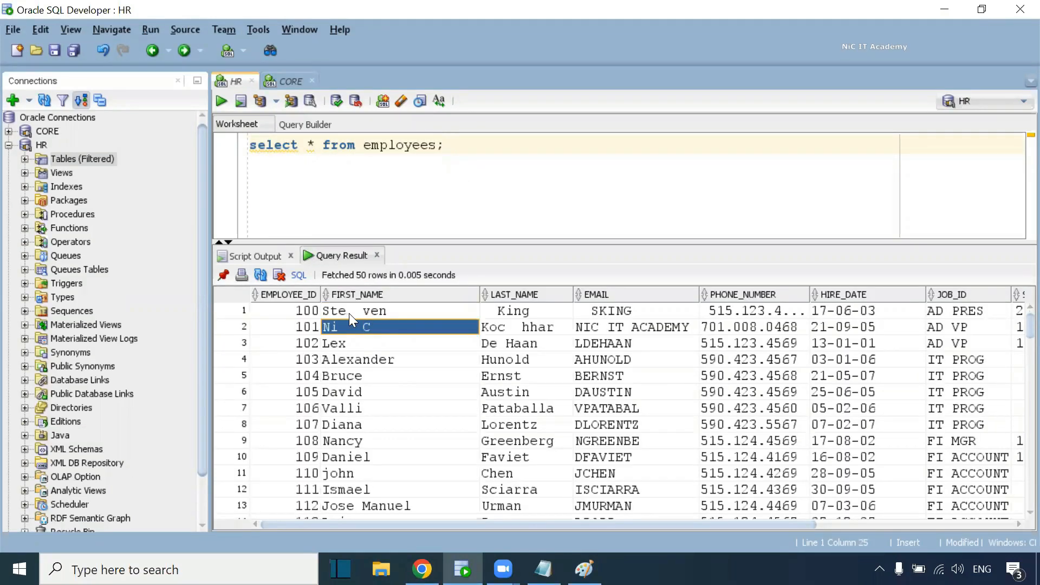
double_click(327, 311)
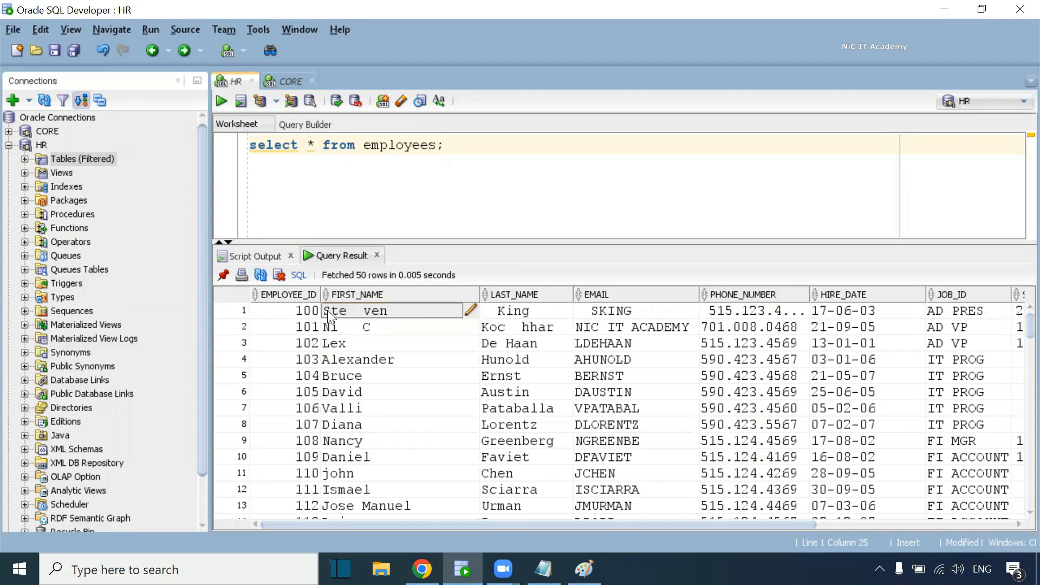
Open the data of HR's EMPLOYEES table and add leading spaces to the FIRST_NAME value in the first row
left_click(25, 159)
left_click(73, 200)
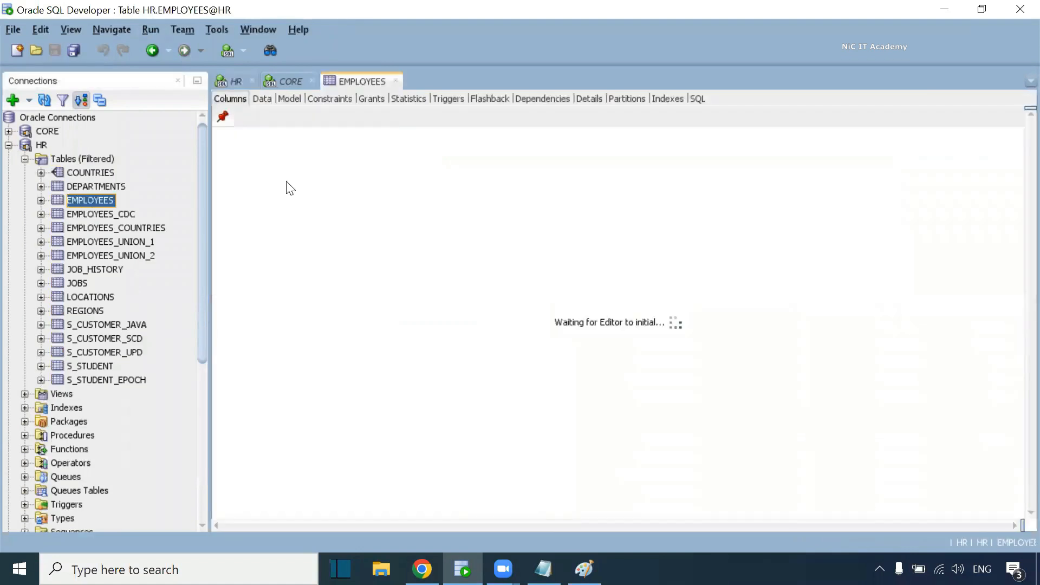
left_click(263, 103)
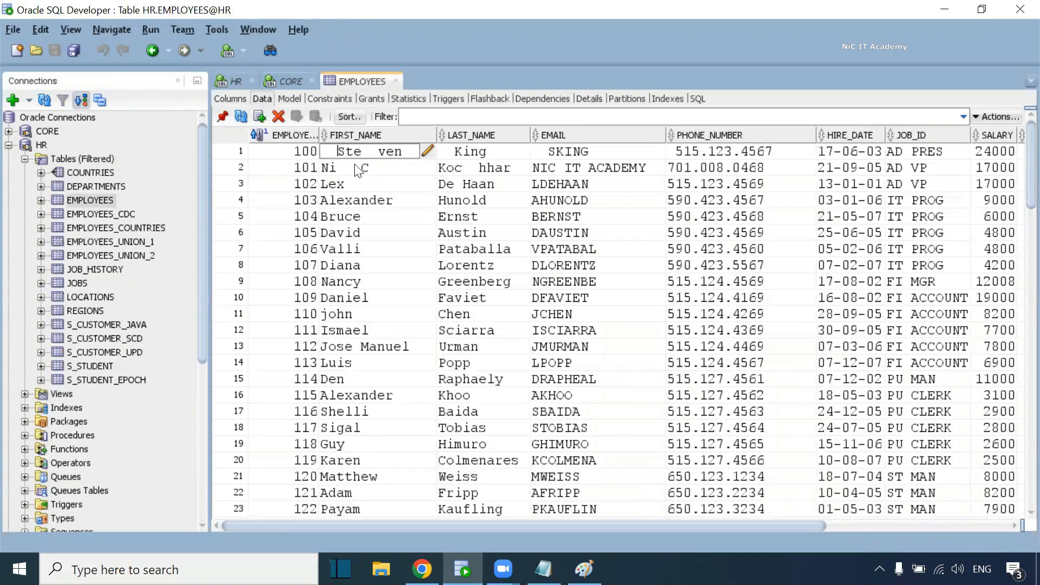
double_click(365, 151)
left_click(408, 151)
left_click_drag(405, 148, 425, 152)
Examine the FIRST_NAME values for spaces, highlighting the space inside the two-word name in row 13
left_click_drag(355, 282, 364, 156)
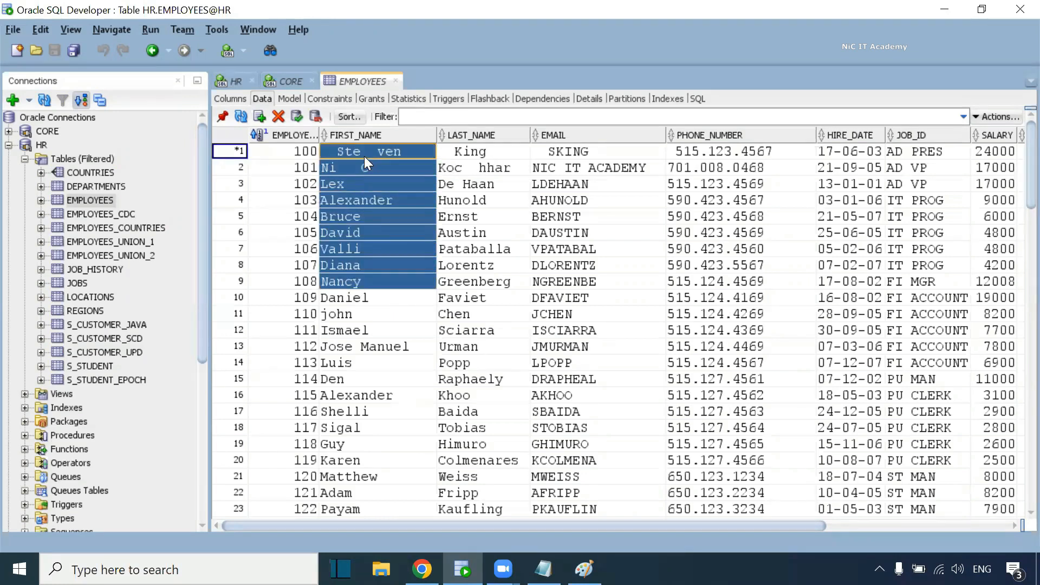
left_click(355, 346)
left_click(355, 346)
key("shift+Right")
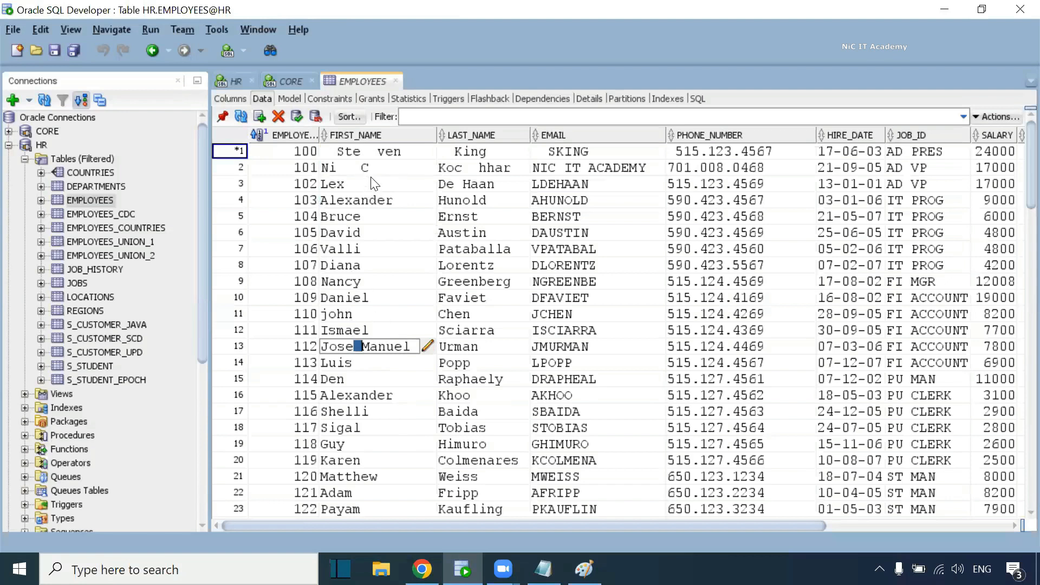
Insert extra spaces after NIC in the EMAIL value of row 2 in the EMPLOYEES table
key("Escape")
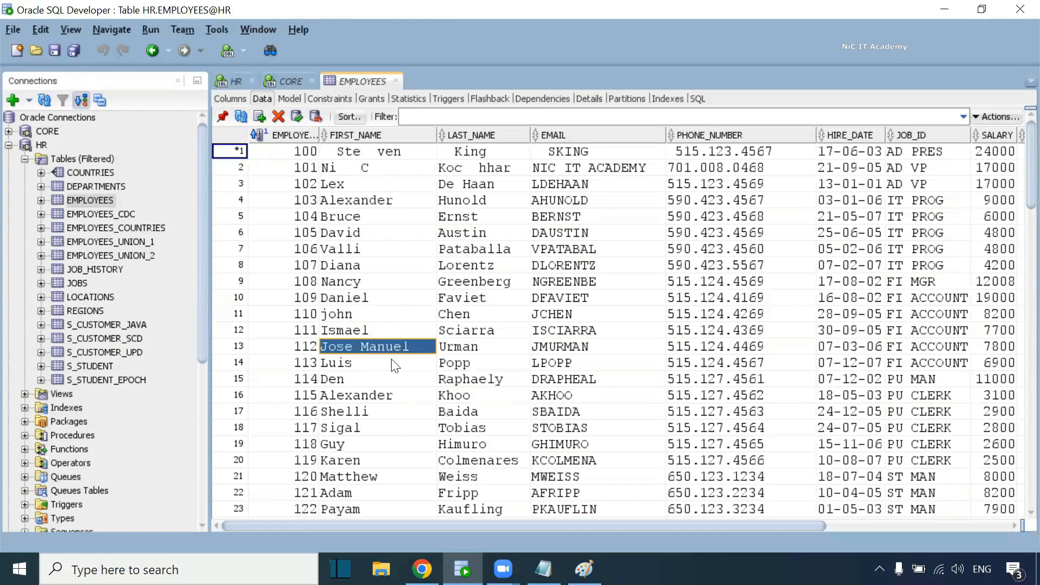
left_click(456, 350)
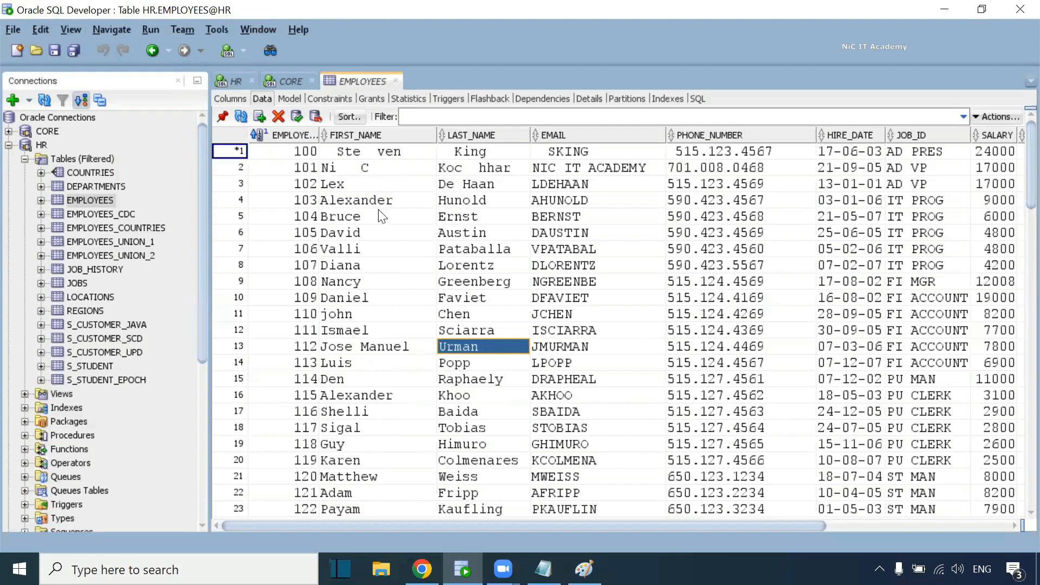
left_click(366, 153)
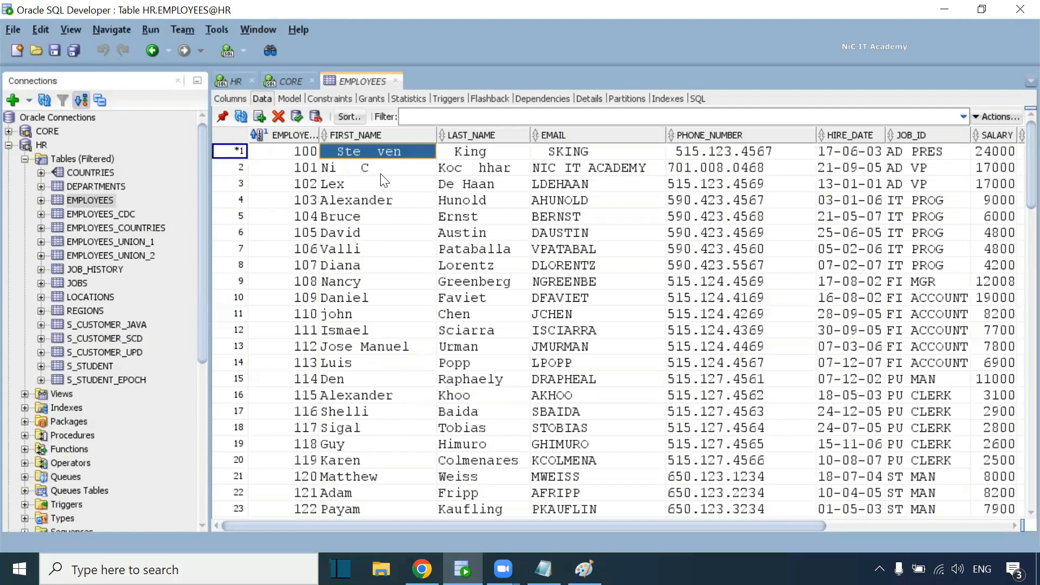
left_click(572, 172)
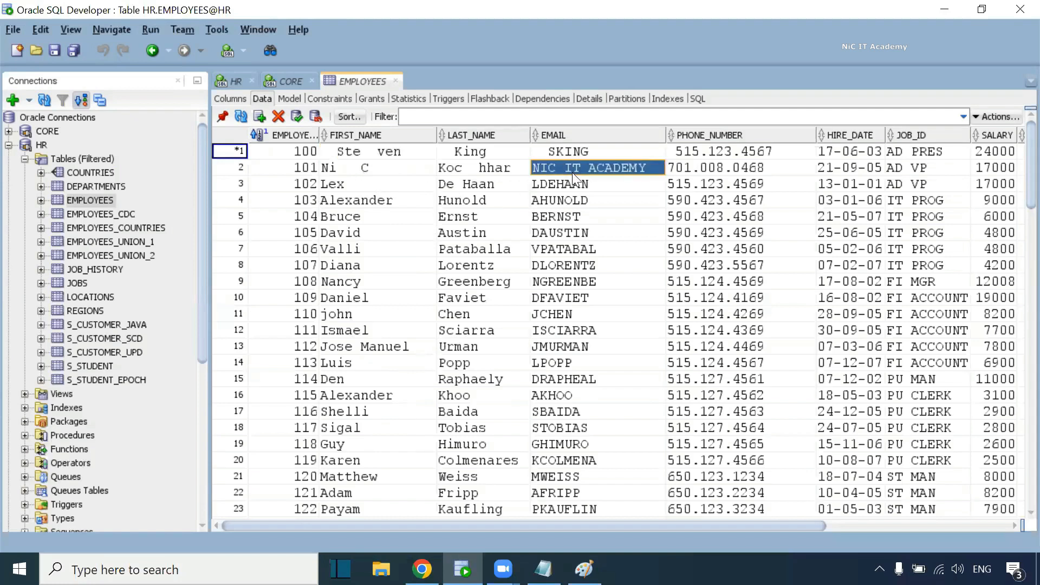
left_click(639, 166)
left_click(657, 168)
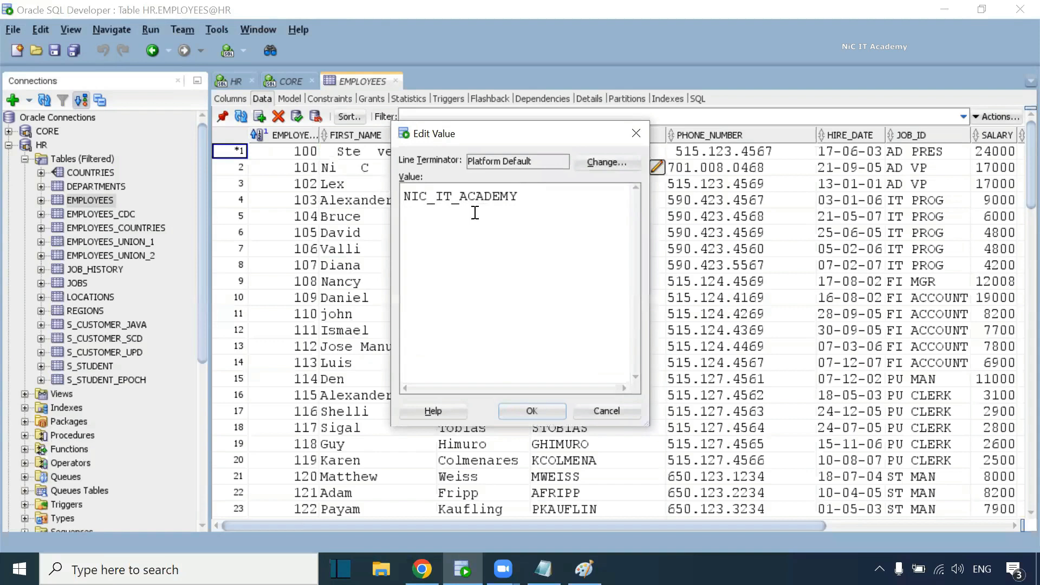
left_click(428, 200)
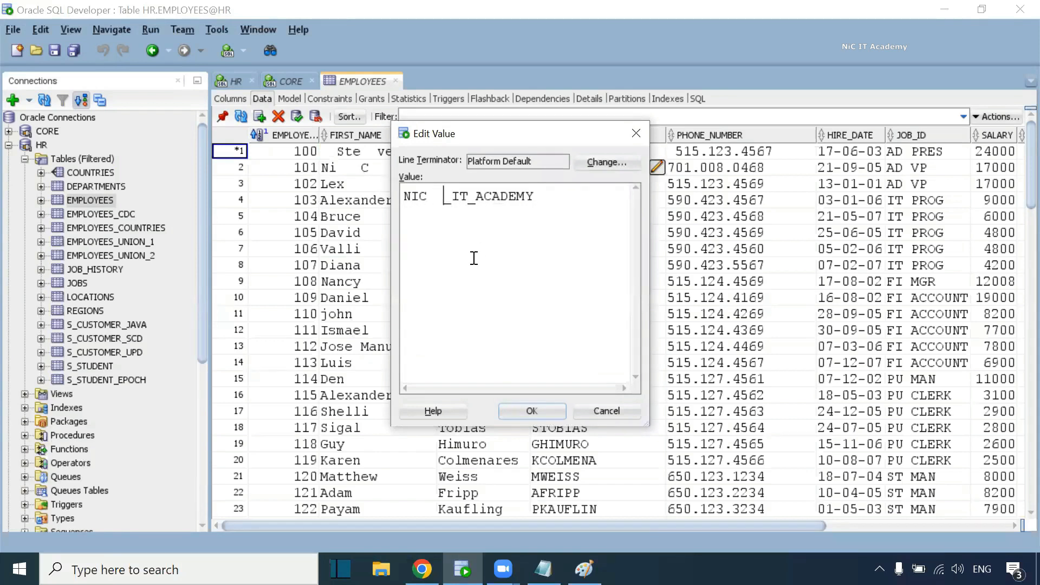
left_click(523, 413)
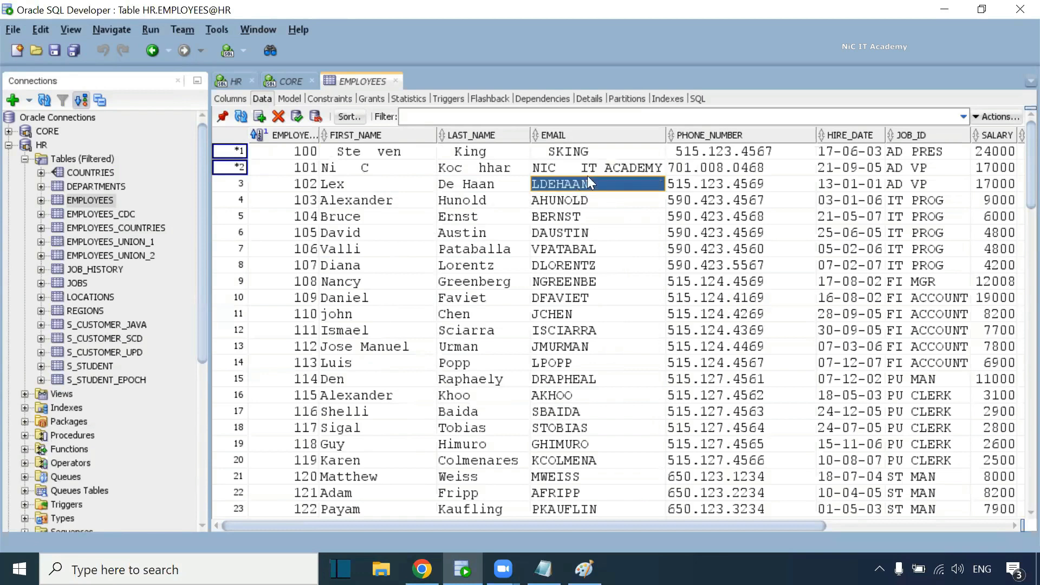
Look over the JOB_ID values and commit the edits to the EMPLOYEES table
left_click(685, 155)
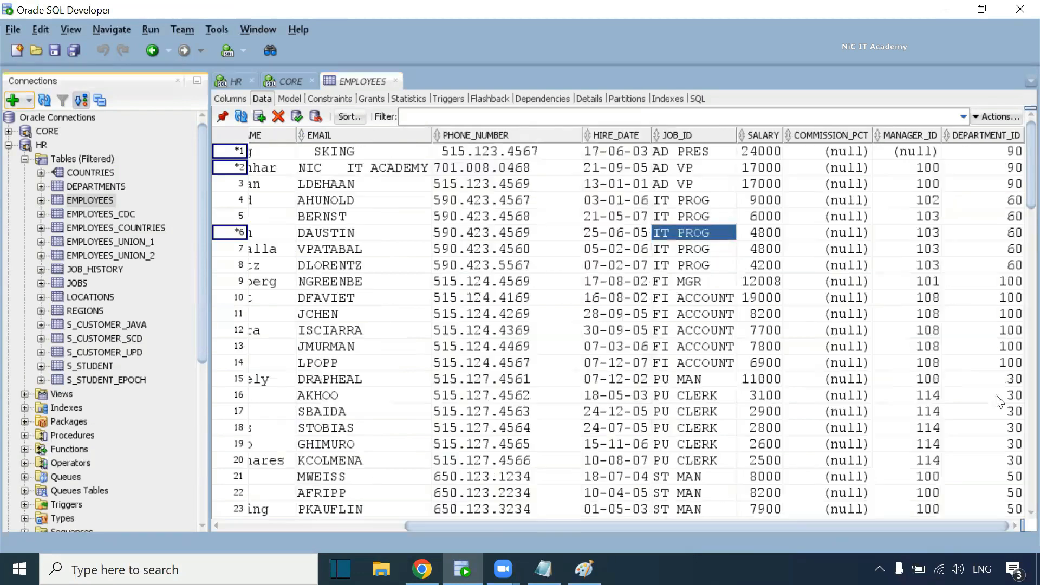
left_click_drag(703, 183, 650, 371)
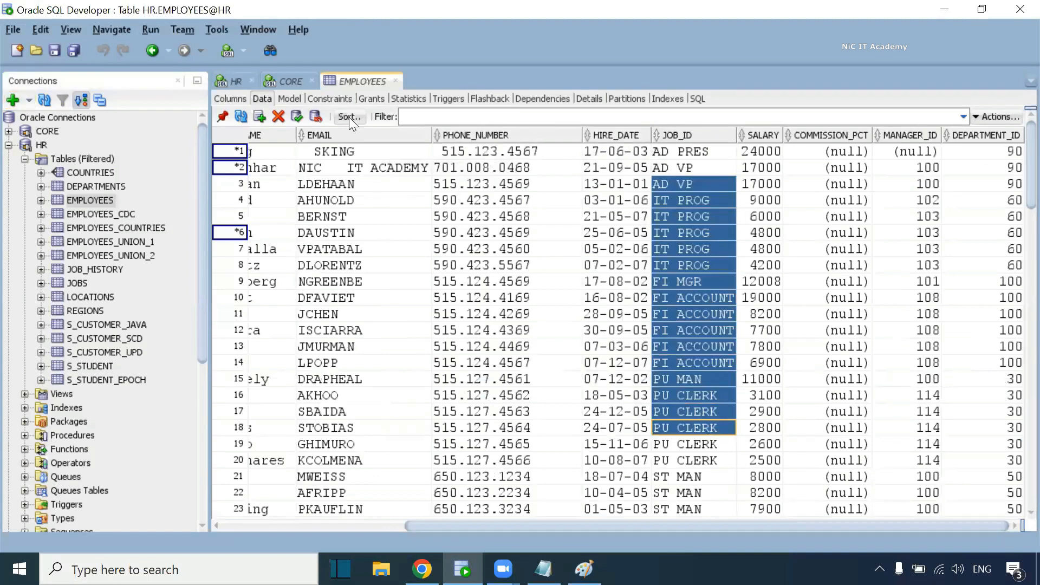
left_click(297, 112)
left_click(1007, 402)
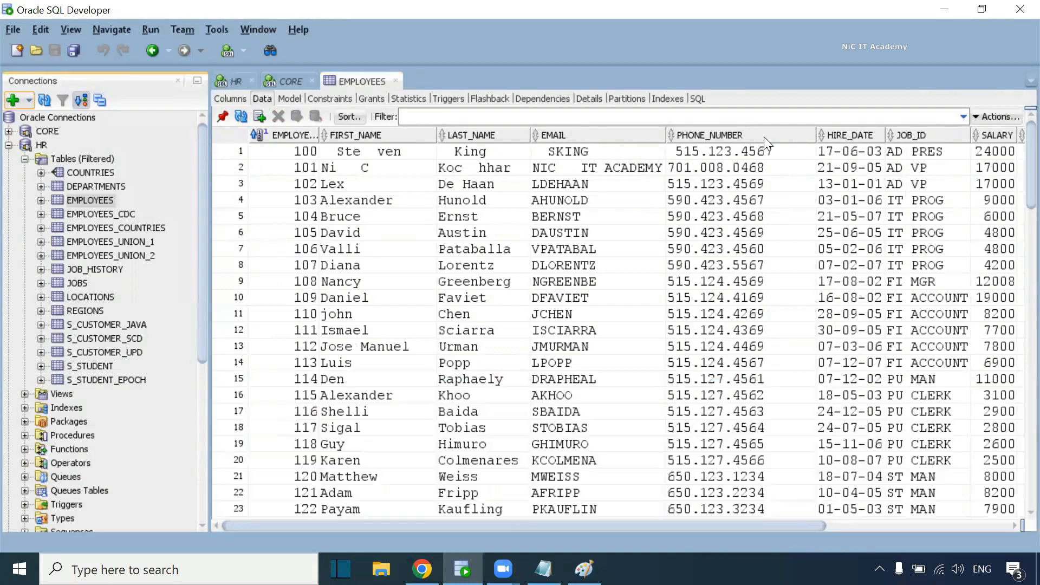
Review the committed FIRST_NAME and LAST_NAME source values for extra spaces
left_click_drag(470, 151, 465, 428)
left_click_drag(349, 153, 344, 394)
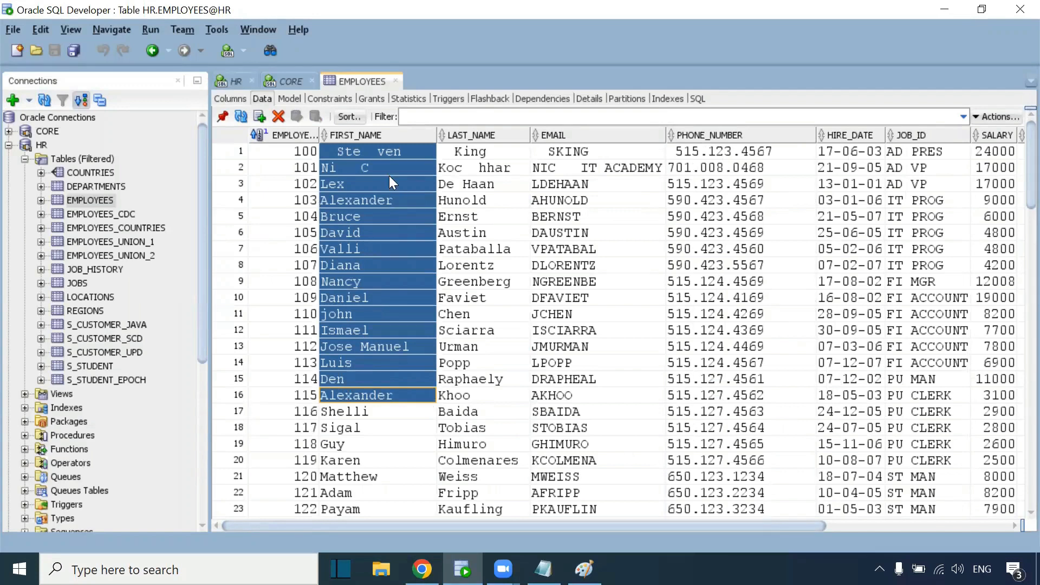
left_click_drag(466, 155, 470, 363)
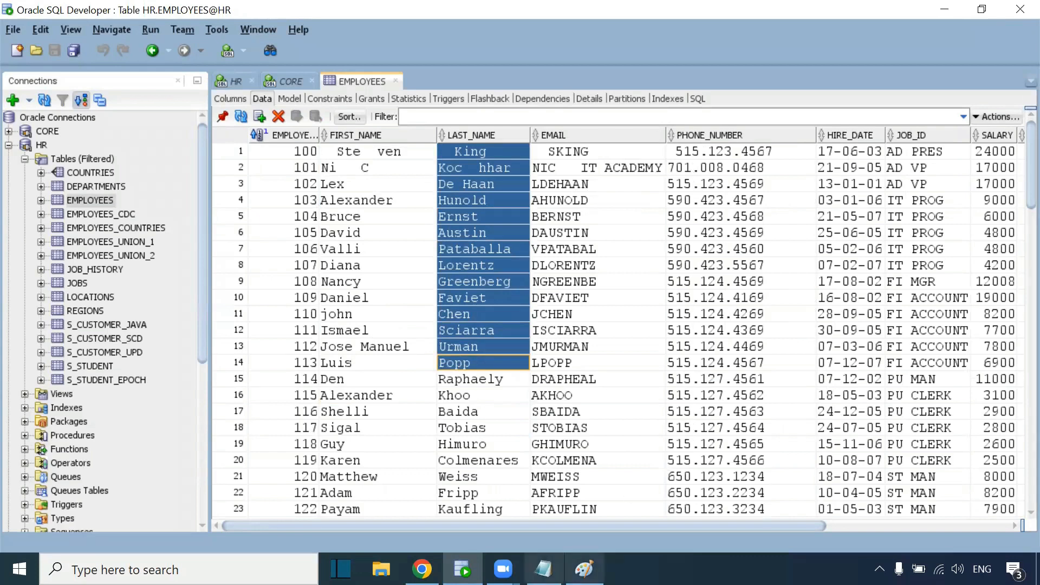
Switch to Informatica Data Integration, run the mt_Expression_macros mapping task, and open its job to monitor the status
left_click(422, 569)
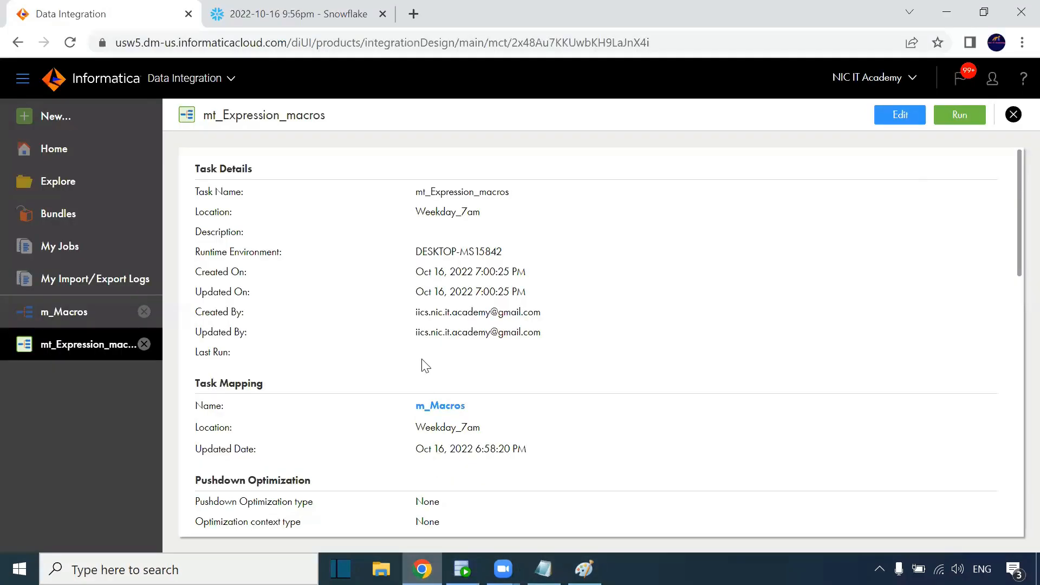
left_click(971, 116)
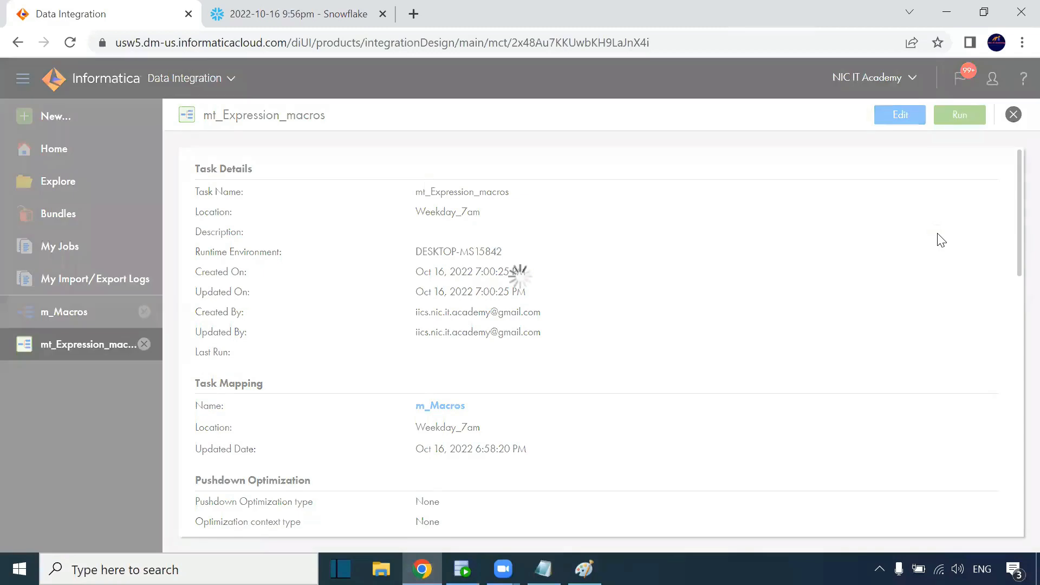
left_click(592, 114)
left_click(776, 166)
left_click(775, 166)
left_click(774, 167)
left_click(775, 166)
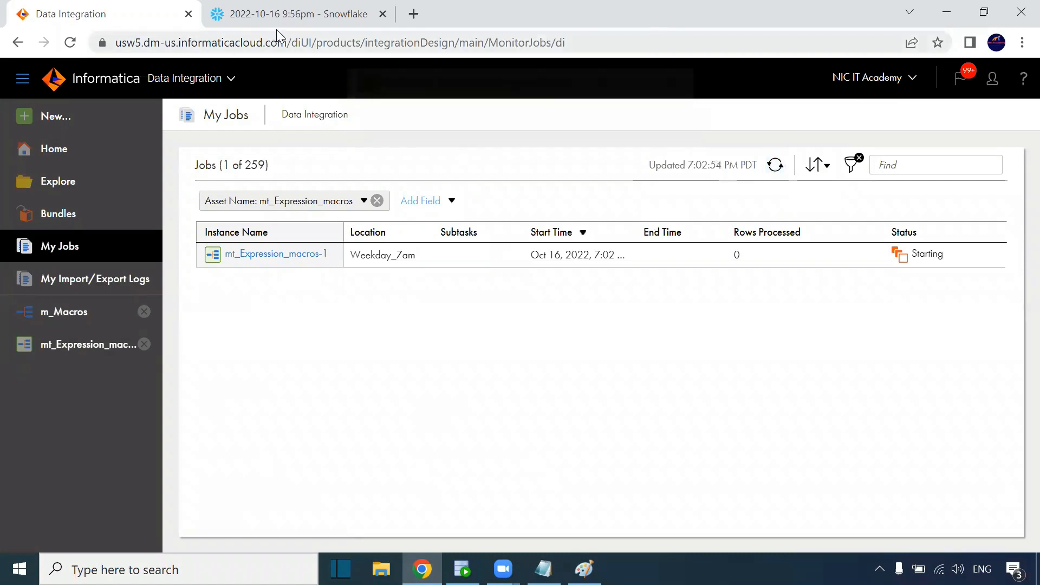
Query t_employees in Snowflake, return to the Informatica job list, and refresh it to check the job's status and rows processed
left_click(278, 19)
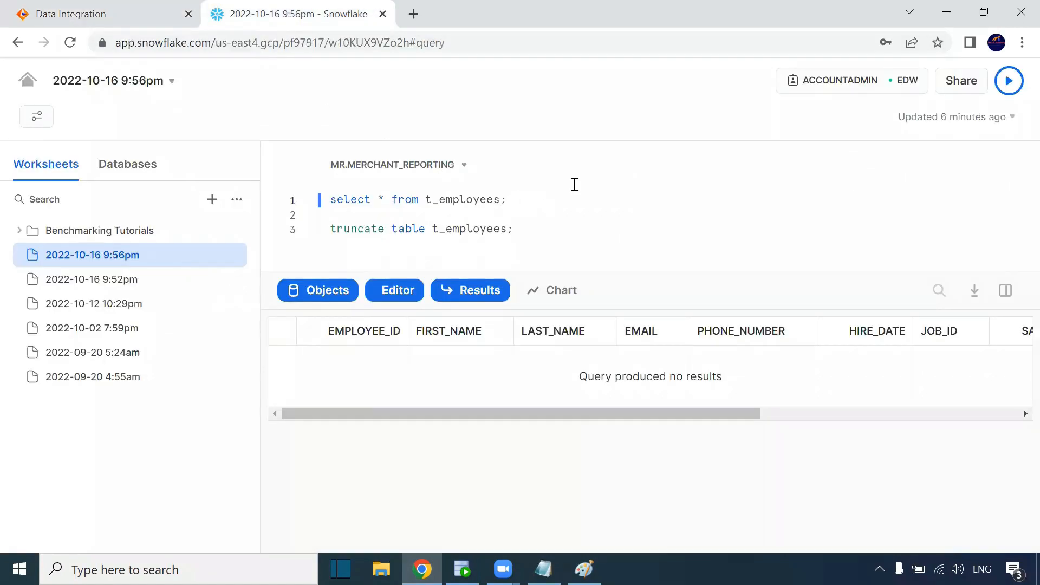
key("ctrl+Return")
left_click(109, 19)
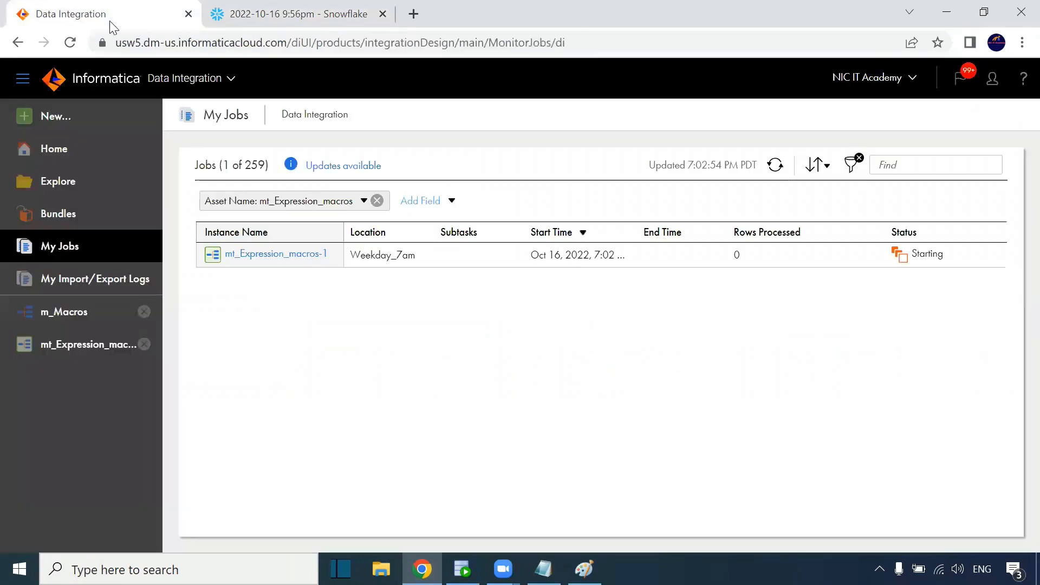
left_click(775, 164)
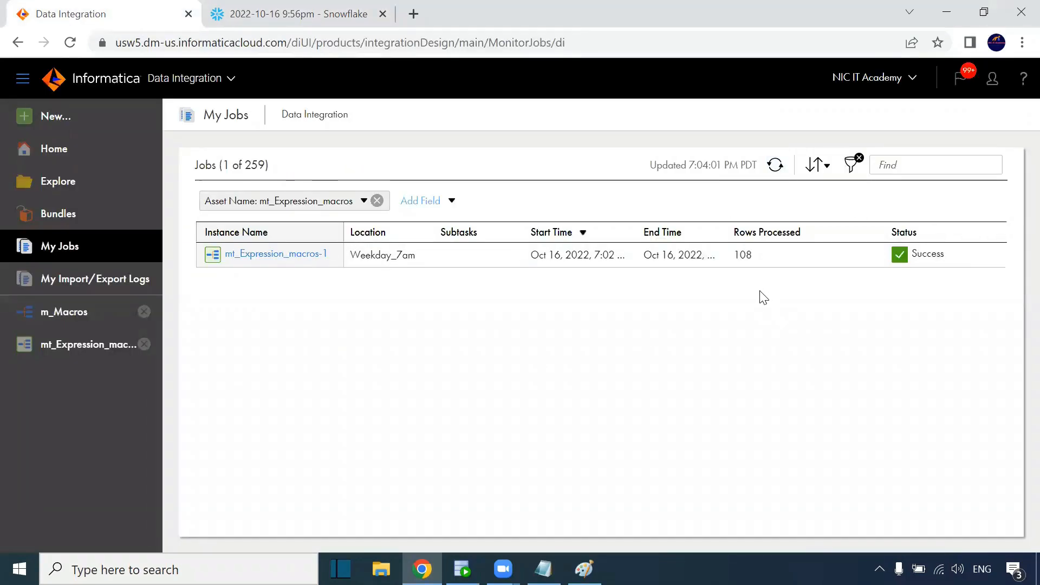
double_click(747, 258)
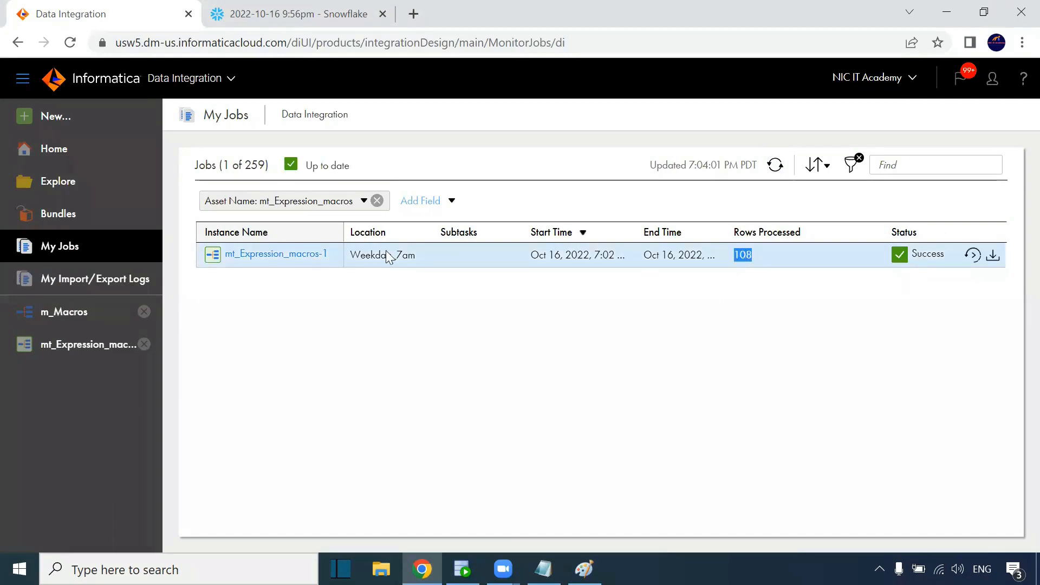
Switch to the Snowflake worksheet, run select * from t_employees; and browse the loaded rows
left_click(296, 13)
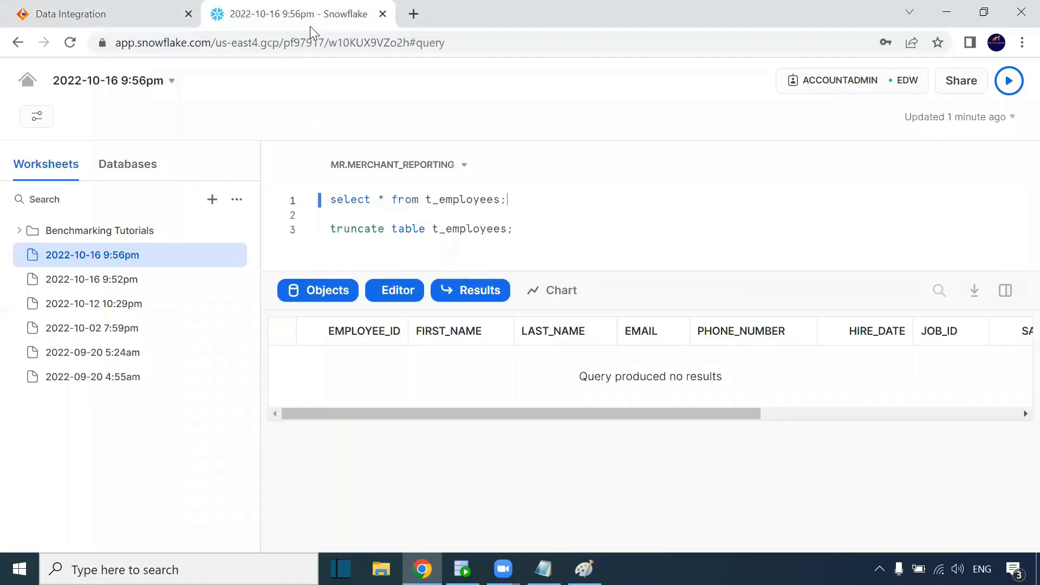
left_click_drag(529, 199, 336, 199)
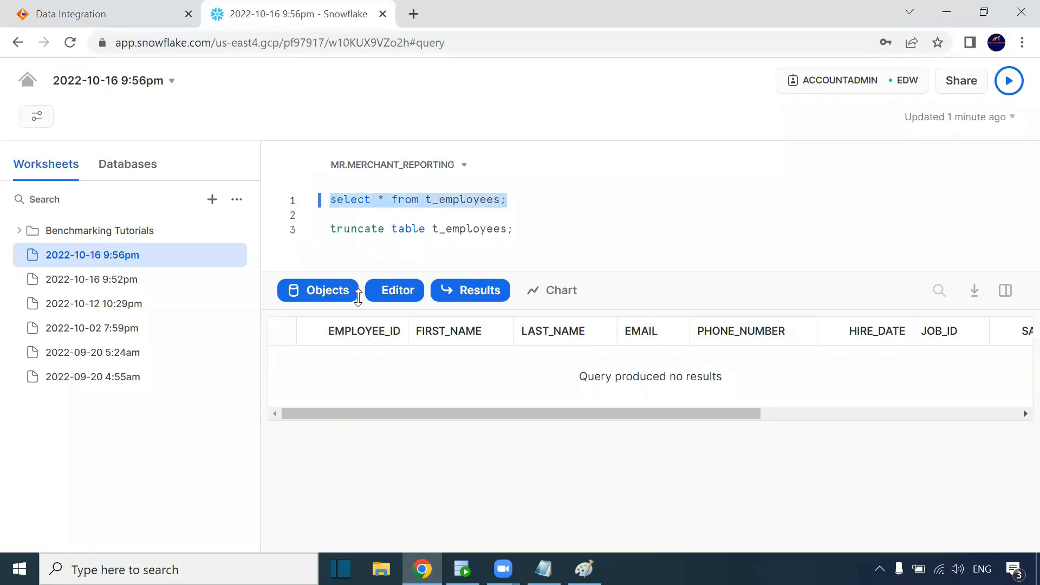
key("ctrl+Return")
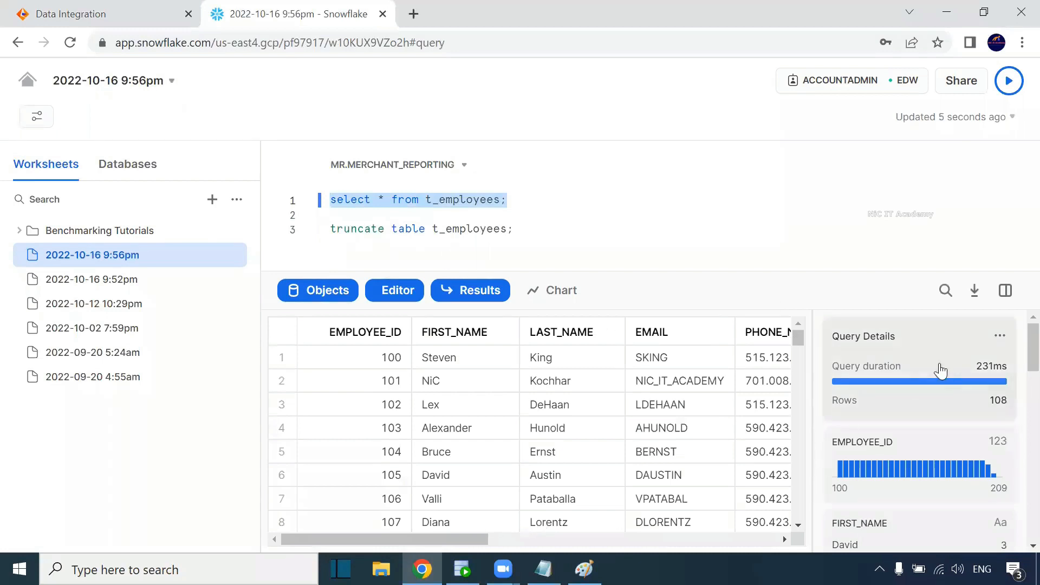
scroll(1018, 356, "down", 5)
scroll(1018, 356, "up", 5)
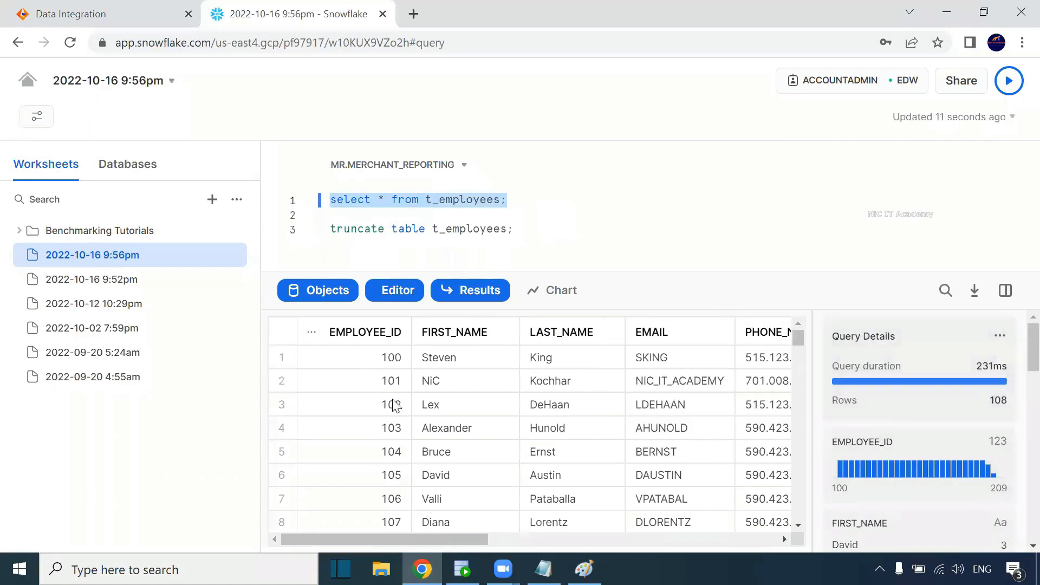
Check the FIRST_NAME, LAST_NAME and EMAIL values in the query results for leftover spaces
left_click(459, 367)
left_click(612, 358)
left_click(642, 362)
left_click(666, 384)
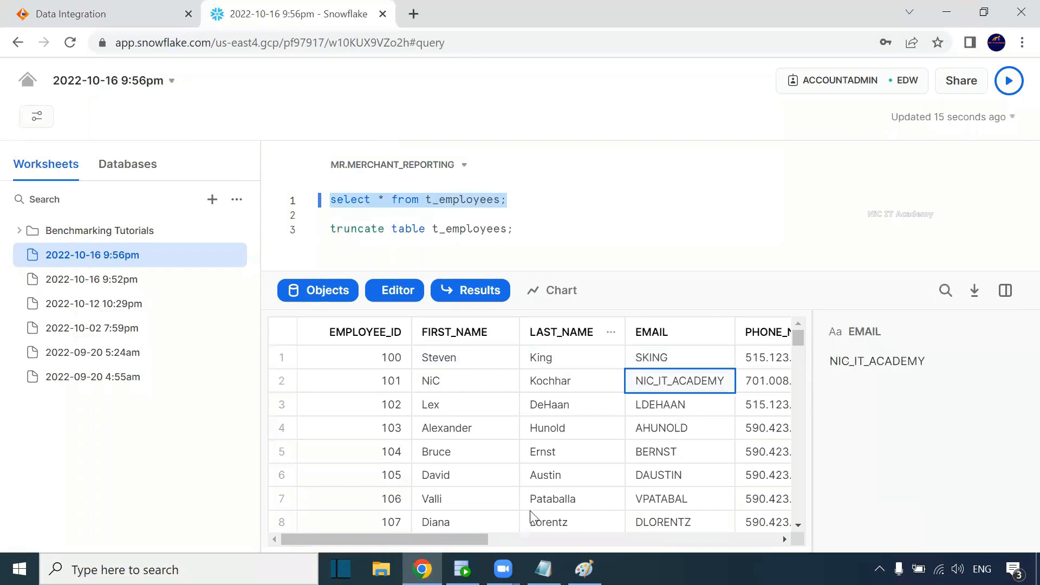
mouse_move(460, 538)
left_mouse_down()
mouse_move(692, 523)
mouse_move(455, 535)
left_mouse_up()
left_click_drag(441, 358, 442, 495)
left_click_drag(550, 366, 565, 504)
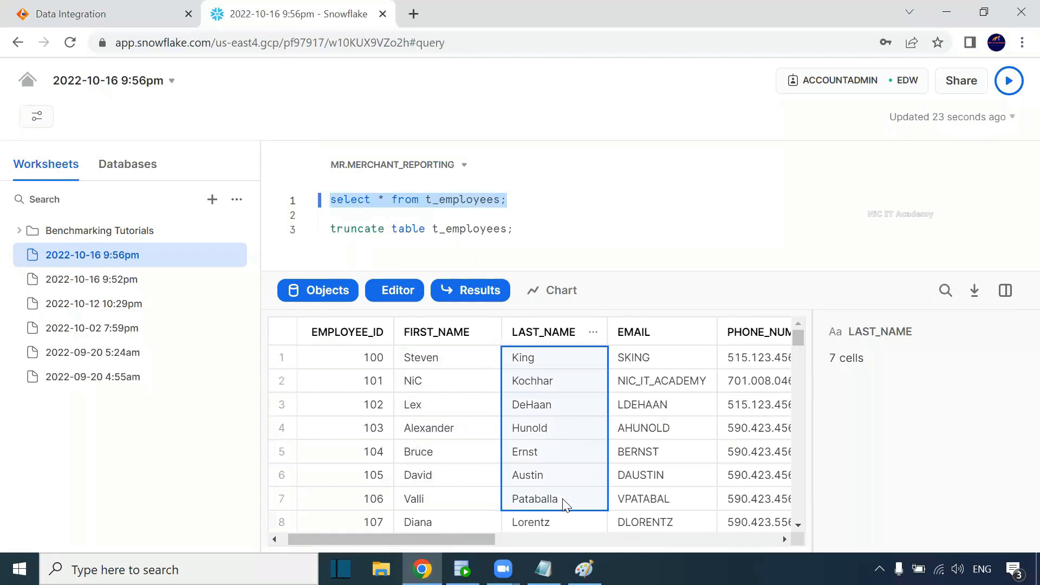
Check the EMAIL and PHONE_NUMBER values in the query results for leftover spaces
left_click_drag(447, 537, 525, 552)
left_click(456, 372)
left_click_drag(455, 379, 490, 495)
left_click_drag(557, 365, 564, 503)
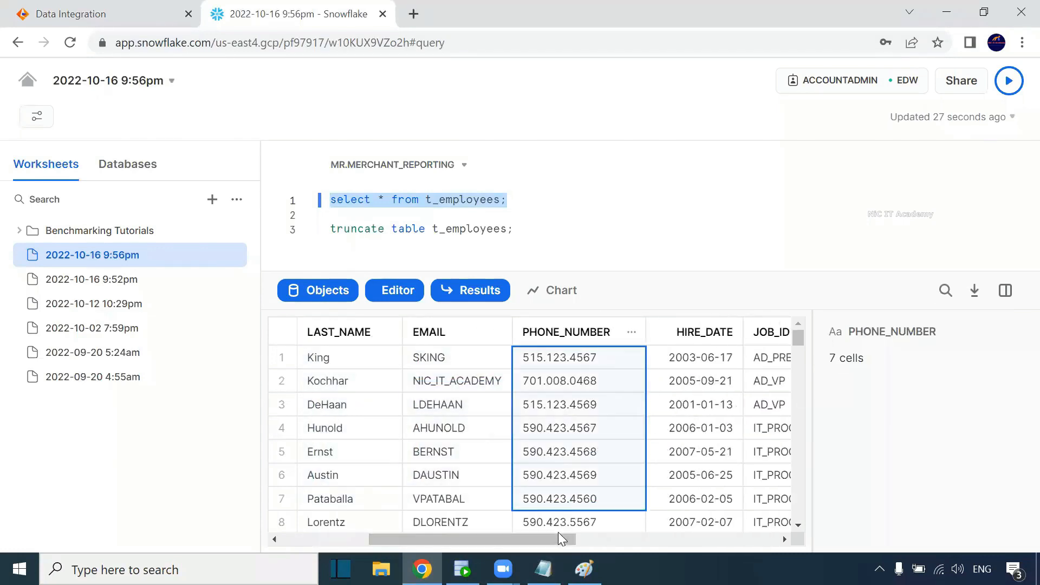
left_click_drag(553, 537, 423, 509)
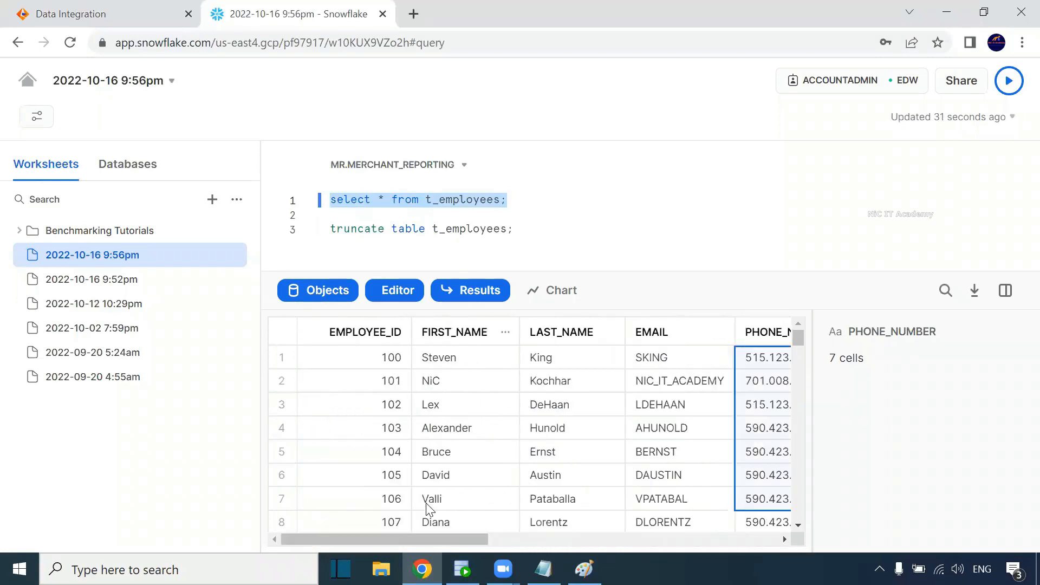
Go through the FIRST_NAME and LAST_NAME columns of the t_employees results again, down to row 13
left_click_drag(463, 362, 454, 491)
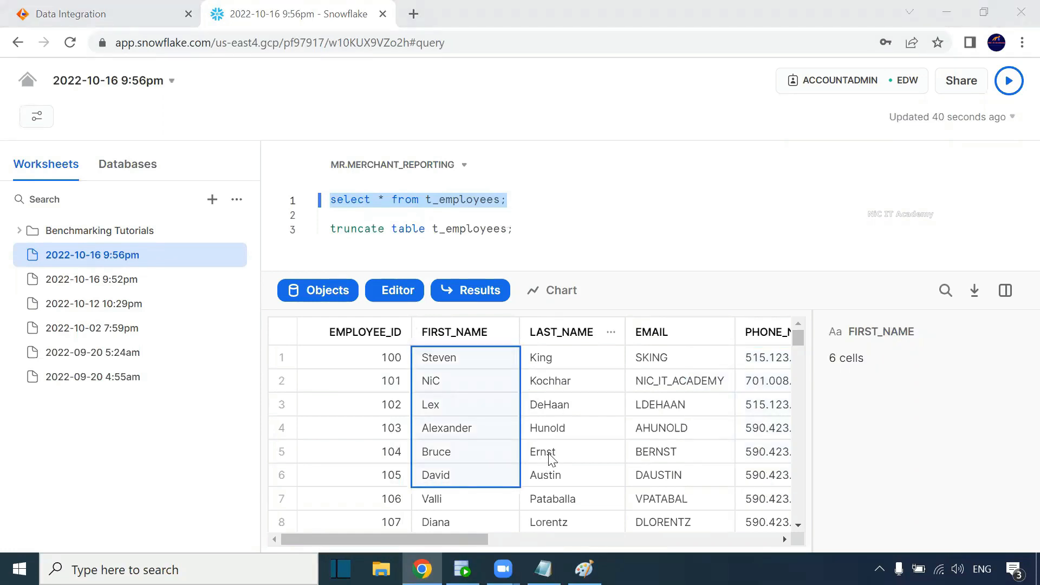
left_click_drag(553, 362, 563, 519)
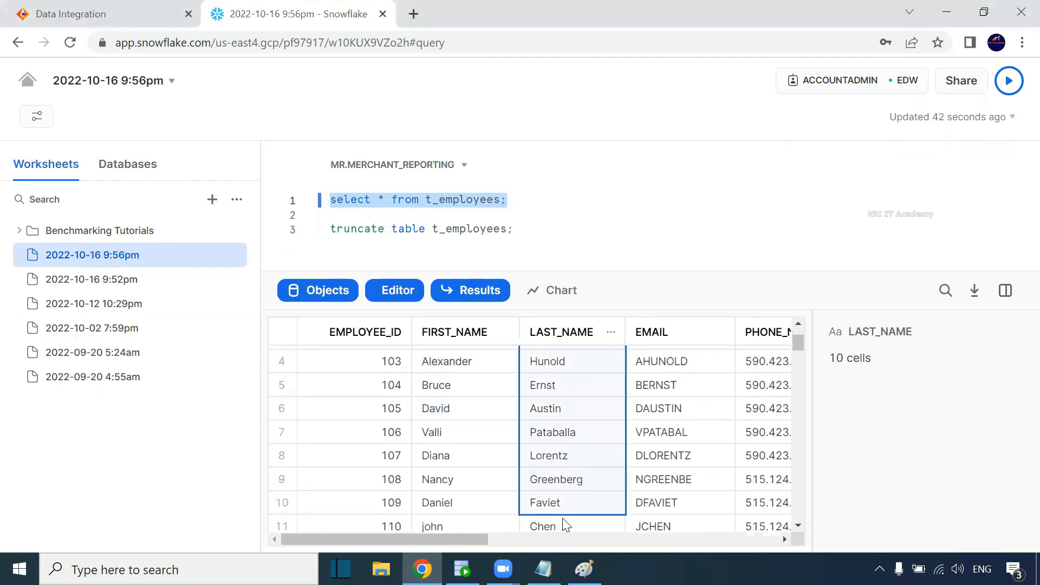
scroll(619, 410, "up", 2)
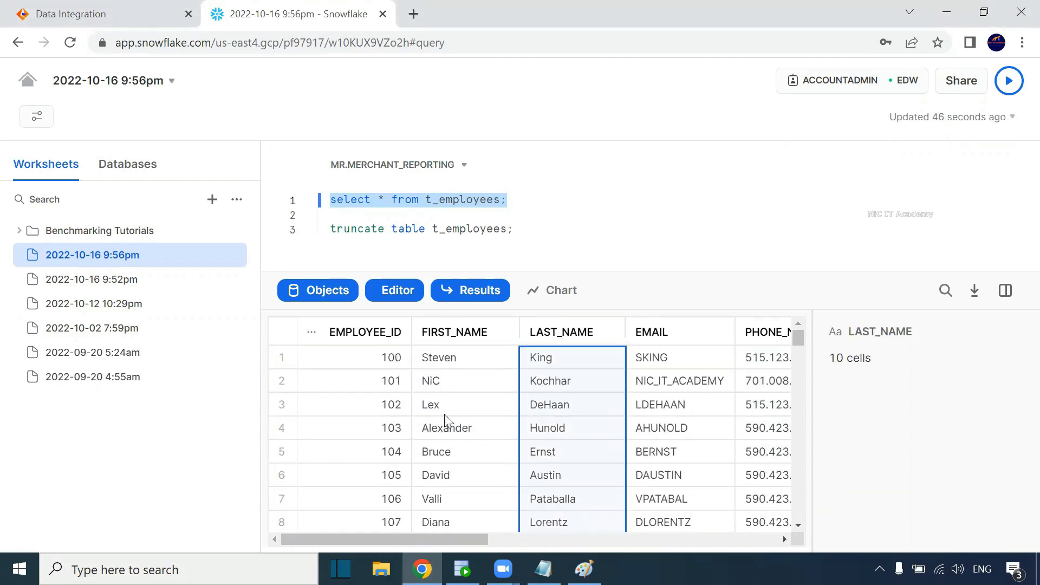
left_click_drag(470, 361, 448, 475)
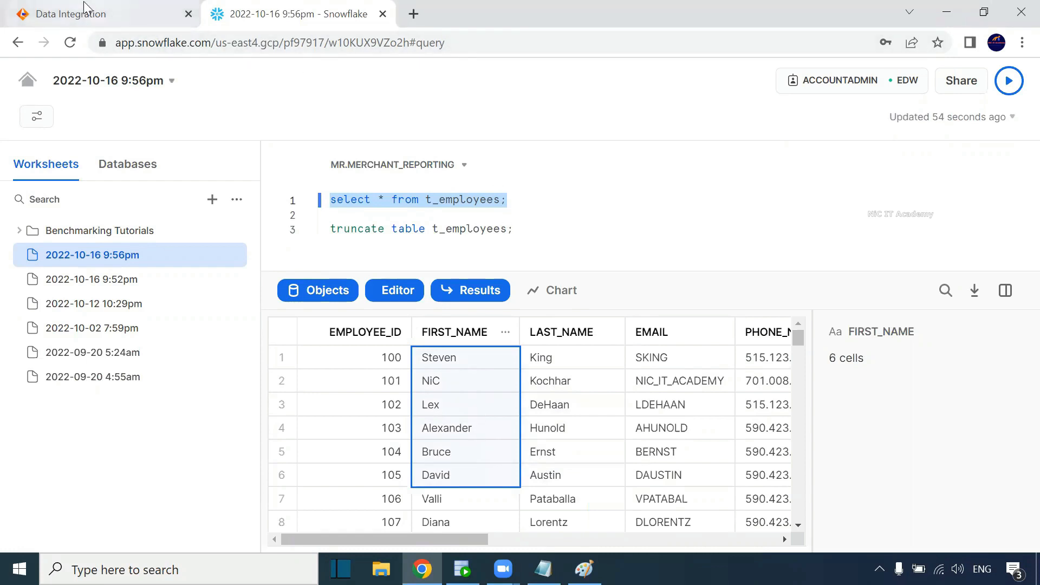
mouse_move(85, 9)
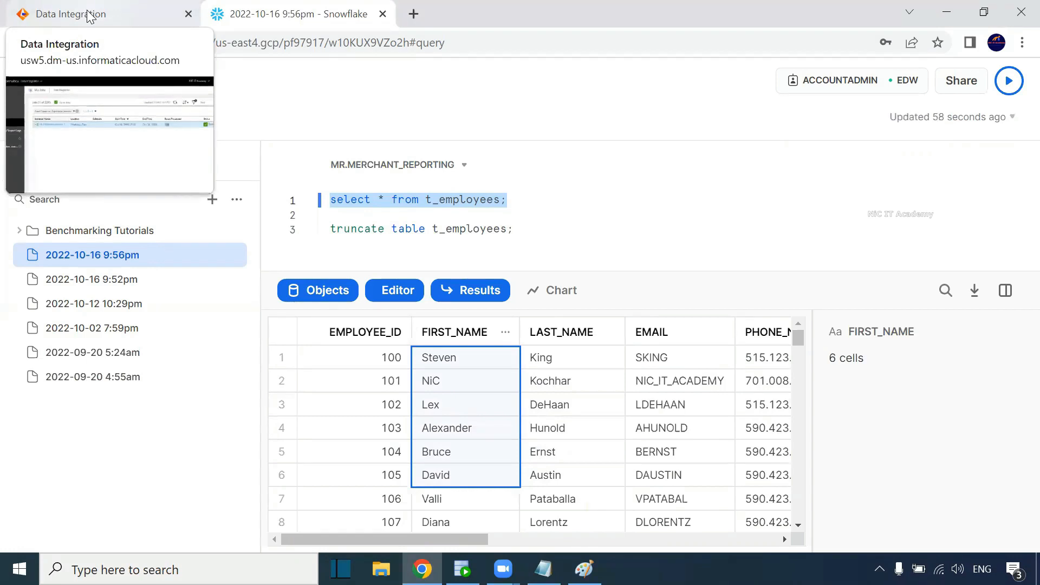
left_click(516, 200)
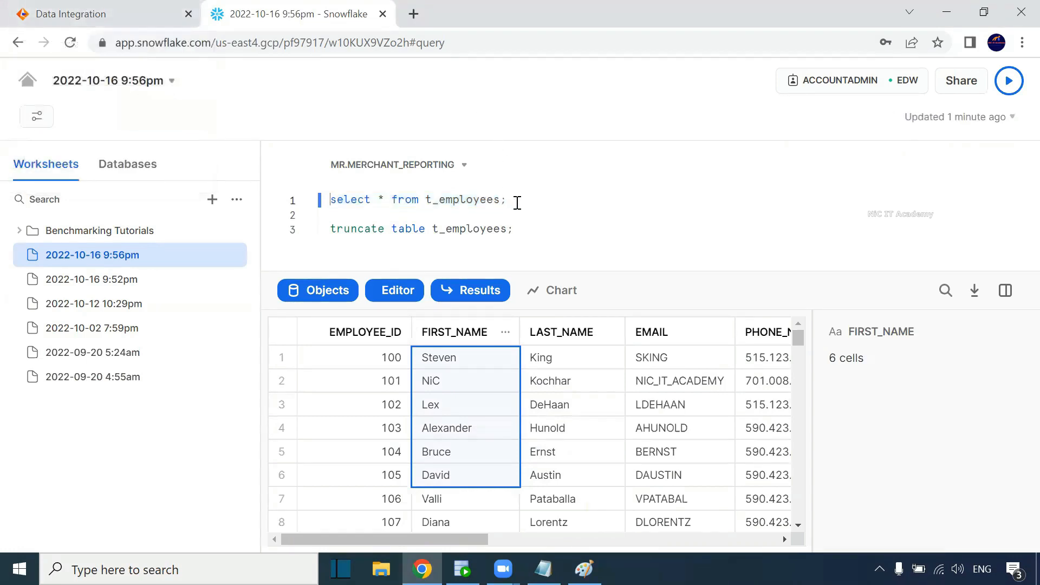
left_click(569, 425)
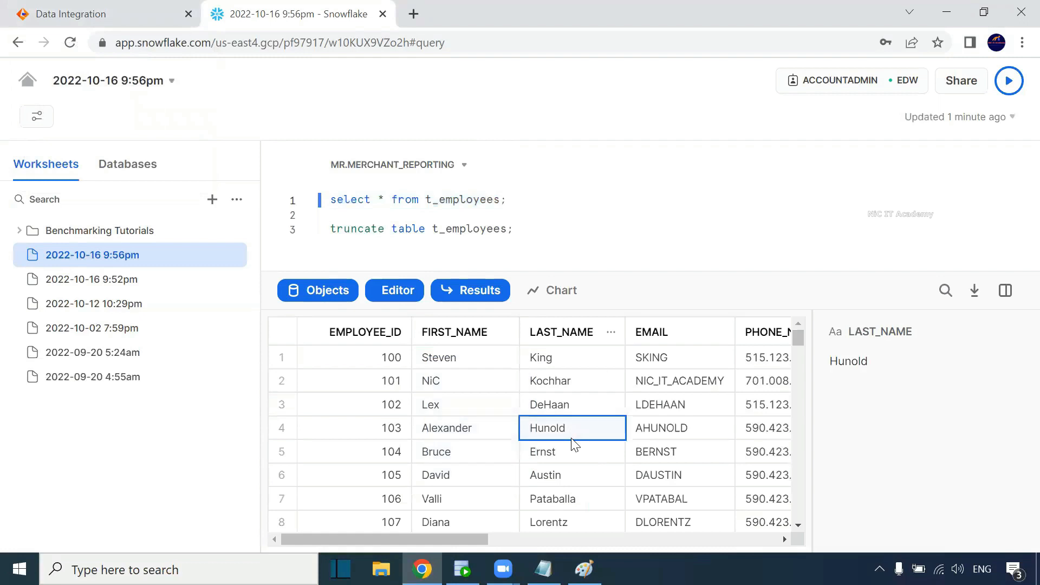
left_click_drag(574, 365, 573, 531)
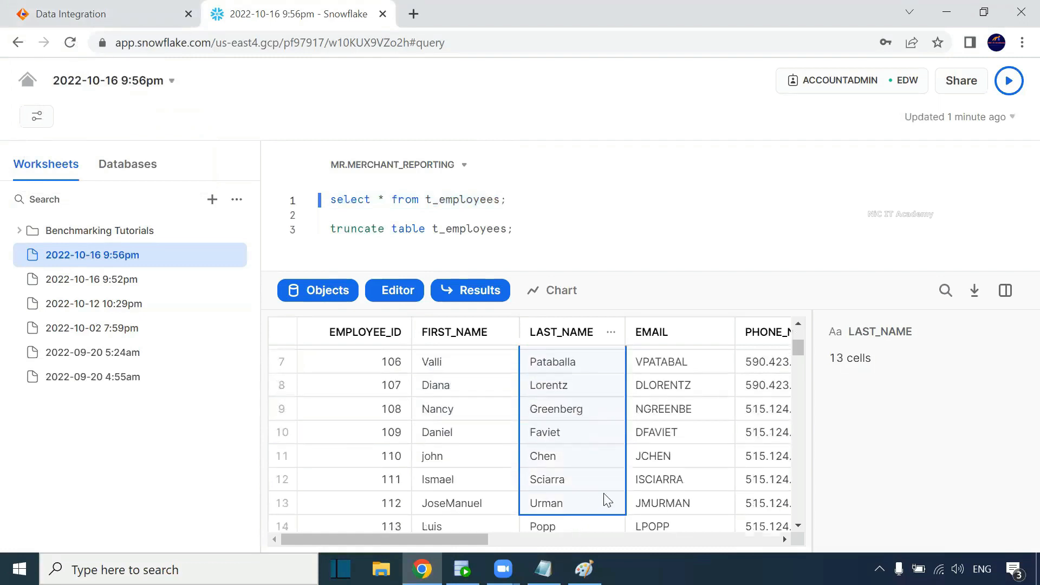
Return to the start of the t_employees results and inspect the EMAIL value in row 2
scroll(612, 493, "up", 3)
left_click(674, 384)
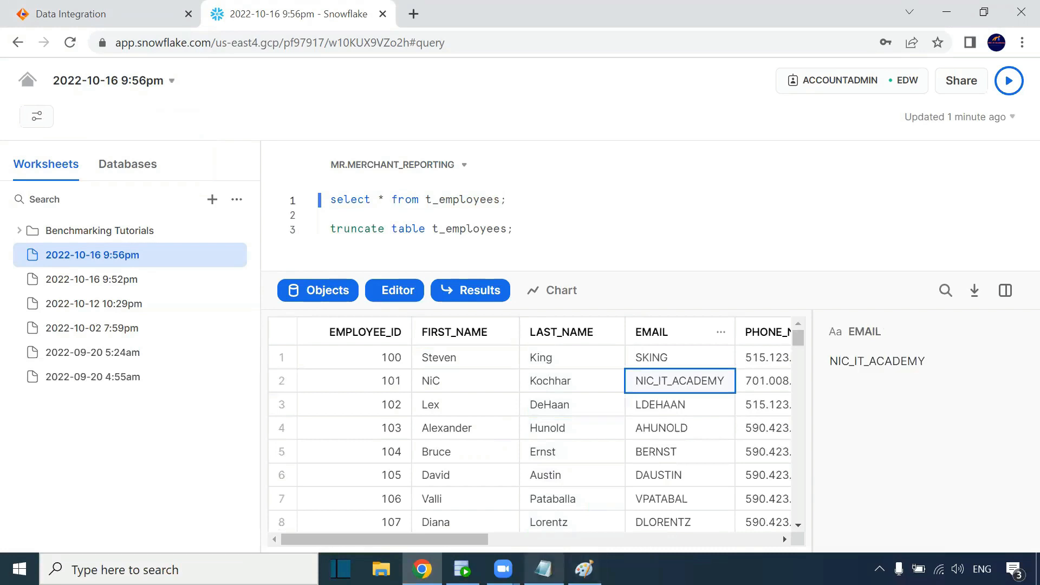
Switch to Oracle SQL Developer and inspect the ID, FIRST_NAME and PHONE_NUMBER of the last EMPLOYEES row, row 108
mouse_move(462, 569)
left_click(461, 503)
left_click(490, 354)
scroll(453, 410, "down", 10)
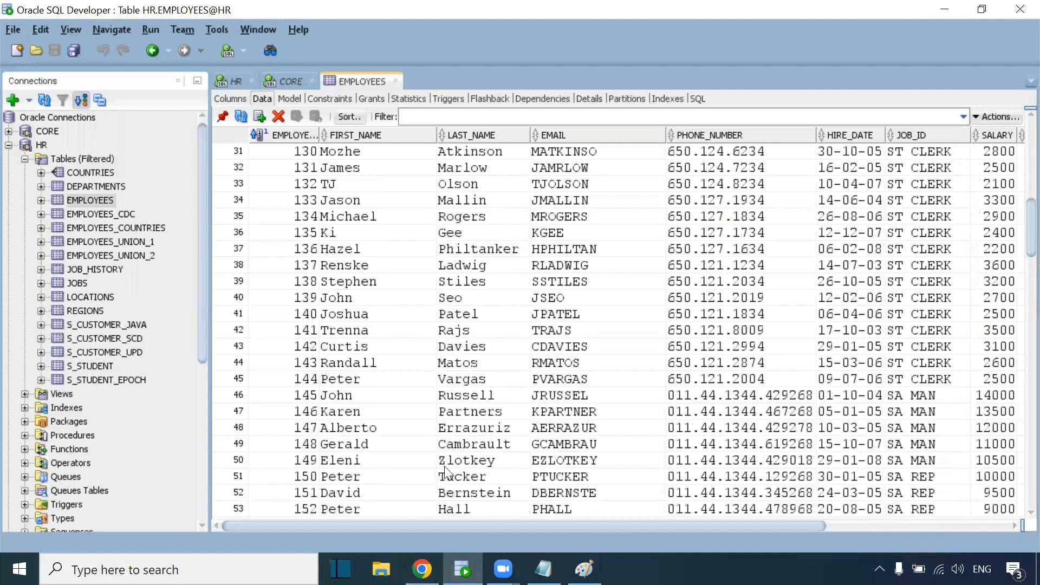
scroll(366, 412, "down", 17)
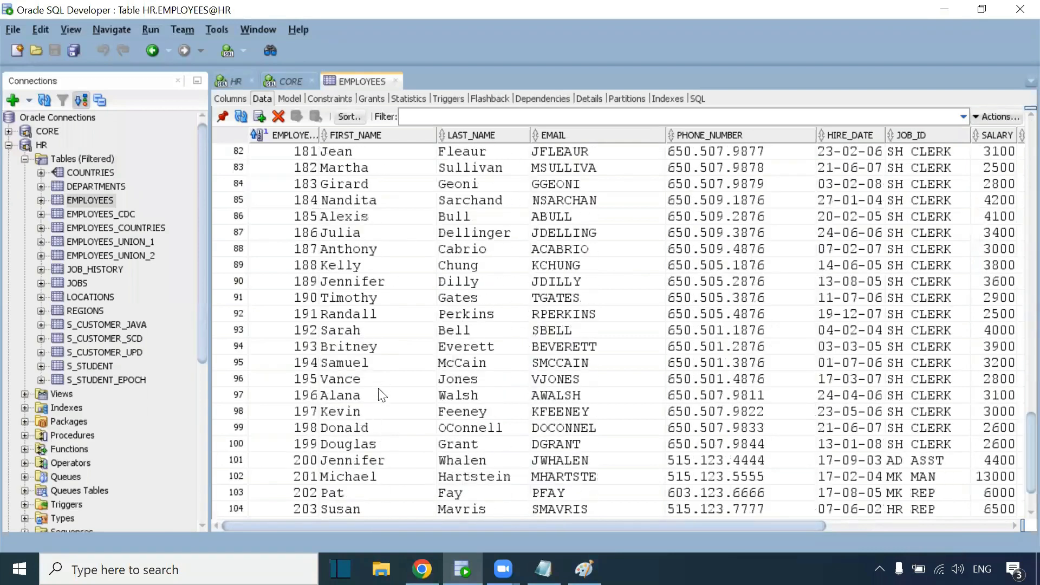
scroll(385, 403, "down", 2)
left_click(316, 509)
left_click(345, 512)
left_click(701, 510)
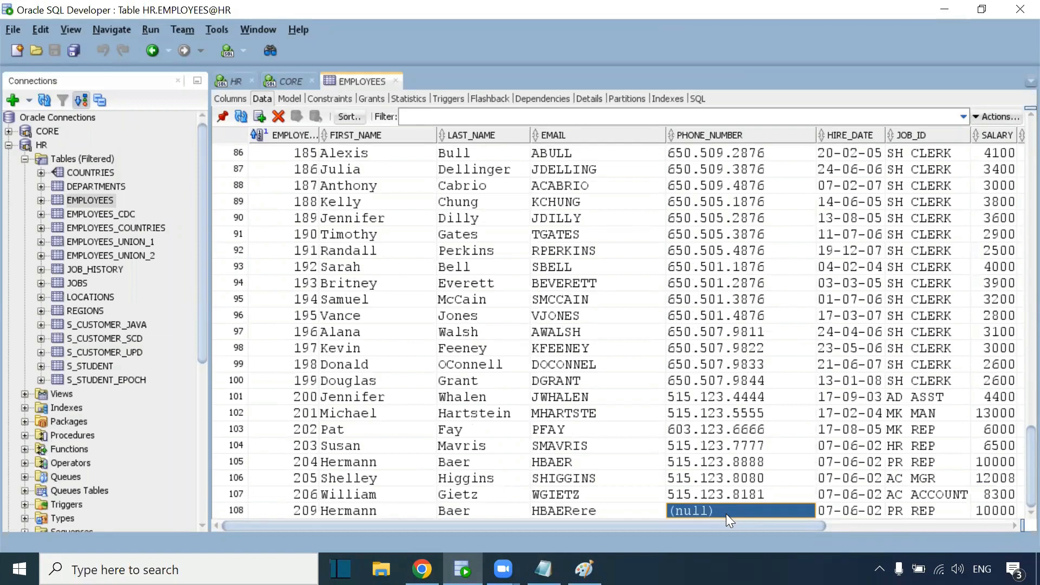
Examine the fields of EMPLOYEES row 108 from FIRST_NAME through JOB_ID for null values
left_click(343, 512)
left_click(477, 512)
left_click(583, 512)
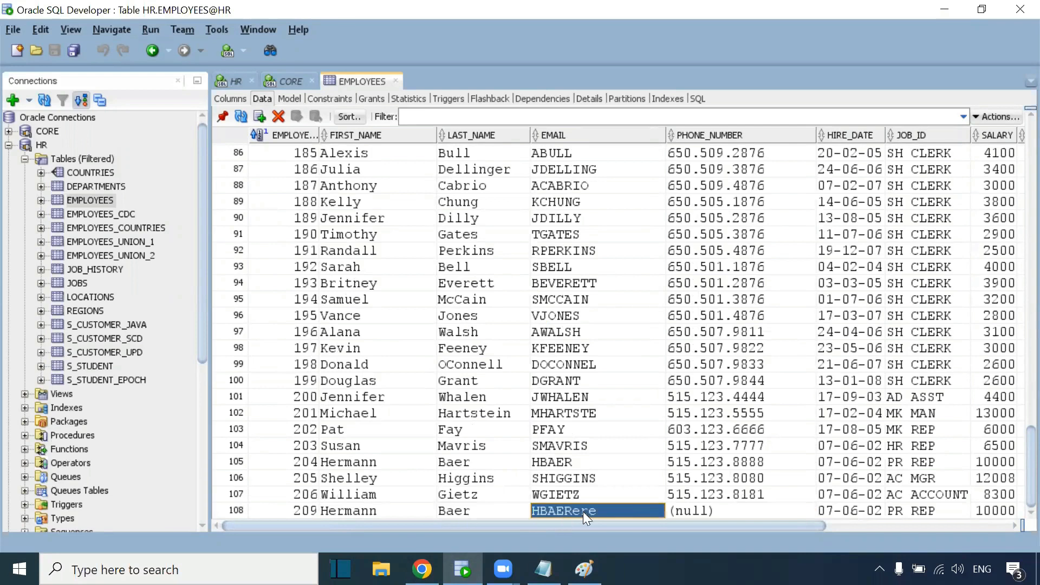
left_click(699, 511)
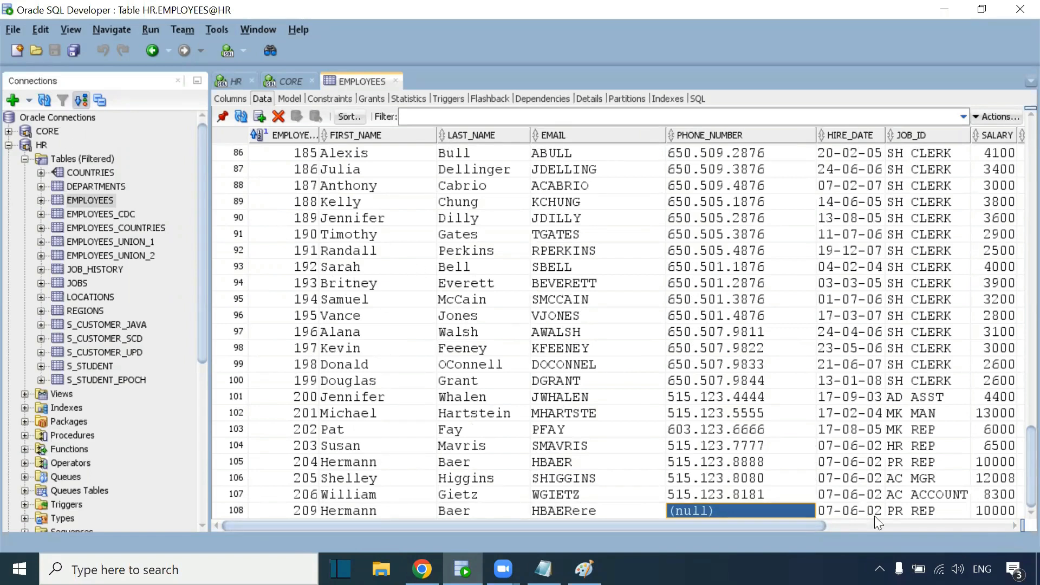
left_click(911, 514)
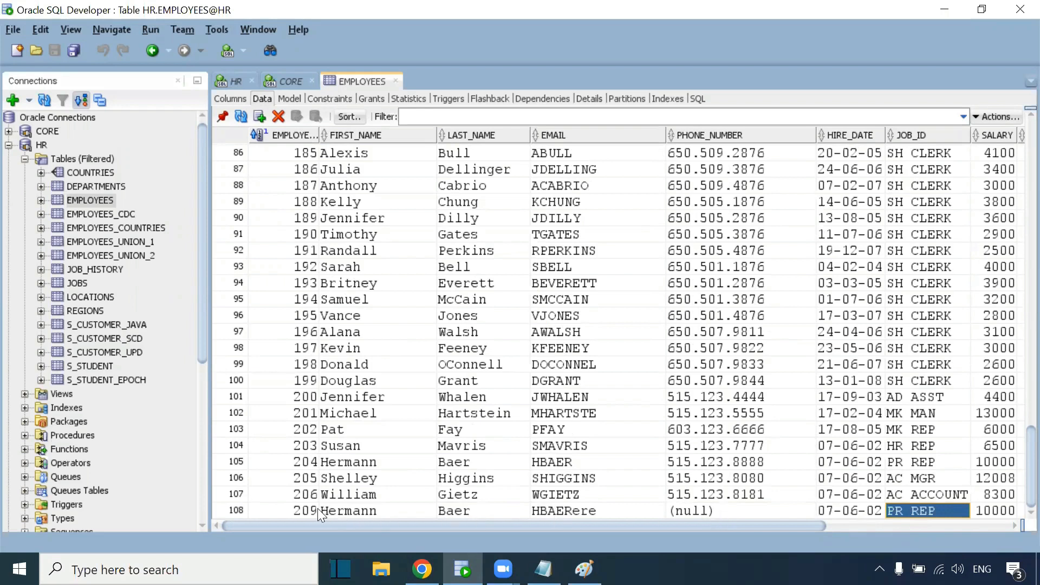
left_click_drag(313, 509, 336, 510)
left_click(927, 511, "shift")
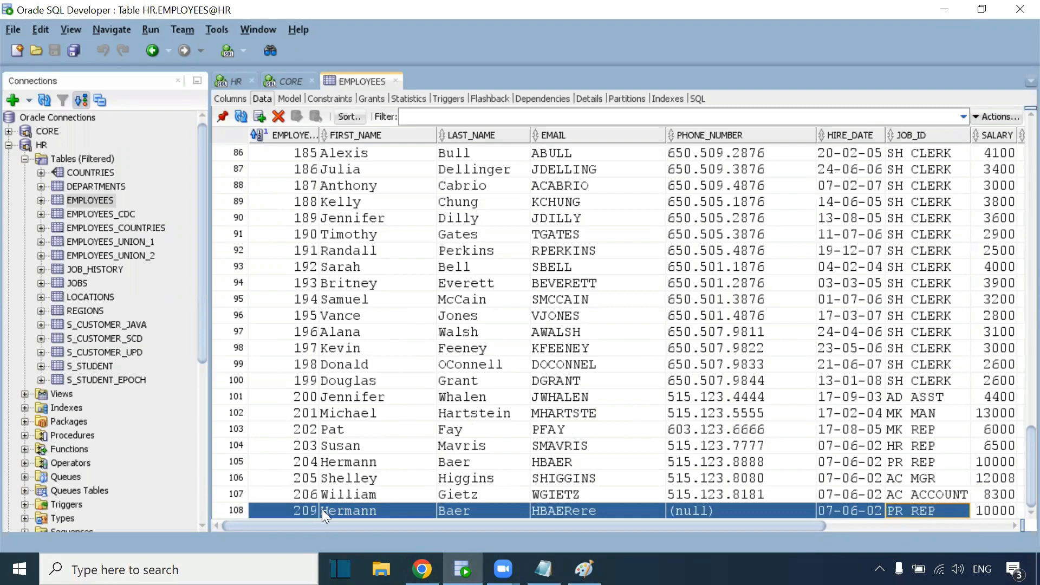
left_click(363, 509)
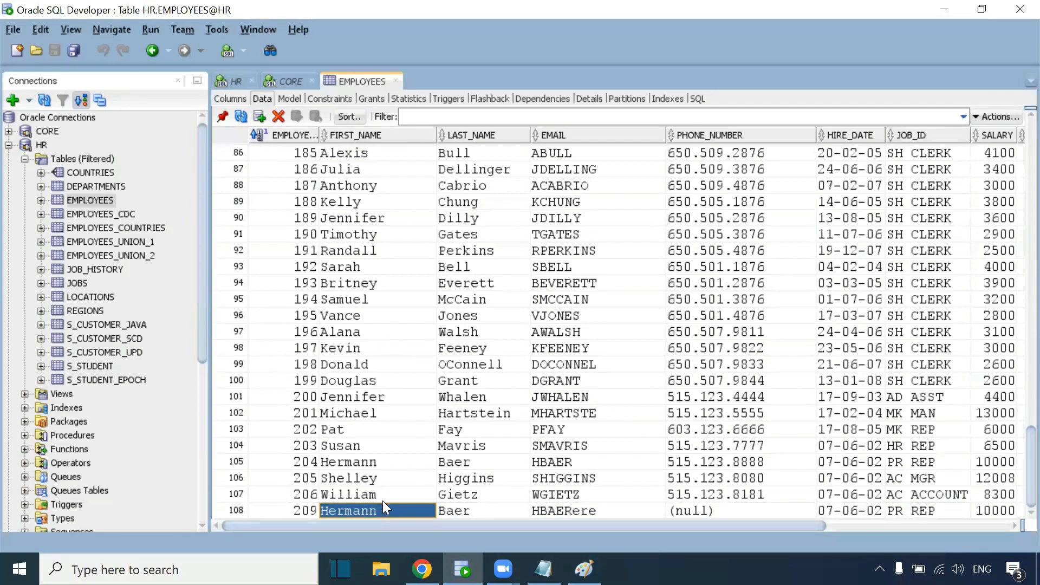
left_click_drag(464, 509, 748, 509)
left_click(748, 509)
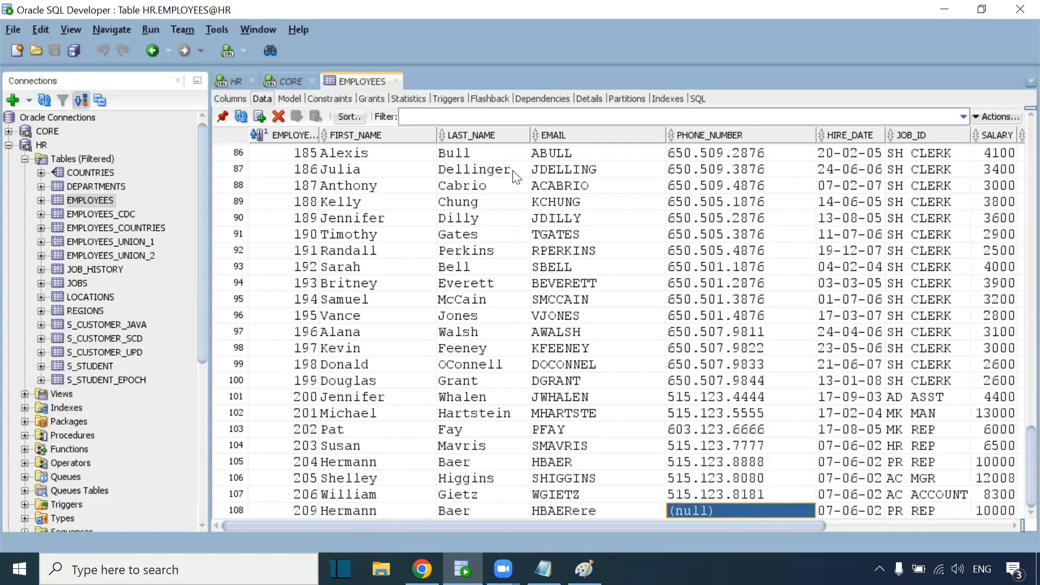
Switch to the Macros in Expression notes in Notepad and review the Horizontal Macro description and the %OPR_SUM flag expression
left_click(585, 568)
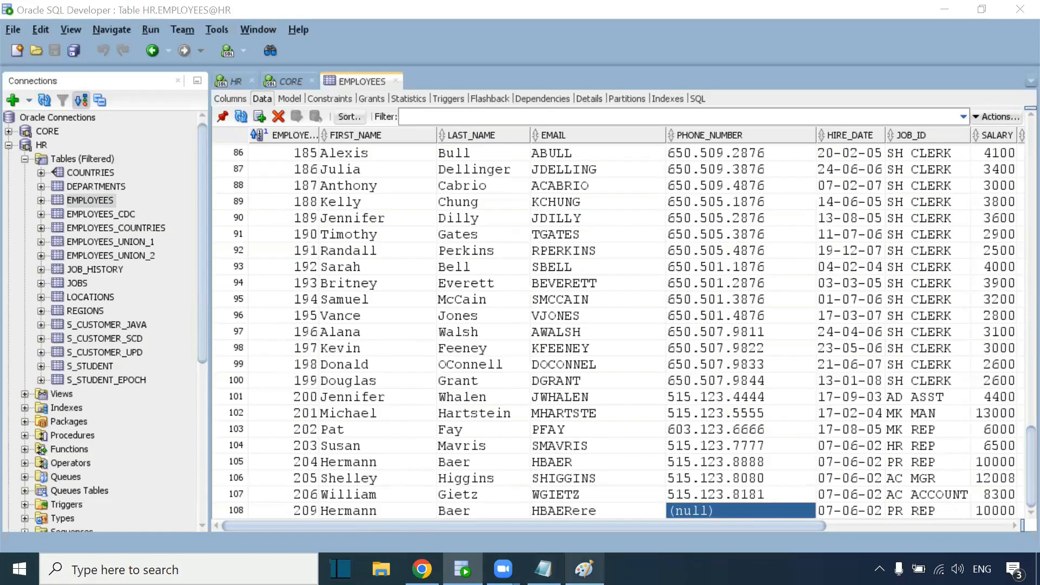
key("alt+Tab")
scroll(246, 271, "down", 1)
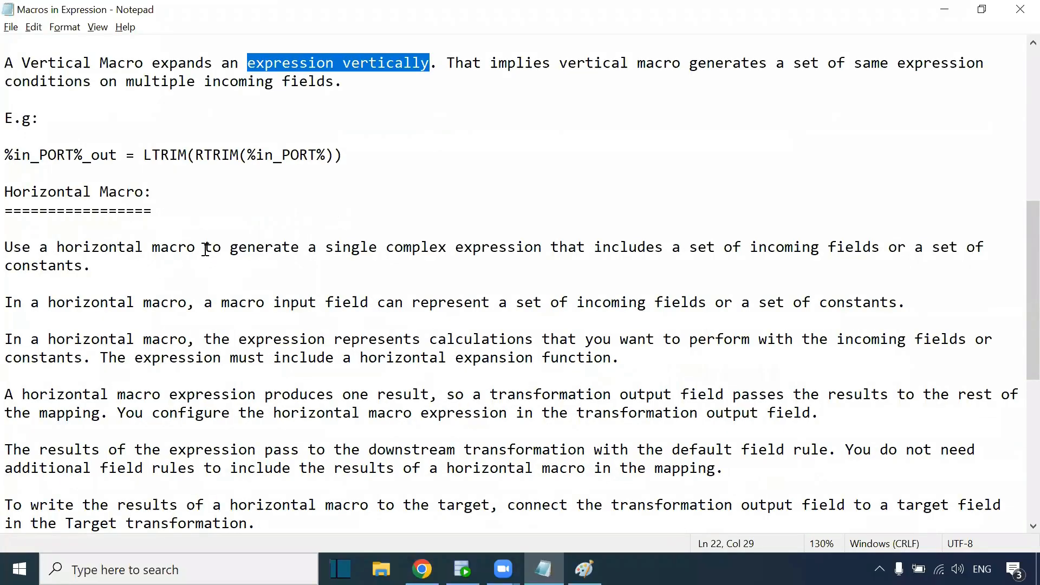
left_click_drag(221, 252, 520, 252)
left_click_drag(666, 250, 883, 271)
scroll(881, 271, "down", 1)
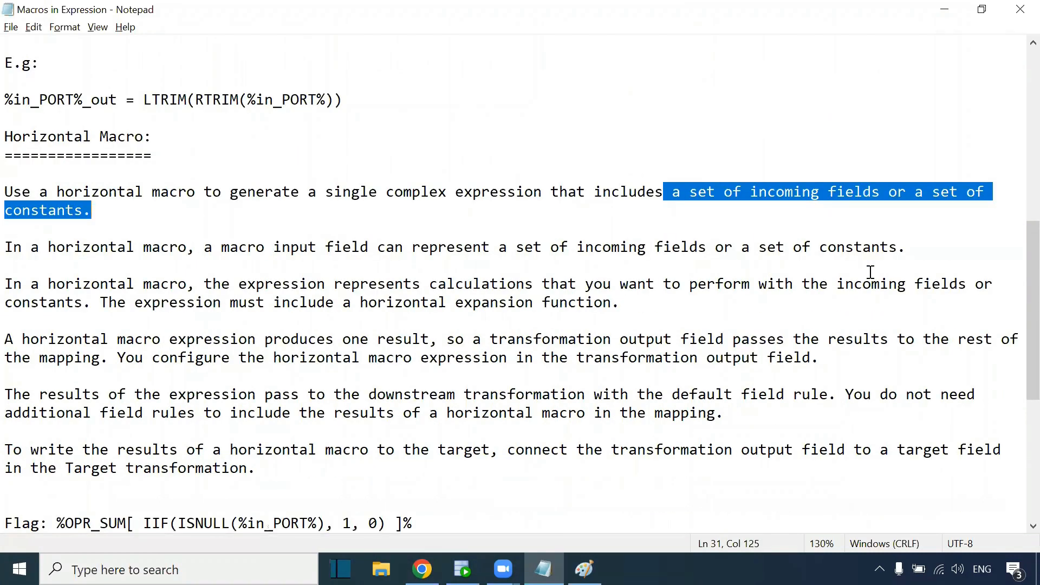
scroll(866, 272, "down", 2)
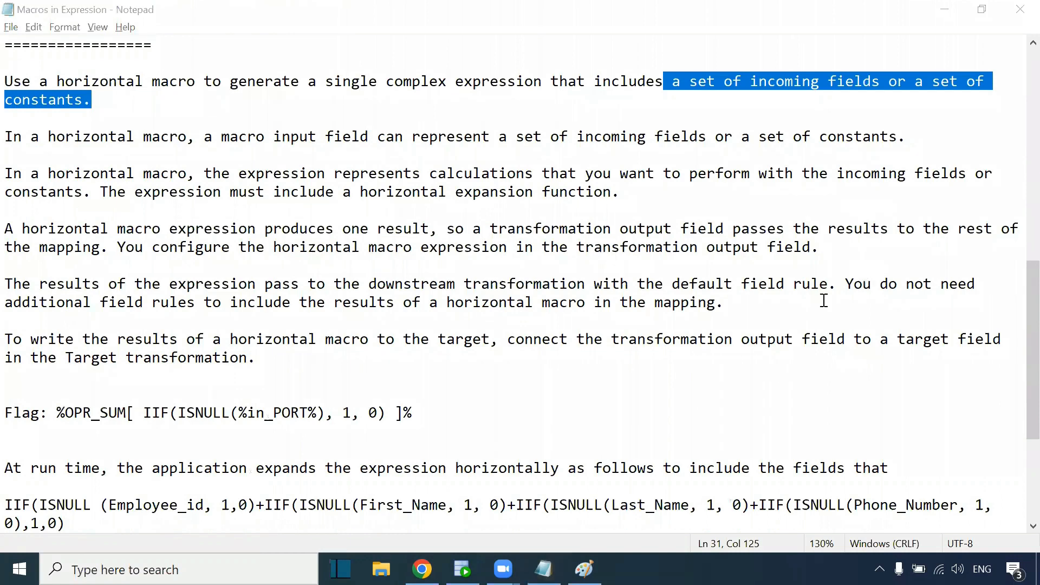
left_click_drag(181, 413, 349, 425)
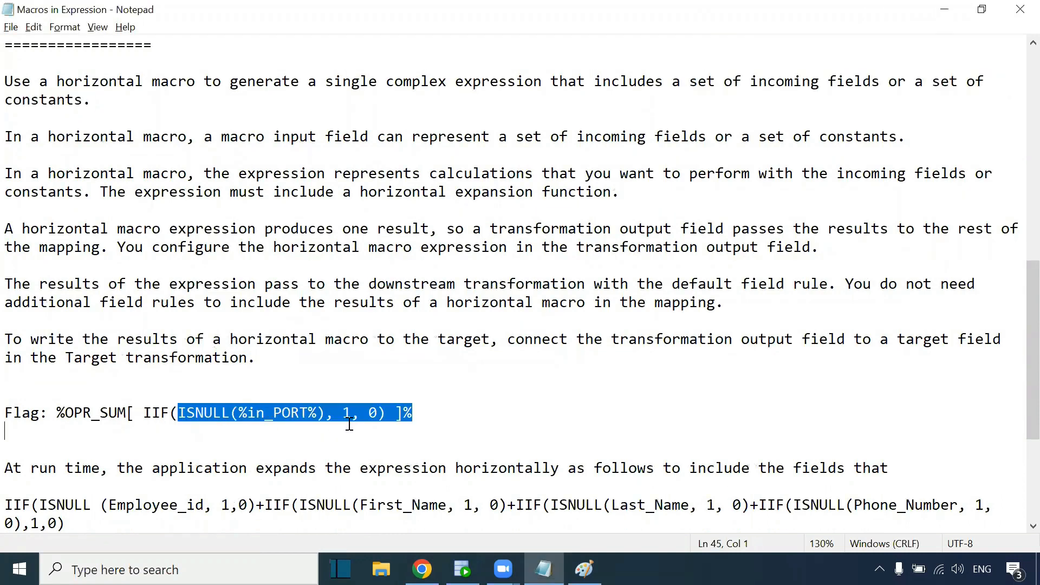
Switch to Informatica Data Integration, open the m_Macros mapping and show the expression list of its Expression transformation
left_click(422, 569)
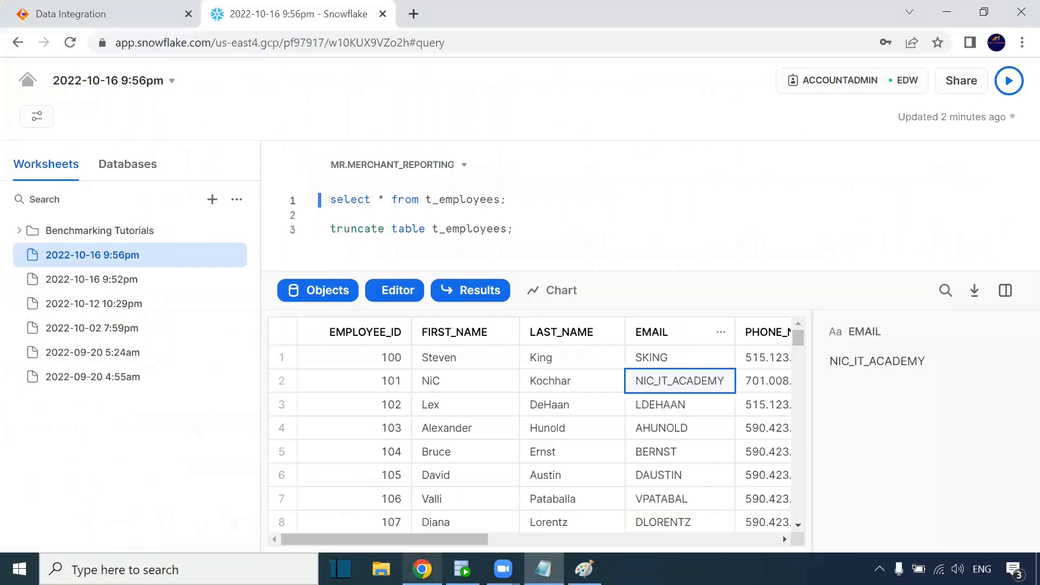
left_click(113, 19)
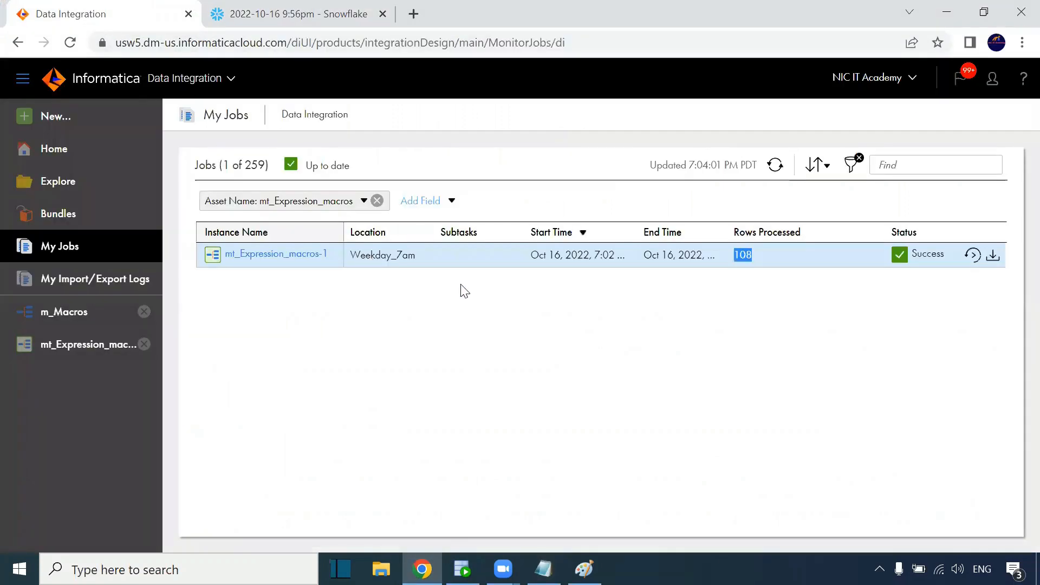
left_click(286, 255)
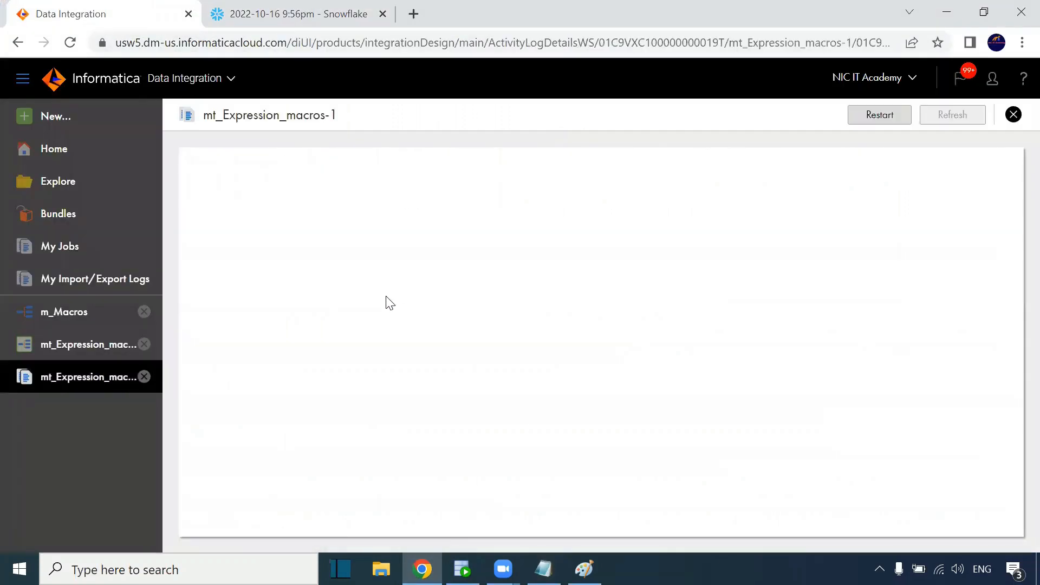
left_click(72, 316)
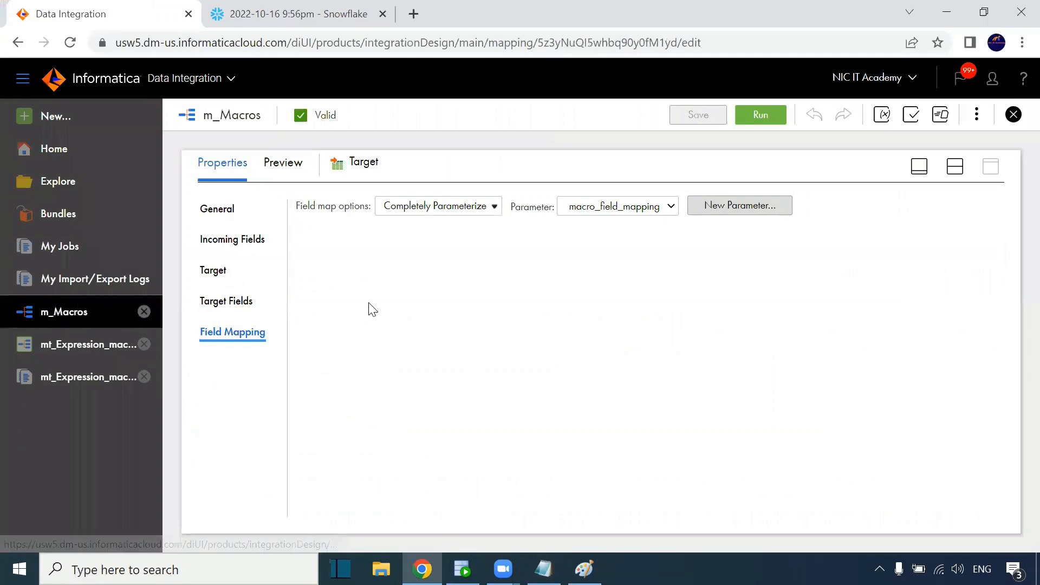
left_click(955, 168)
left_click(551, 266)
left_click(990, 410)
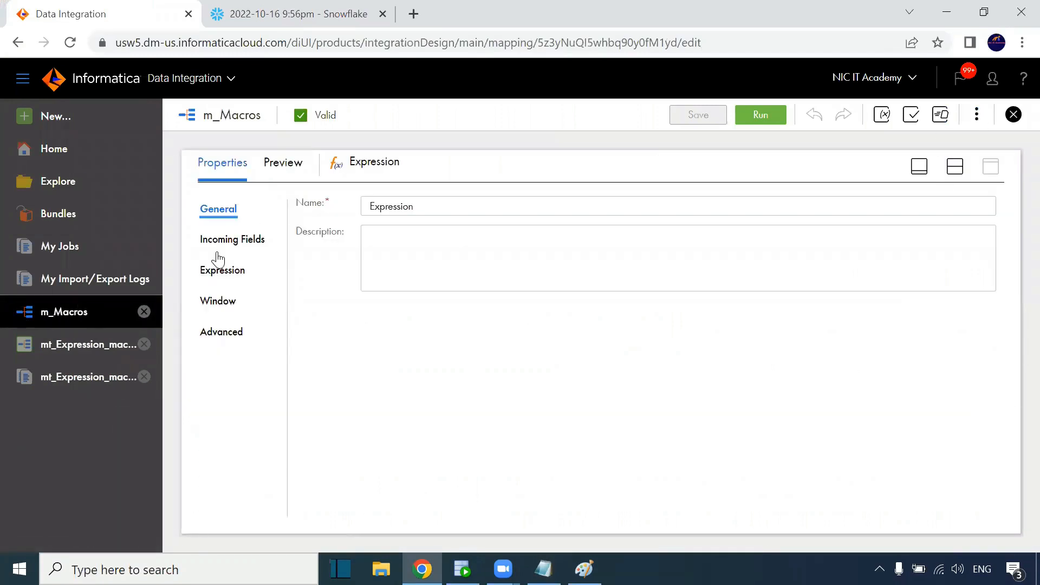
left_click(222, 270)
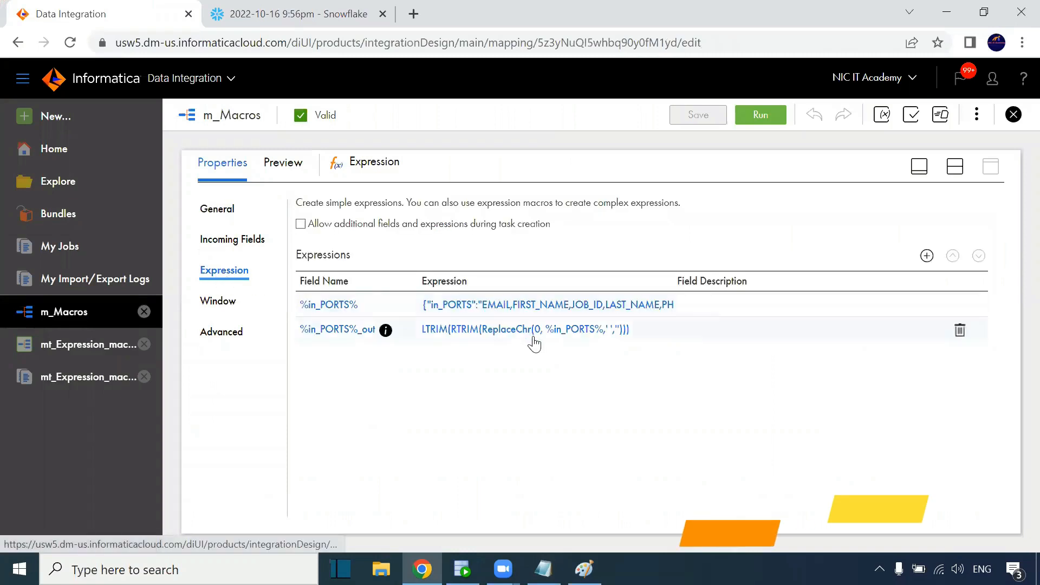
left_click(676, 335)
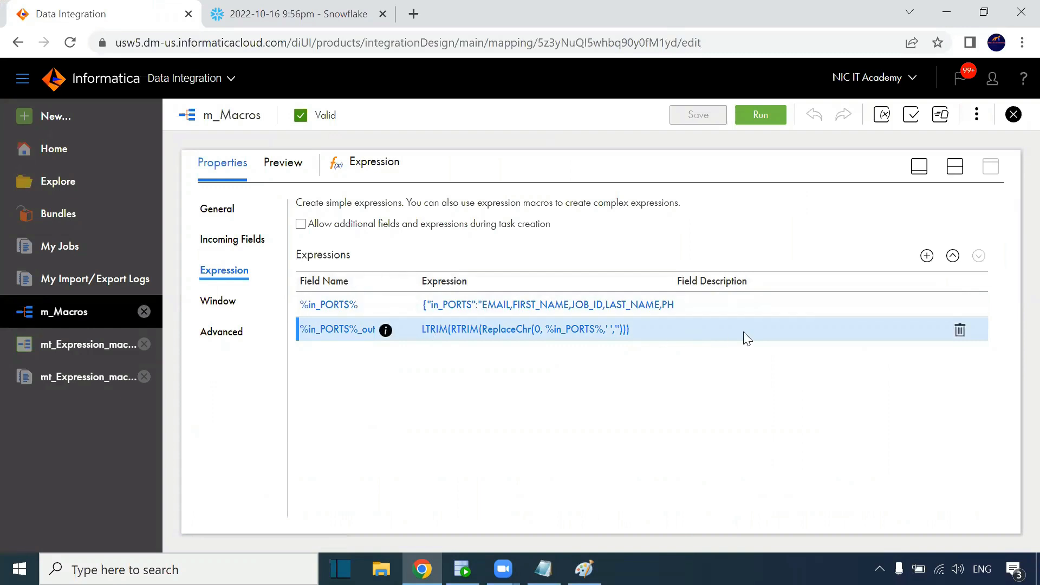
Add an output field named flag with type integer to the Expression transformation
left_click(927, 257)
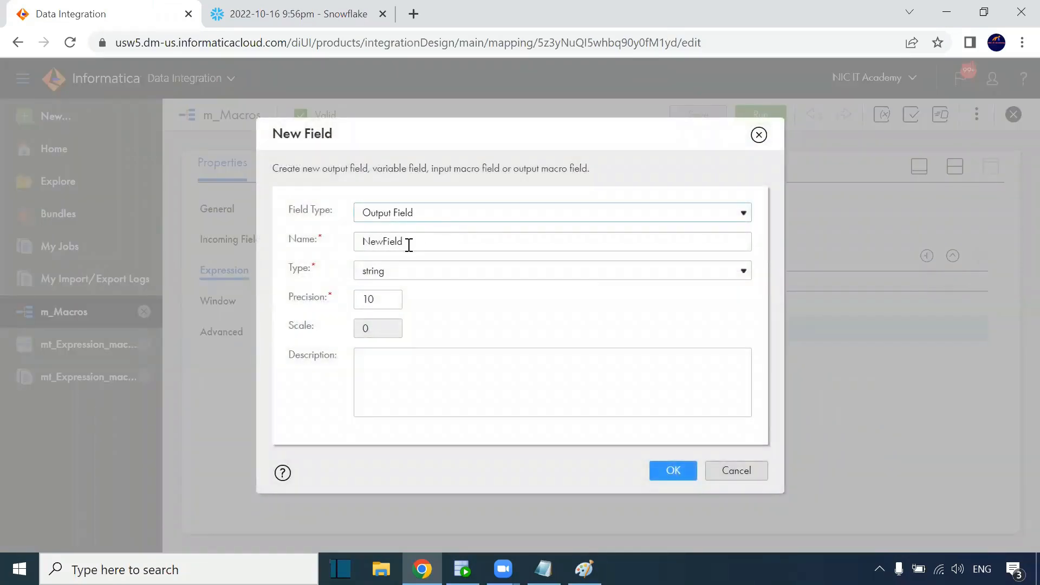
left_click_drag(411, 244, 359, 244)
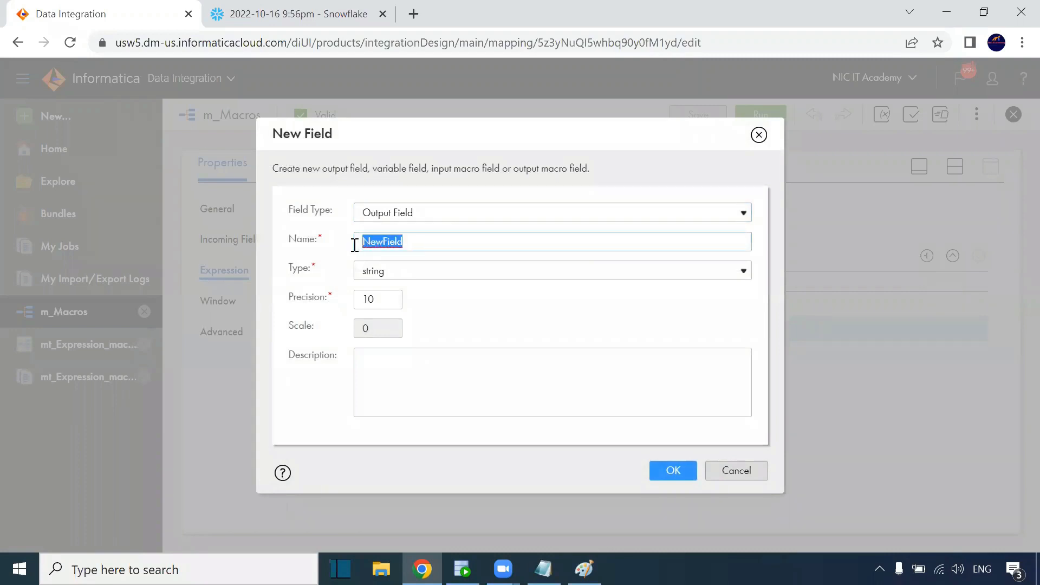
type("f")
type("lo")
left_click(418, 278)
left_click(415, 287)
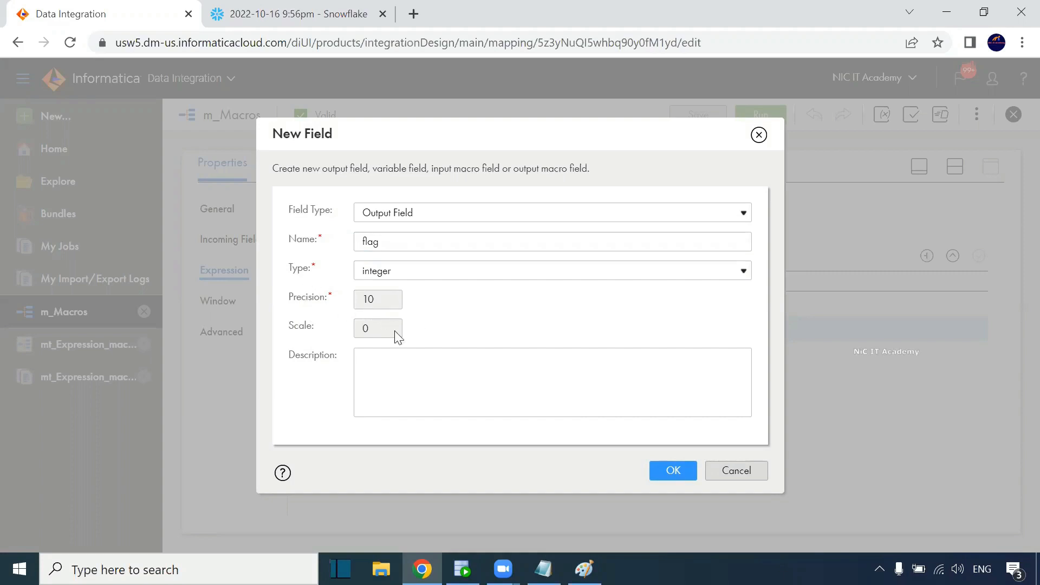
left_click(653, 470)
Open the flag field's expression for editing and list the built-in Horizontal Expansion functions, including OPR_SUM
left_click(456, 359)
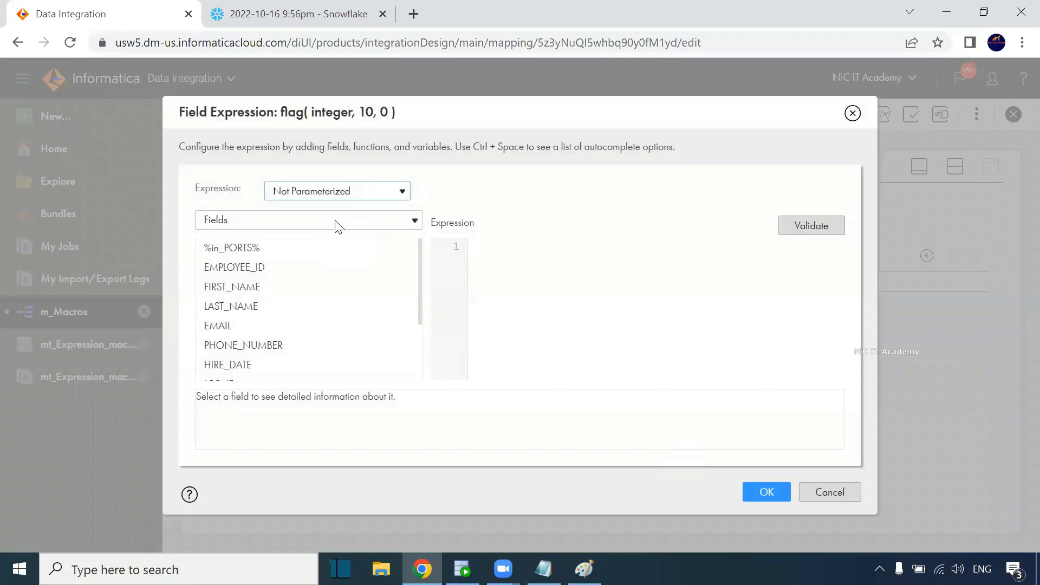
left_click(309, 223)
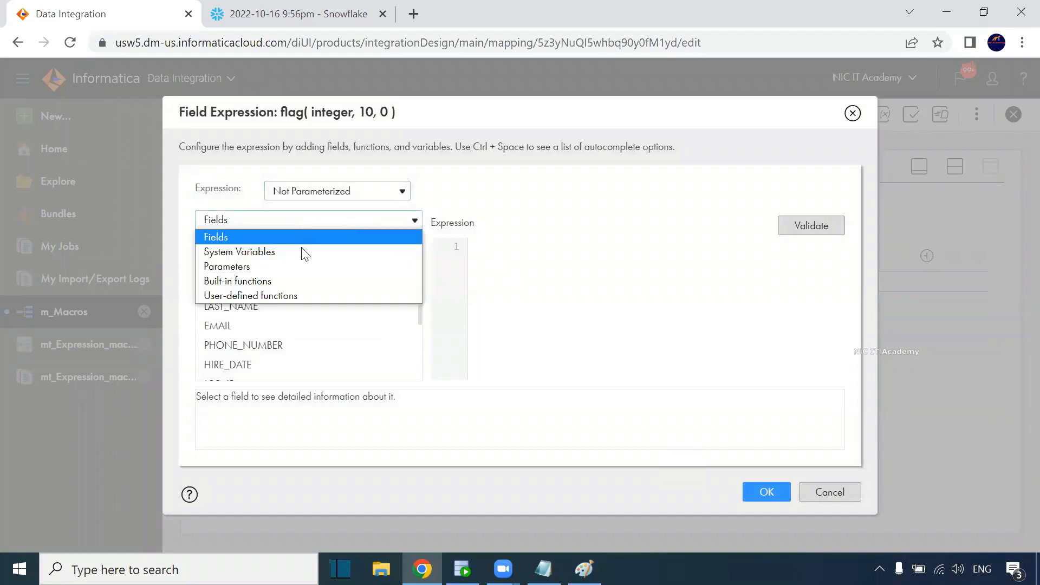
left_click(294, 280)
scroll(294, 317, "down", 3)
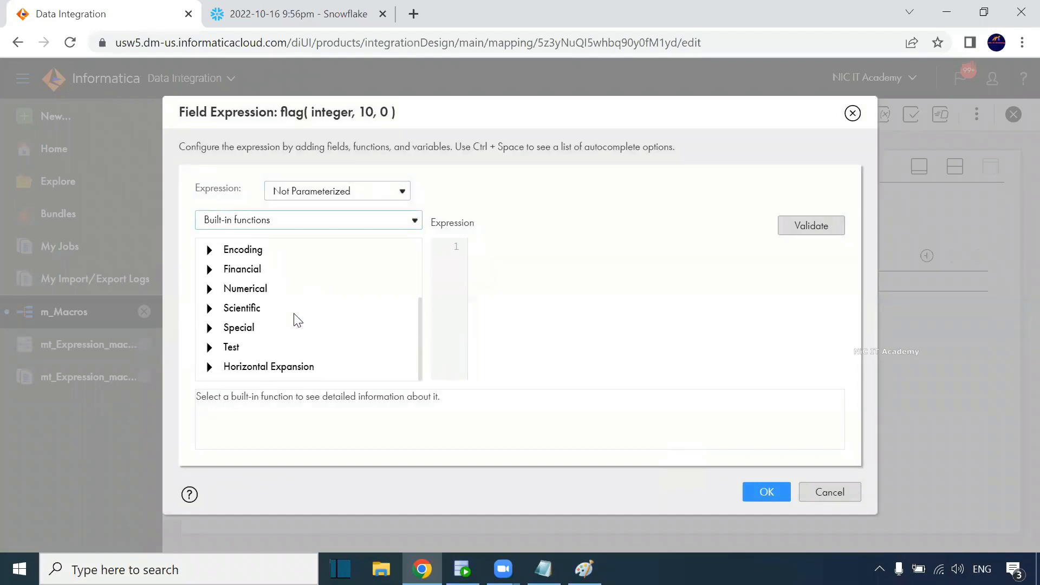
left_click(209, 366)
scroll(359, 304, "down", 2)
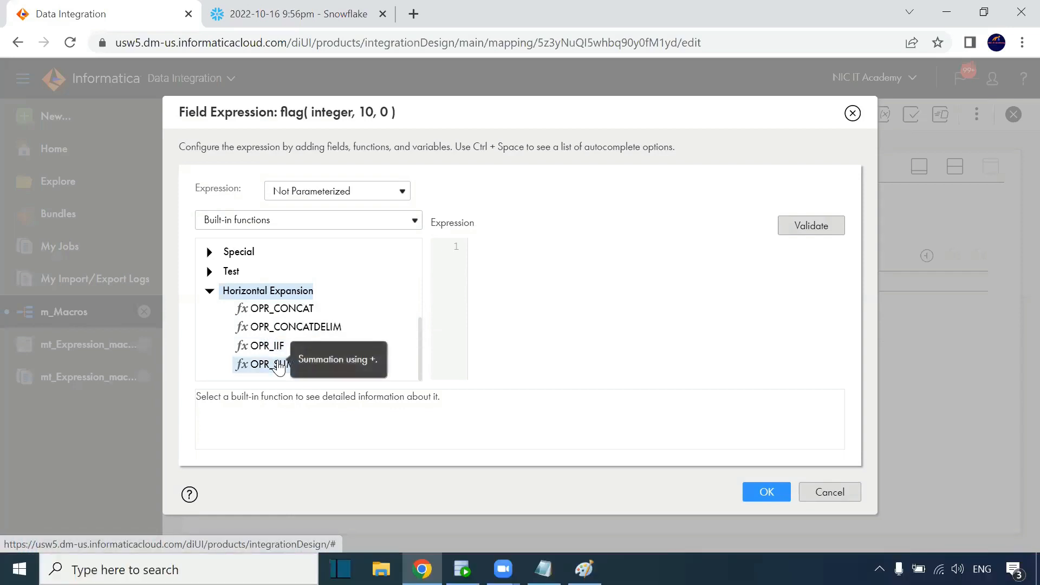
left_click(578, 262)
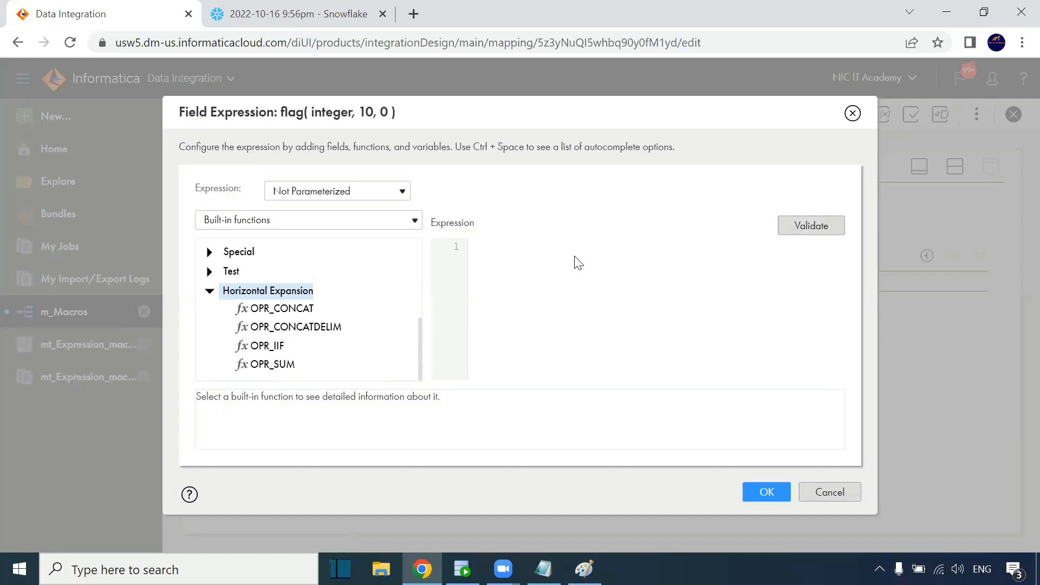
Switch to Oracle SQL Developer and compare the FIRST_NAME through PHONE_NUMBER fields of EMPLOYEES rows 108 and 107
left_click(463, 569)
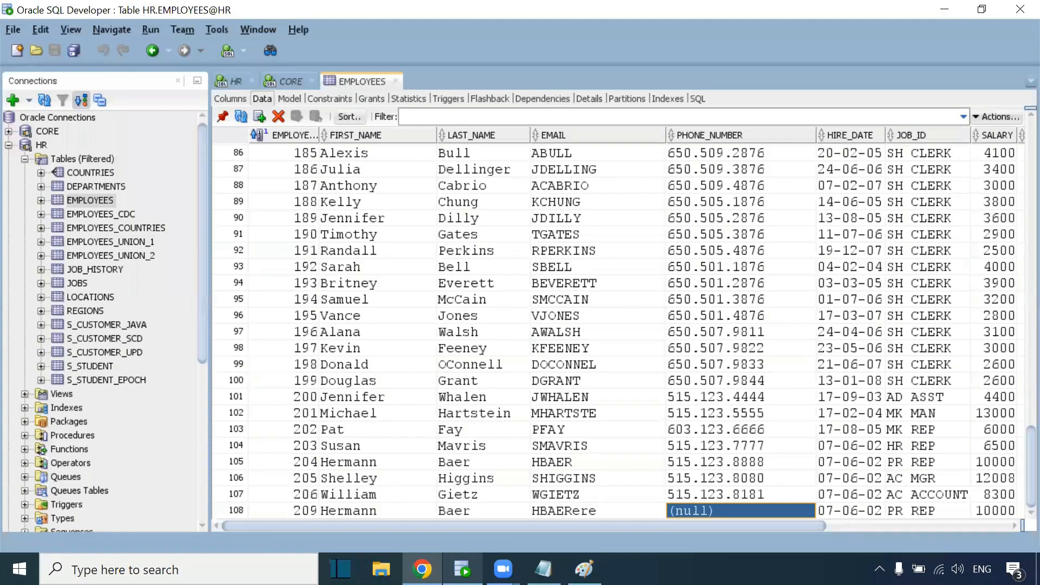
left_click(356, 515)
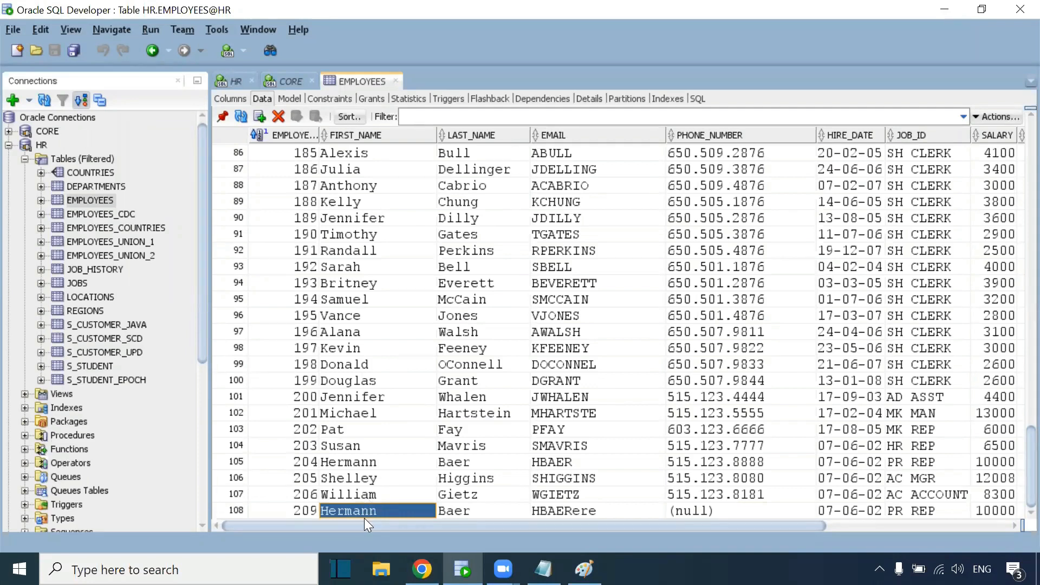
left_click(683, 513)
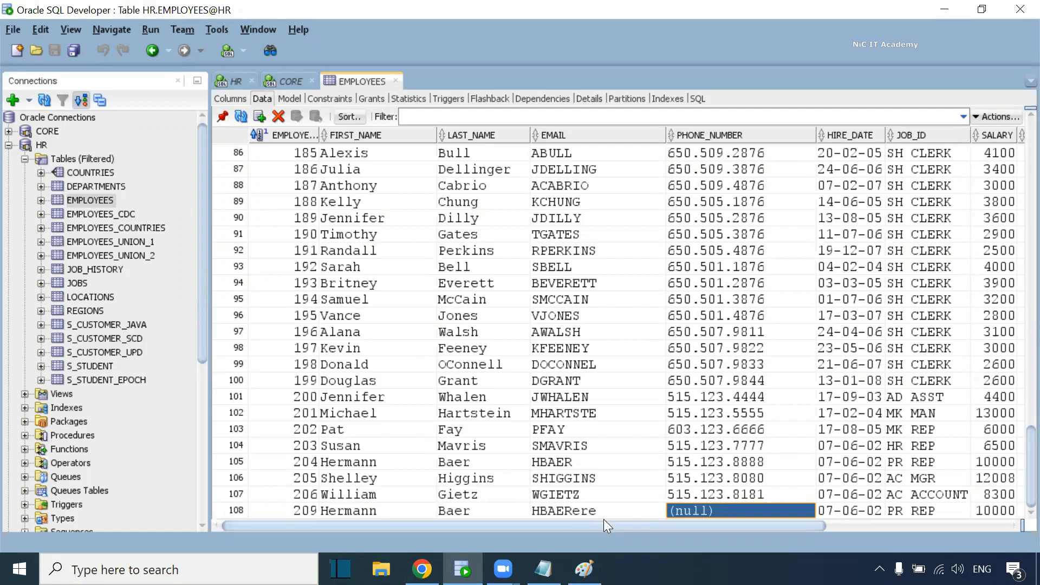
left_click(556, 510, "shift")
left_click_drag(495, 512, 386, 513)
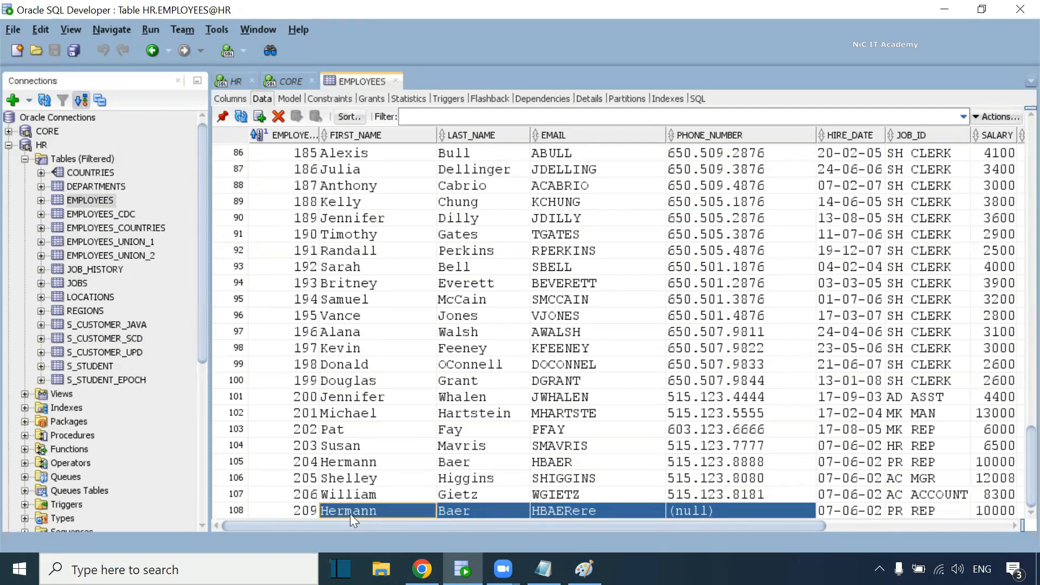
left_click_drag(345, 494, 732, 498)
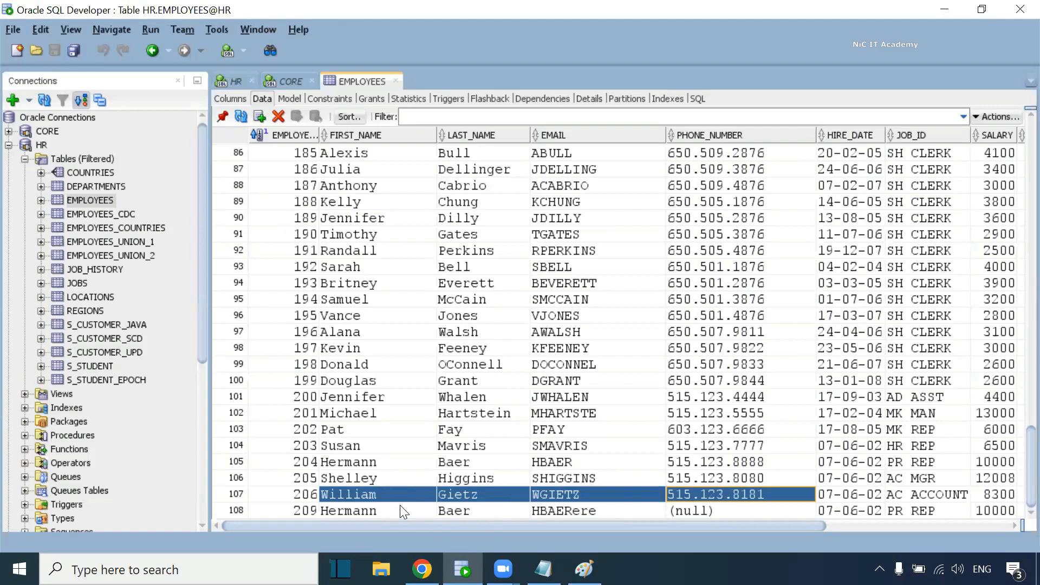
Check row 108's missing PHONE_NUMBER against its other fields and the filled FIRST_NAME through PHONE_NUMBER values of row 107
left_click_drag(378, 510, 672, 518)
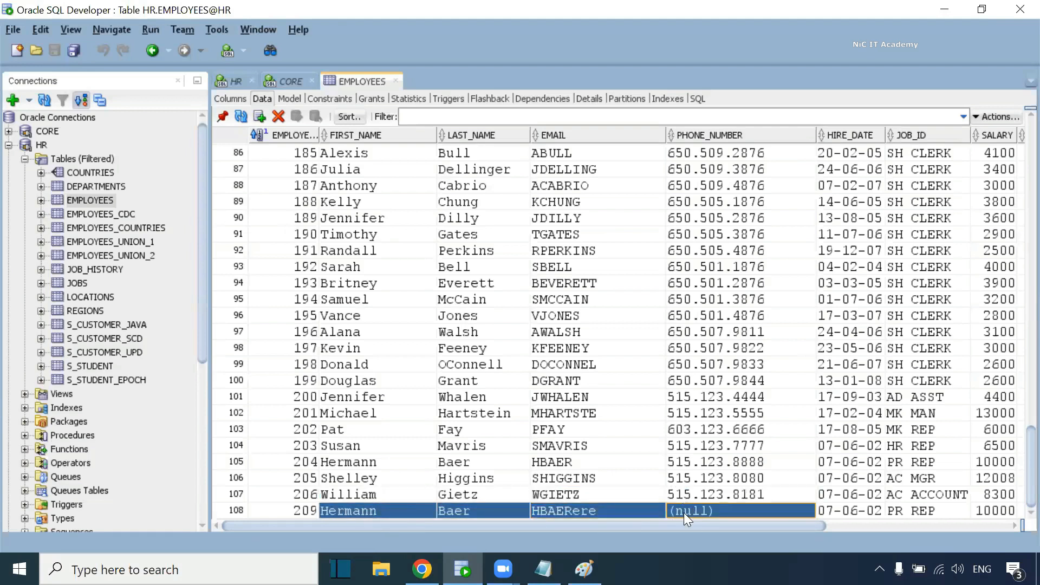
left_click(683, 514)
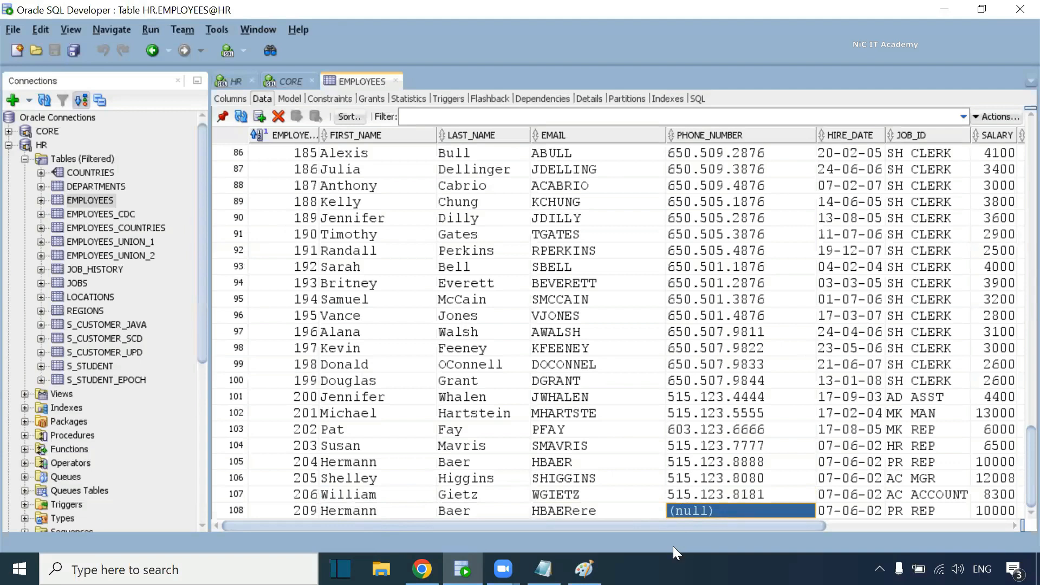
left_click_drag(400, 510, 722, 516)
left_click(722, 517)
left_click_drag(755, 493, 406, 499)
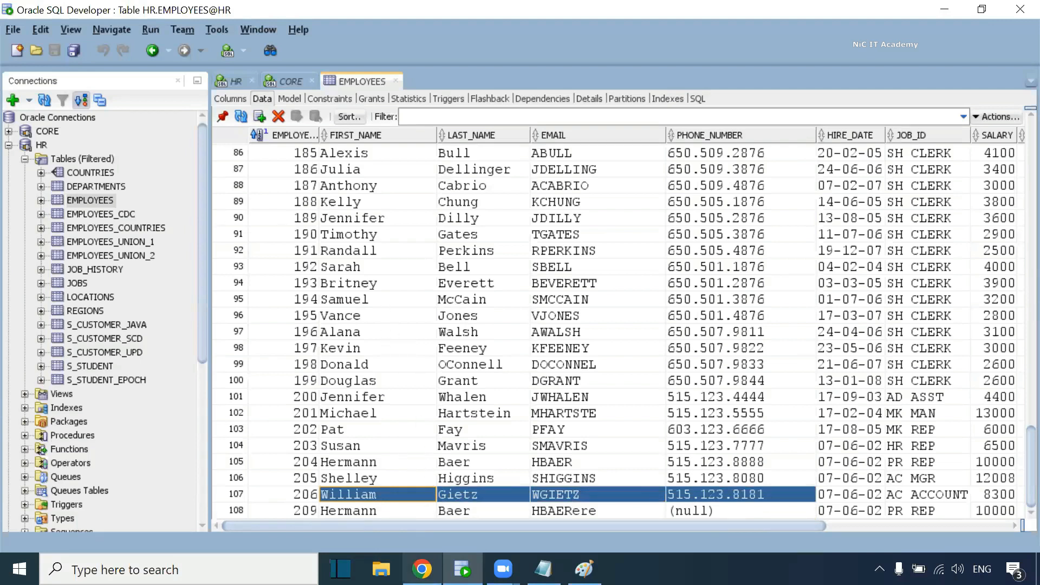
Switch to Informatica Data Integration and insert the Horizontal Expansion function OPR_SUM into the flag field's expression
mouse_move(422, 568)
left_click(423, 482)
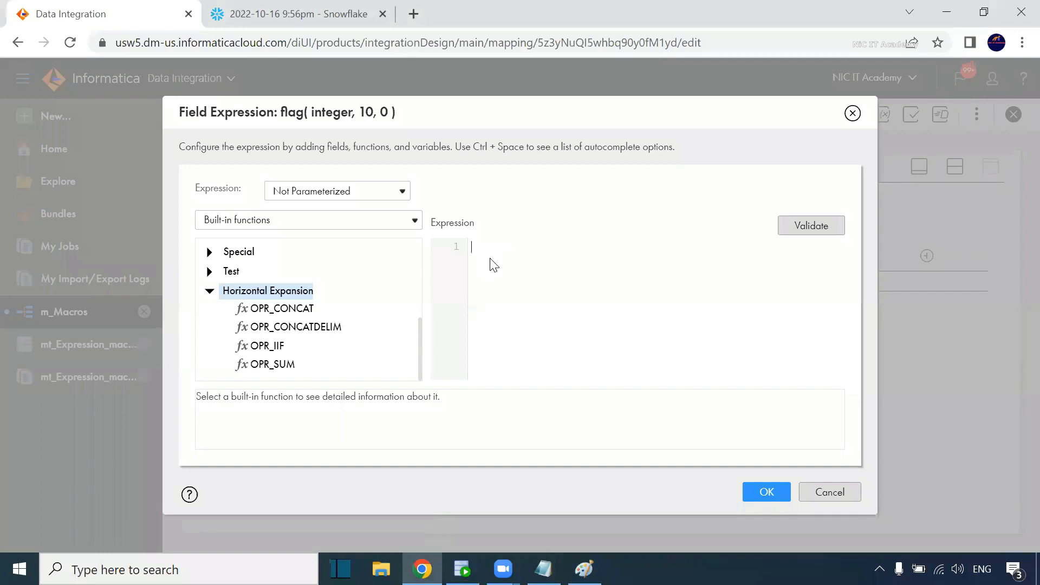
scroll(293, 292, "up", 5)
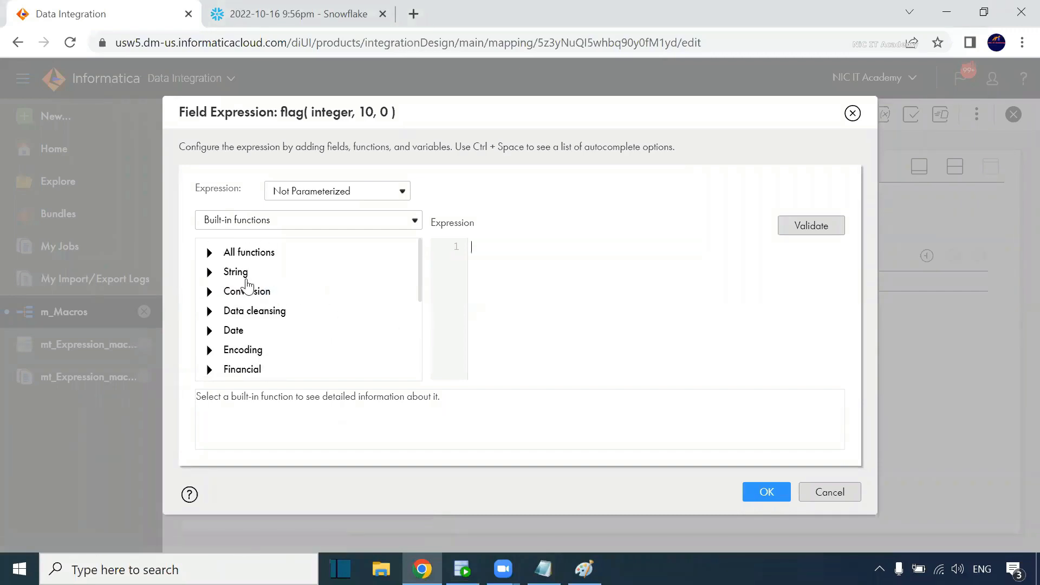
scroll(312, 341, "down", 5)
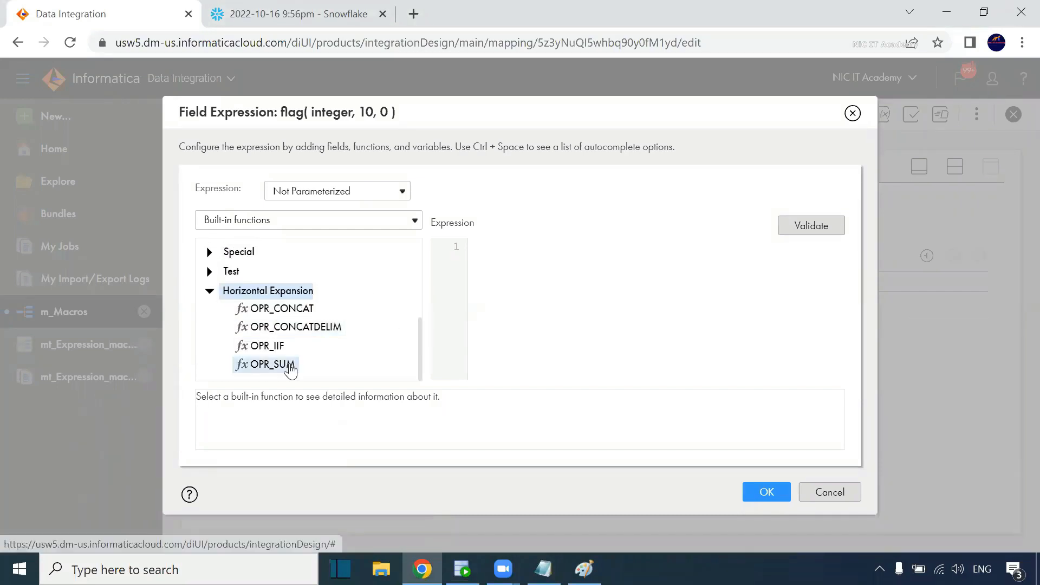
left_click_drag(262, 364, 494, 280)
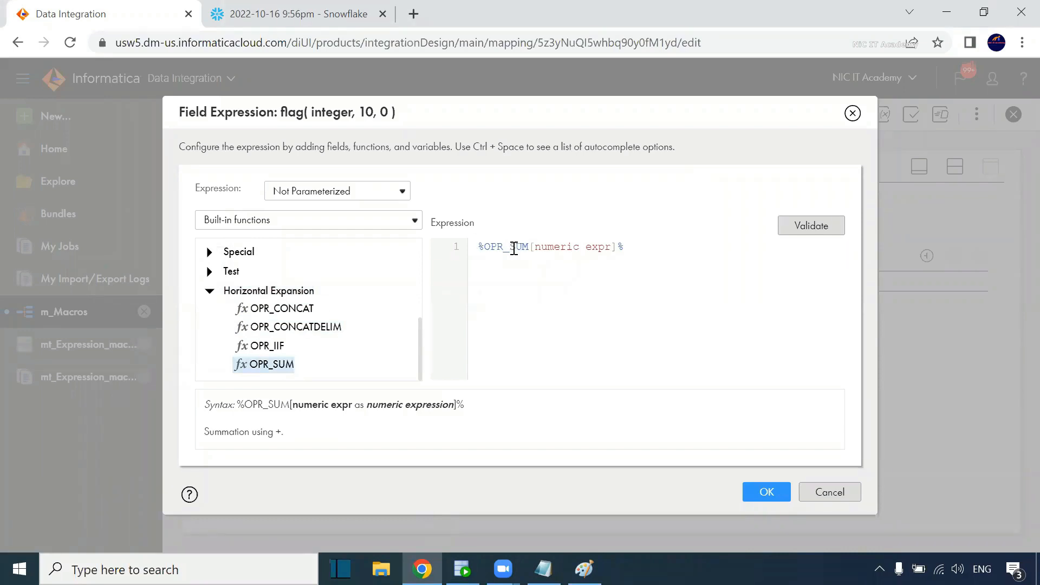
Replace the numeric expr placeholder inside OPR_SUM with the %in_PORTS% macro input field
double_click(557, 247)
left_click_drag(610, 247, 535, 246)
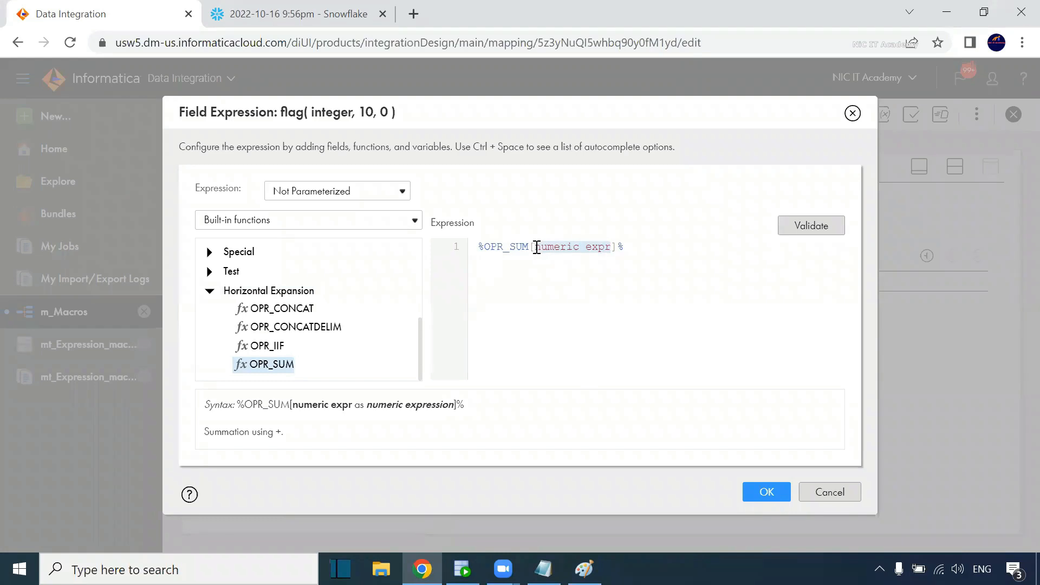
scroll(235, 249, "up", 5)
left_click(239, 222)
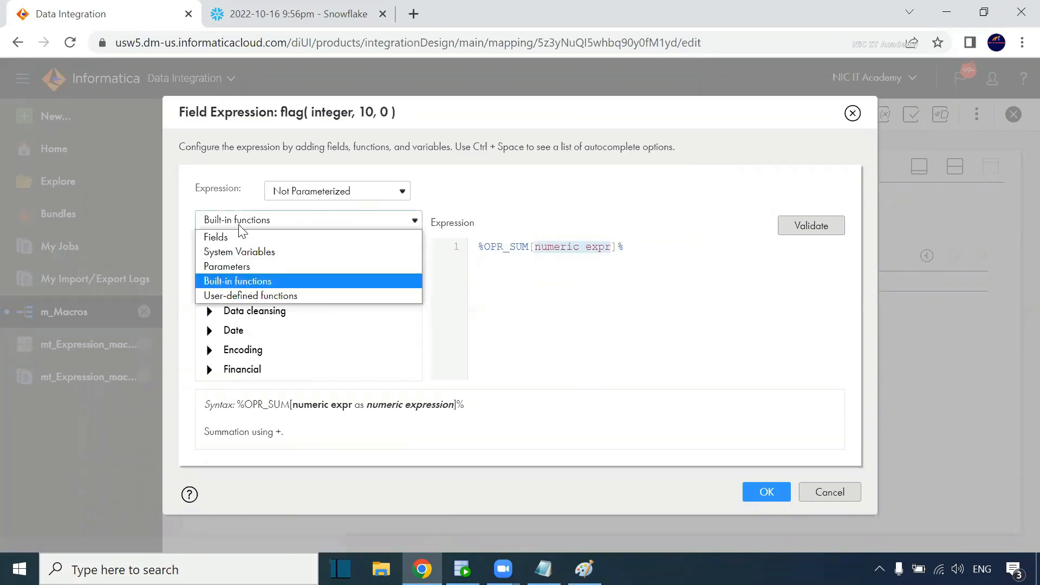
left_click(238, 235)
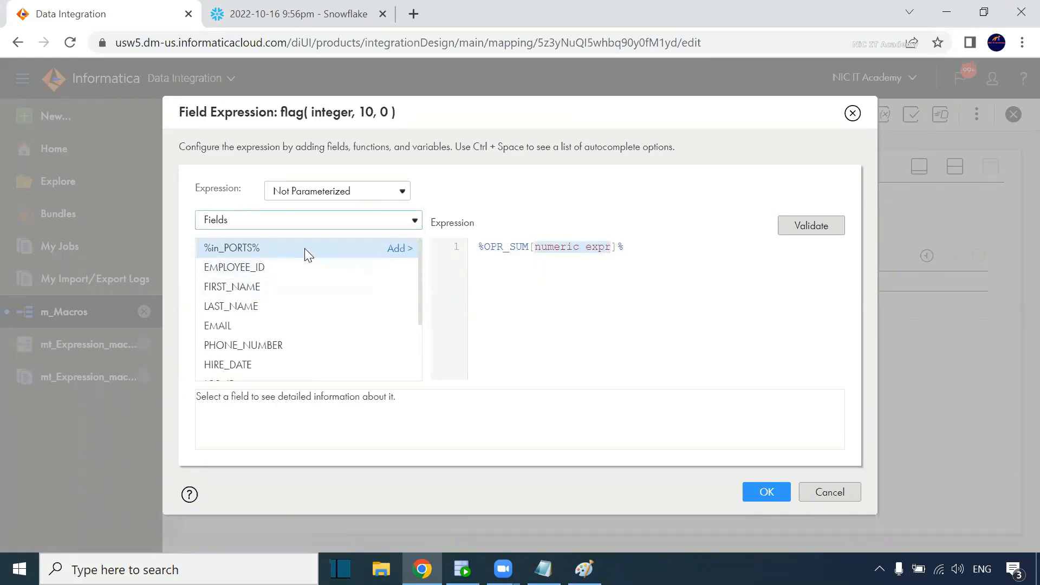
left_click(395, 252)
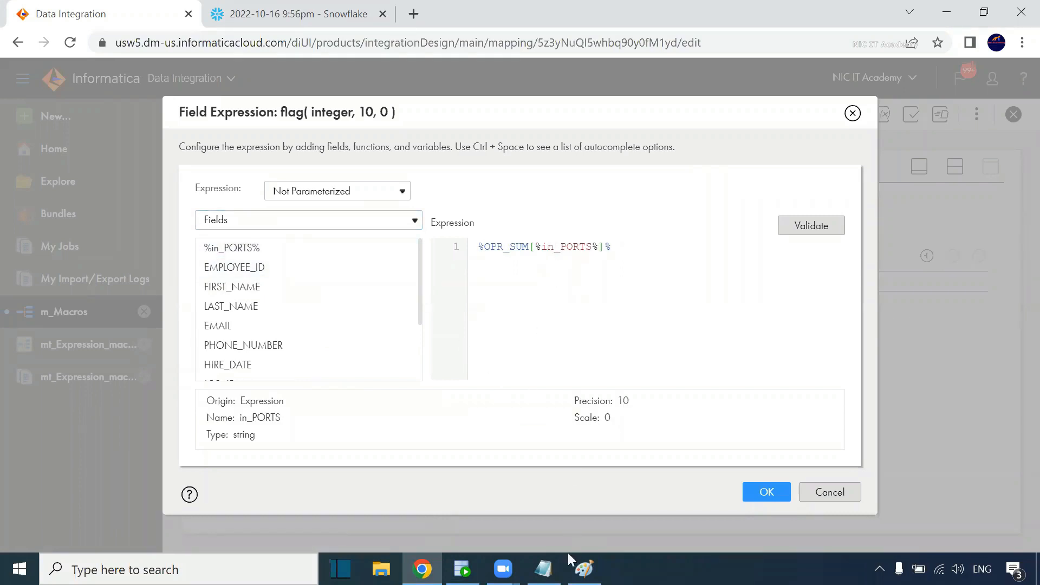
Copy %OPR_SUM[ IIF(ISNULL(%in_PORT%), 1, 0) ]% from the Flag line of the Notepad notes and paste it below the existing flag expression in Data Integration
left_click(543, 568)
left_click(326, 413)
left_click_drag(423, 415, 60, 418)
key("ctrl+c")
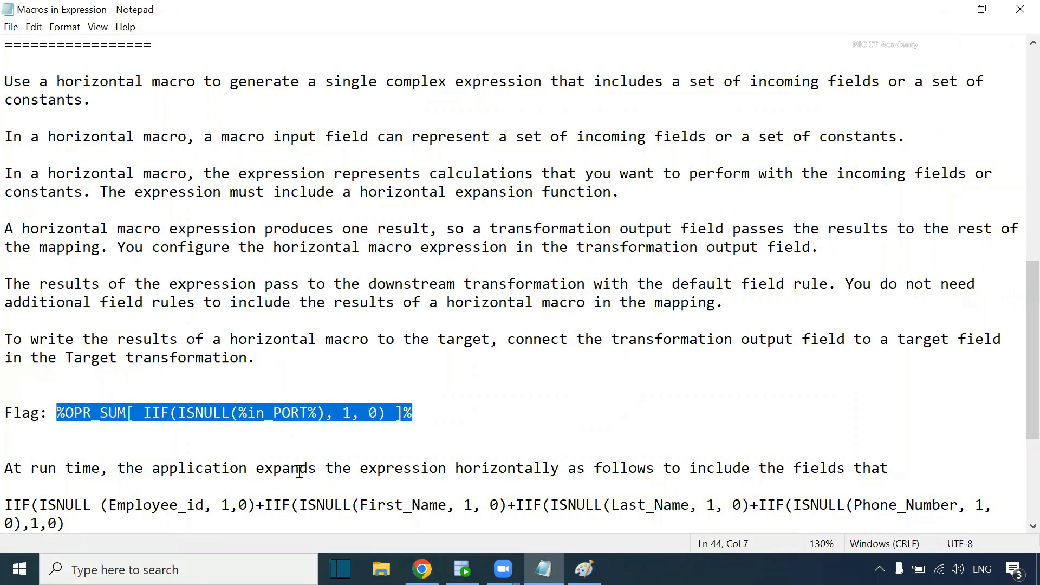
key("alt+Tab")
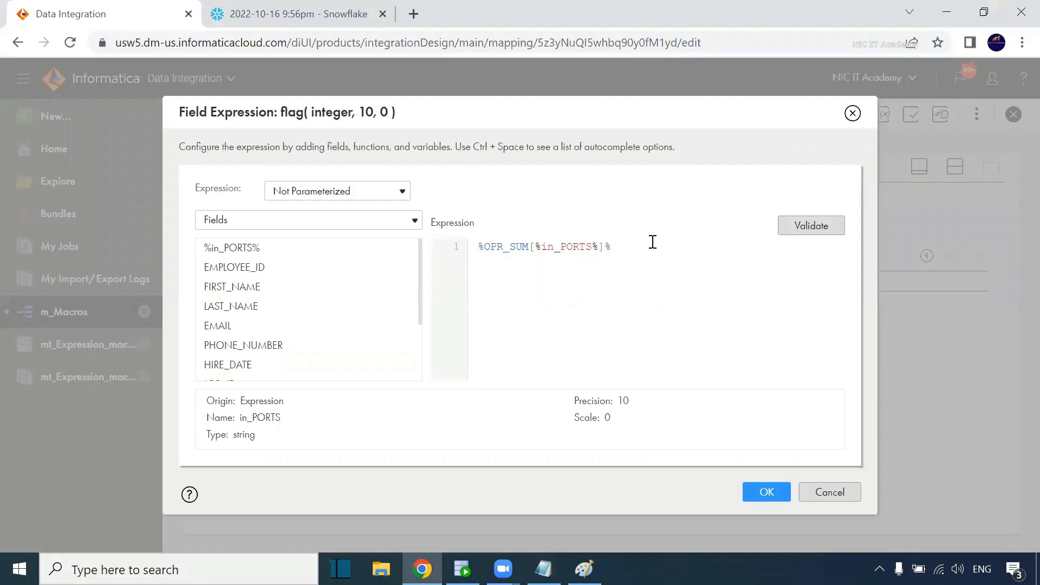
key("ctrl+v")
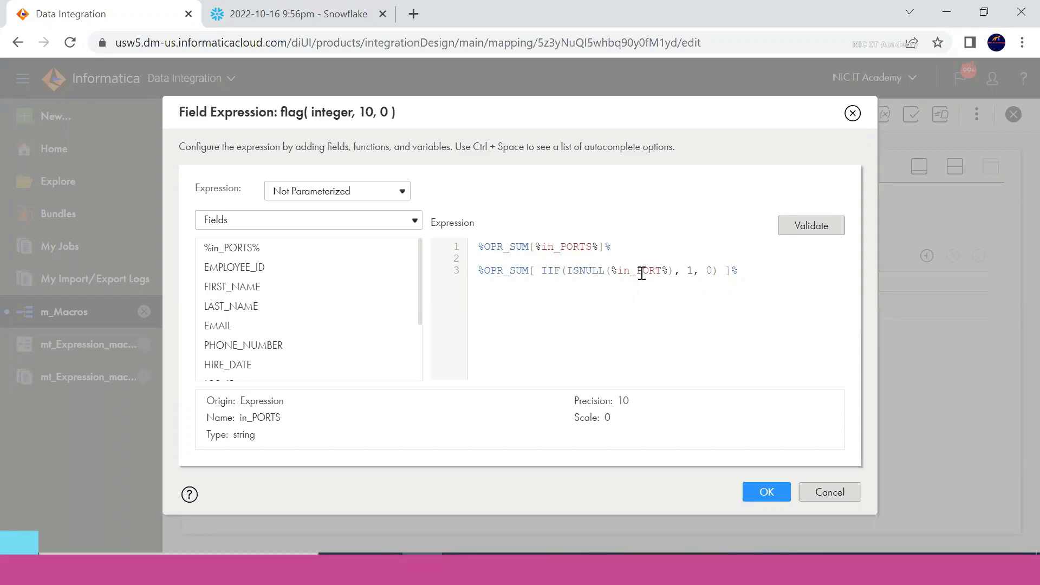
Correct the field name in the pasted ISNULL call to %in_PORTS% and review the 1 and 0 return values
left_click_drag(674, 270, 586, 272)
double_click(655, 278)
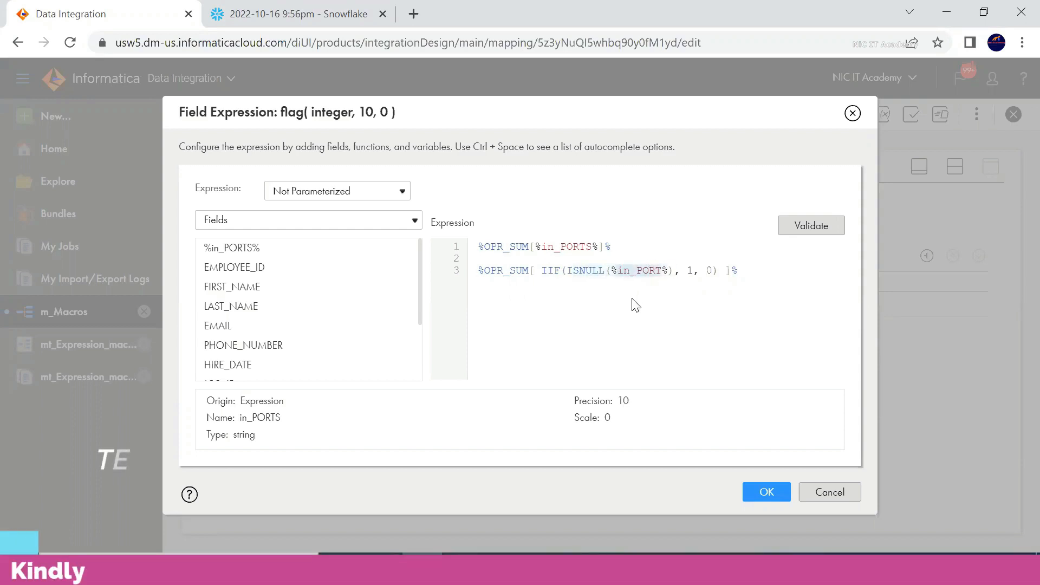
left_click(662, 271)
type("S")
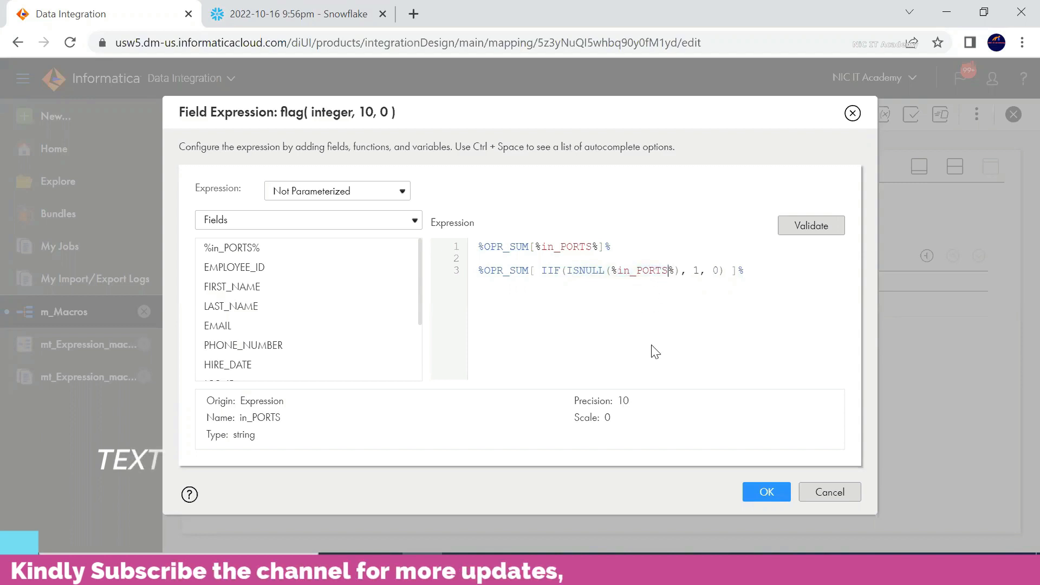
double_click(697, 271)
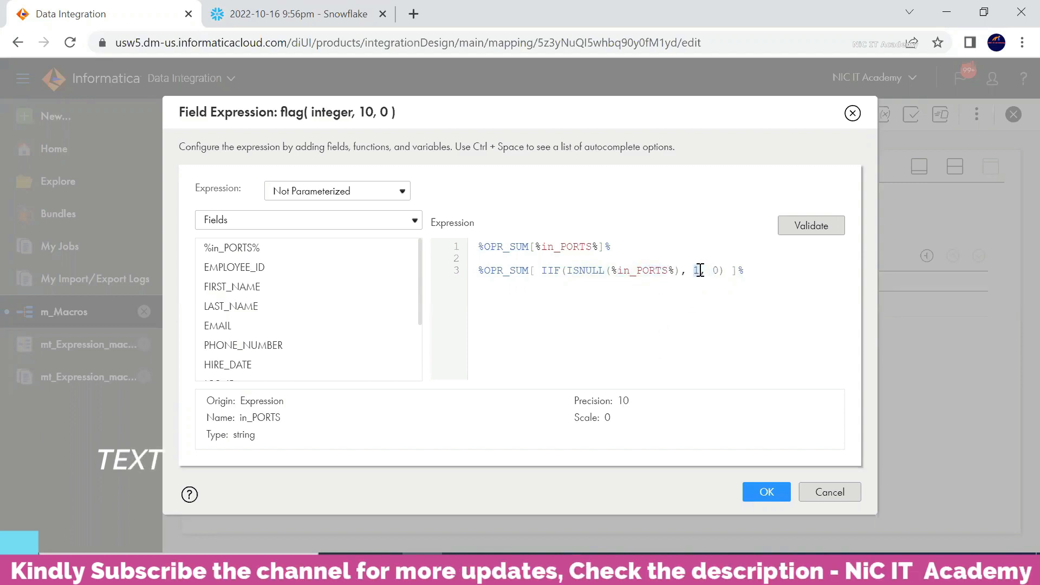
double_click(713, 270)
double_click(698, 270)
Delete the %OPR_SUM[%in_PORTS%]% line and the leading blank space, keeping only the IIF(ISNULL(%in_PORTS%), 1, 0) macro expression
left_click_drag(631, 244, 480, 245)
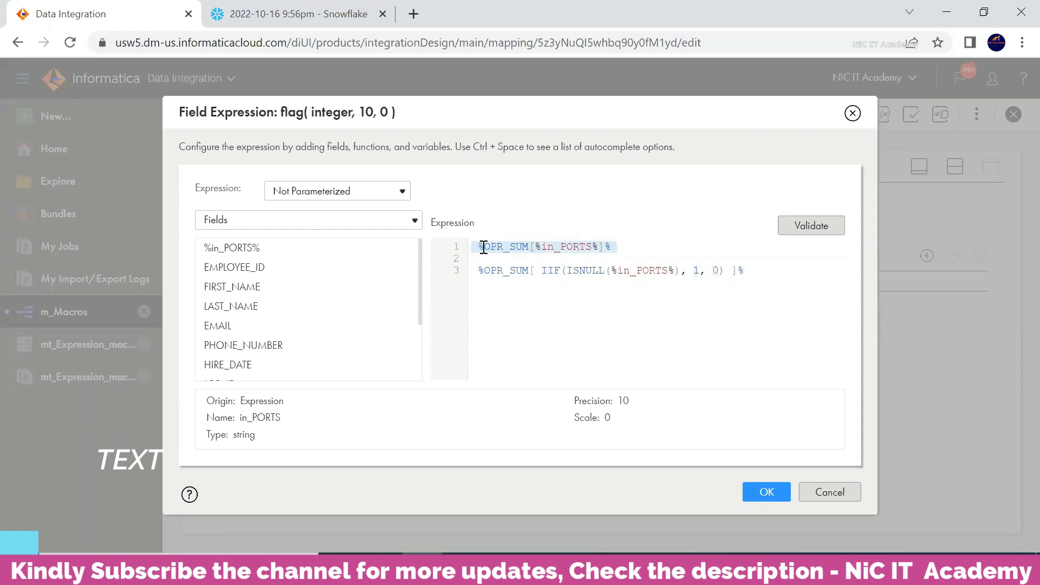
key("BackSpace")
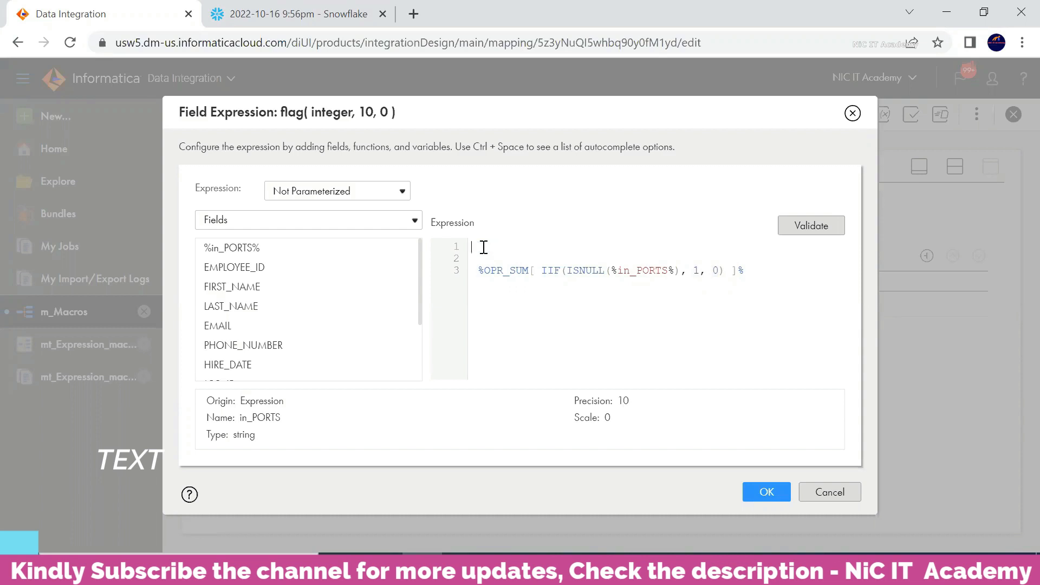
key("Delete")
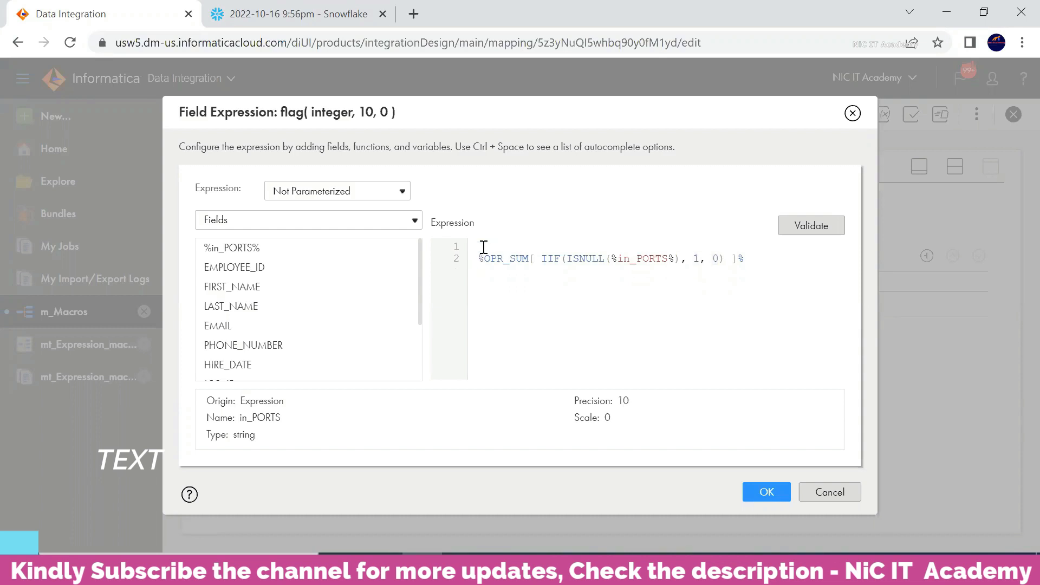
key("Delete")
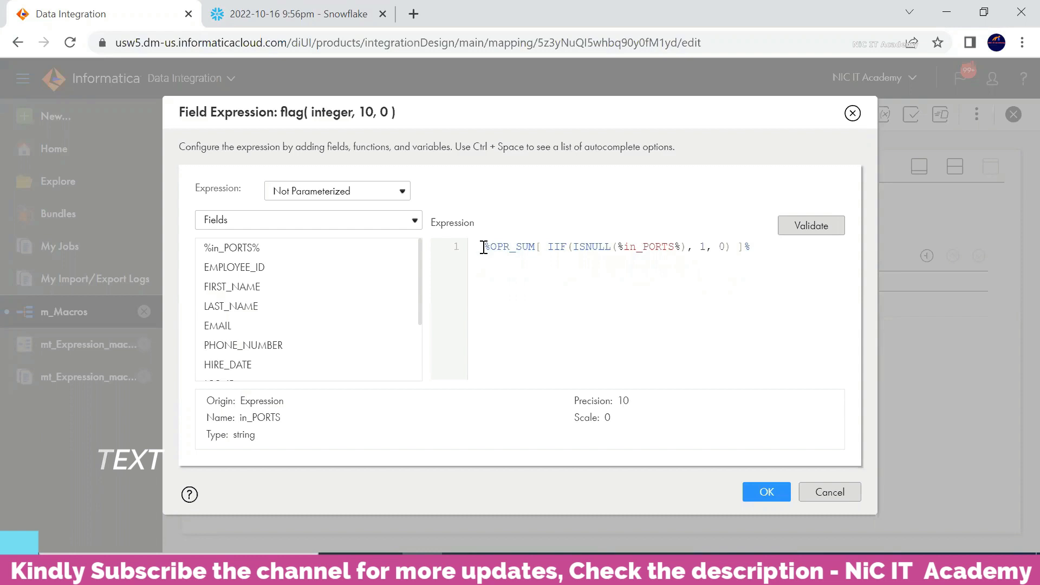
key("Delete")
key("Delete")
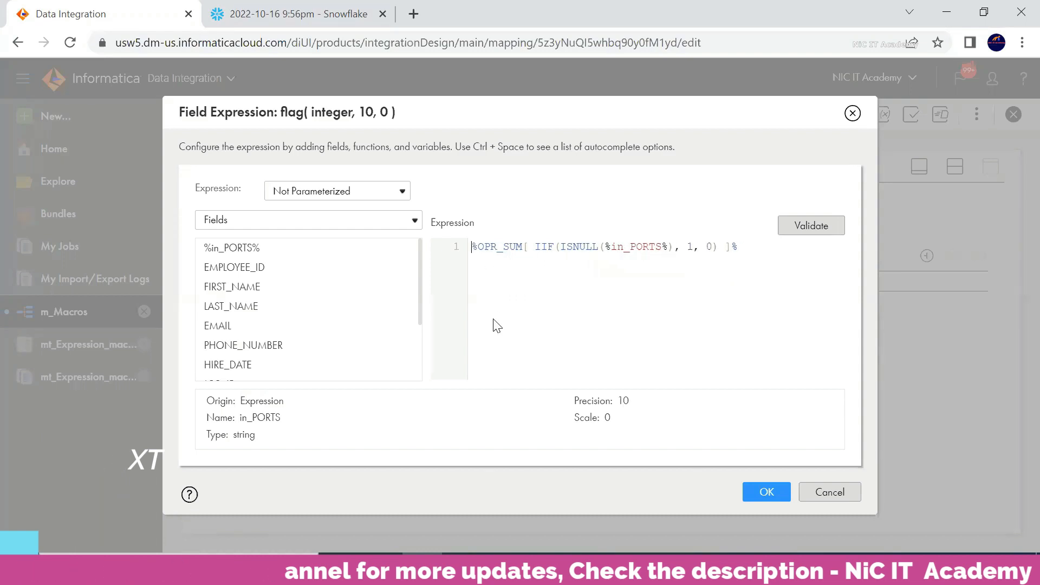
Validate the flag field's macro expression, check its in_PORTS reference against the field list, and accept the expression
left_click(828, 226)
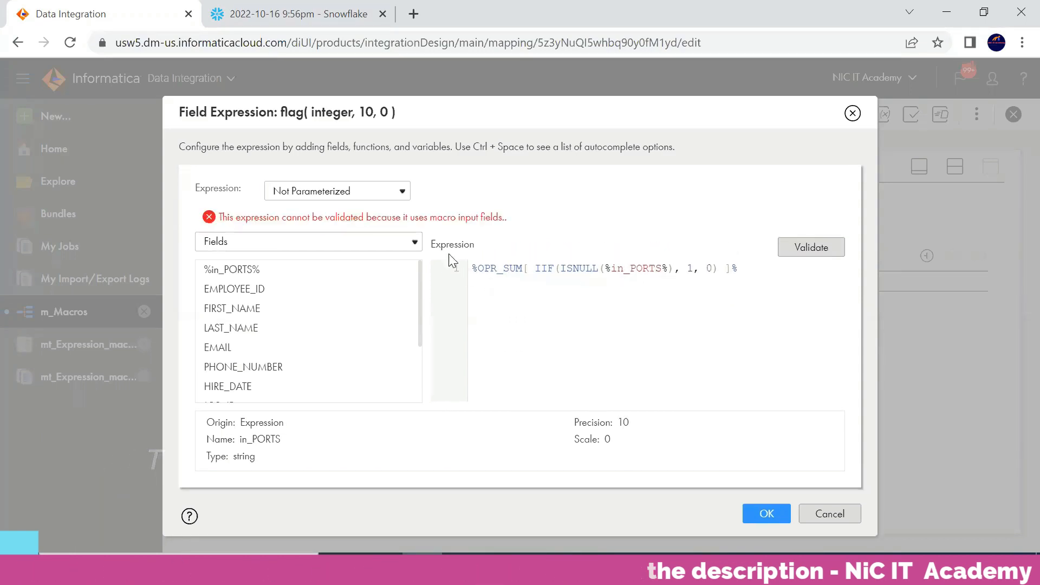
double_click(652, 268)
mouse_move(294, 270)
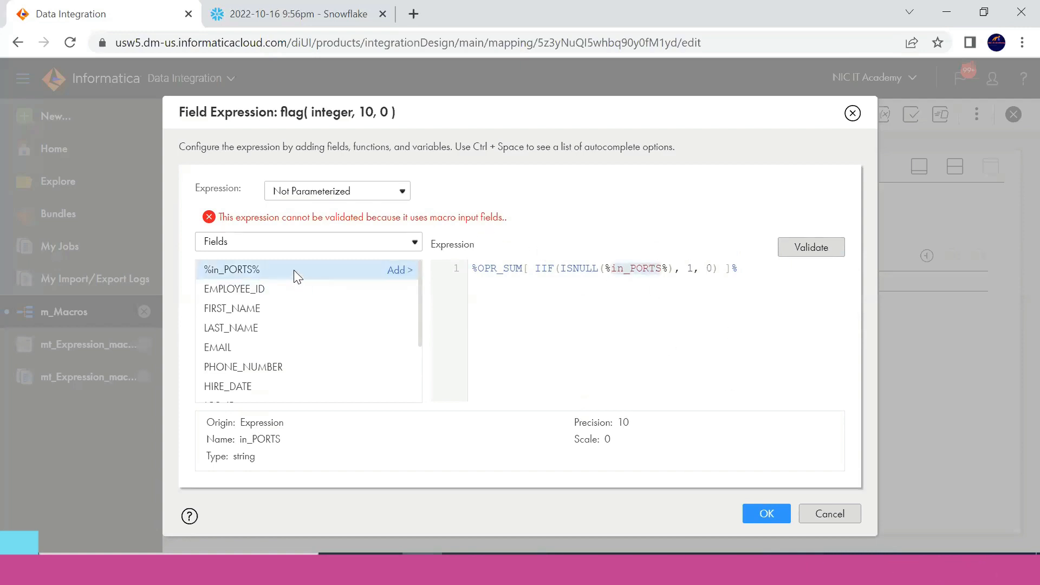
left_click(766, 514)
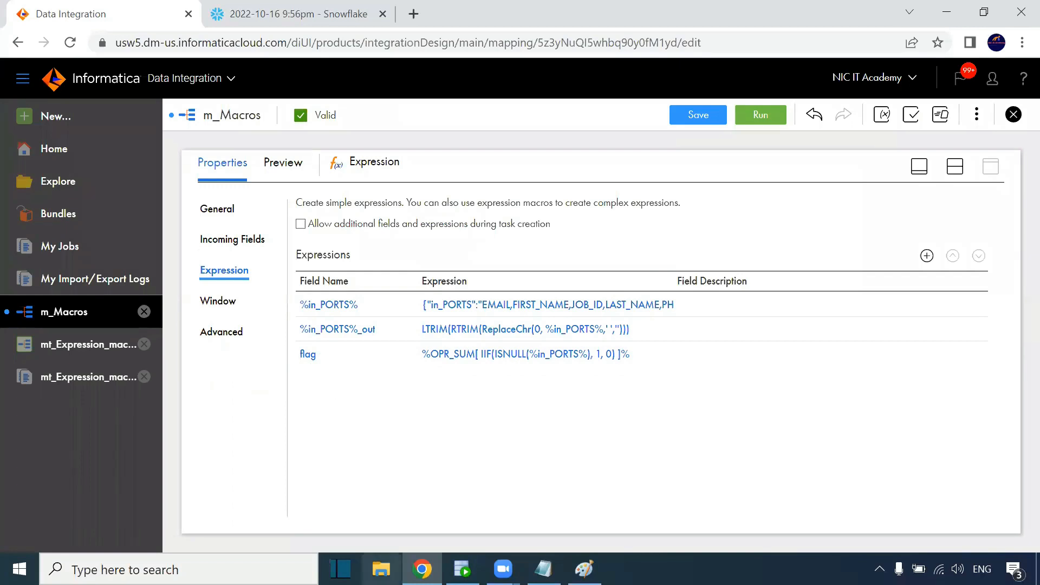
Switch to Oracle SQL Developer and examine which EMPLOYEES fields are null in row 108 compared with rows 101 to 107
left_click(460, 569)
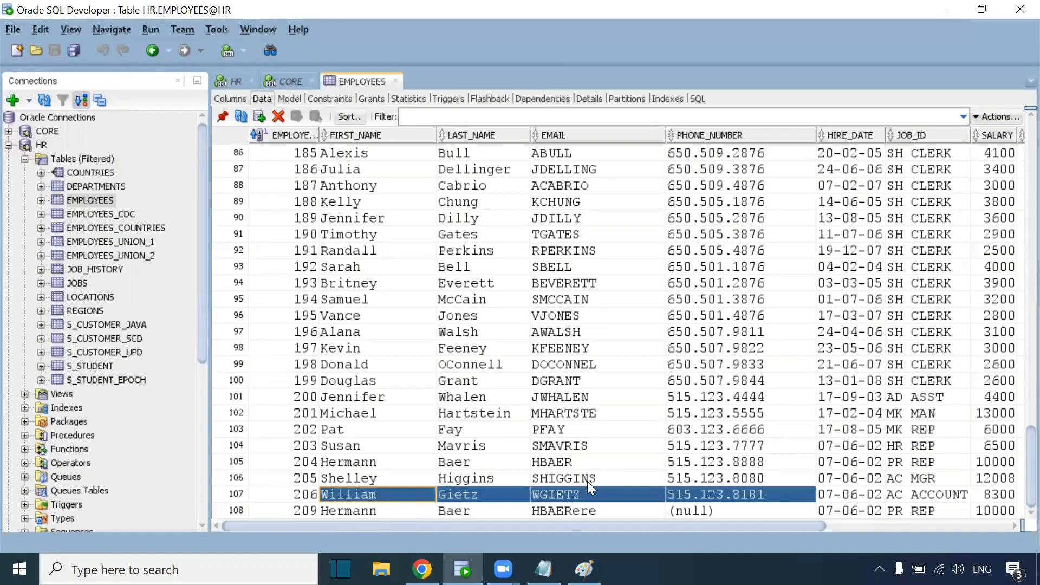
left_click(721, 510)
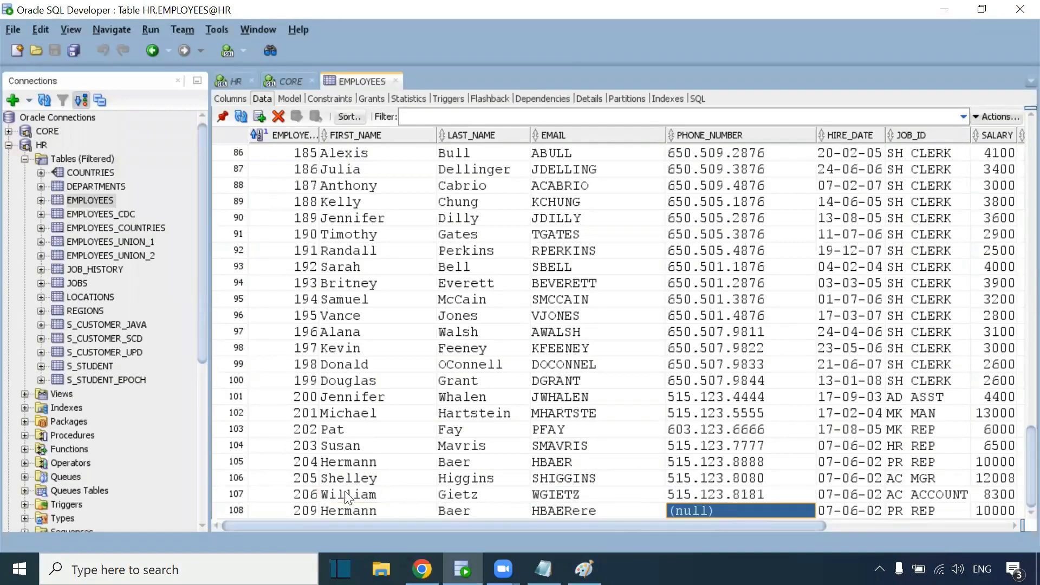
left_click_drag(294, 512, 717, 519)
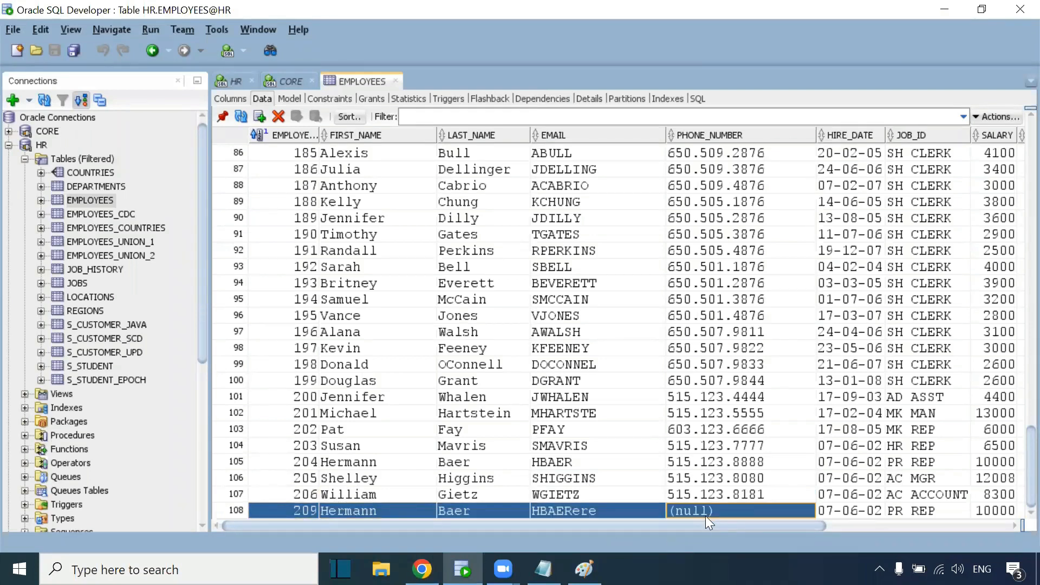
left_click_drag(728, 503, 411, 391)
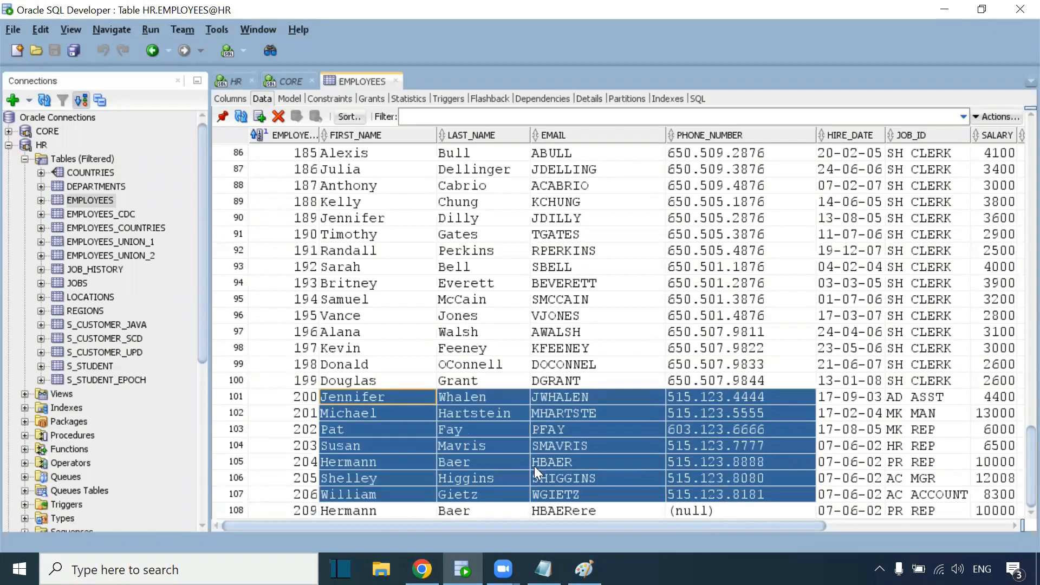
left_click(746, 515)
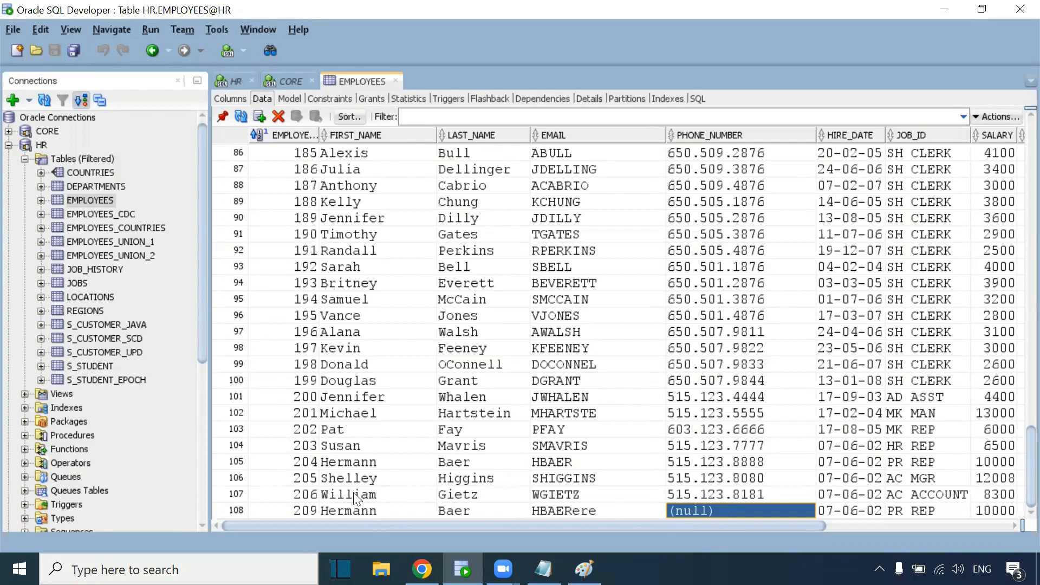
Switch to Data Integration, insert a Filter transformation between Expression and Target in m_Macros, and space the transformations apart
key("alt+Tab")
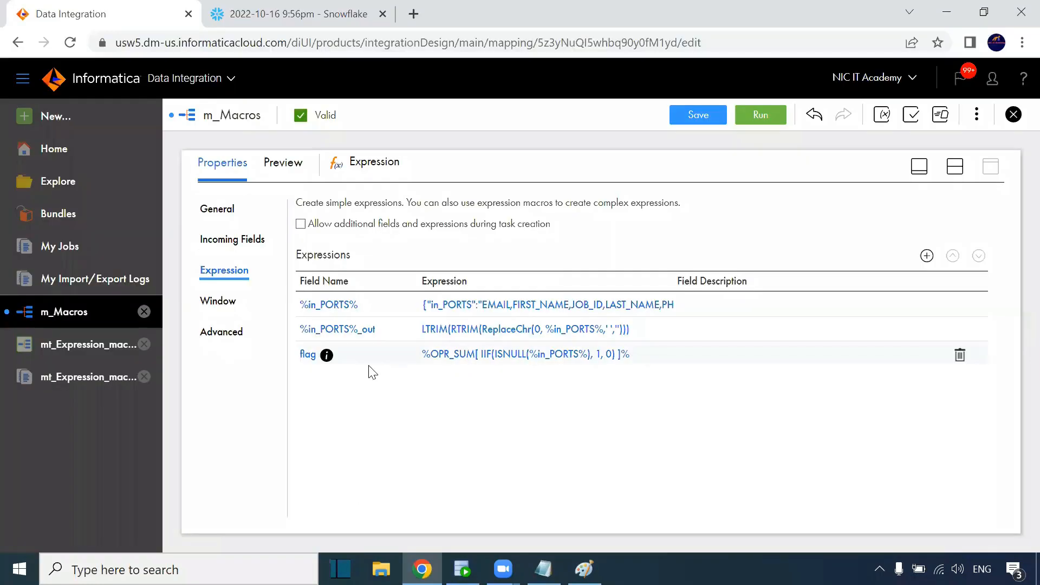
left_click(955, 166)
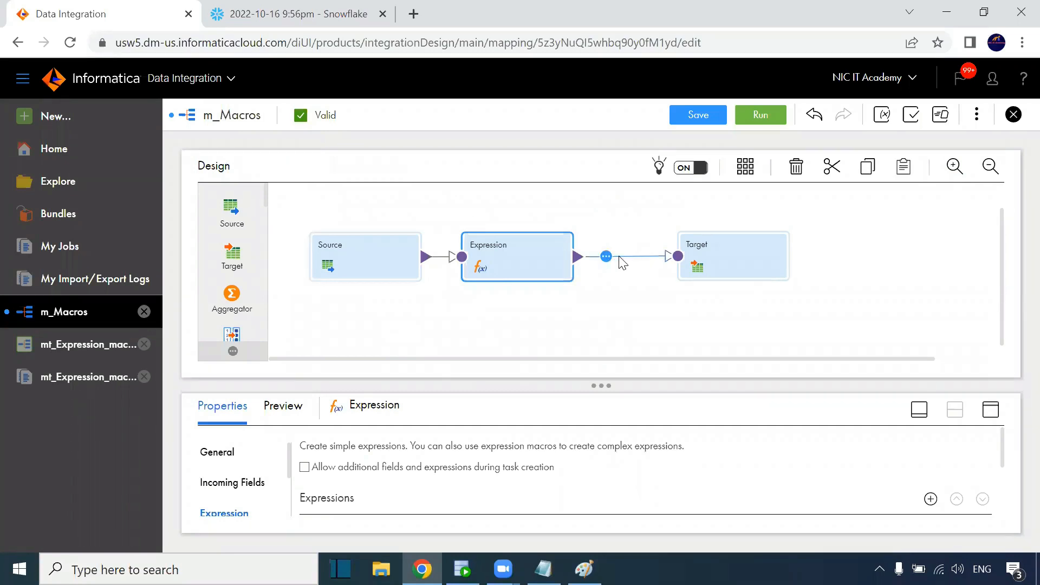
left_click(607, 257)
left_click(640, 311)
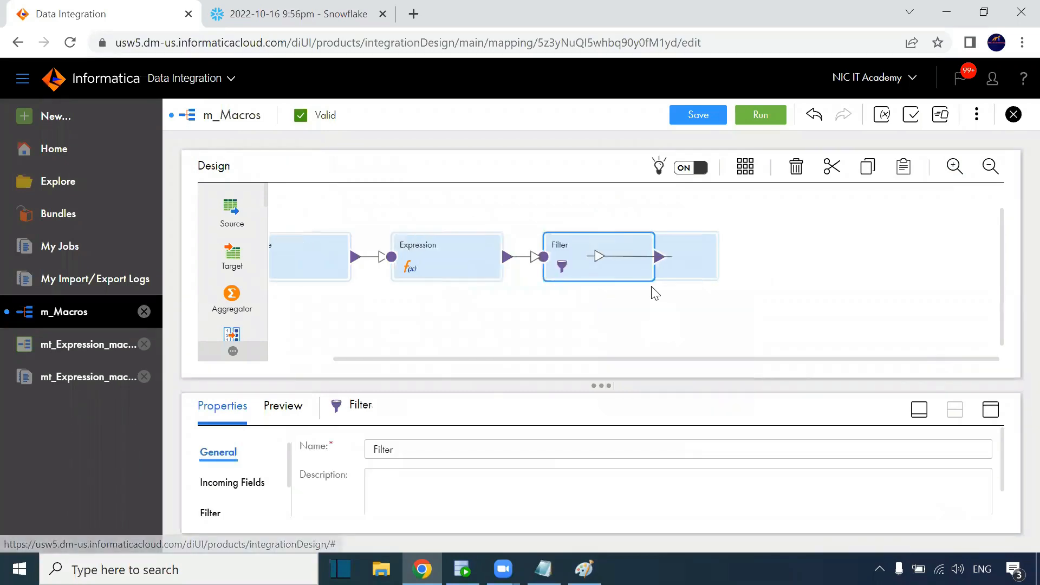
left_click(685, 252)
left_click_drag(688, 257, 866, 255)
left_click_drag(615, 256, 643, 256)
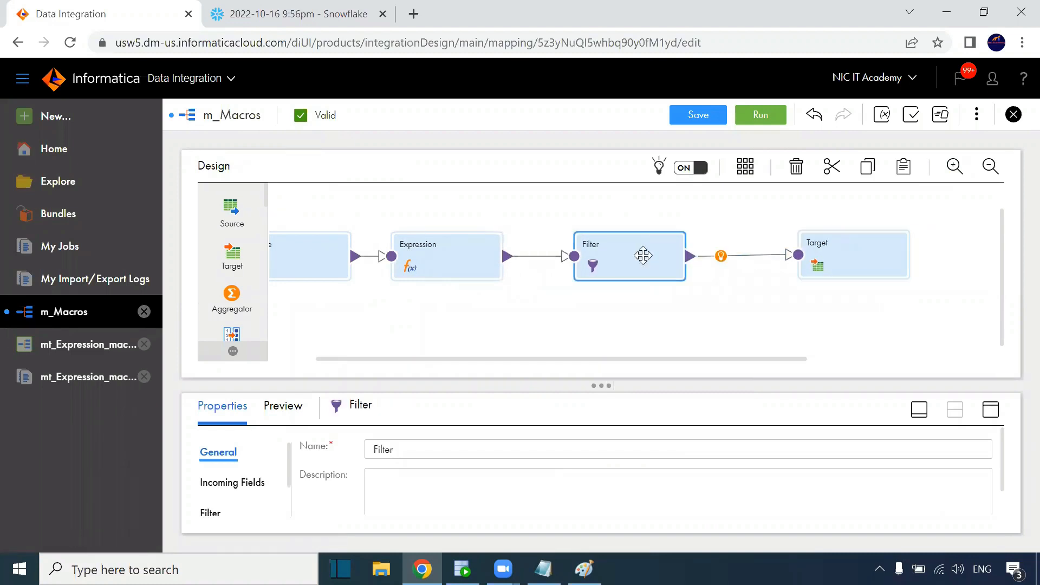
Give the Filter transformation an Advanced filter condition of flag=0 and accept it
left_click(991, 410)
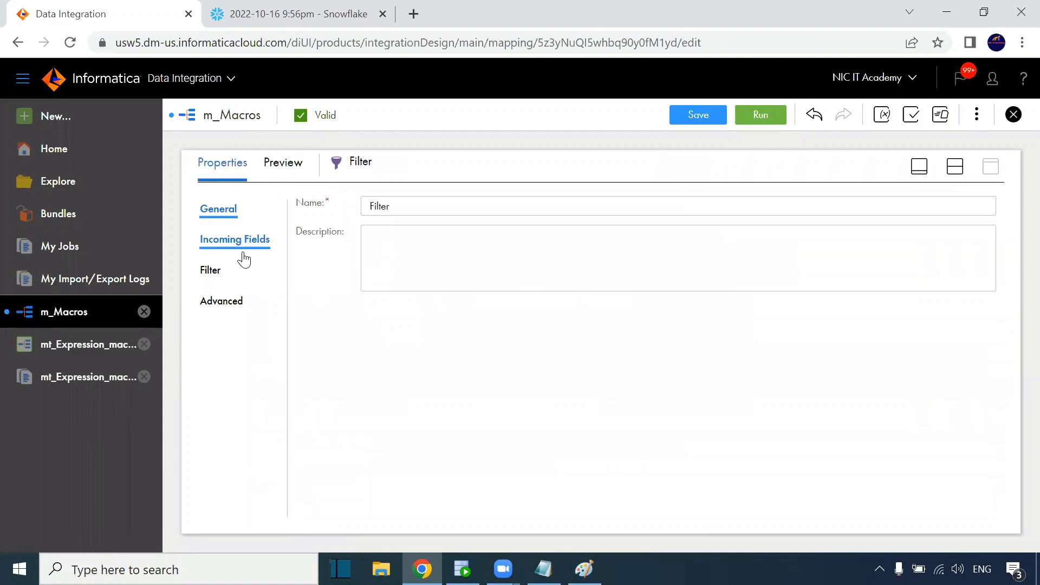
left_click(213, 273)
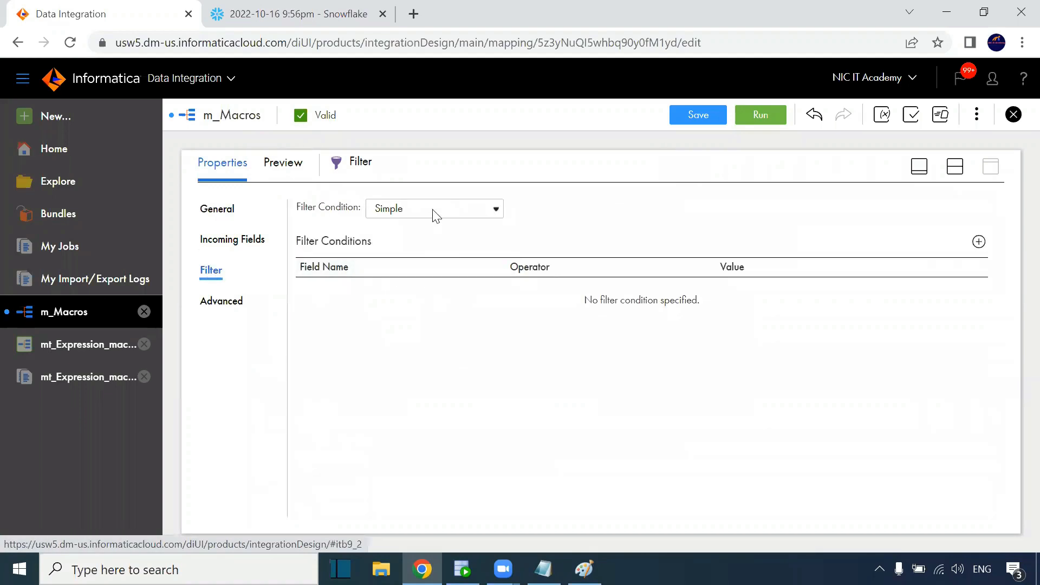
left_click(436, 216)
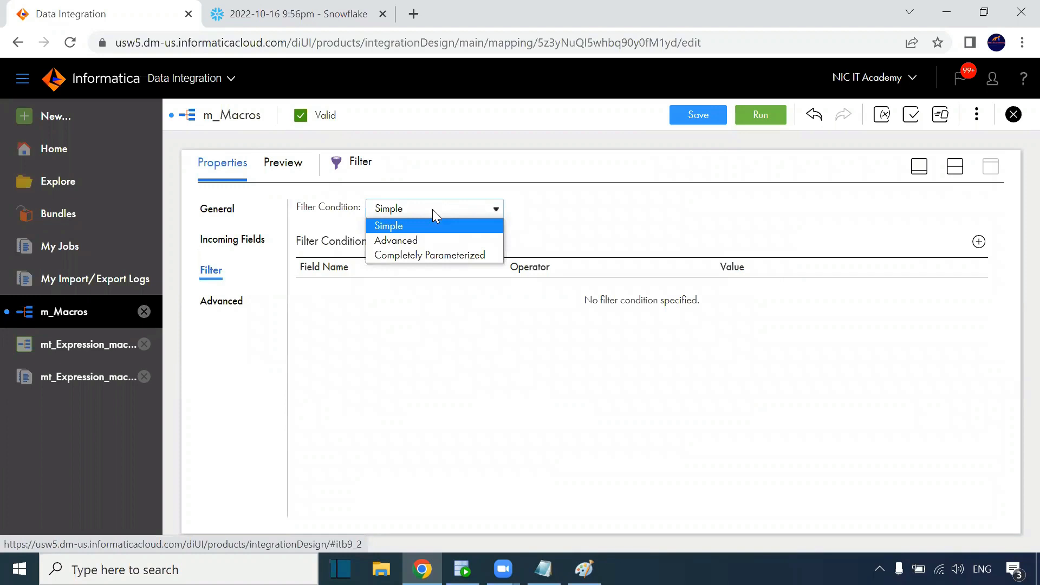
left_click(429, 239)
left_click(761, 211)
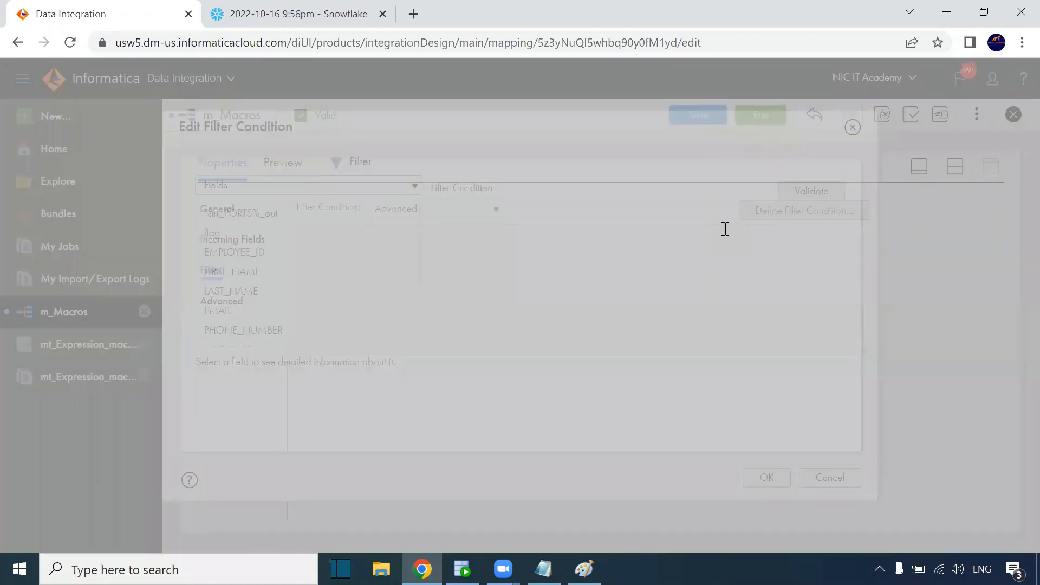
left_click(410, 234)
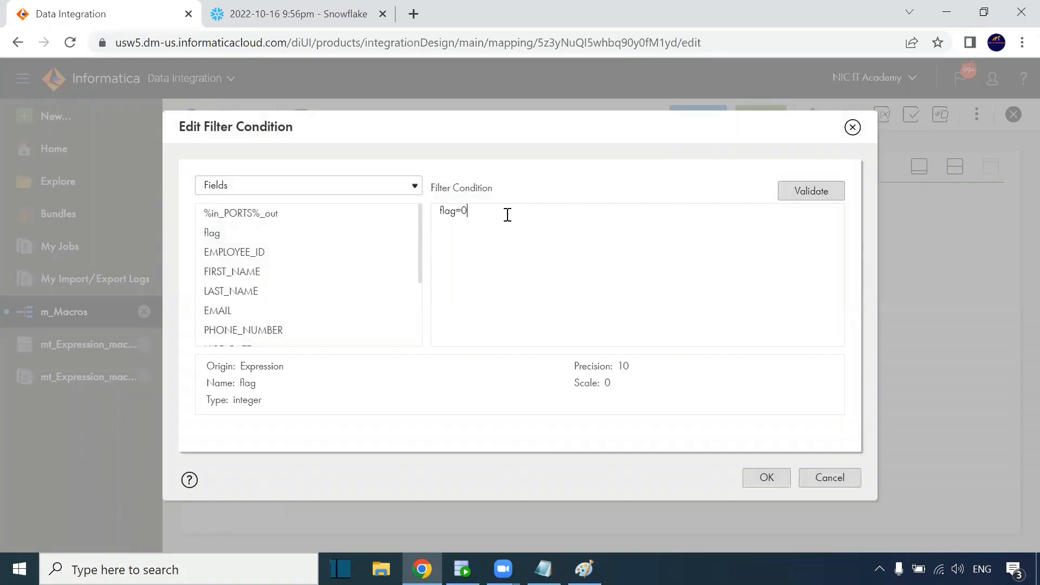
type("=0")
key("ctrl+plus")
key("ctrl+plus")
key("ctrl+plus")
left_click_drag(491, 214, 412, 213)
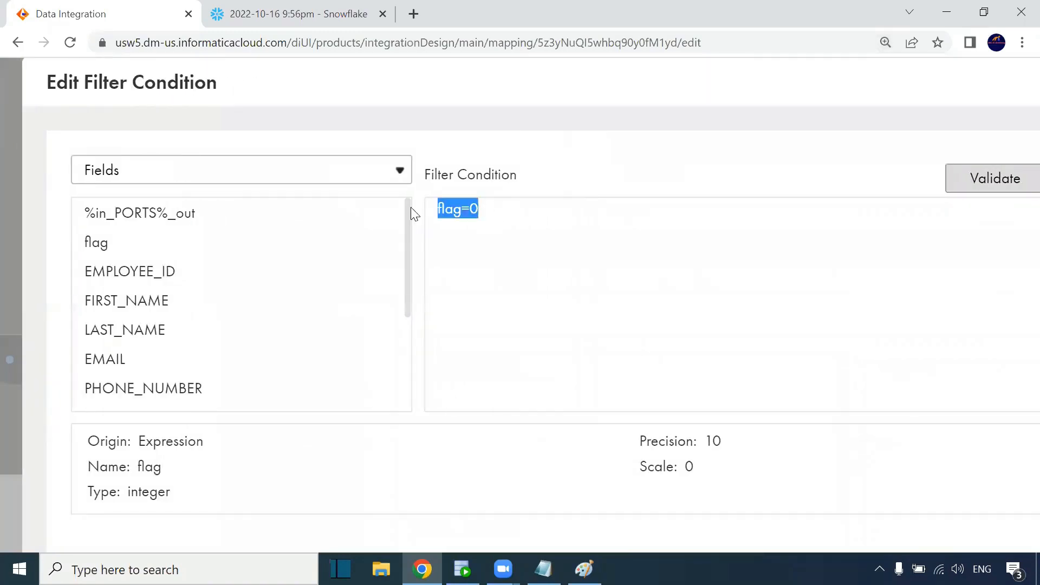
key("ctrl+minus")
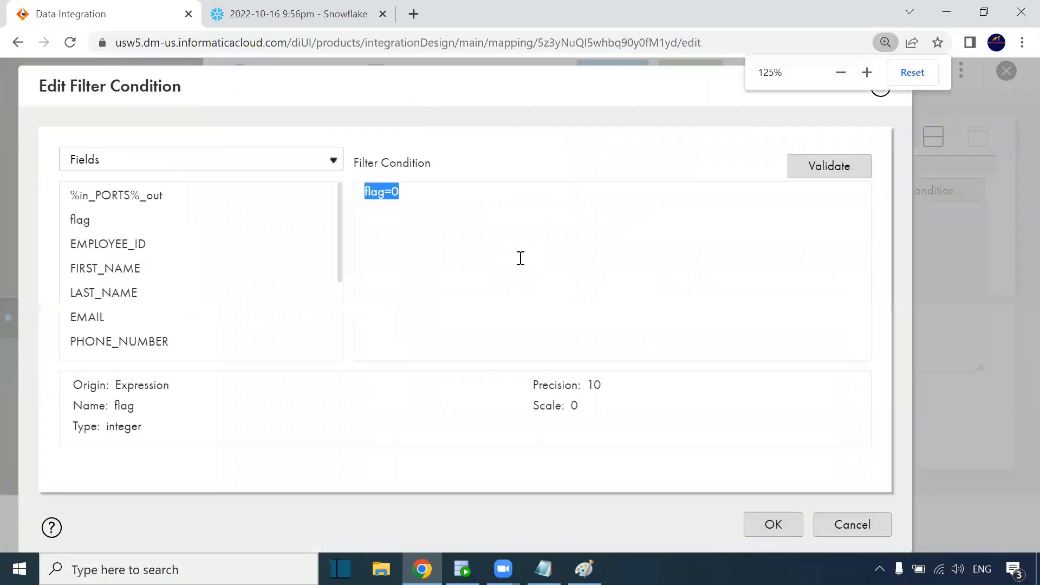
left_click(773, 526)
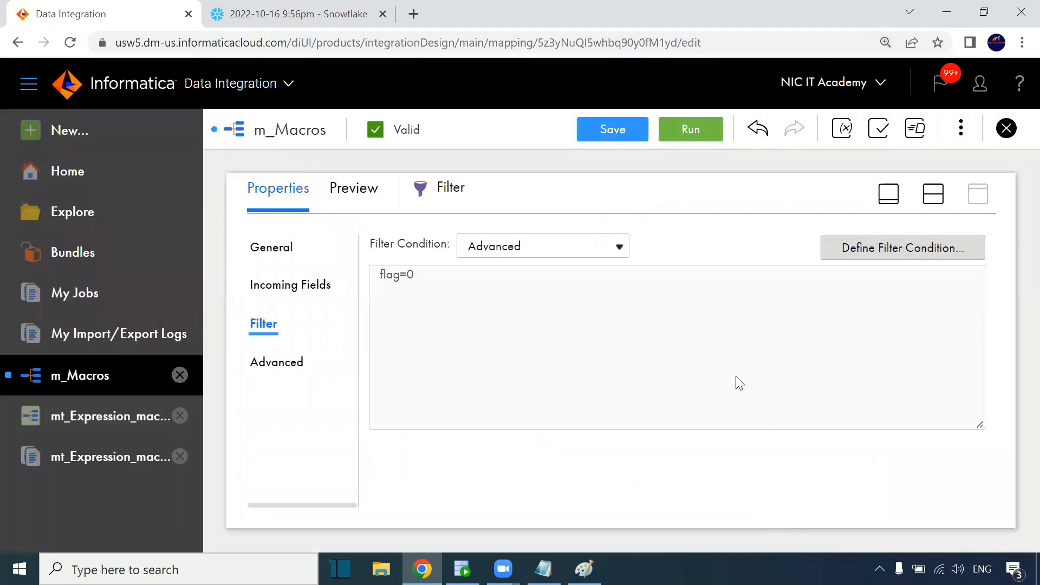
Restore the page zoom to 100%, bring back the mapping canvas, and save the m_Macros mapping
key("ctrl+minus")
key("ctrl+minus")
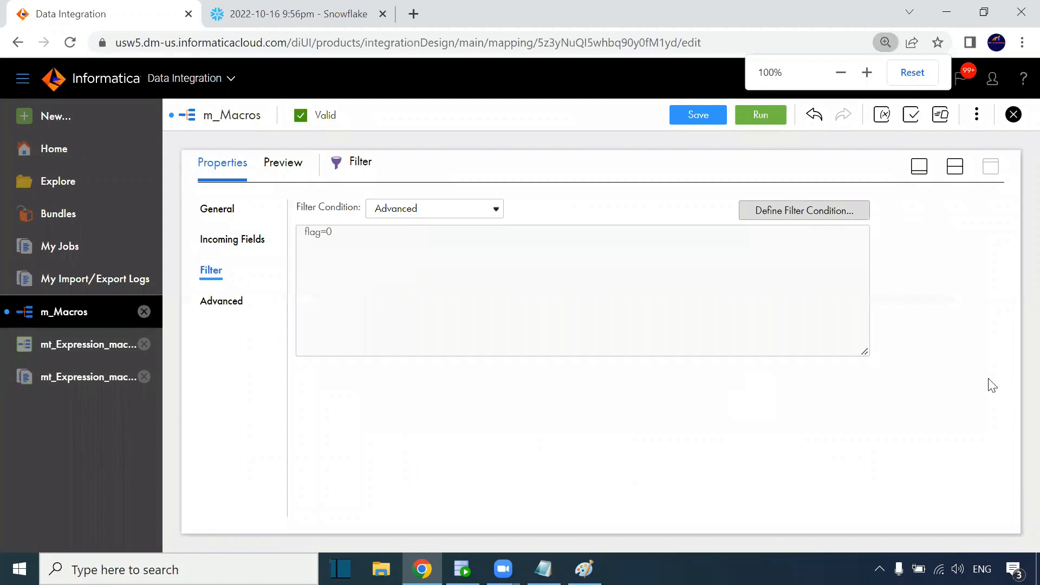
left_click(954, 167)
left_click(721, 119)
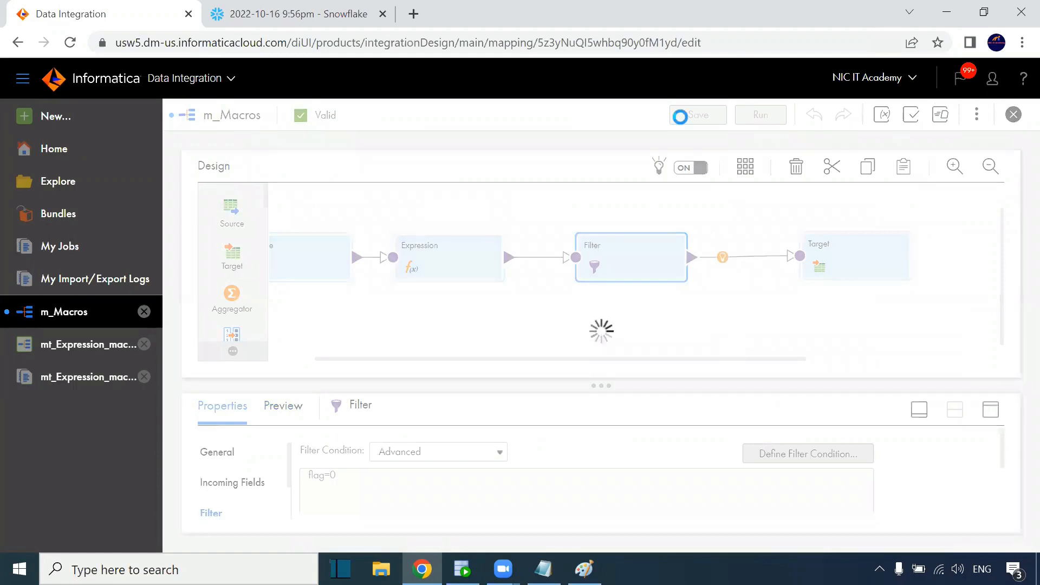
left_click(547, 325)
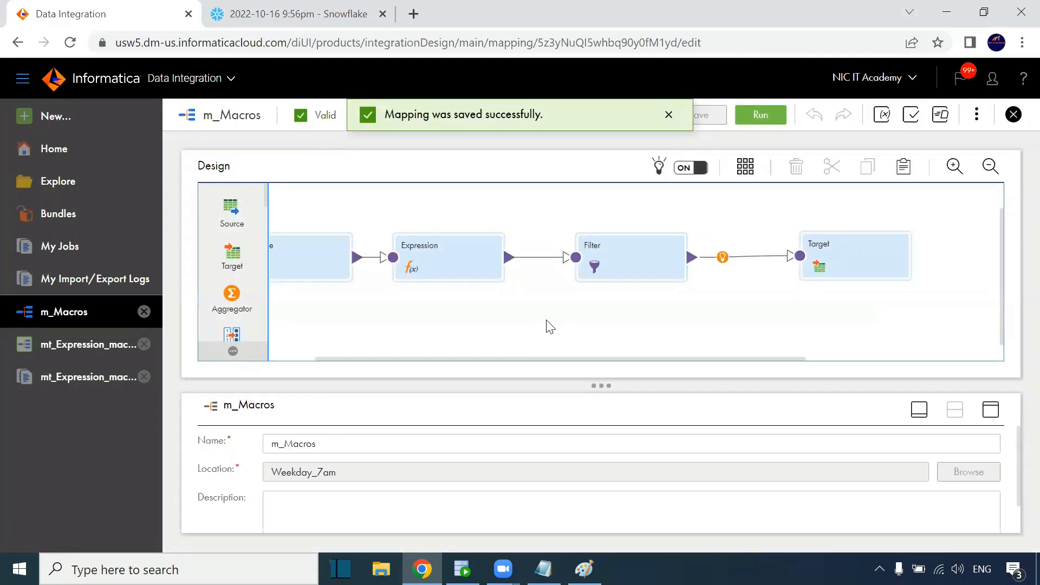
Edit the mt_Expression_macros task, review its macro_field_mapping field mappings, and finish the task with the schedule settings unchanged
left_click(76, 351)
left_click(900, 116)
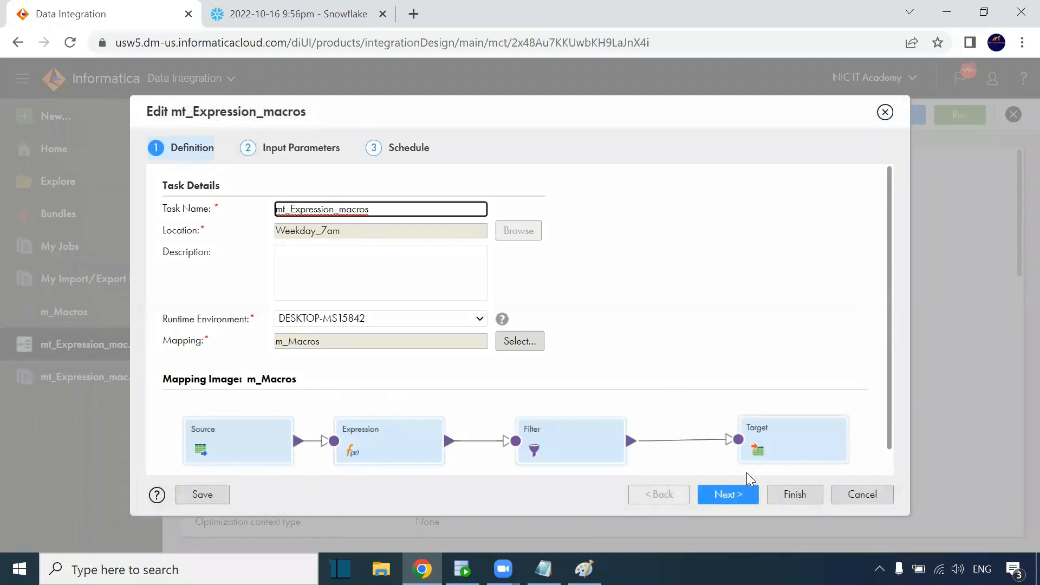
left_click(724, 496)
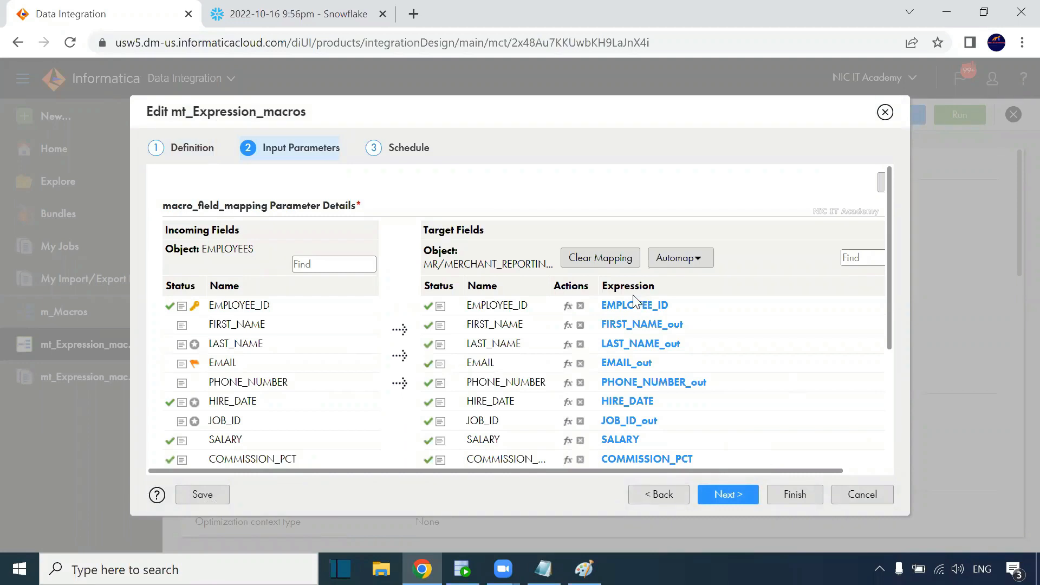
left_click_drag(525, 110, 531, 73)
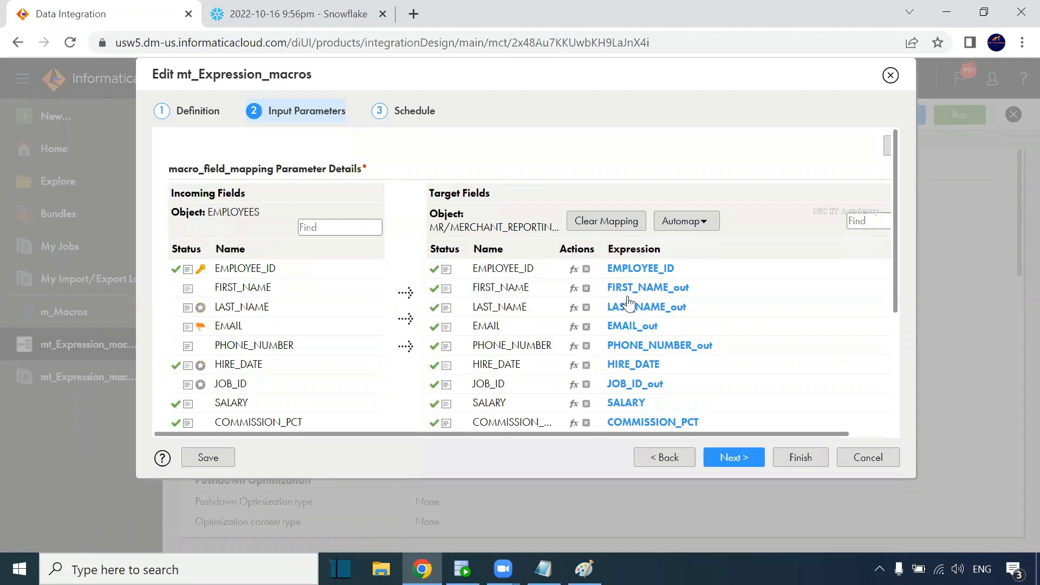
scroll(213, 361, "down", 3)
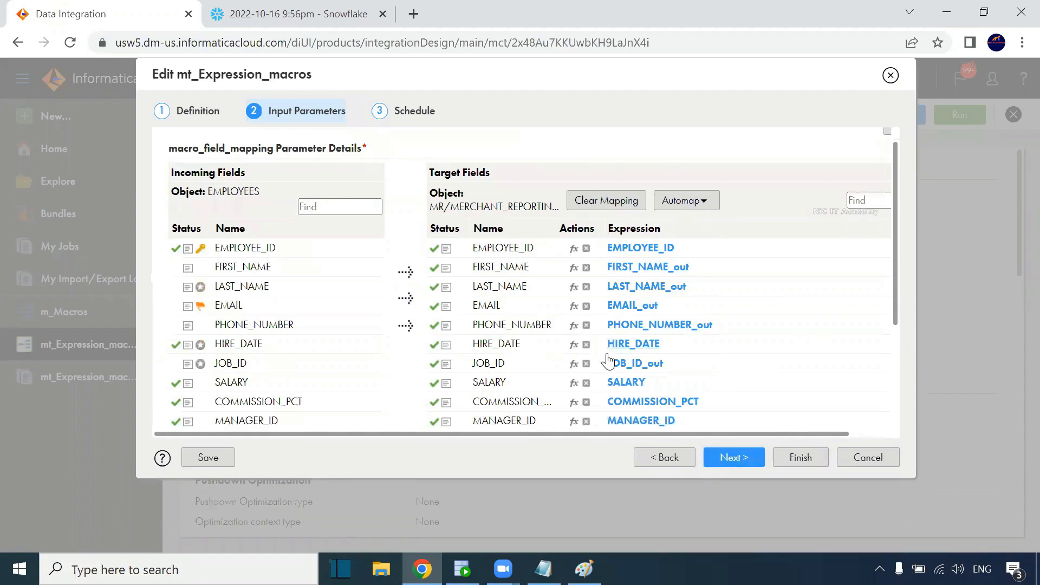
left_click(726, 458)
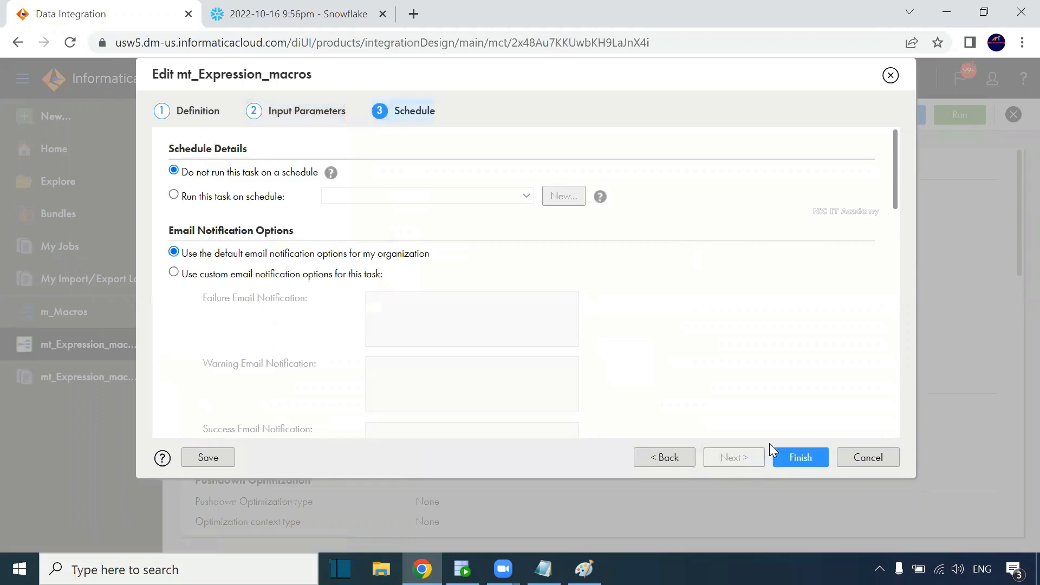
left_click(785, 457)
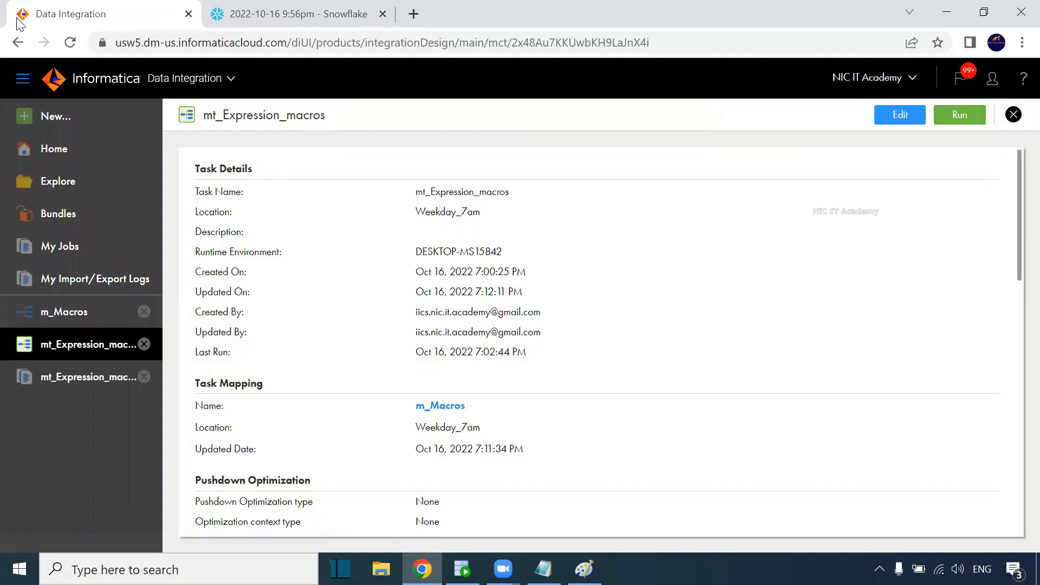
Switch to the Snowflake worksheet and run only the truncate table t_employees statement
key("ctrl+Tab")
left_click_drag(332, 230, 336, 265)
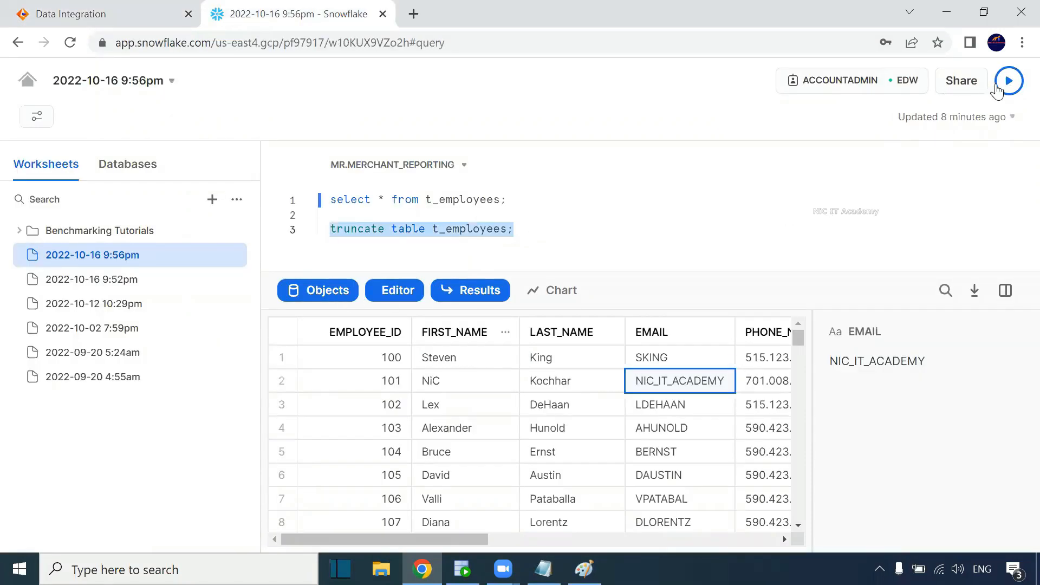
left_click(1002, 87)
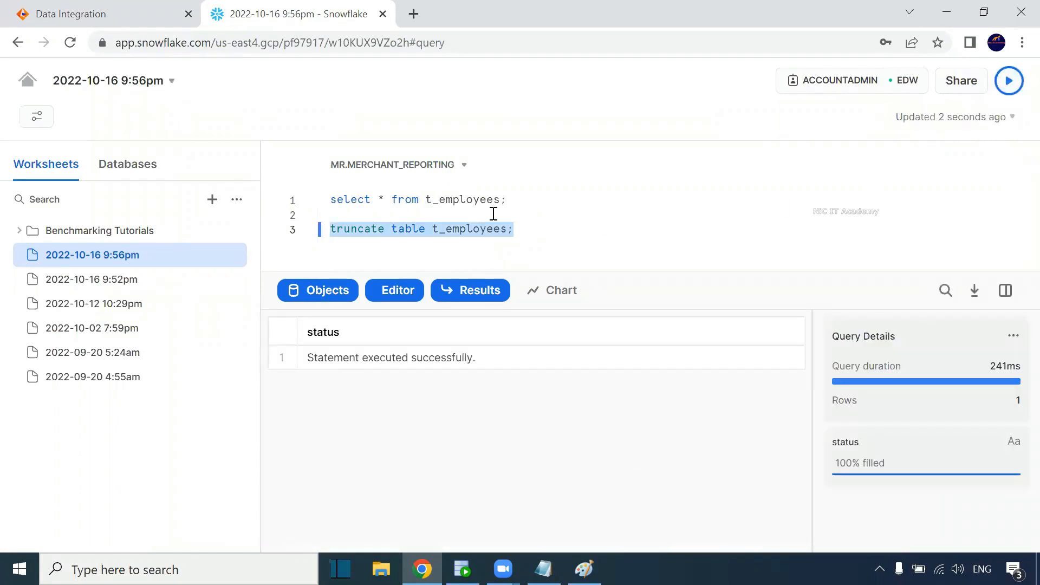
Run select * from t_employees to check the contents of the truncated table
left_click(519, 205)
key("ctrl+Return")
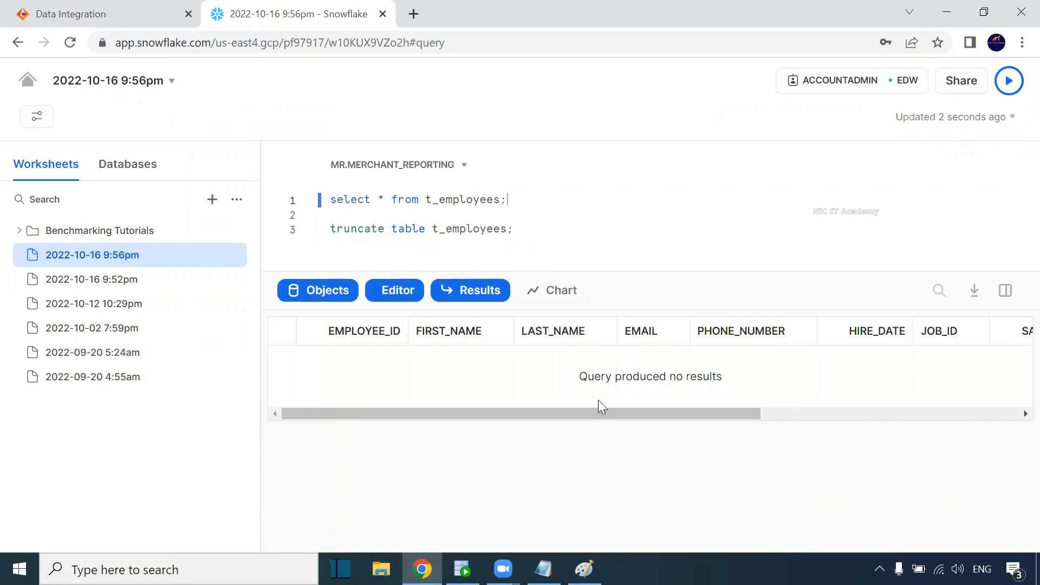
left_click_drag(508, 201, 330, 202)
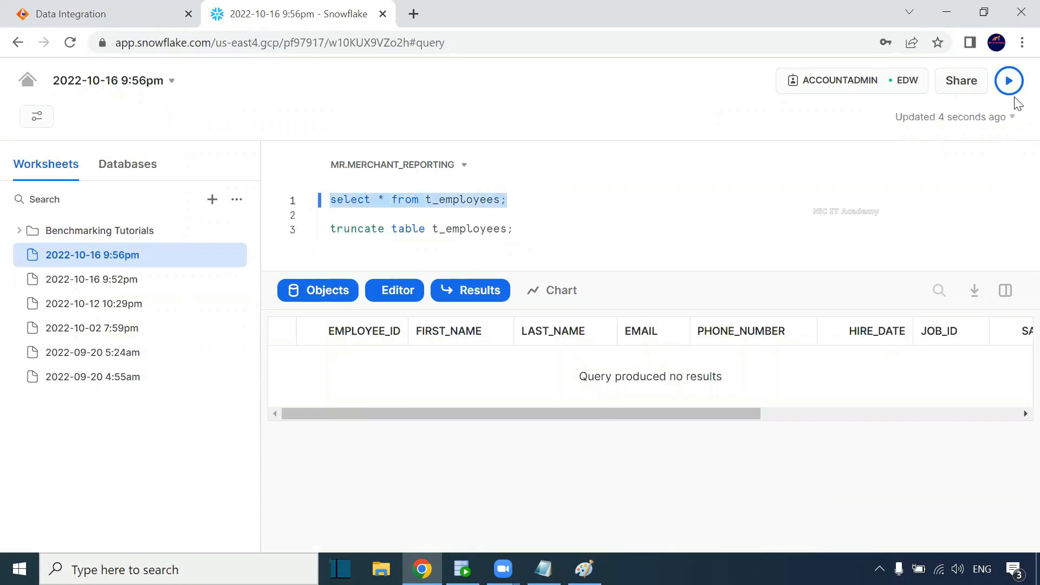
left_click(1009, 82)
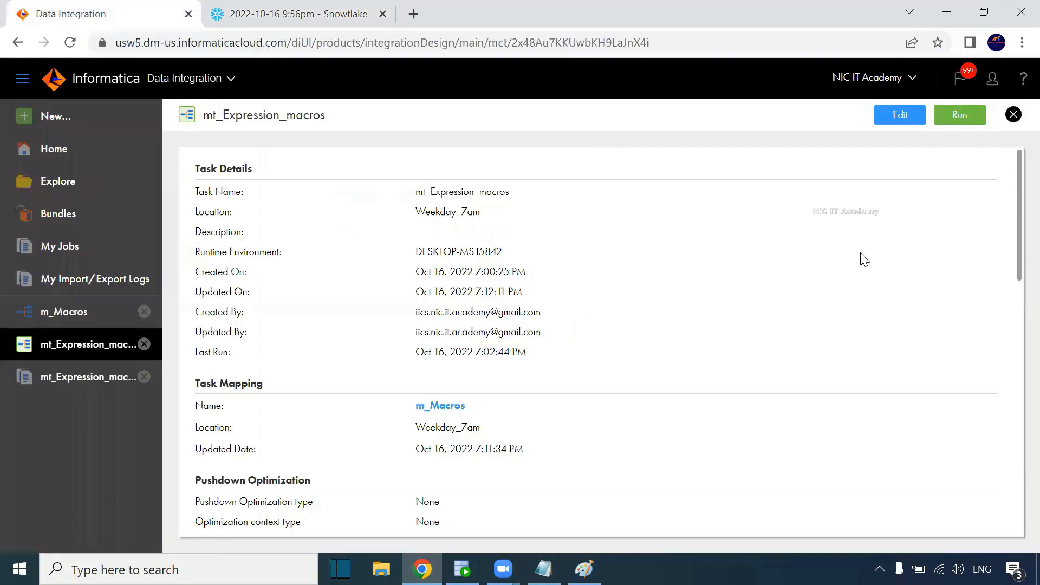
Switch to Data Integration, run the mt_Expression_macros task, and refresh its status in My Jobs
left_click(135, 11)
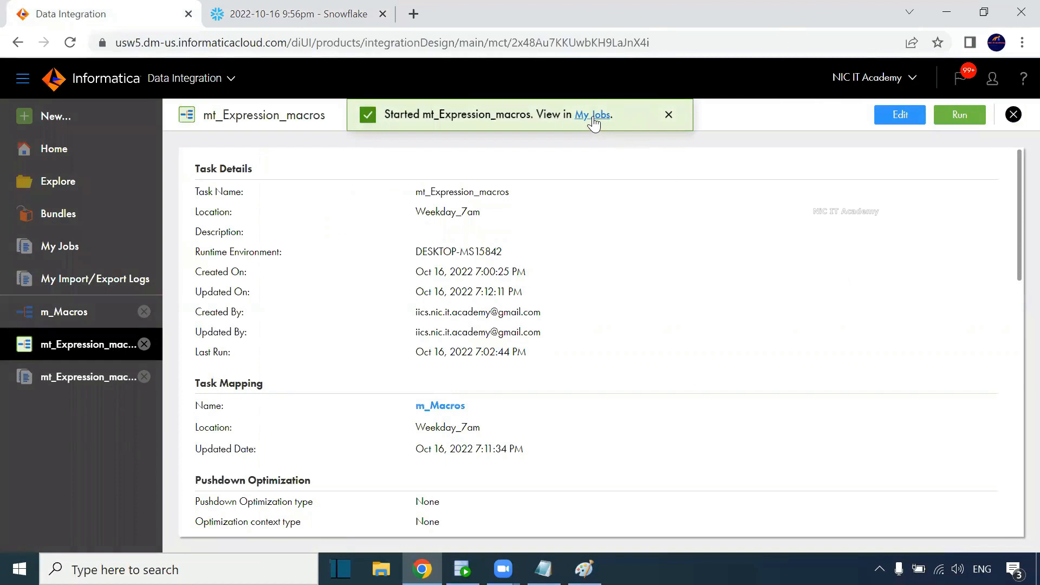
left_click(594, 116)
left_click(777, 166)
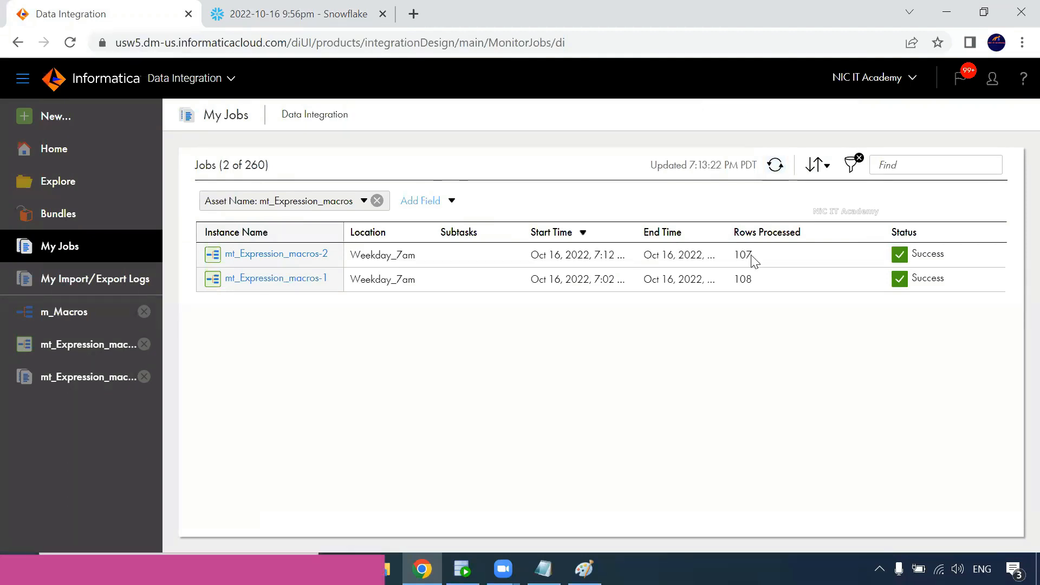
Check the latest job's rows processed, then switch to Oracle SQL Developer and inspect row 108 of EMPLOYEES
double_click(730, 262)
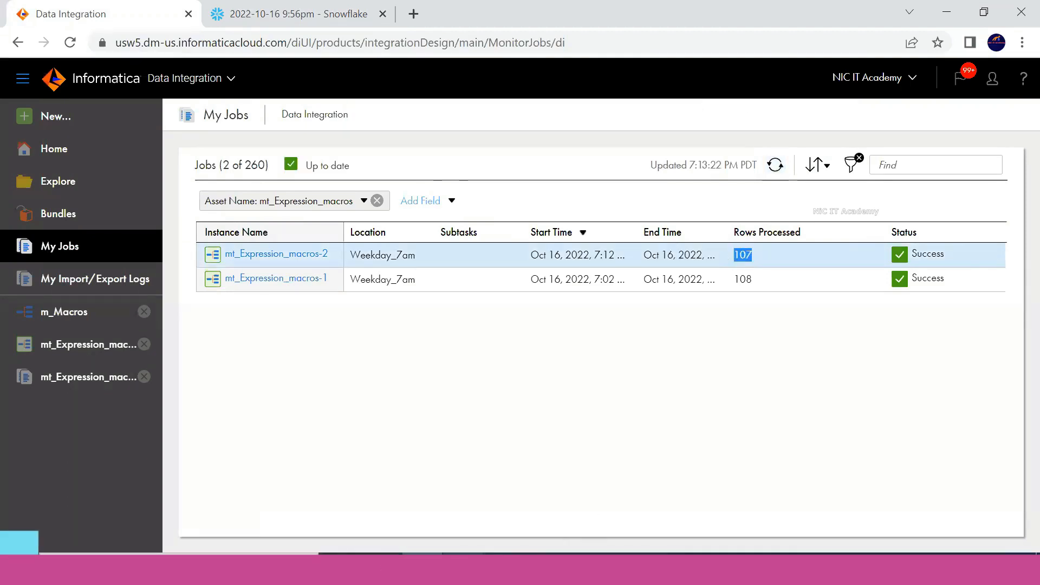
left_click(464, 568)
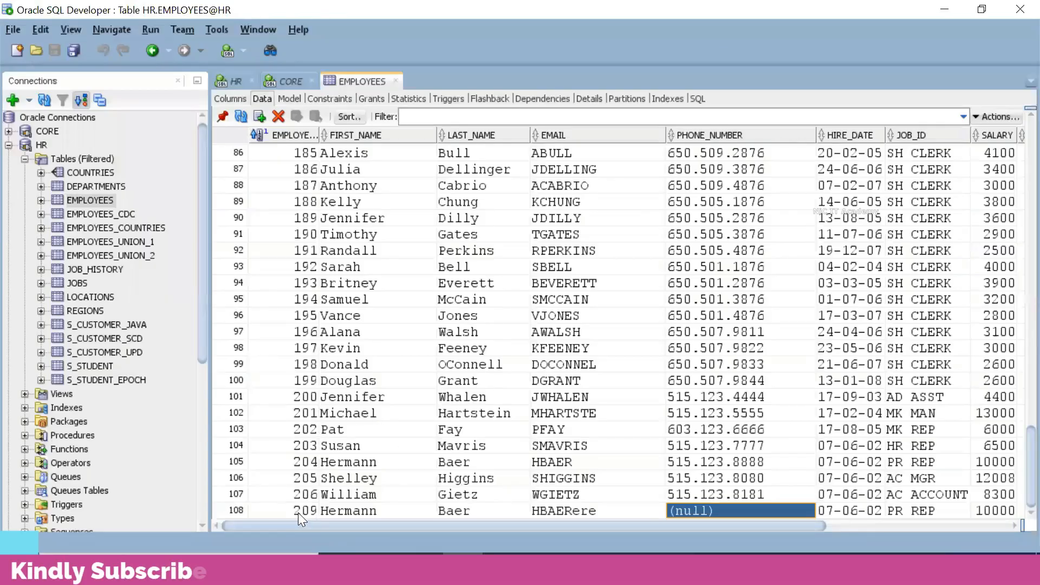
left_click(346, 510)
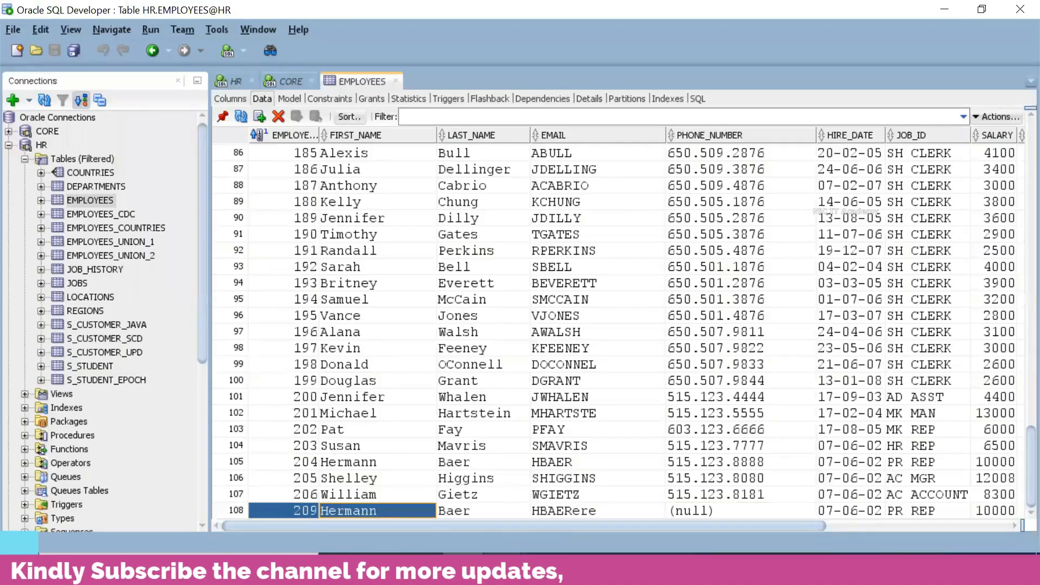
Switch to Snowflake, rerun the select on t_employees, and compare its last rows with the EMPLOYEES table in Oracle SQL Developer
left_click(423, 569)
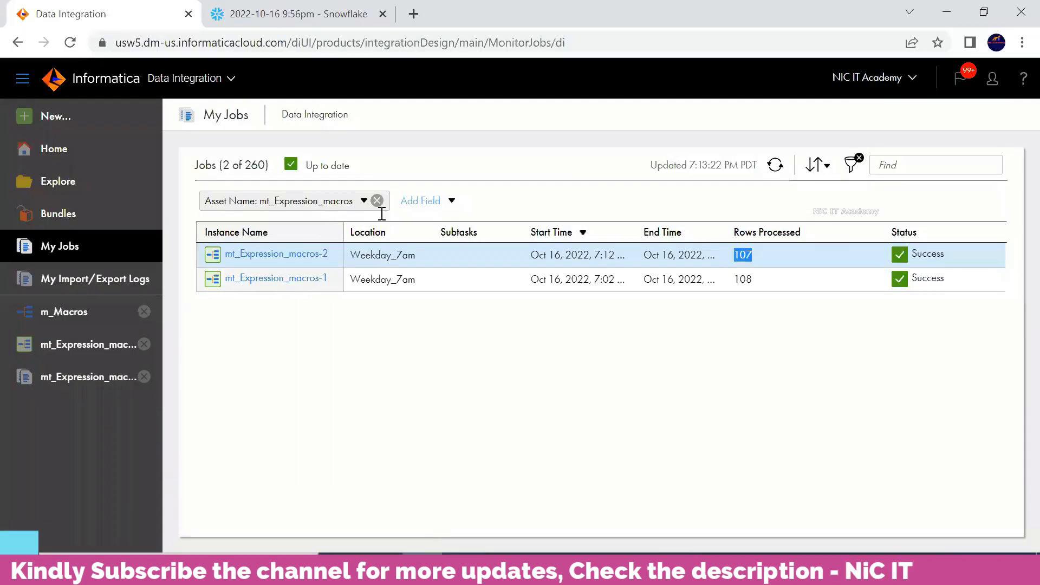
left_click(286, 26)
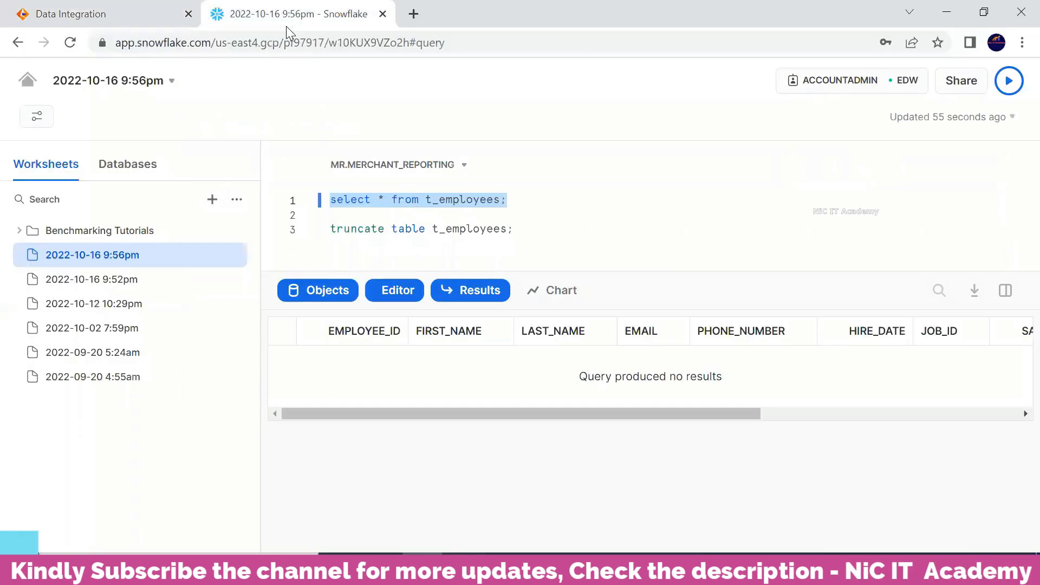
left_click(1008, 82)
scroll(539, 399, "down", 20)
scroll(536, 401, "down", 10)
left_click_drag(406, 523, 459, 519)
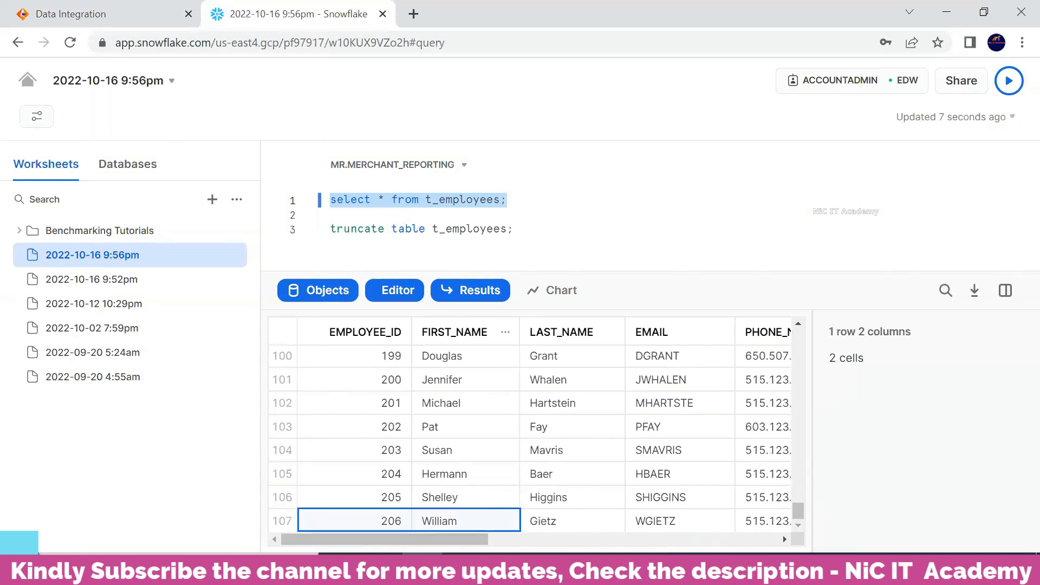
left_click(463, 569)
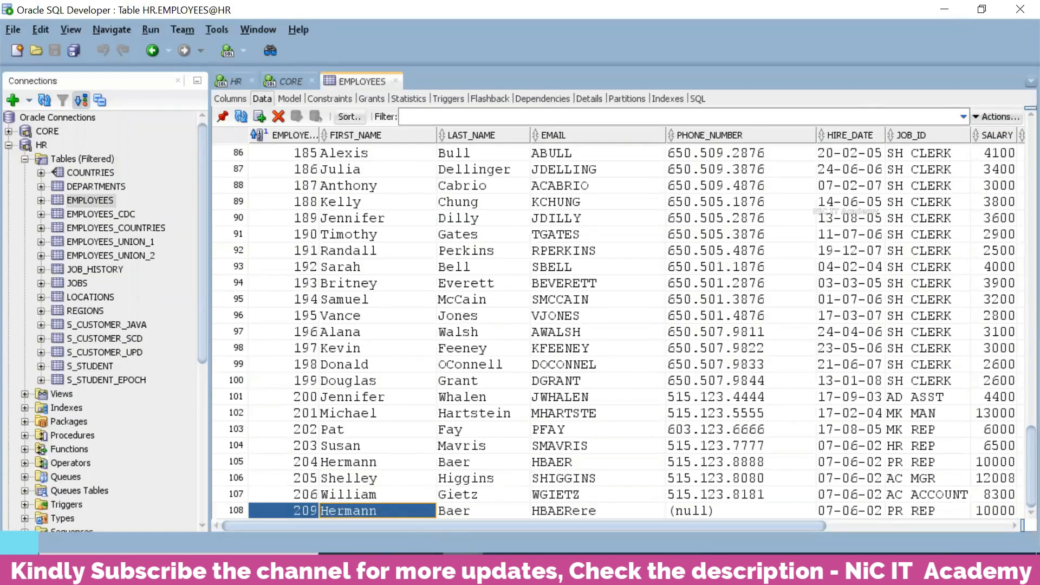
left_click(427, 567)
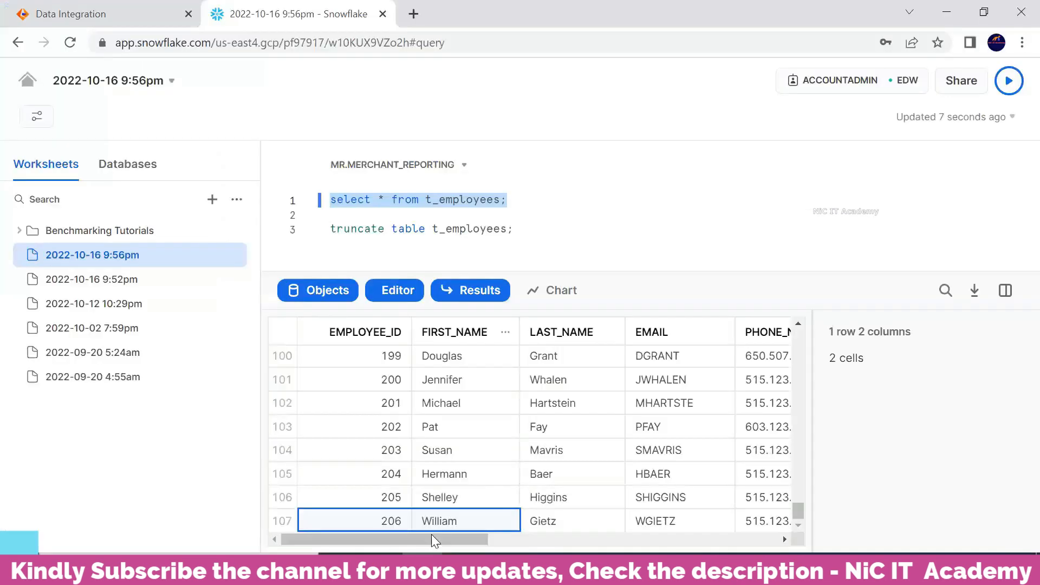
Switch to Data Integration and review the m_Macros mapping flow from Source through Expression and Filter to Target
left_click(104, 12)
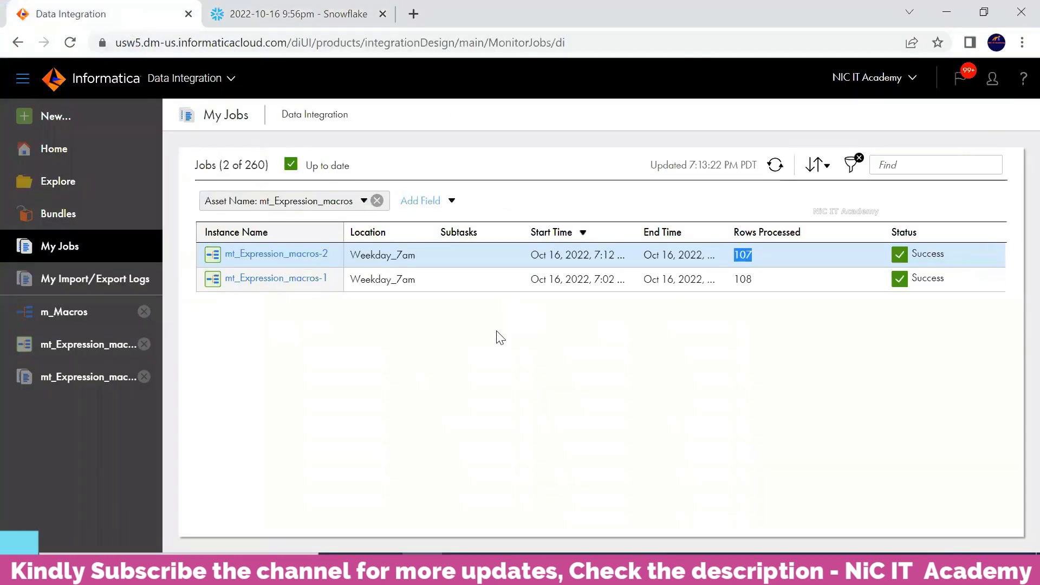
left_click(57, 317)
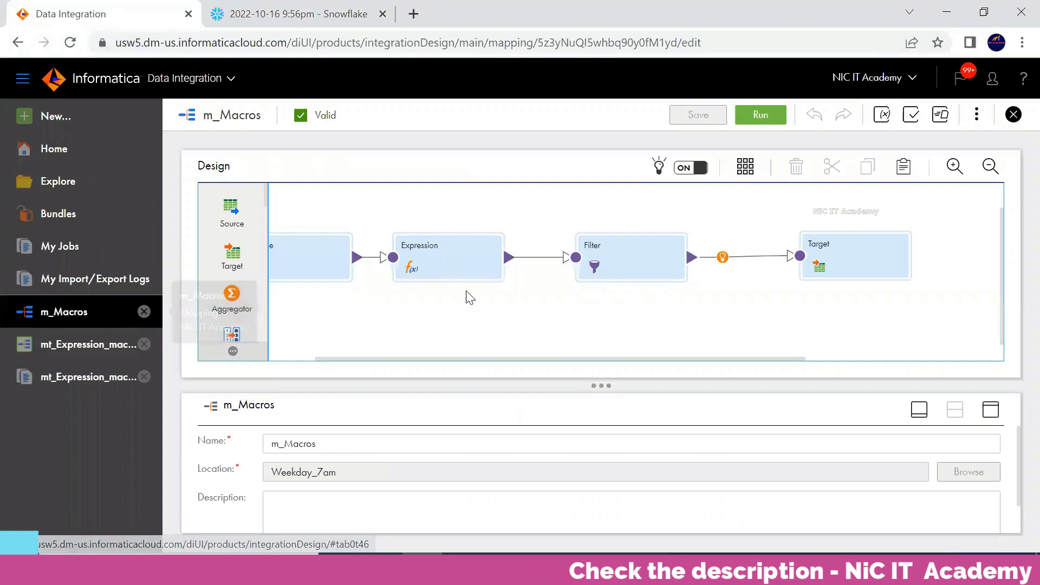
left_click_drag(477, 358, 430, 358)
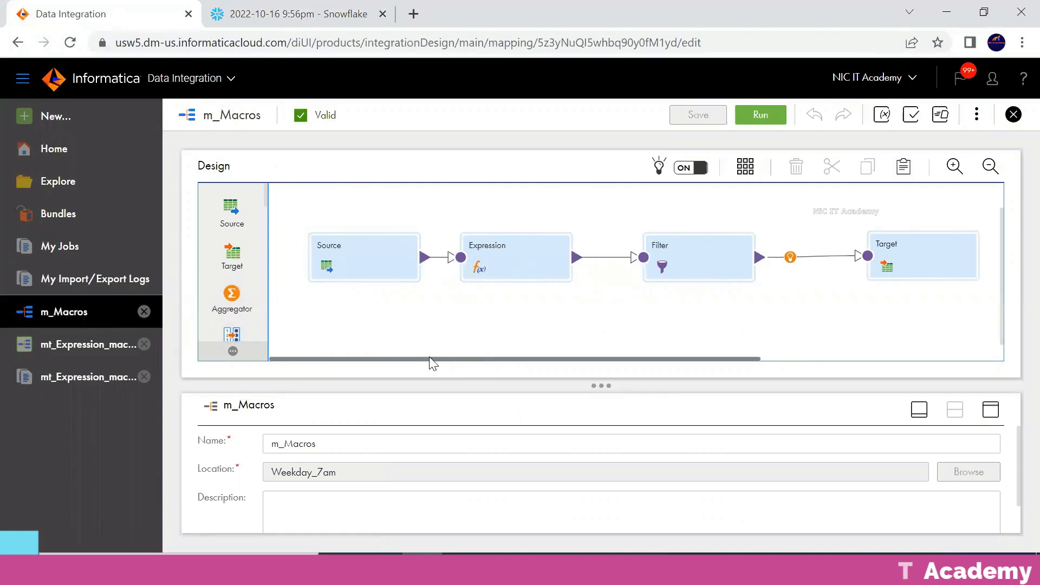
Run a data preview of the Expression transformation in m_Macros with 200 rows
left_click(505, 244)
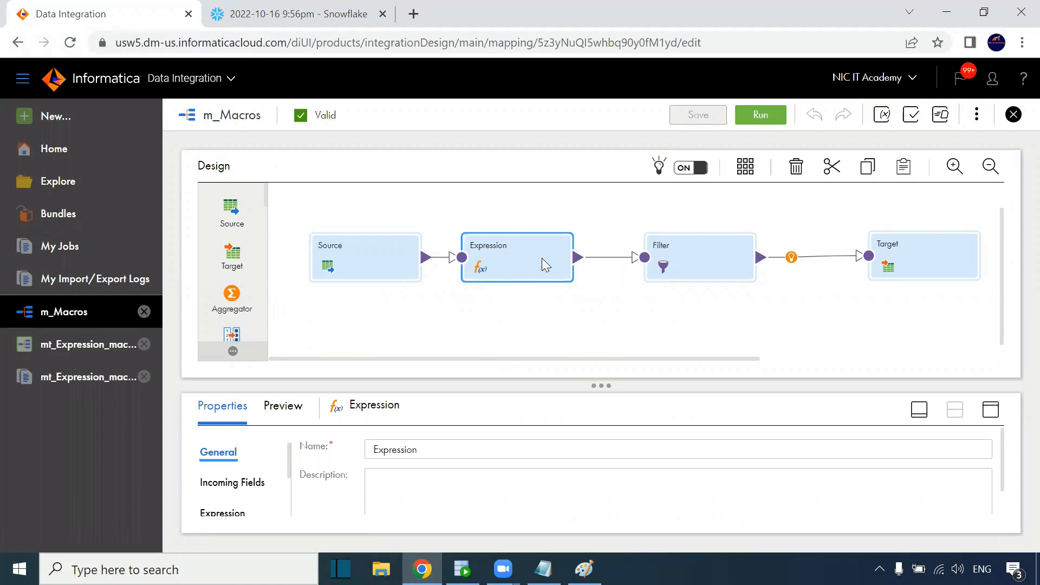
left_click(992, 413)
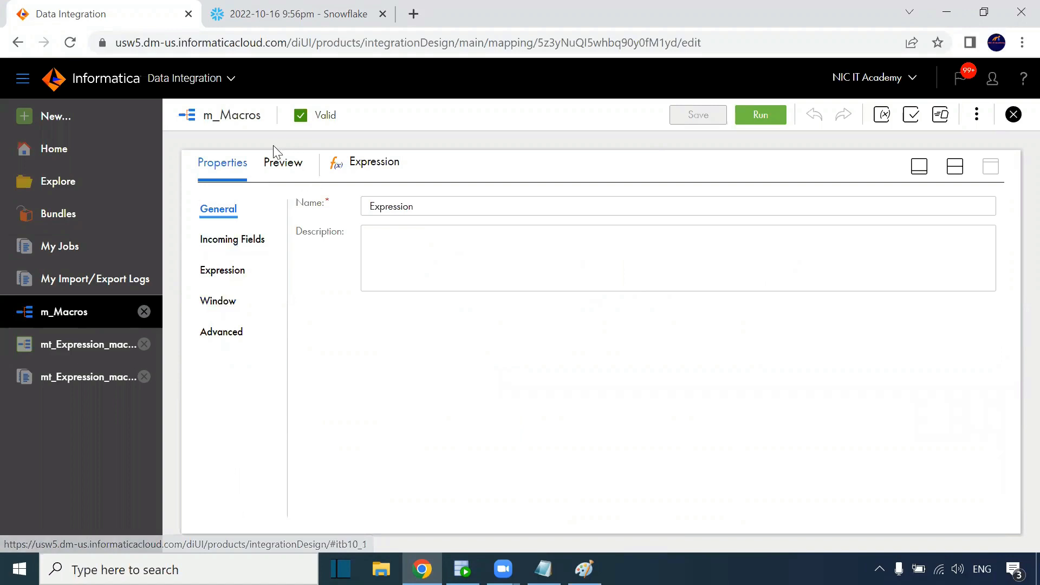
left_click(278, 163)
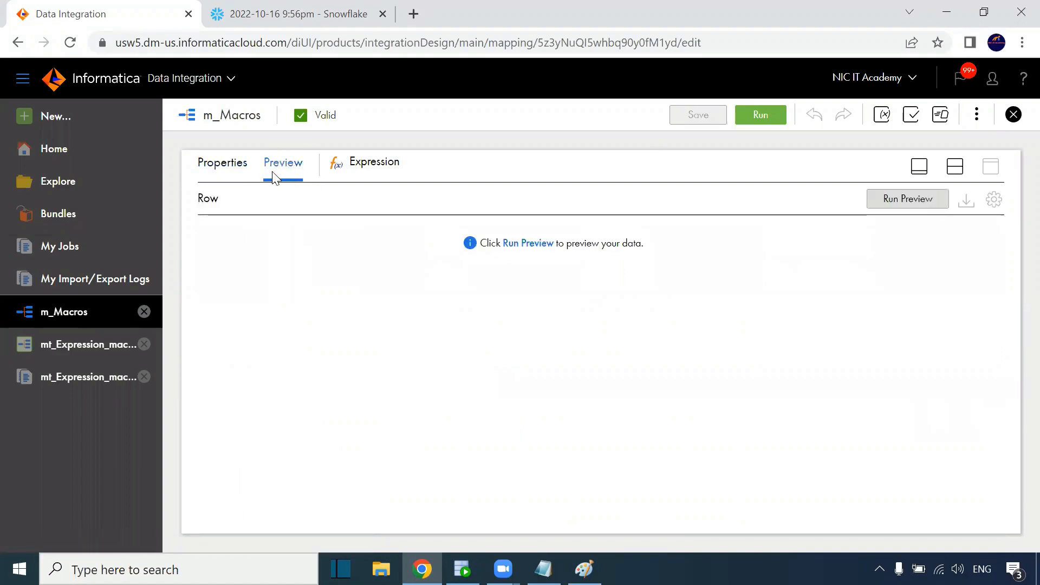
left_click(528, 246)
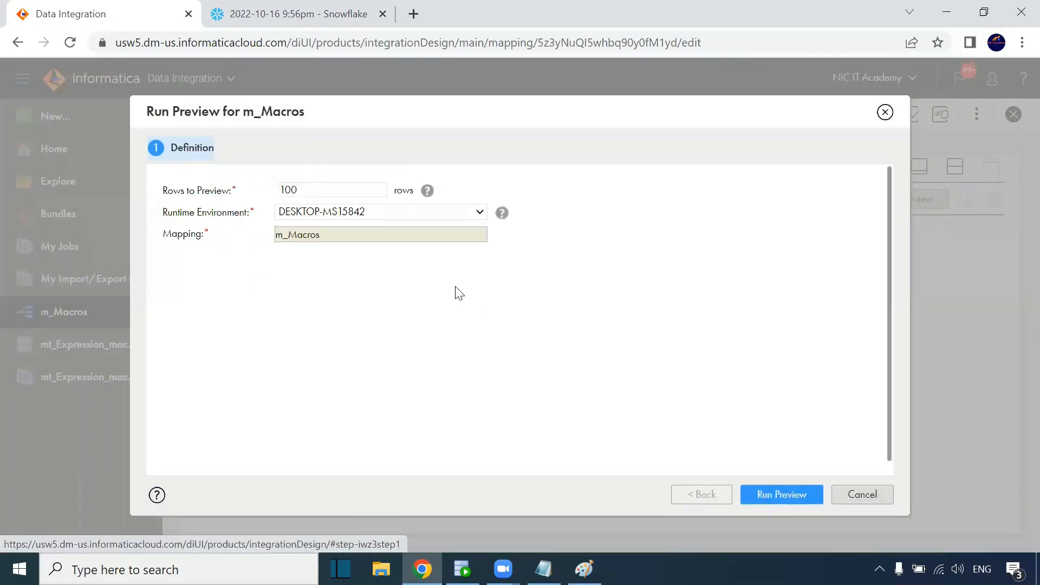
left_click_drag(336, 190, 267, 190)
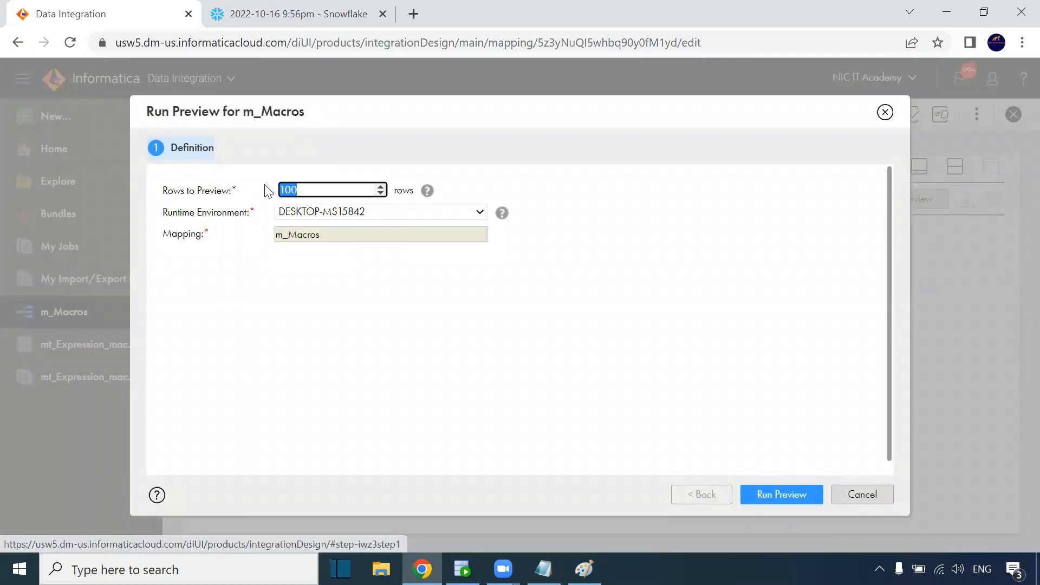
type("1")
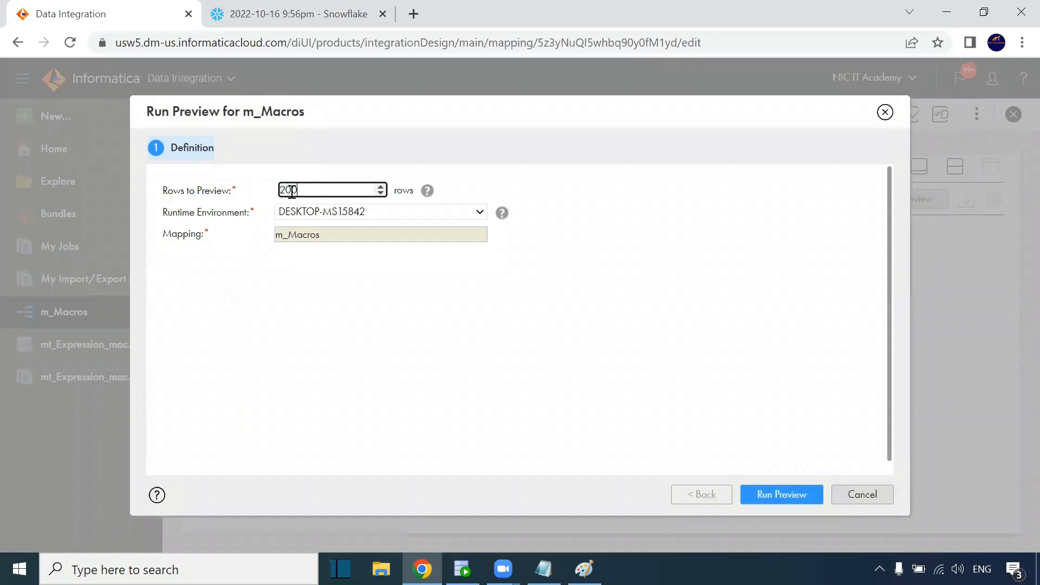
left_click(786, 499)
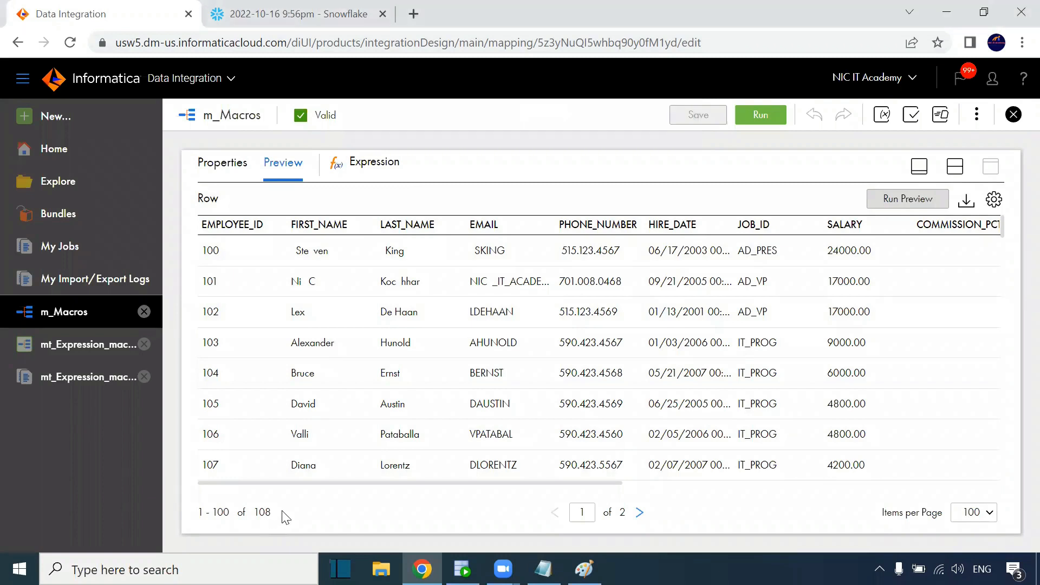
Examine the trimmed _out columns and the flag values on the first page of the Expression preview
left_click_drag(435, 482, 854, 483)
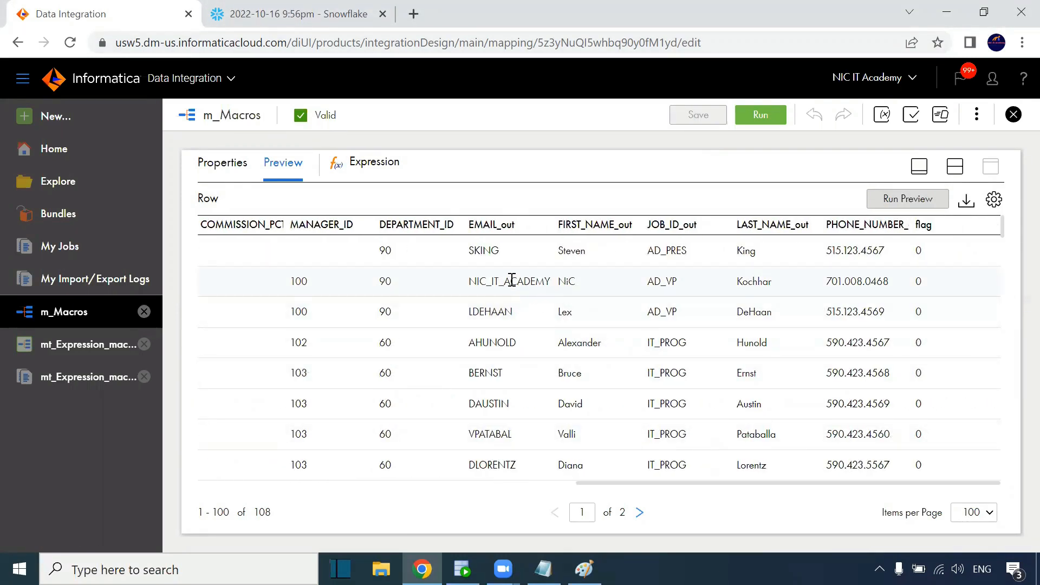
left_click(482, 251)
left_click_drag(470, 281, 575, 285)
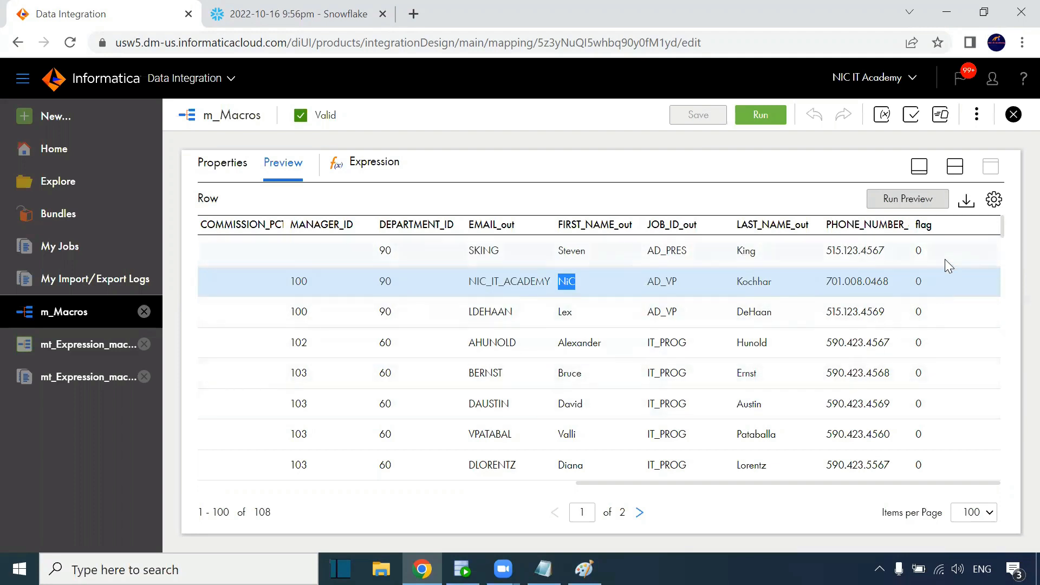
scroll(929, 309, "down", 15)
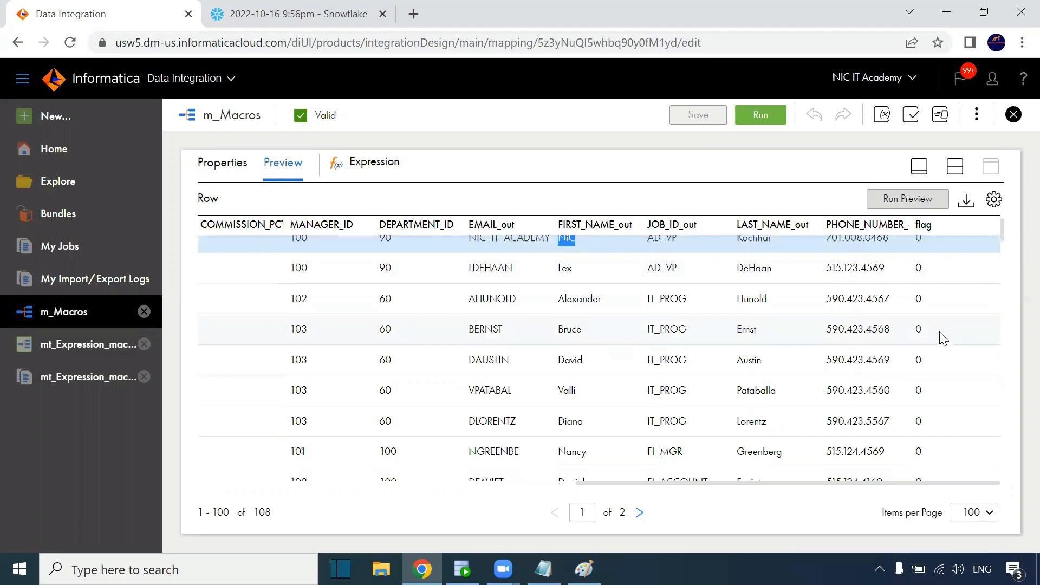
scroll(946, 362, "down", 10)
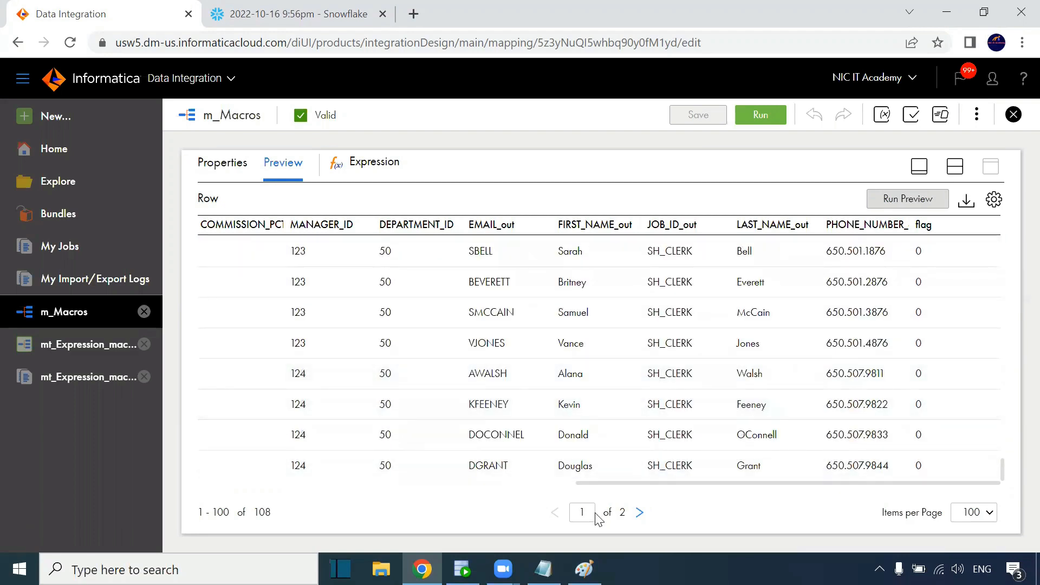
Open the second preview page and compare the last row's flag with its source fields
left_click(639, 512)
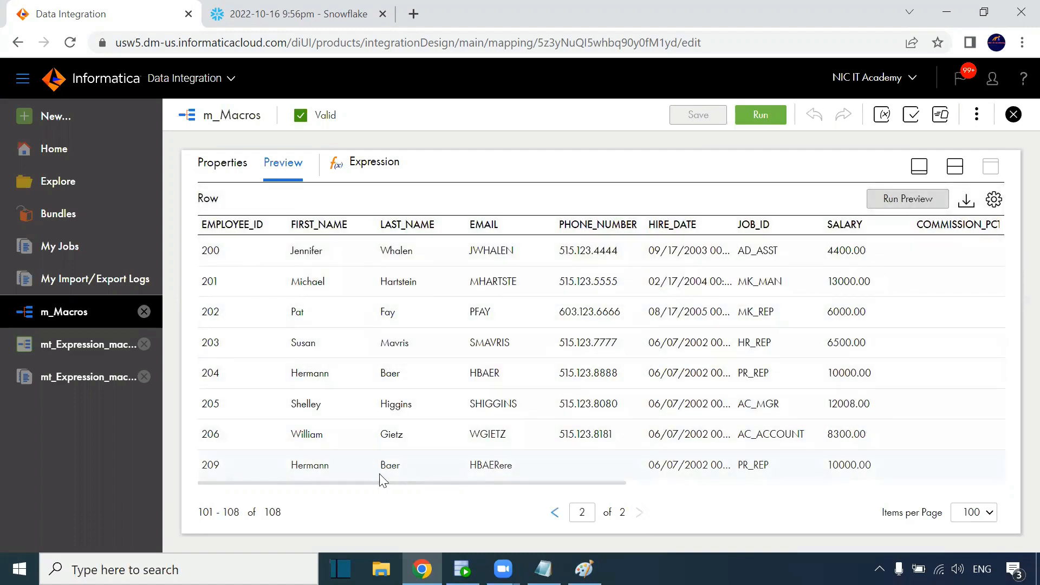
left_click_drag(322, 486, 873, 464)
left_click(901, 466)
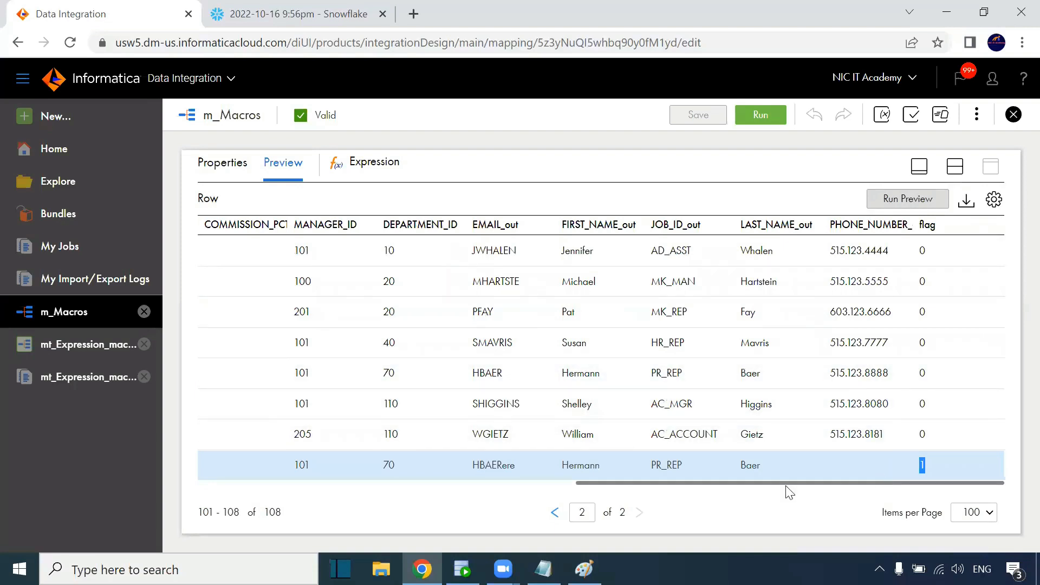
left_click_drag(787, 490, 469, 493)
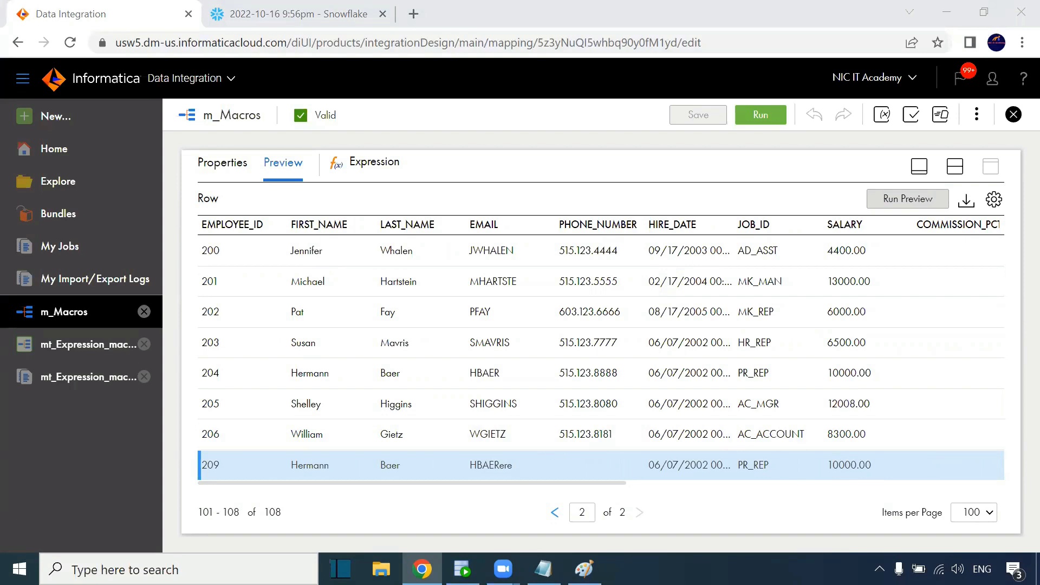
Switch to the Macros in Expression notes in Notepad and review how %OPR_SUM expands the Flag expression horizontally at run time
key("alt+Tab")
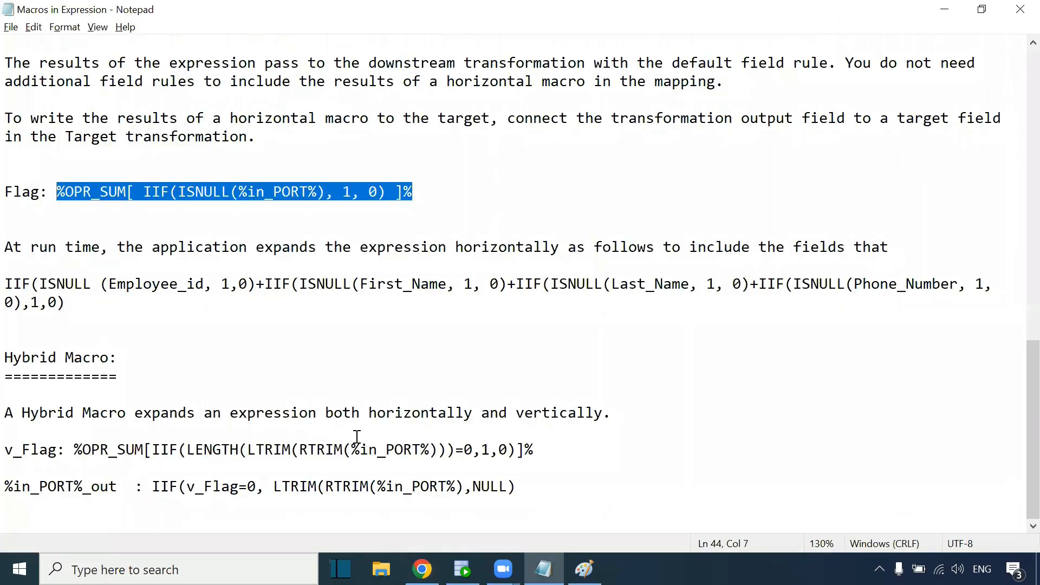
left_click_drag(9, 422, 639, 422)
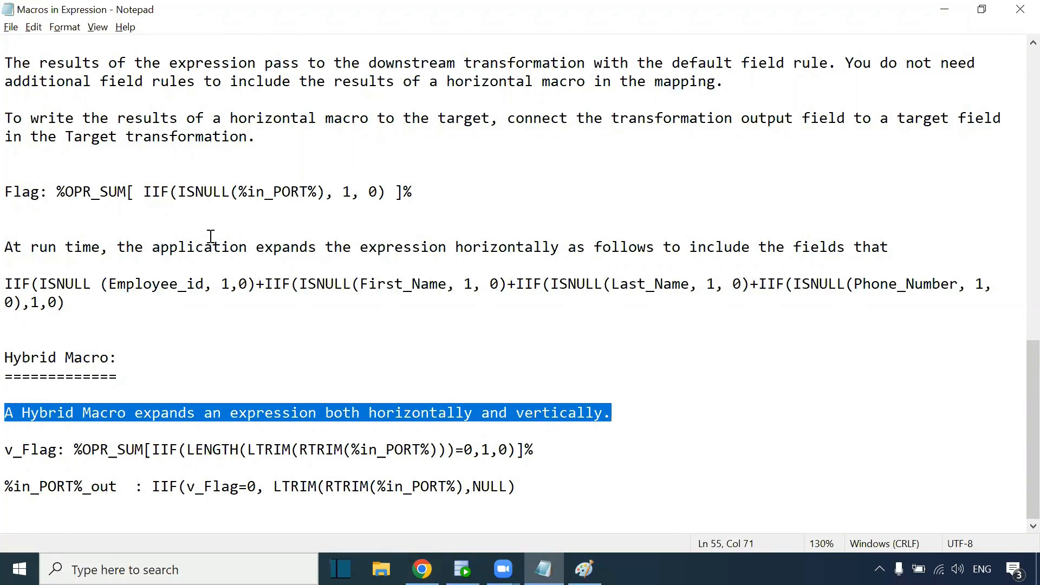
left_click(161, 284)
scroll(37, 341, "up", 1)
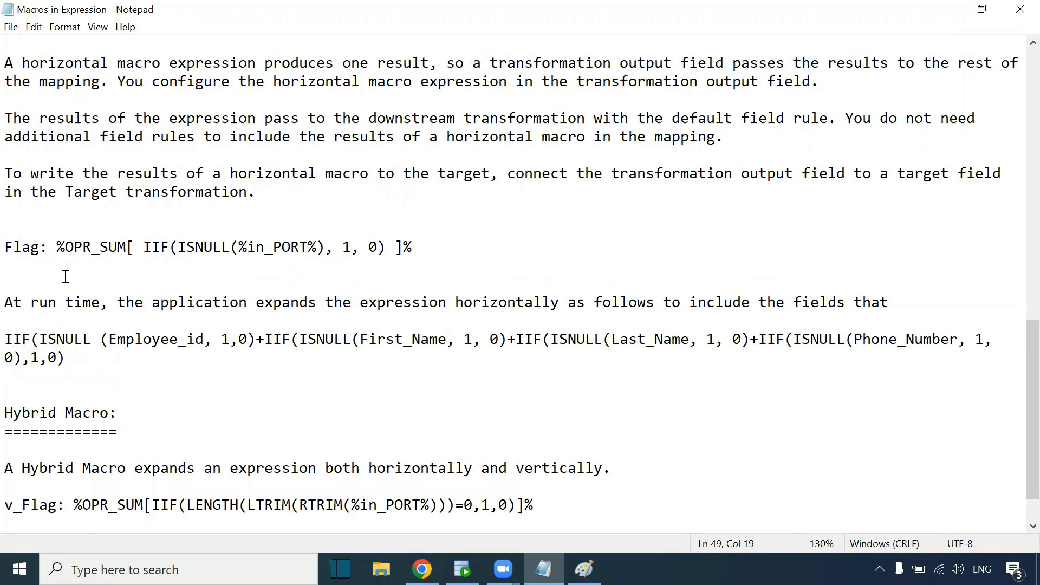
left_click_drag(113, 301, 6, 302)
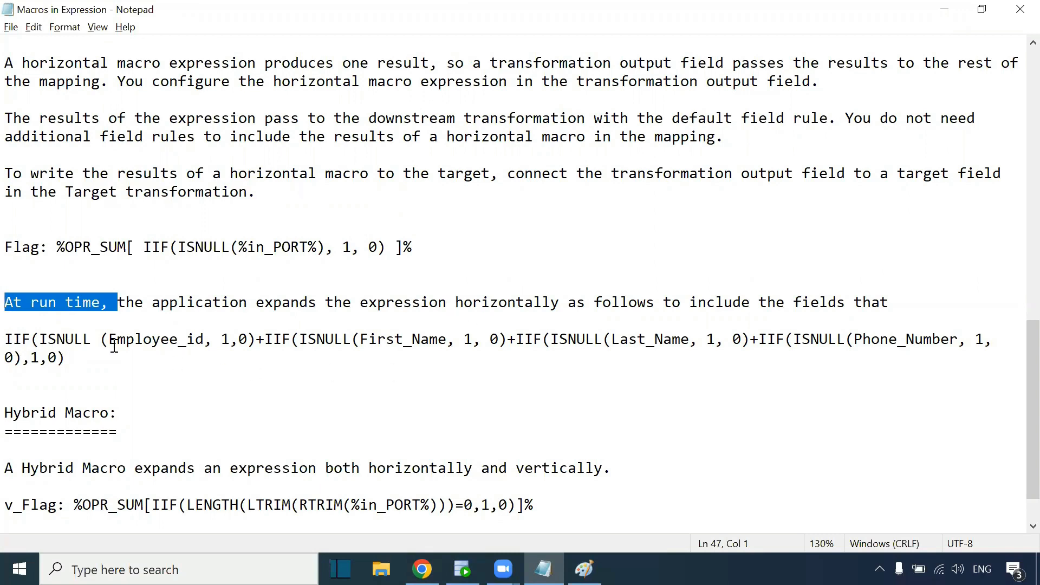
left_click_drag(109, 339, 251, 340)
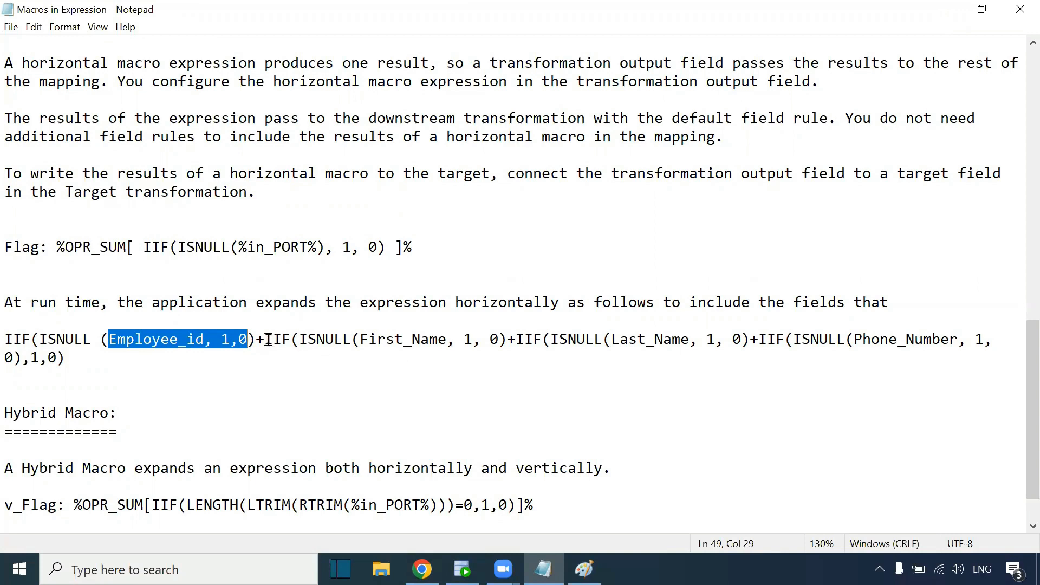
left_click_drag(256, 339, 265, 340)
left_click_drag(56, 247, 126, 247)
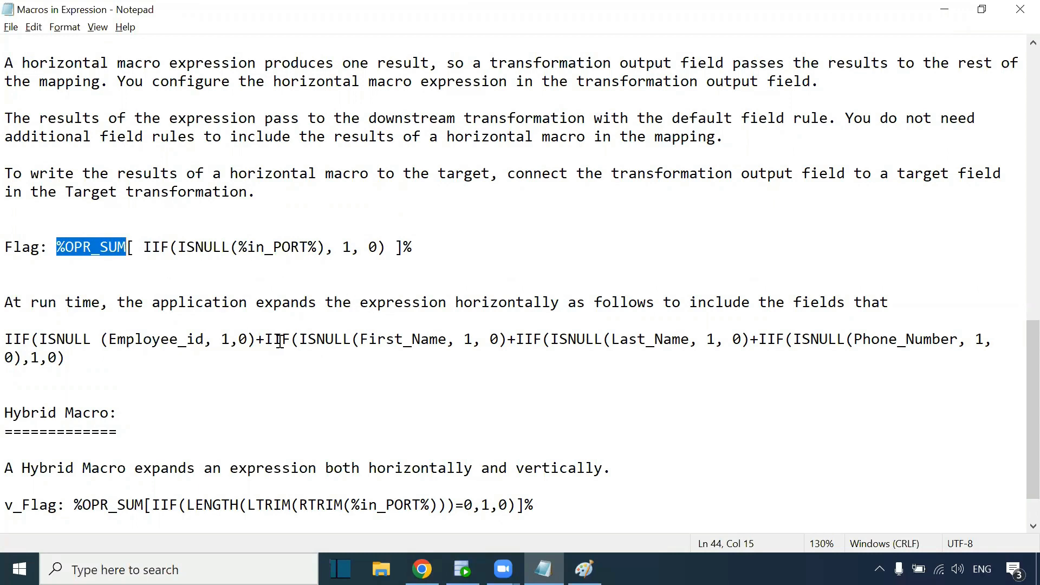
left_click_drag(265, 341, 750, 339)
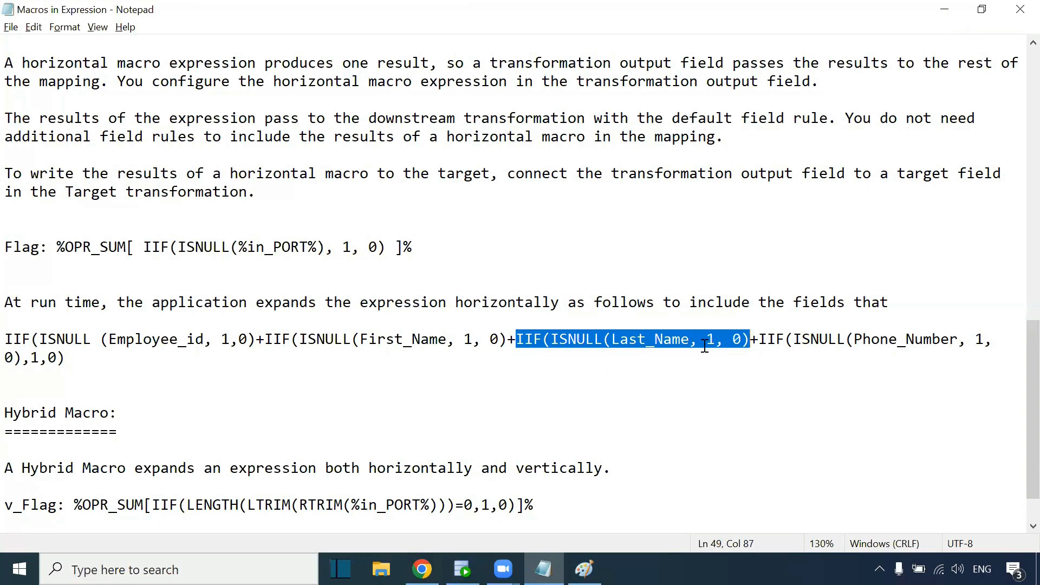
Append +IIF(ISNULL(Job_ID, 1, 0),1,0) to the expanded horizontal expression, based on the Phone_Number term, and save the notes
left_click_drag(762, 337, 780, 351)
key("ctrl+c")
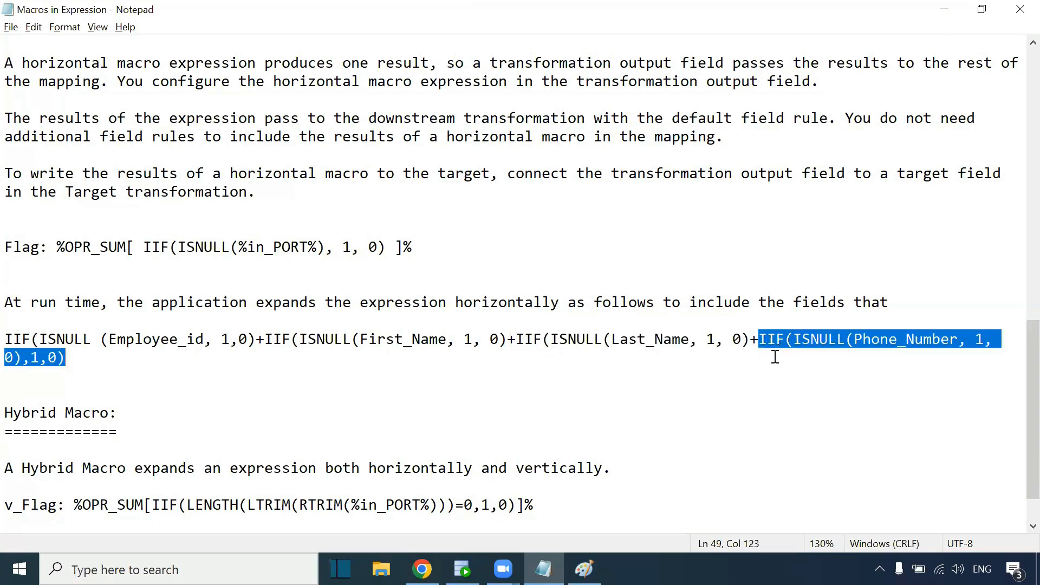
left_click(110, 367)
left_click(120, 355)
type("+")
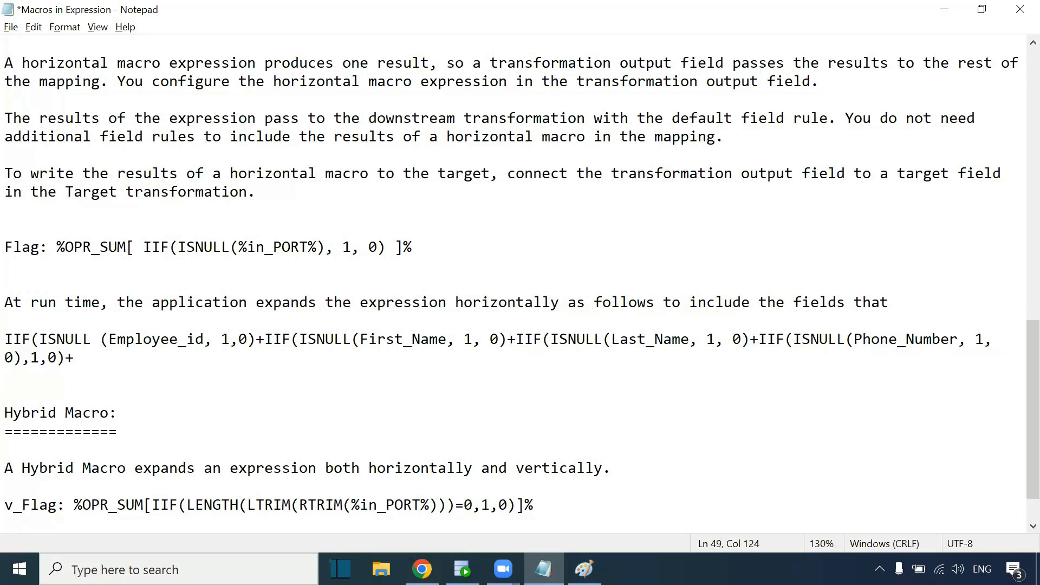
key("ctrl+v")
left_click_drag(274, 358, 167, 357)
type("Job_")
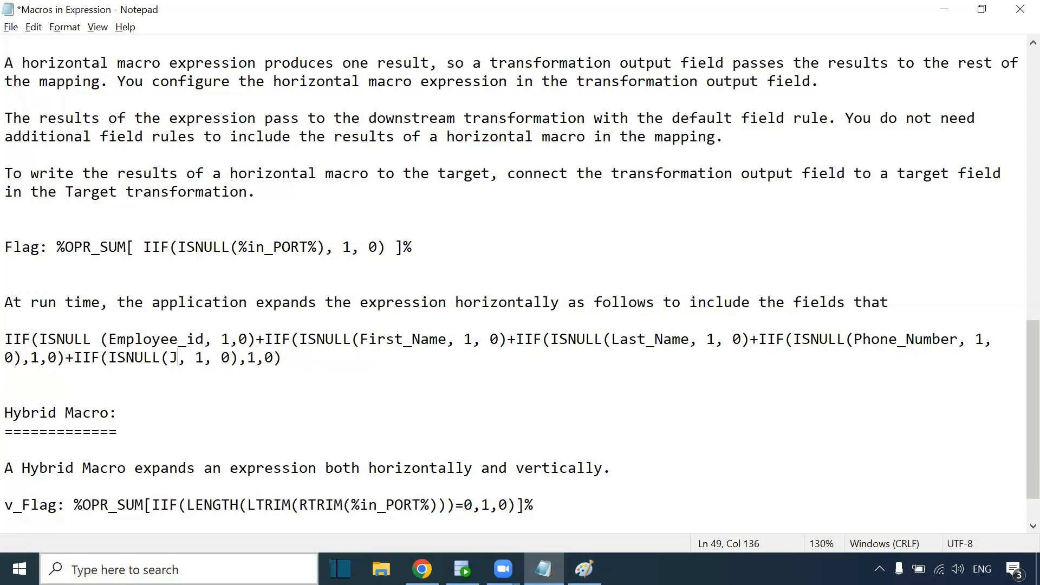
type("ID")
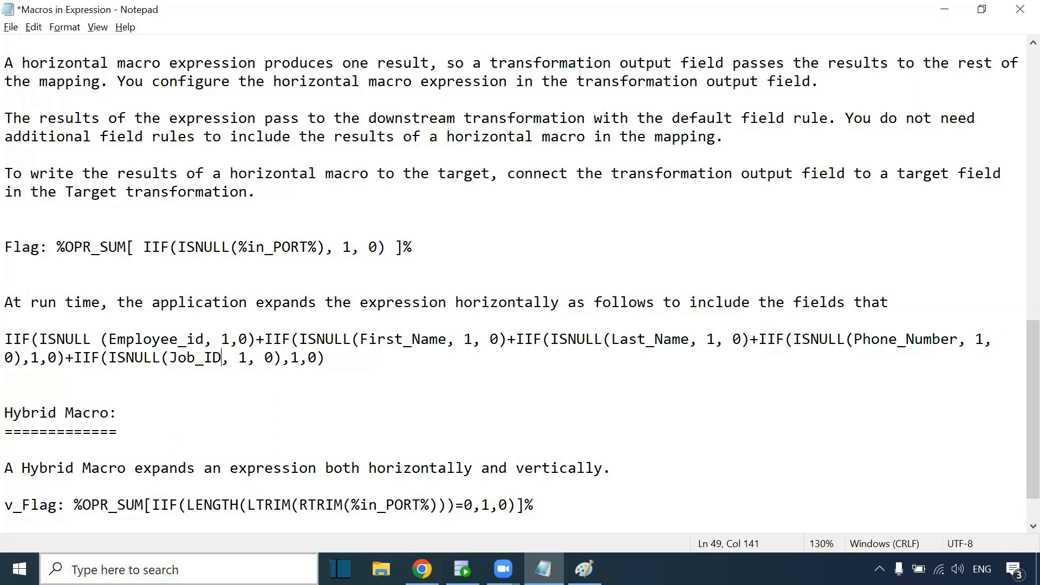
scroll(328, 395, "down", 1)
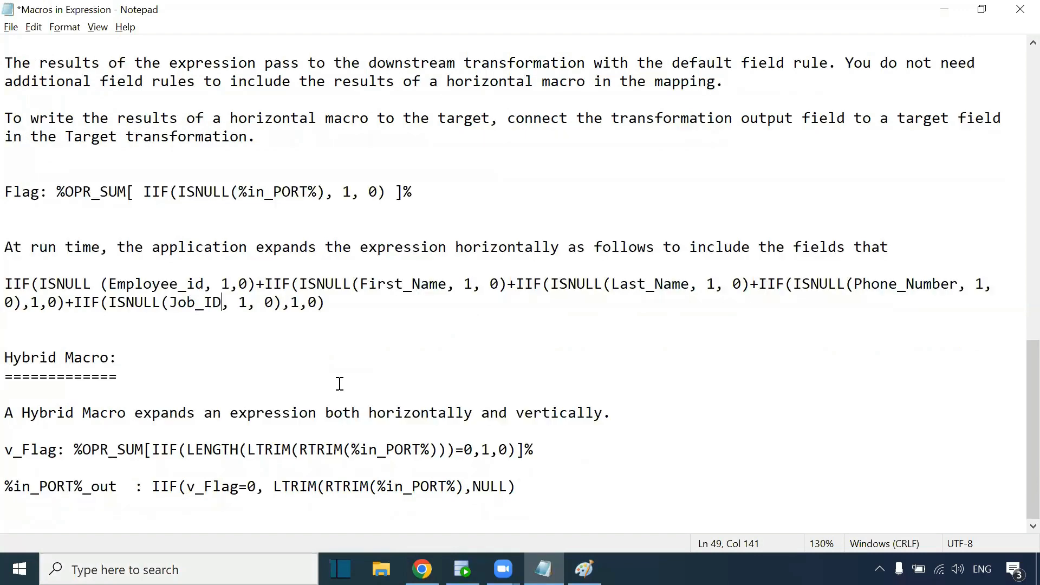
key("ctrl+s")
Review the expanded horizontal expression and the Hybrid Macro section's v_Flag and %in_PORT%_out formulas in the notes
left_click_drag(325, 302, 5, 284)
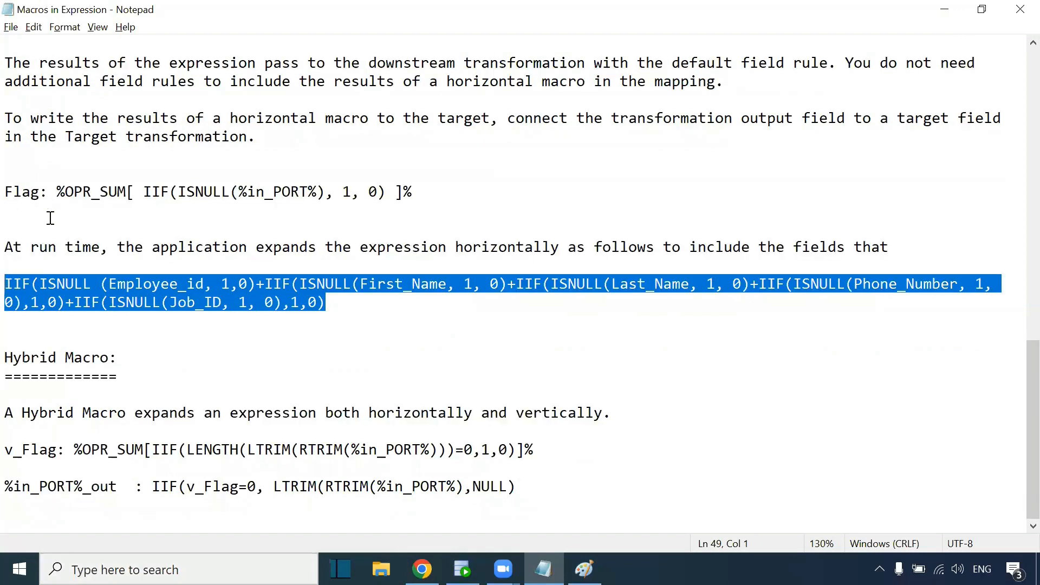
scroll(49, 215, "up", 2)
scroll(103, 387, "down", 2)
left_click_drag(145, 373, 9, 351)
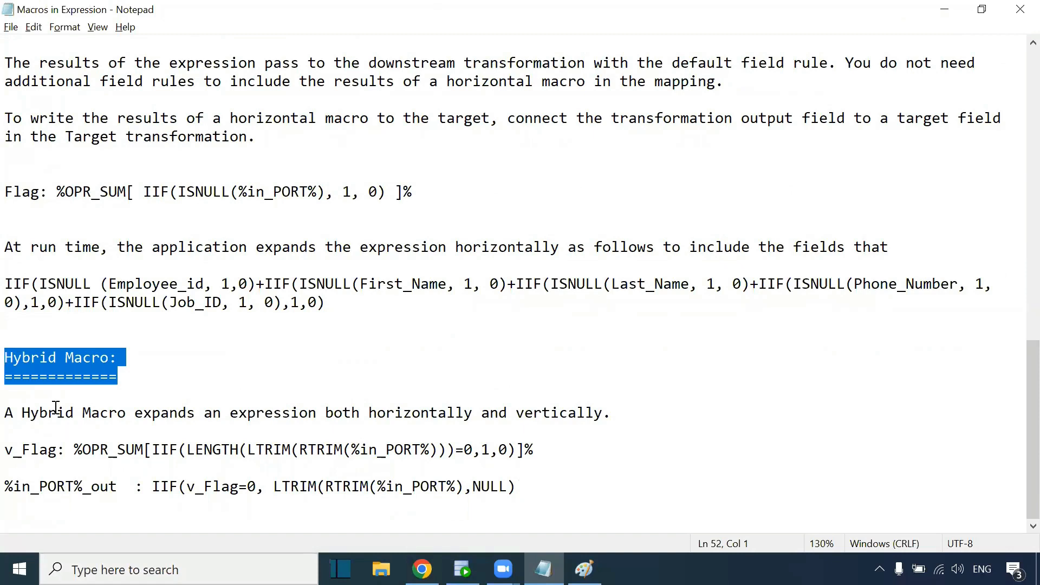
left_click_drag(56, 454, 6, 450)
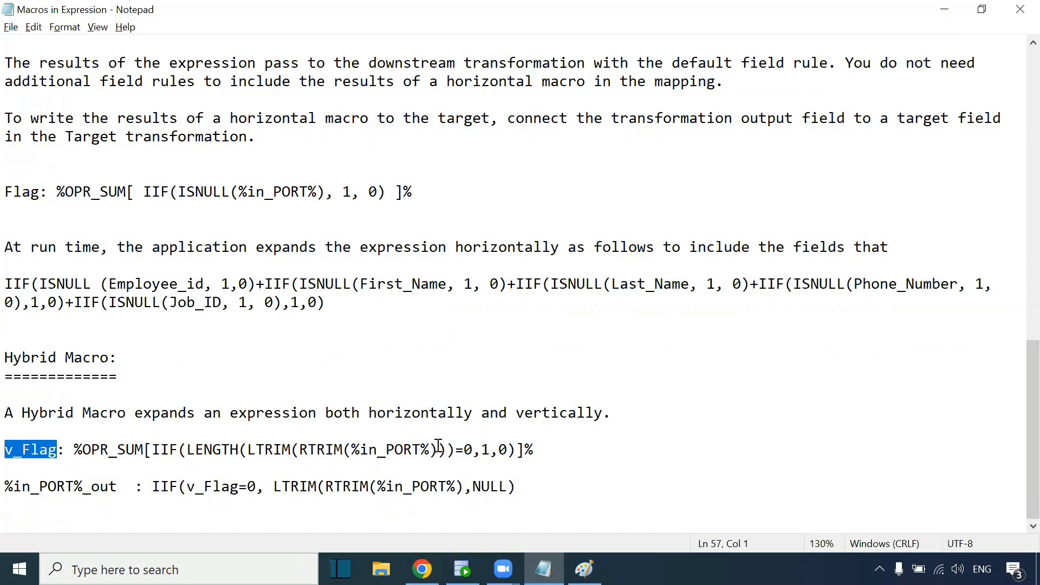
left_click_drag(5, 487, 83, 487)
left_click(157, 486)
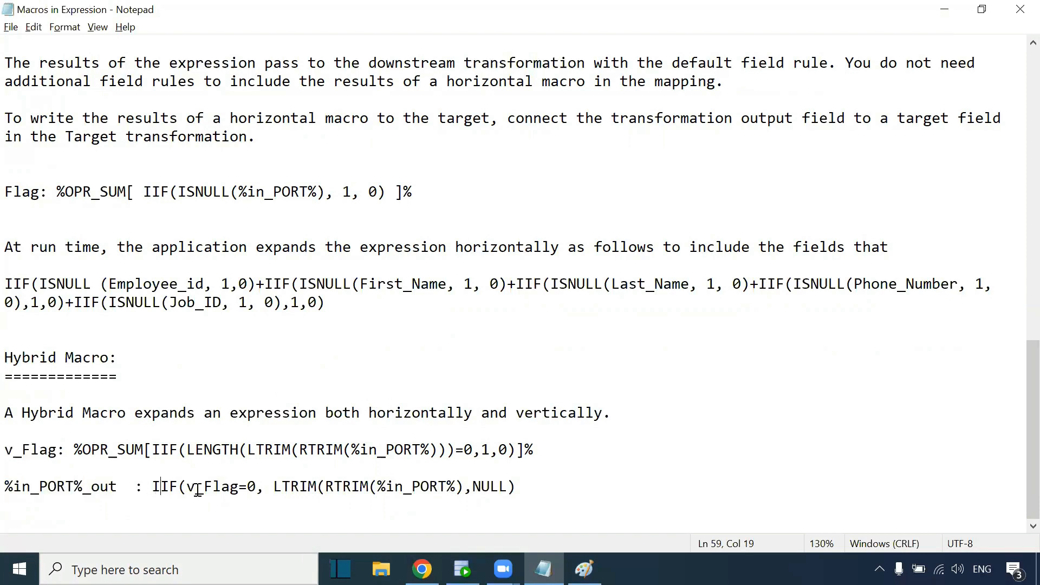
left_click_drag(186, 486, 475, 487)
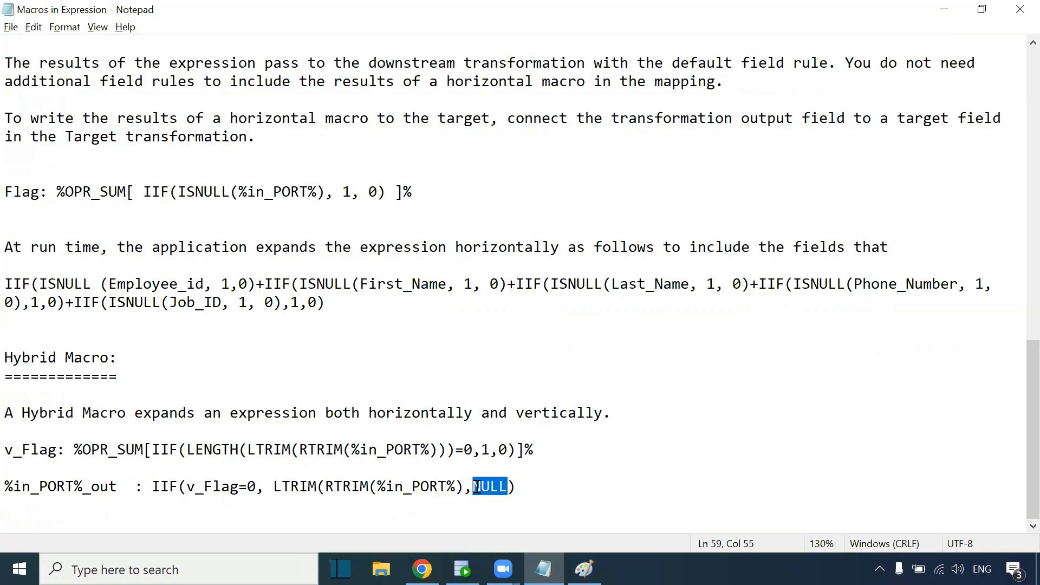
left_click(537, 482)
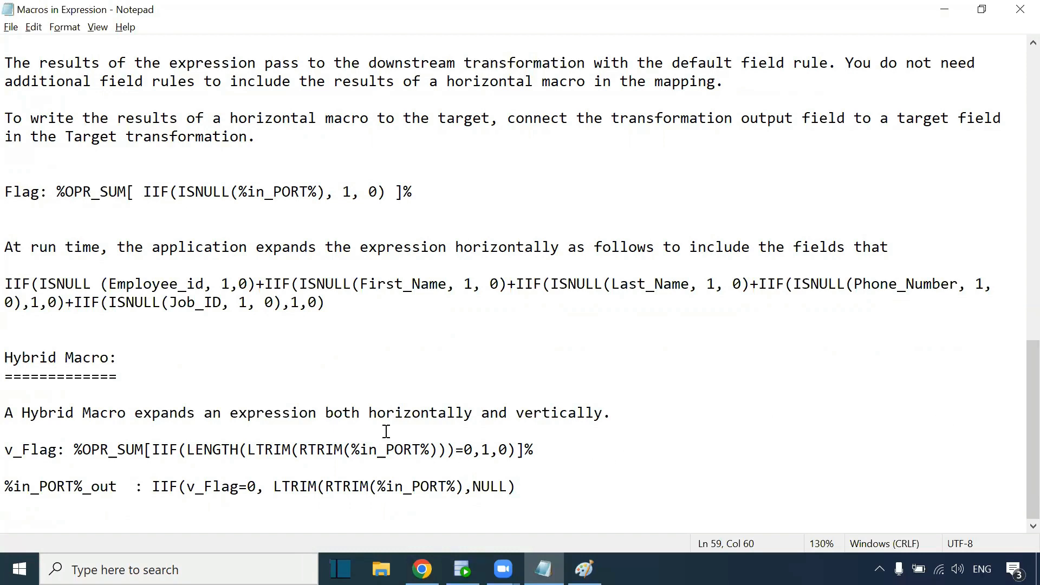
scroll(205, 295, "up", 15)
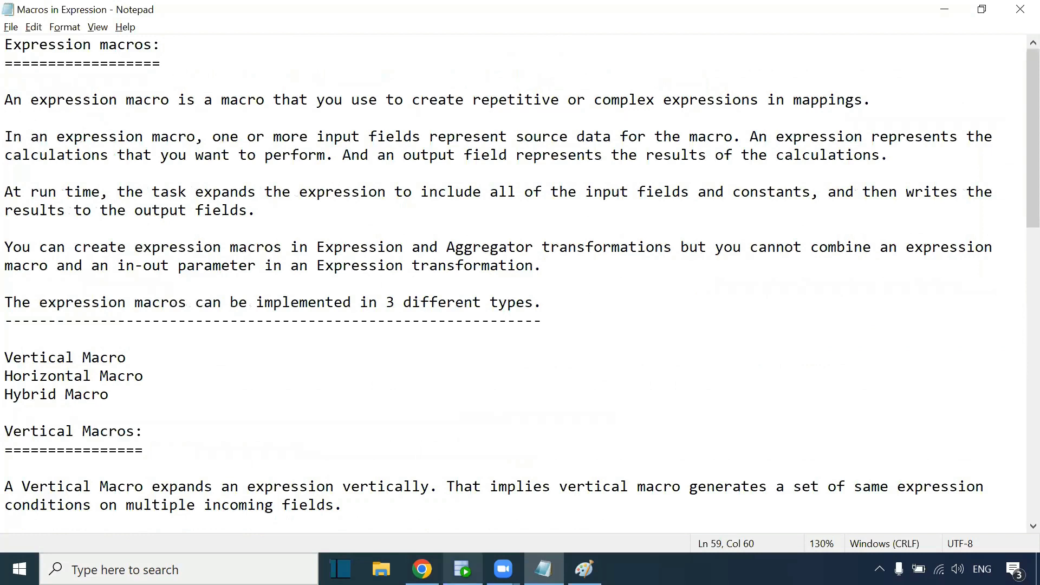
Switch to Oracle SQL Developer and examine the EMPLOYEES data from the first row, including the SALARY column
mouse_move(462, 569)
left_click(463, 498)
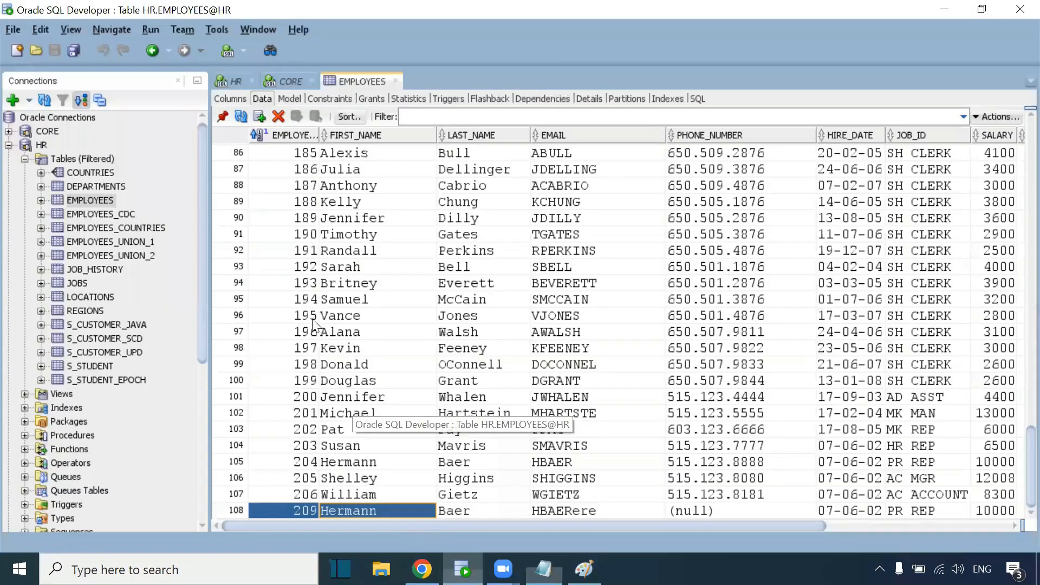
scroll(836, 287, "up", 20)
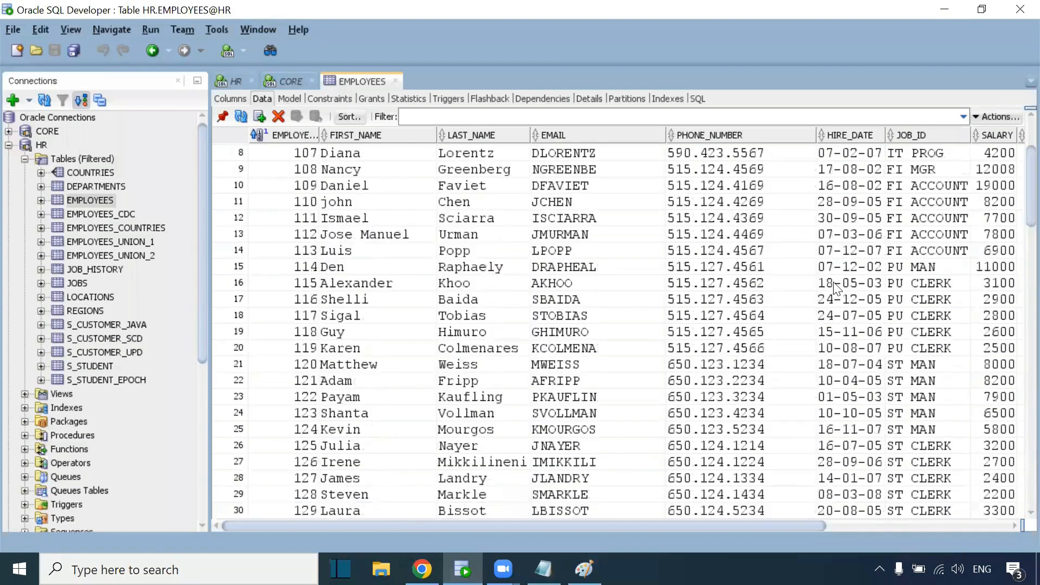
scroll(836, 287, "up", 3)
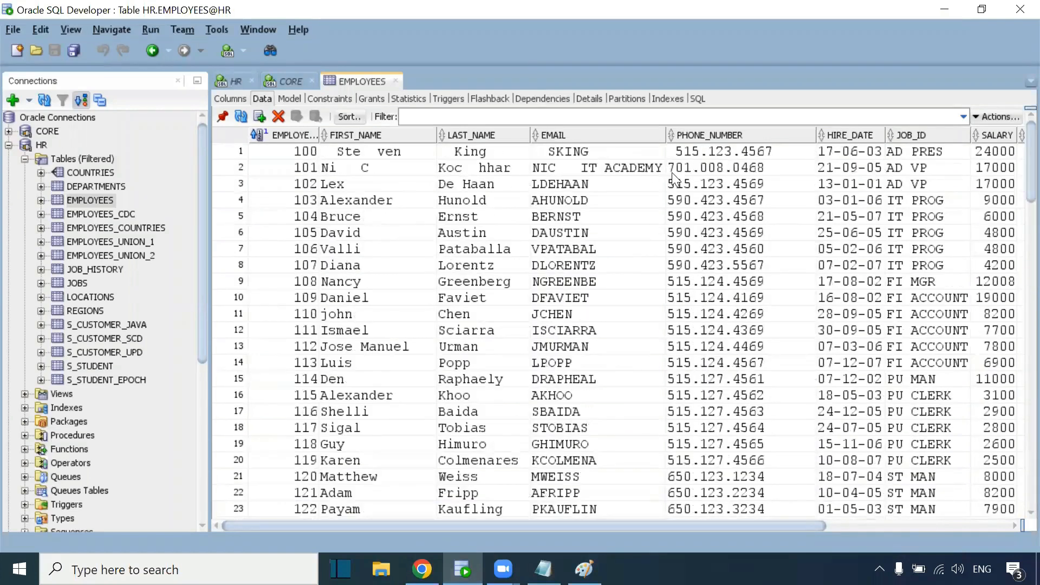
left_click_drag(663, 526, 913, 526)
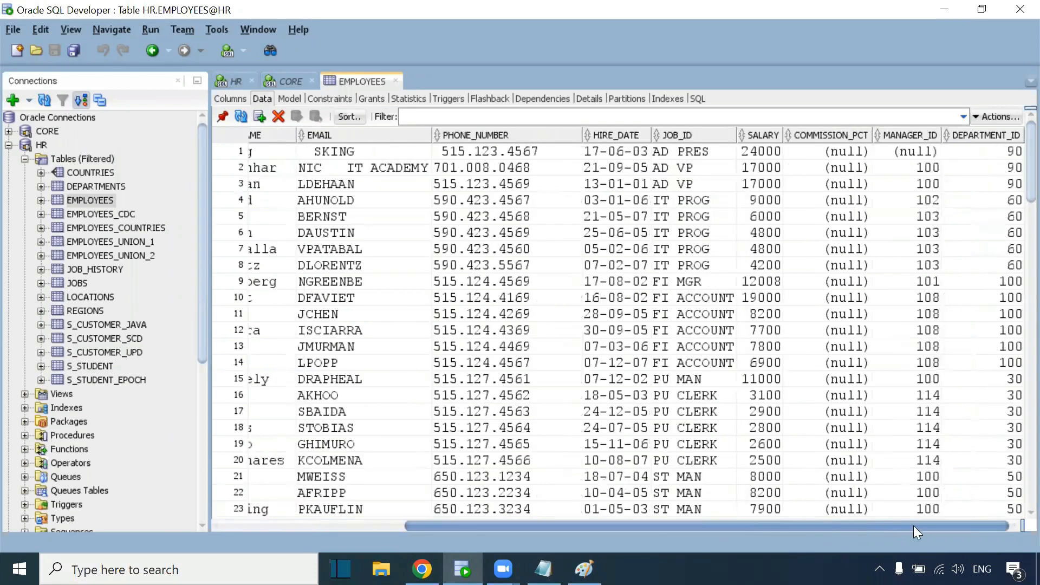
left_click_drag(764, 165, 774, 350)
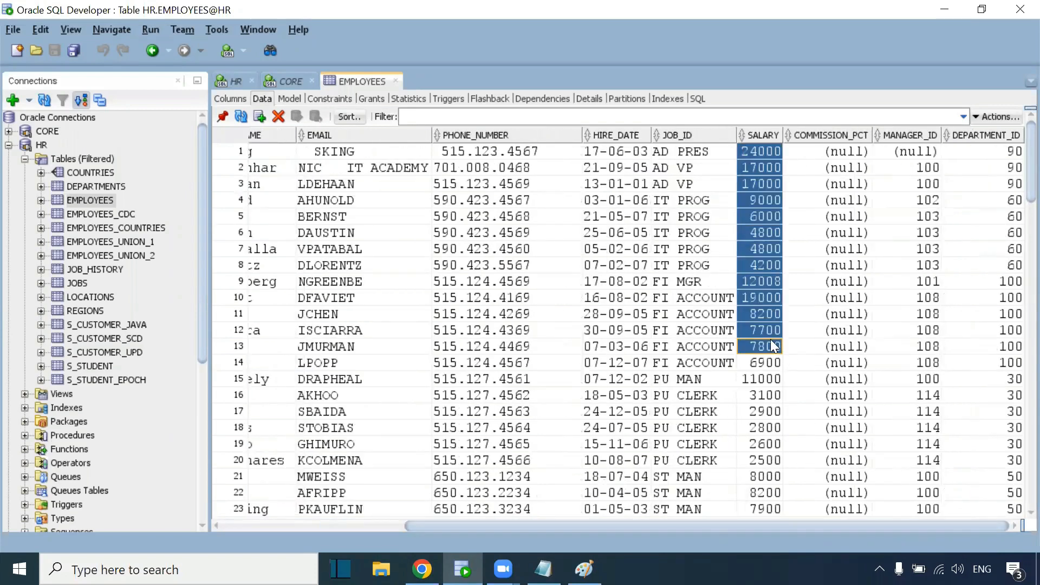